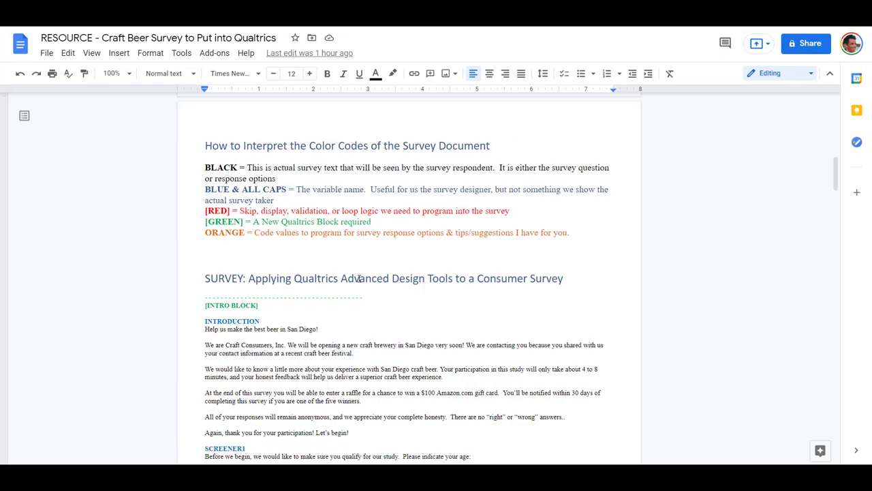
- Scroll through the craft beer survey resource doc to review the survey outline
scroll(344, 238, "down", 5)
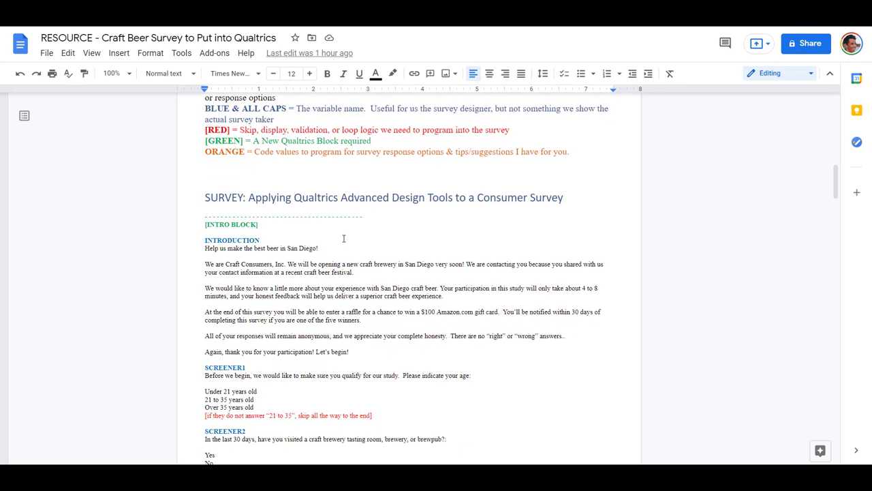
scroll(344, 238, "down", 15)
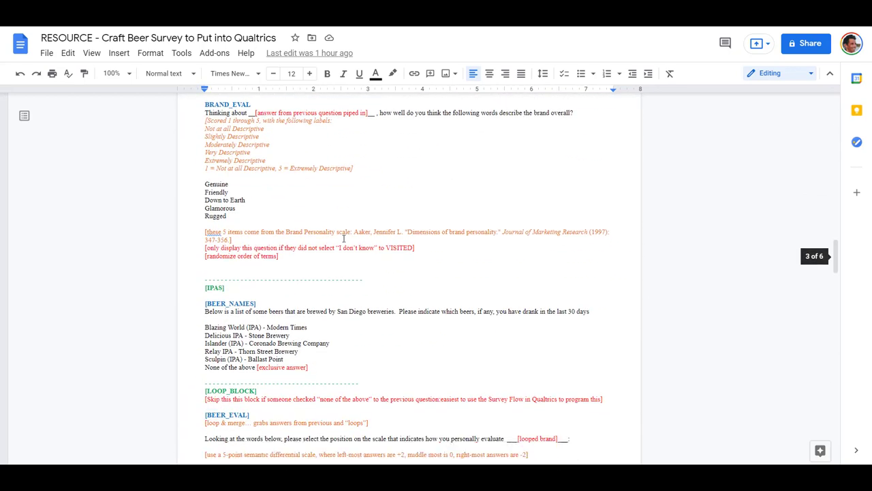
scroll(344, 238, "down", 8)
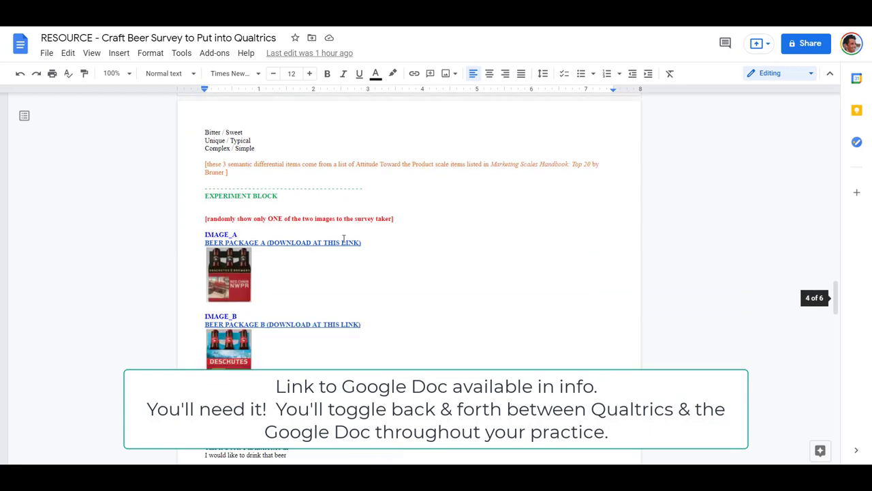
scroll(344, 238, "down", 3)
scroll(343, 238, "up", 7)
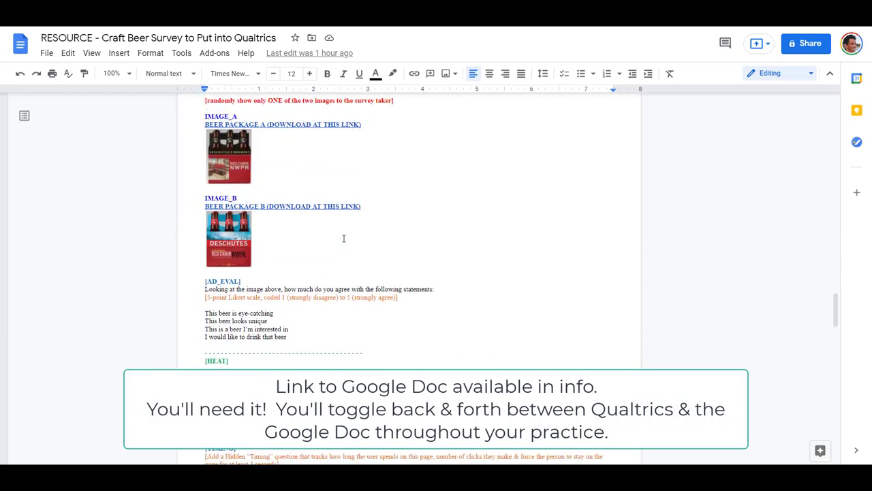
scroll(344, 238, "up", 20)
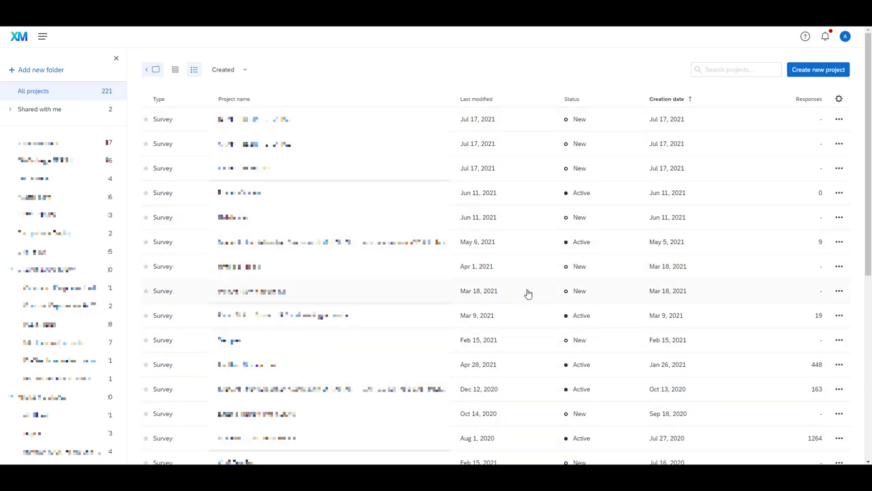
- Create a new project and pick the blank Survey card under Projects from scratch
left_click(821, 71)
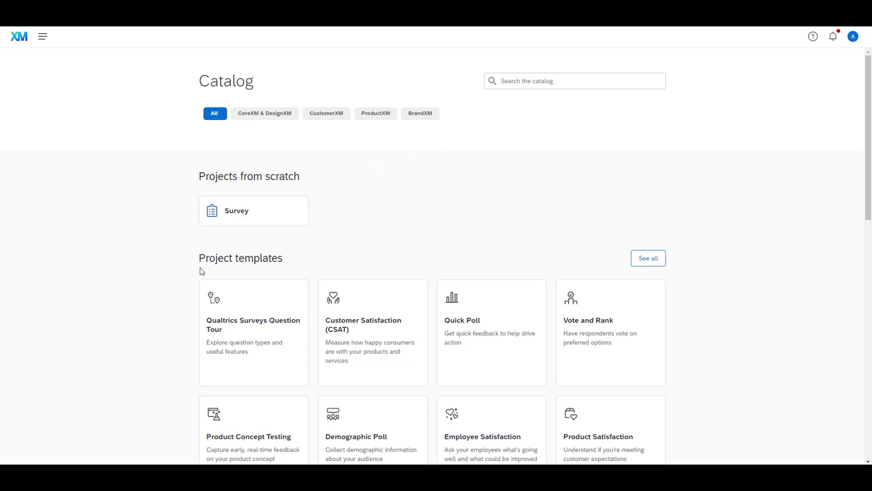
left_click(263, 216)
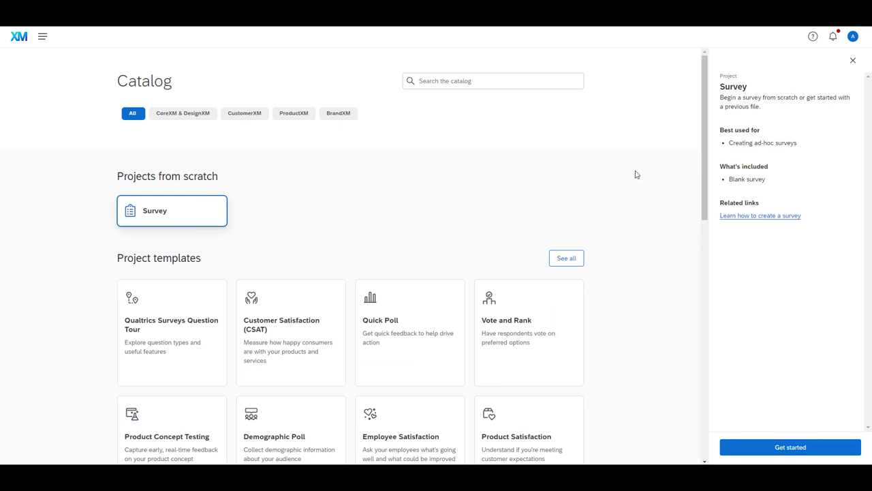
- Name the survey CRAFT_BEER_SURVEY, file it in the 00 TESTING folder, and create it
left_click(791, 448)
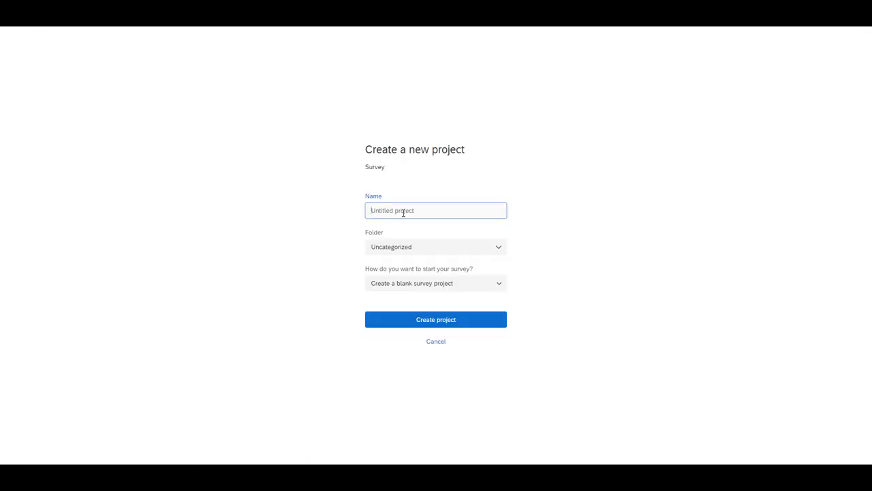
type("CRAFT_BEER_SURVEY")
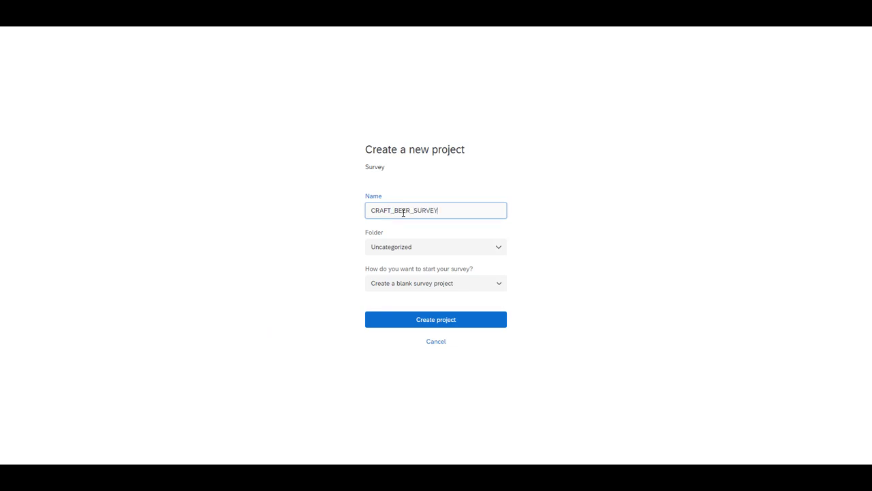
left_click(405, 252)
left_click(399, 330)
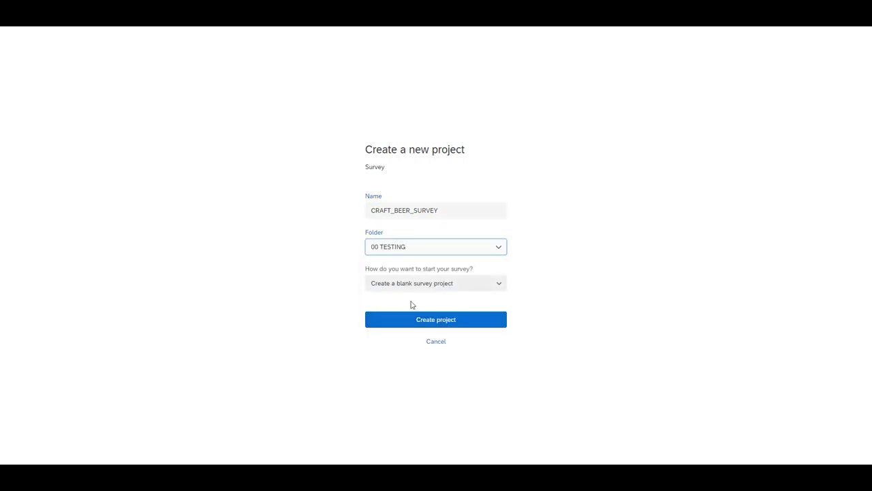
left_click(443, 323)
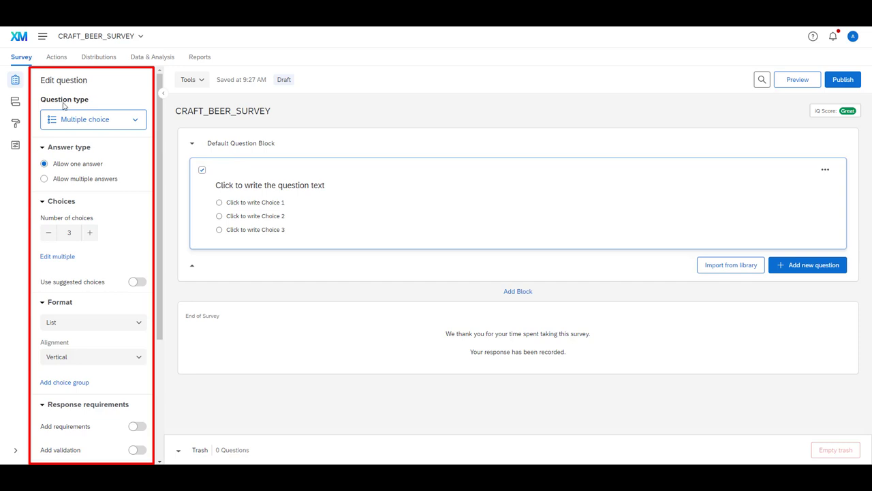
- Keep Q1 as a multiple-choice question, toggling multiple answers on and back to single answer
left_click(72, 119)
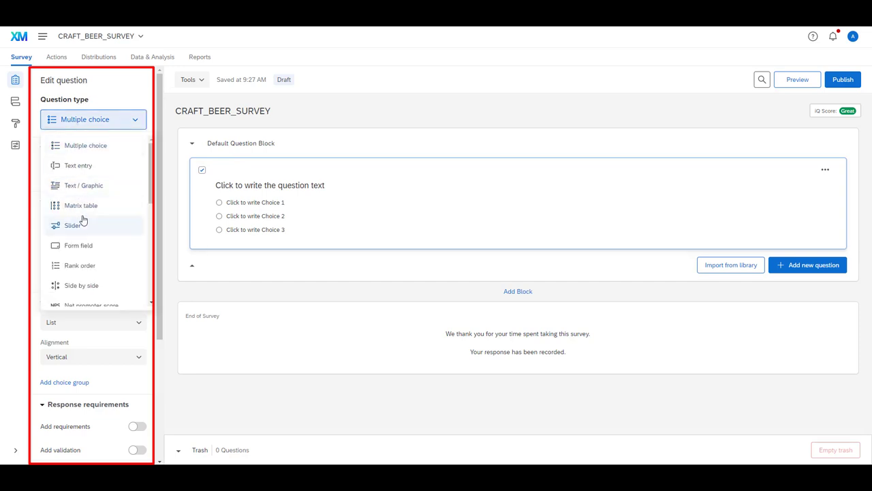
left_click(117, 103)
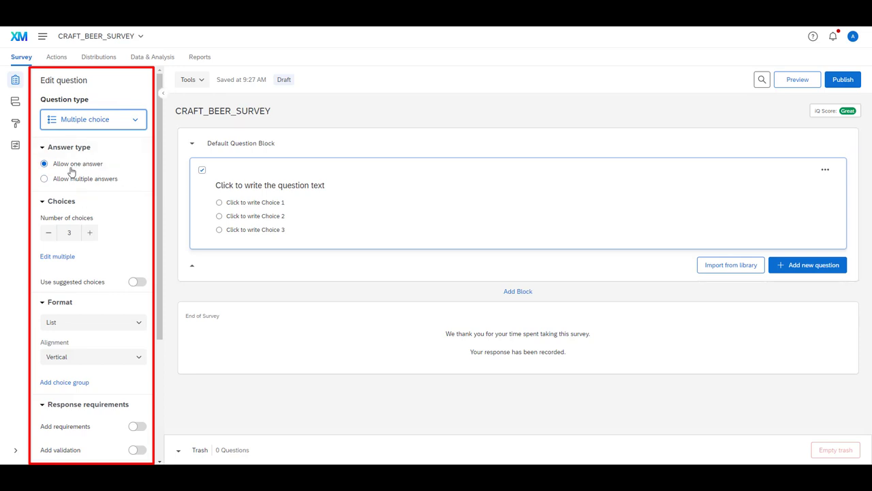
left_click(44, 179)
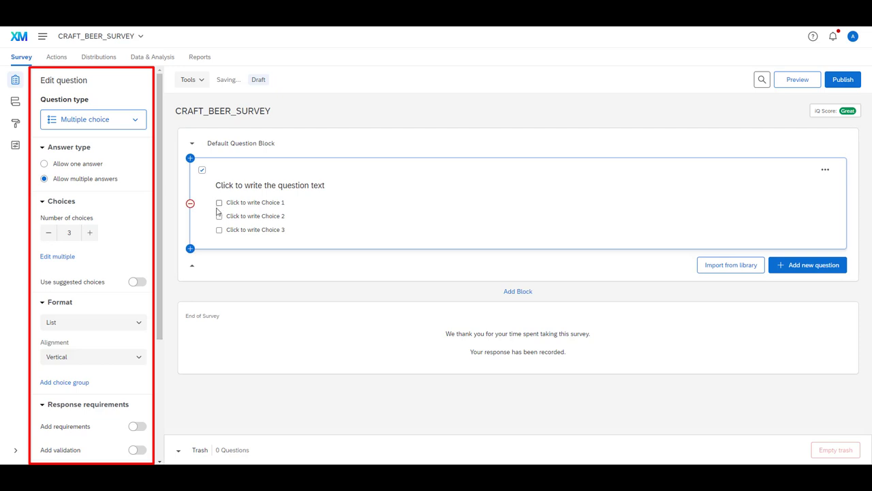
left_click(44, 165)
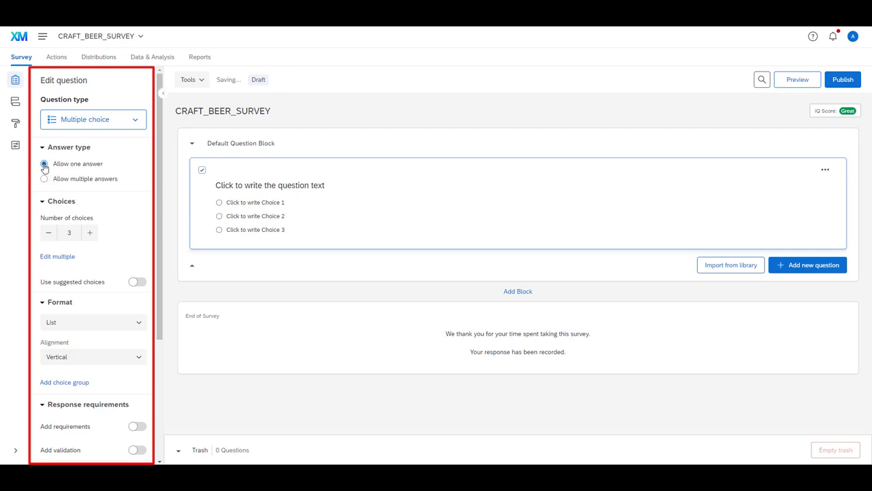
- Try five answer choices, return to three, then collapse the question editing panel
left_click(89, 234)
left_click(89, 234)
left_click(49, 233)
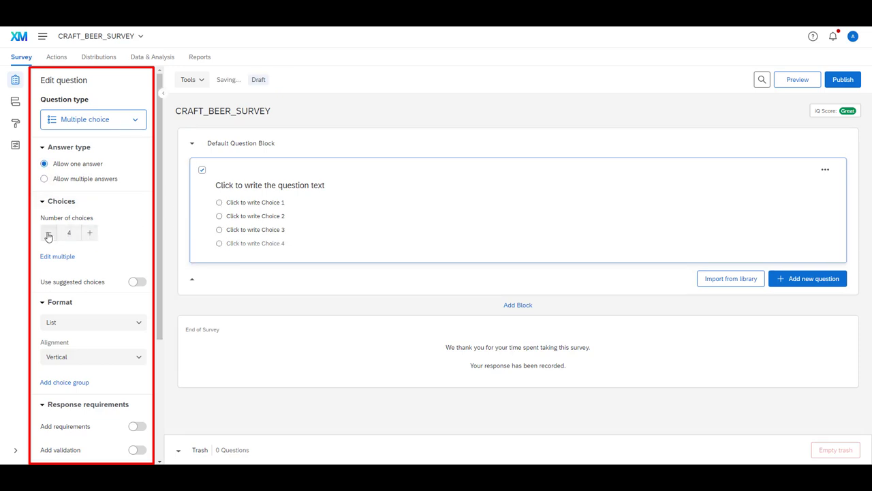
left_click(49, 233)
scroll(97, 248, "down", 3)
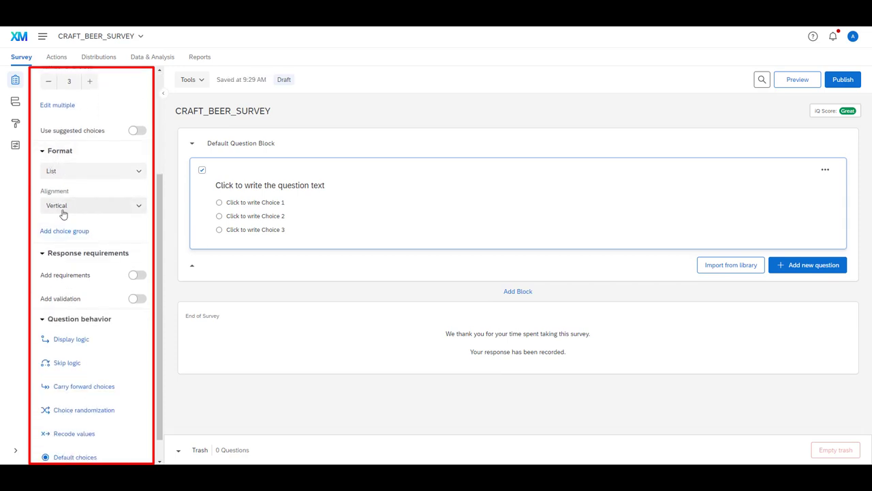
scroll(116, 228, "down", 1)
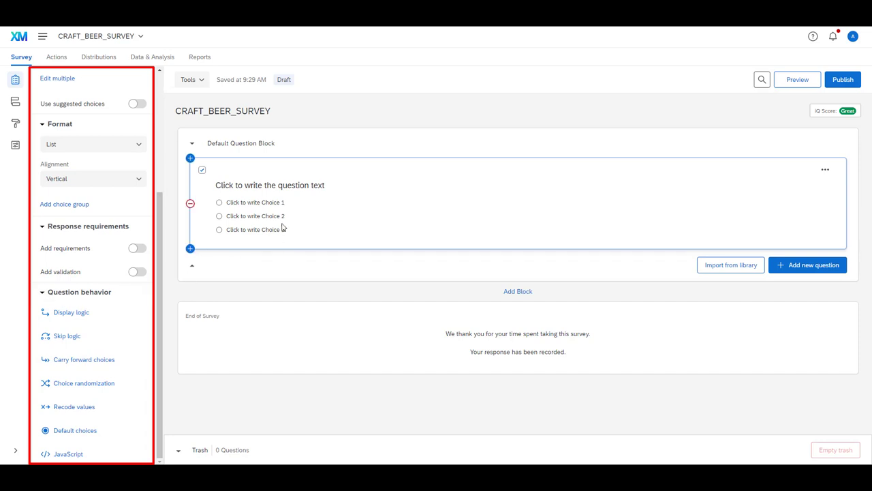
scroll(82, 306, "up", 3)
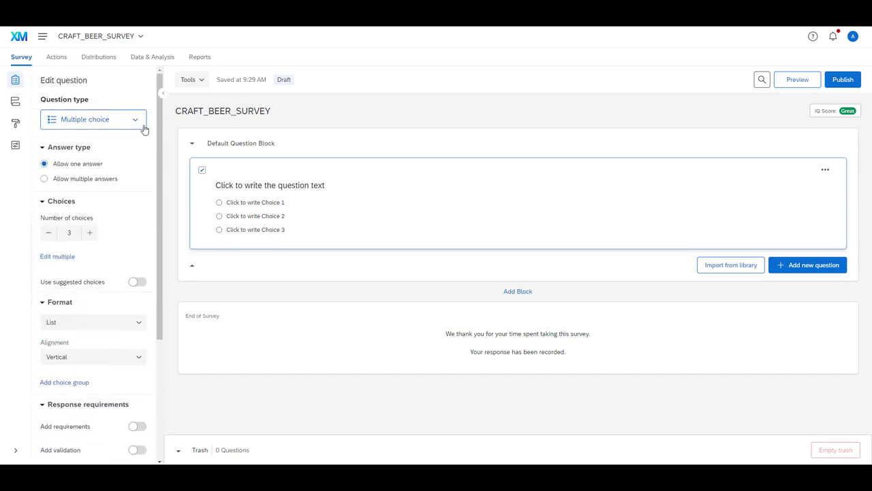
left_click(162, 93)
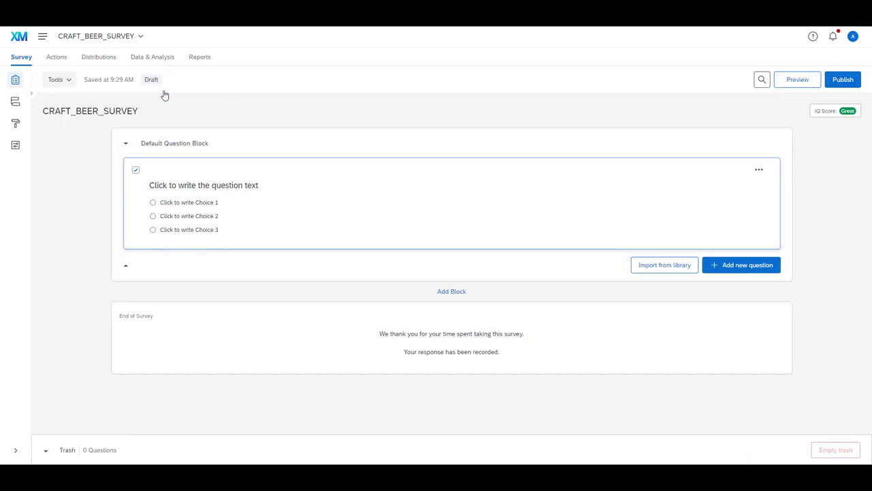
- Reopen the Edit question panel using the arrow on the left edge
left_click(31, 94)
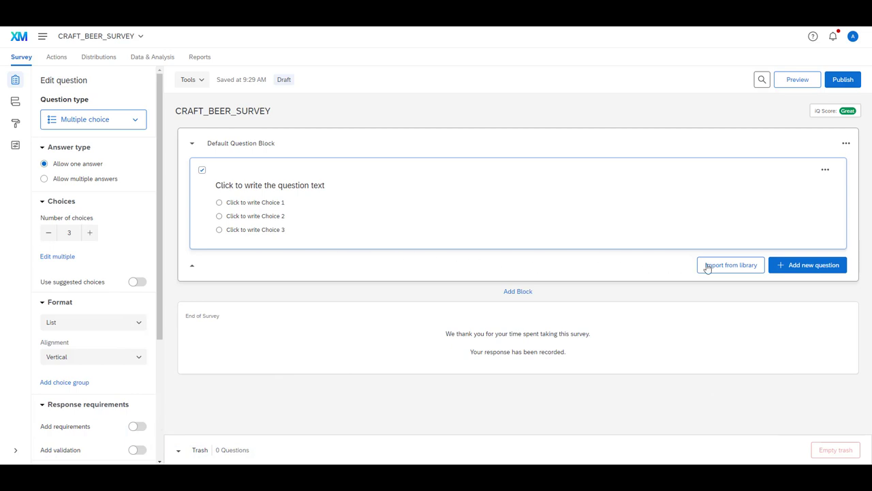
- Browse the Add new question list, the question's options menu and the block's options menu
left_click(808, 266)
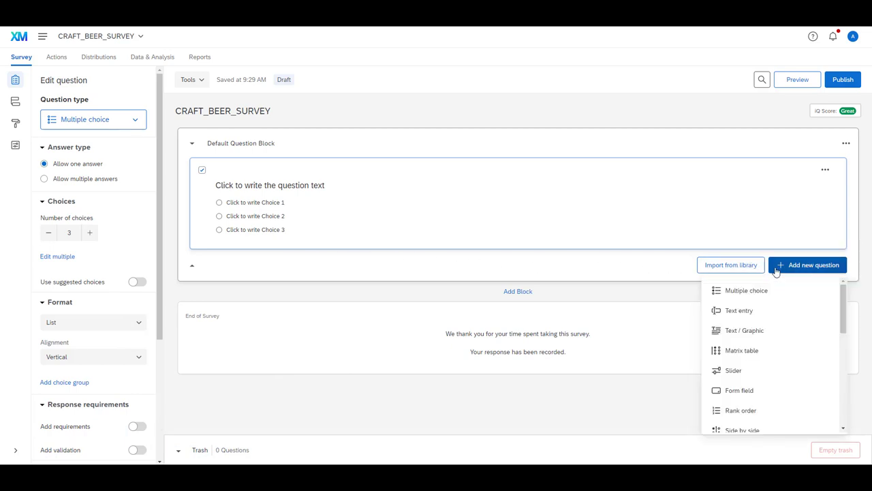
scroll(750, 409, "down", 1)
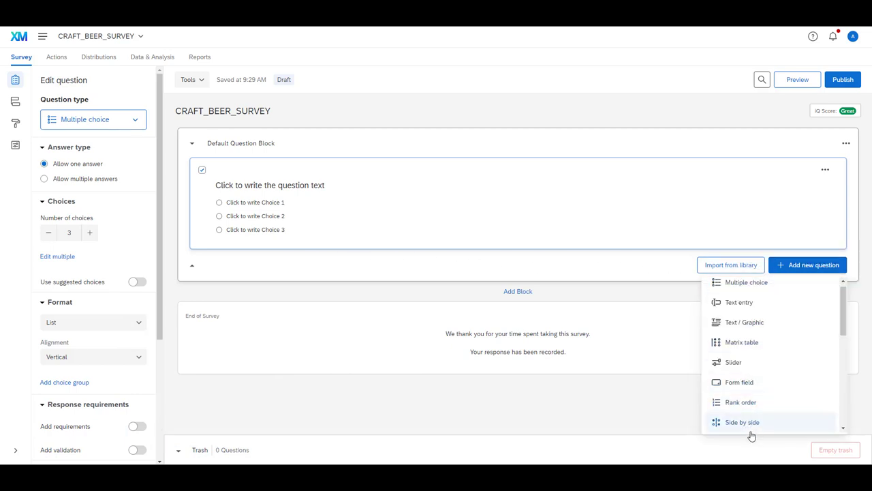
left_click(825, 171)
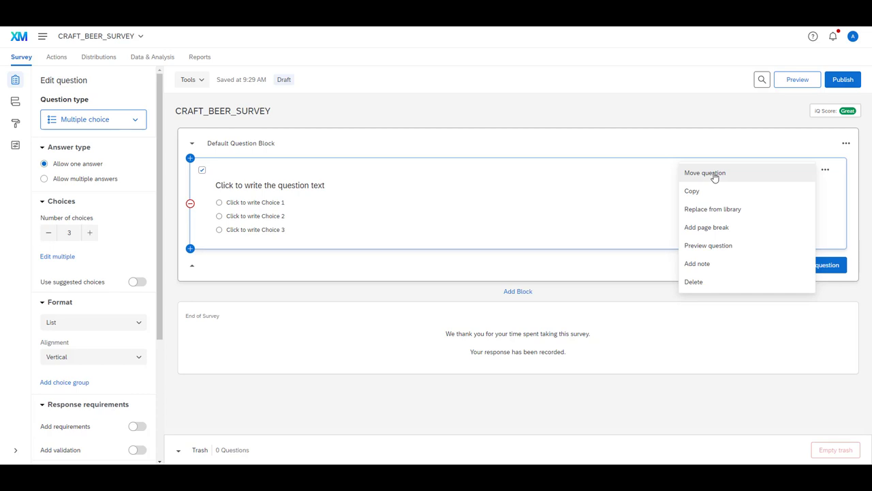
left_click(846, 144)
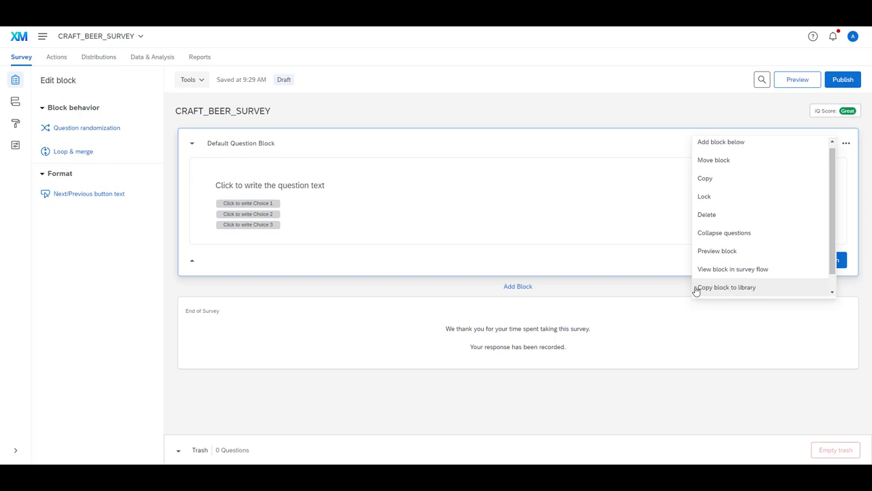
left_click(639, 293)
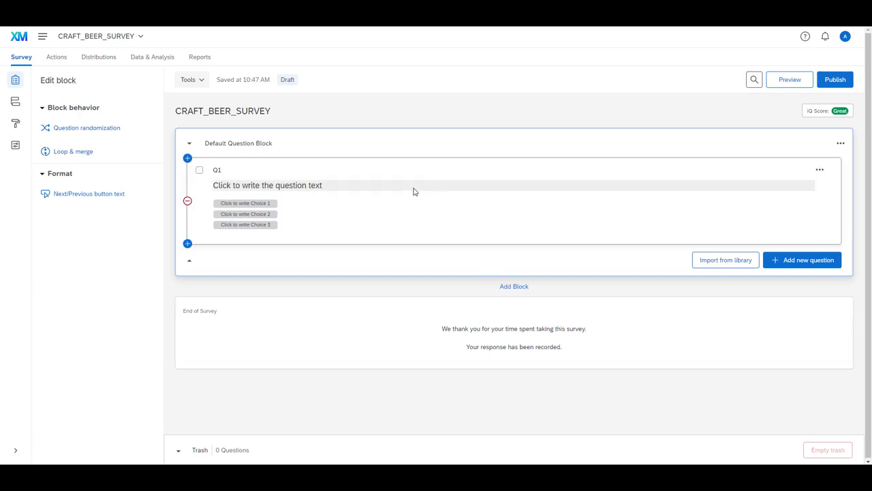
- Click into Q1's text, then switch to the craft beer resource Google Doc
left_click(412, 191)
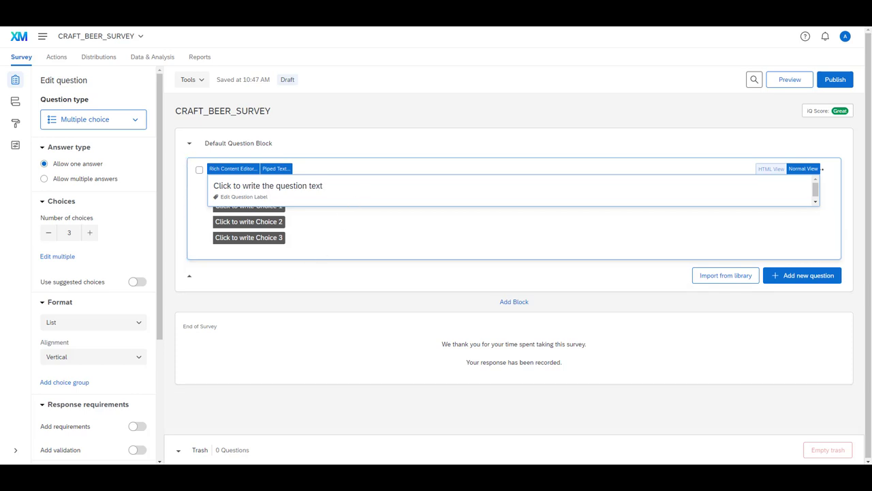
mouse_move(255, 477)
left_click(220, 439)
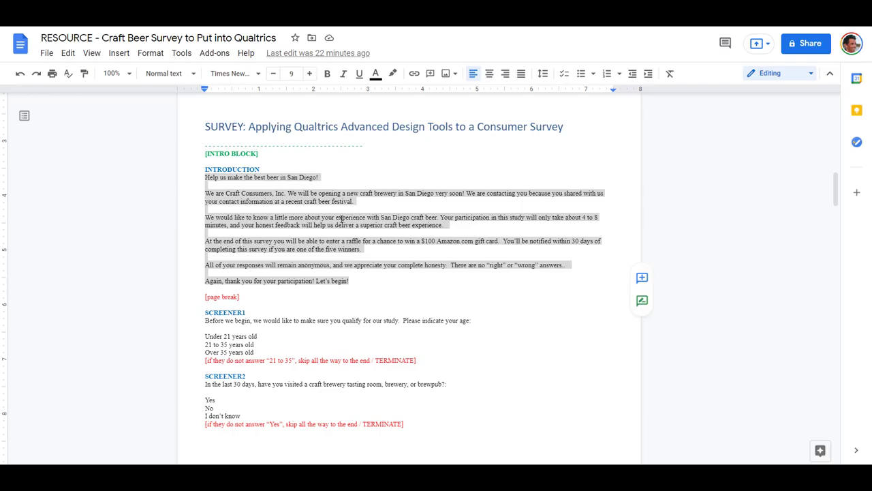
- Try selecting words and labels around the INTRODUCTION heading in the resource doc
left_click(309, 212)
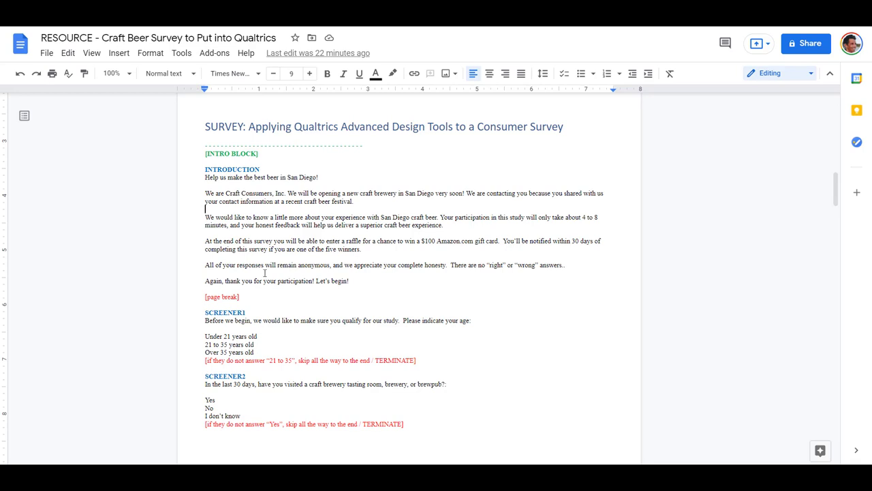
scroll(265, 272, "up", 2)
scroll(220, 156, "up", 2)
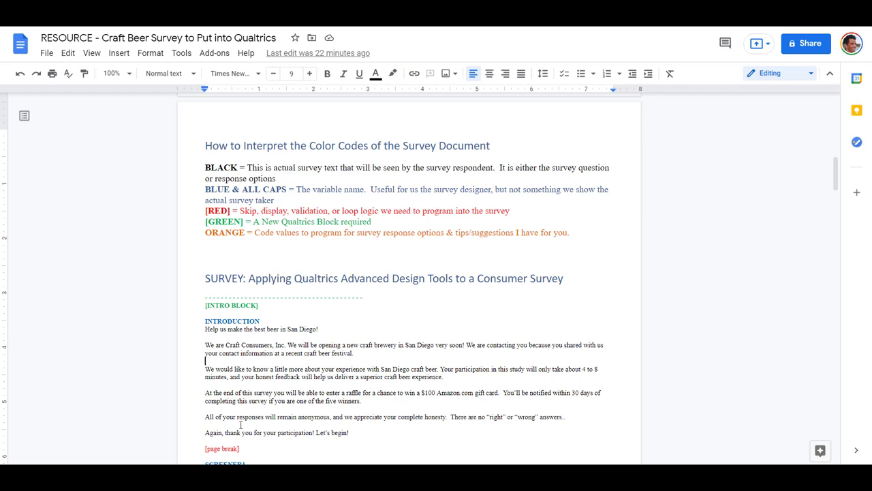
double_click(206, 167)
left_click(238, 352)
left_click(232, 321)
double_click(232, 322)
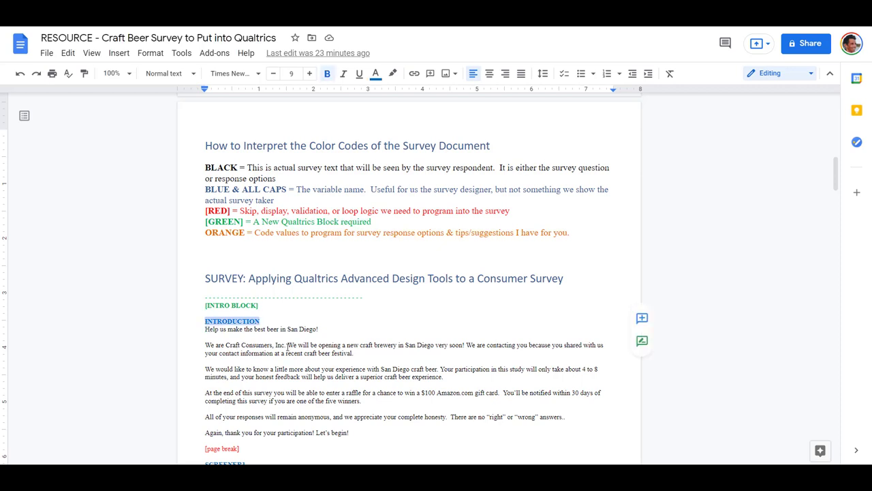
scroll(247, 419, "down", 1)
left_click_drag(250, 387, 207, 385)
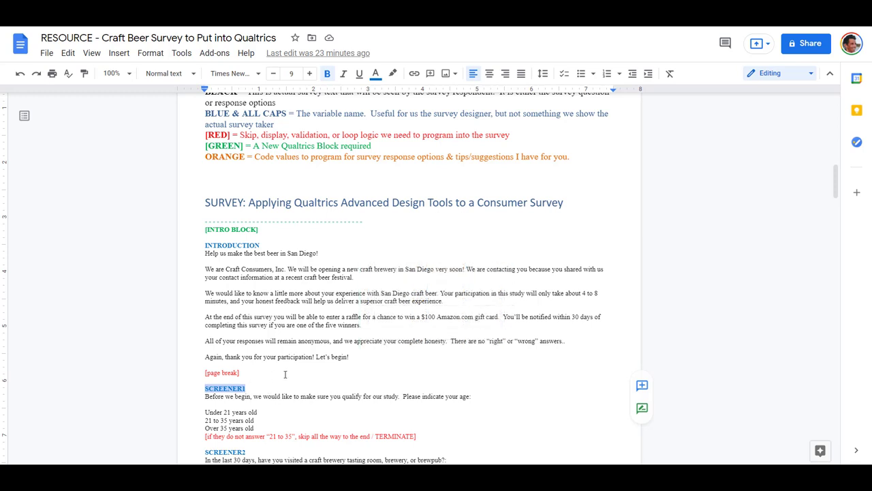
scroll(234, 233, "up", 1)
left_click(217, 210)
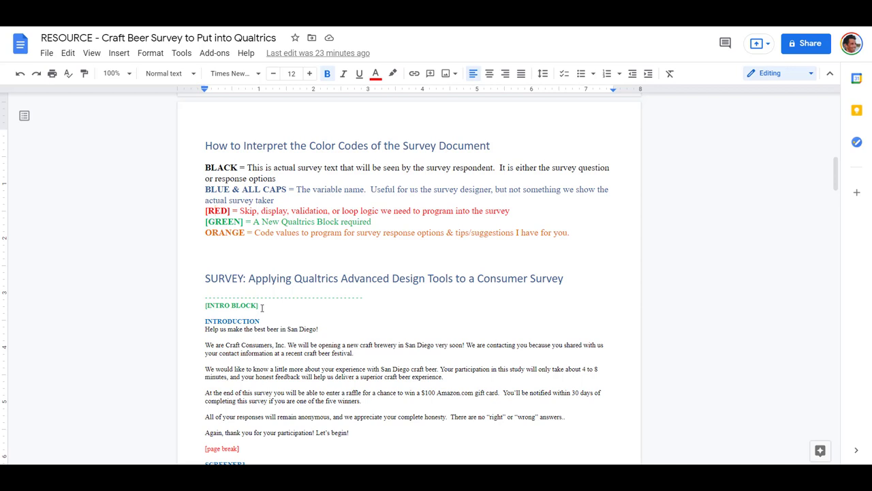
- Select the introduction paragraphs in the doc and switch to the Qualtrics editor
left_click_drag(261, 306, 205, 306)
scroll(265, 340, "down", 2)
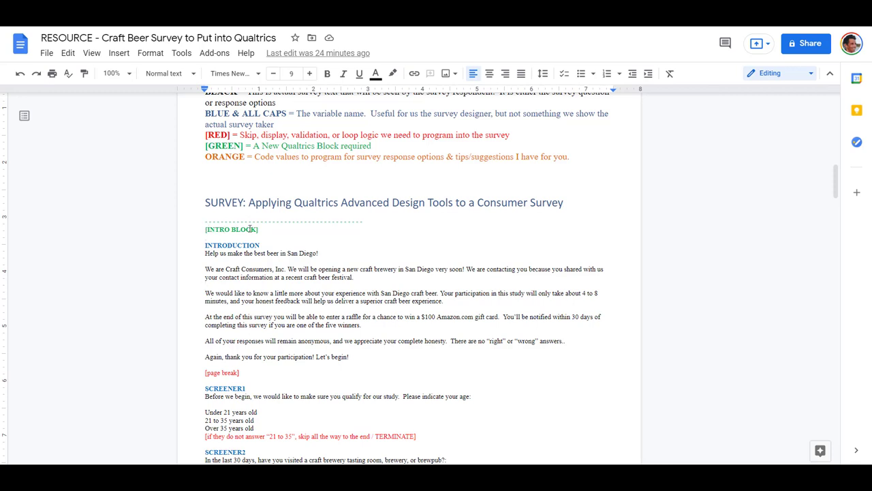
left_click_drag(355, 357, 205, 256)
key("ctrl+c")
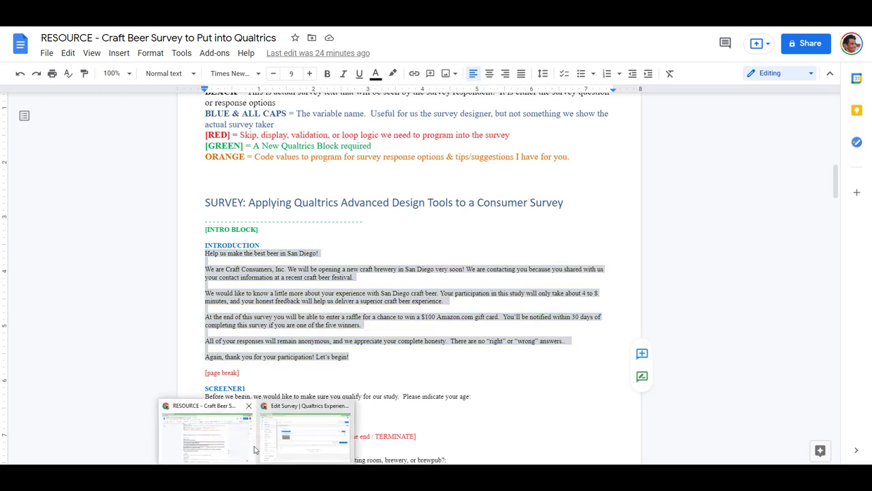
left_click(320, 431)
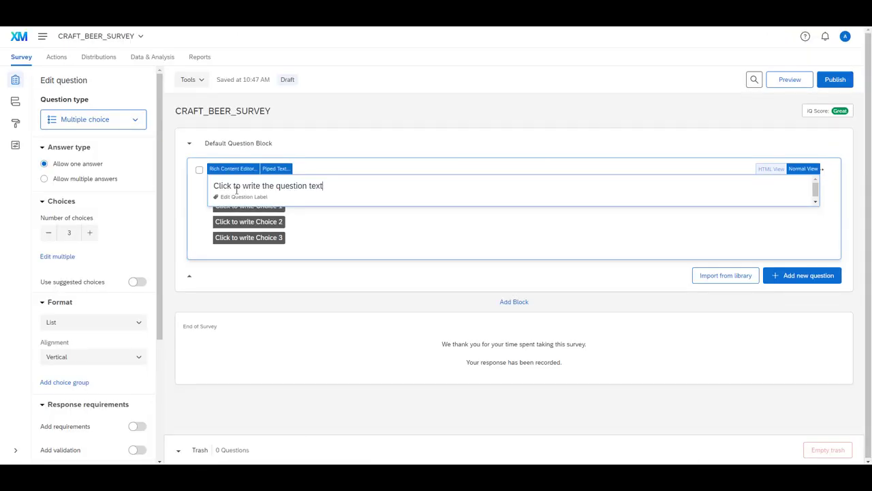
- Paste the introduction over Q1's placeholder and break it after 'Inc.', 'very soon!' and before 'Your participation'
left_click_drag(348, 187, 211, 186)
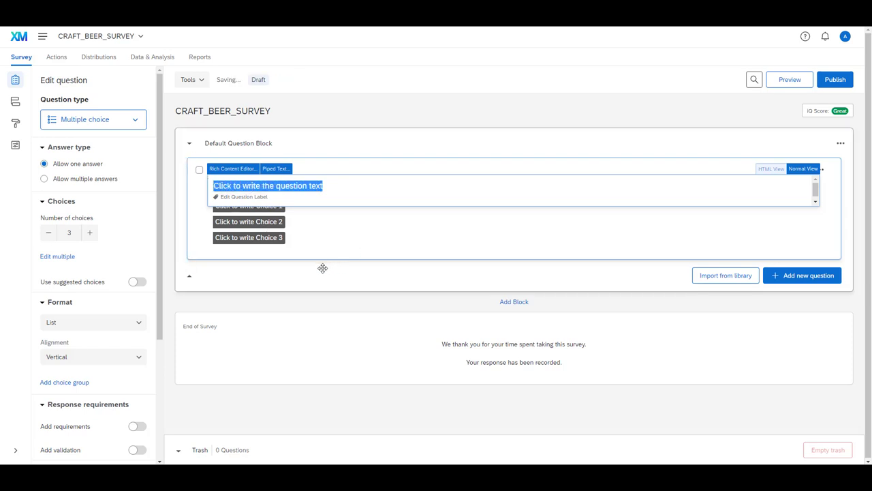
key("ctrl+v")
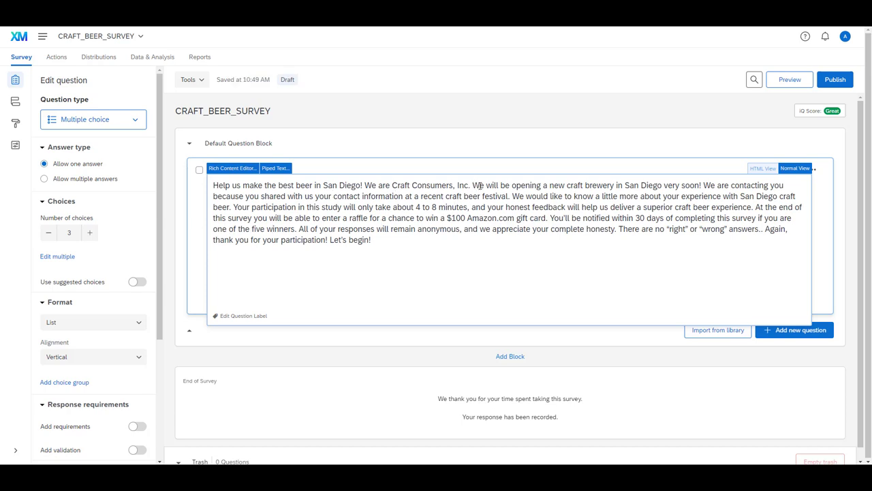
left_click(472, 186)
key("Return")
key("Return")
left_click(442, 206)
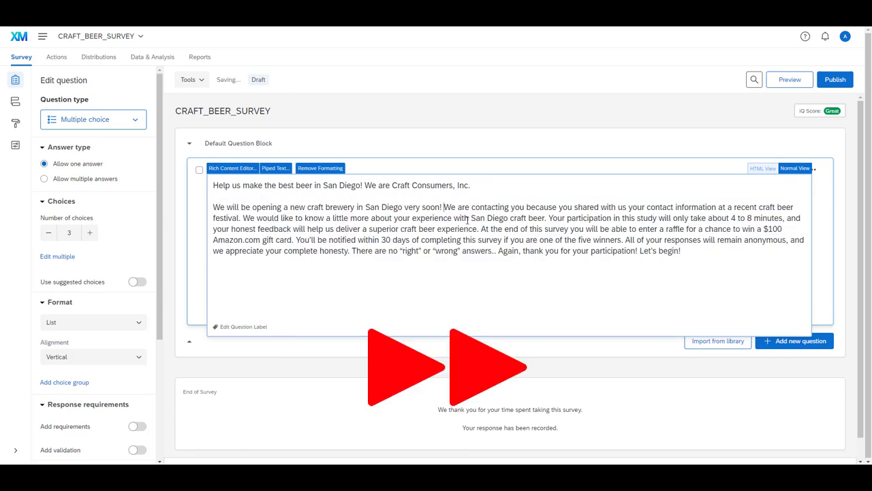
key("Return")
key("Return")
left_click(310, 239)
key("Return")
key("Return")
- Add paragraph breaks before 'At the end', 'All of your responses' and 'There are no'
left_click(736, 262)
key("Return")
key("Return")
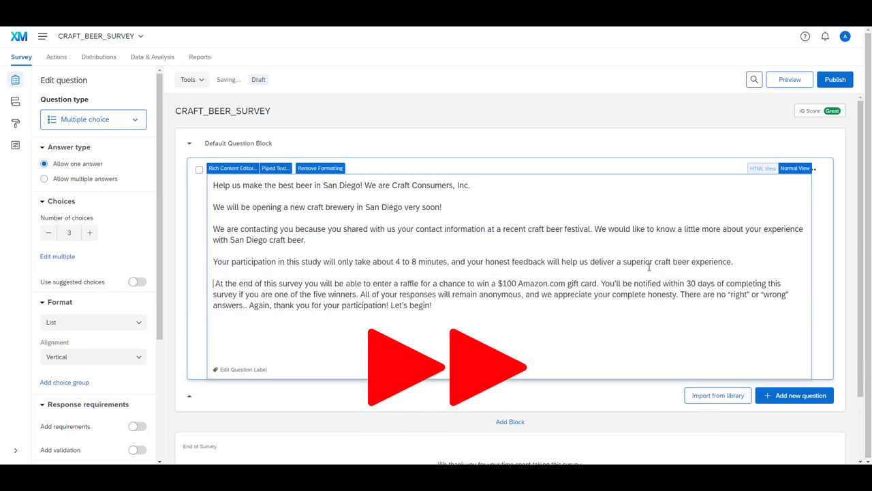
left_click(362, 294)
key("Return")
key("Return")
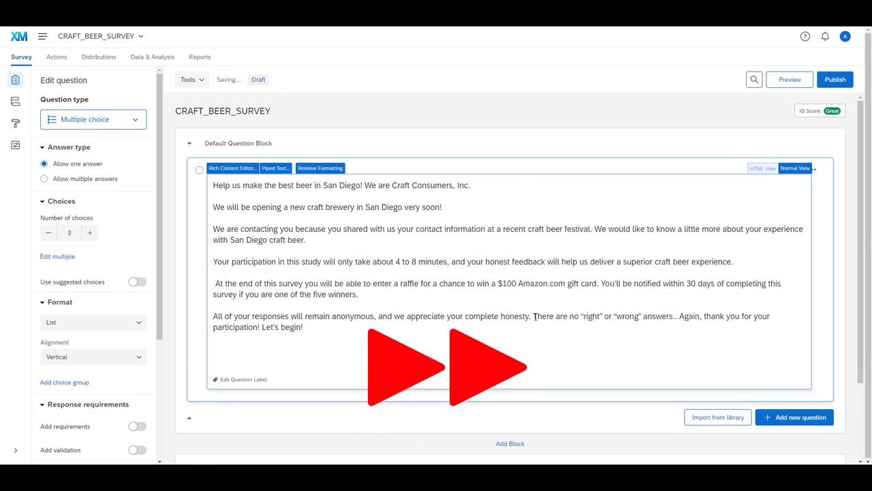
left_click(532, 316)
key("Return")
key("Return")
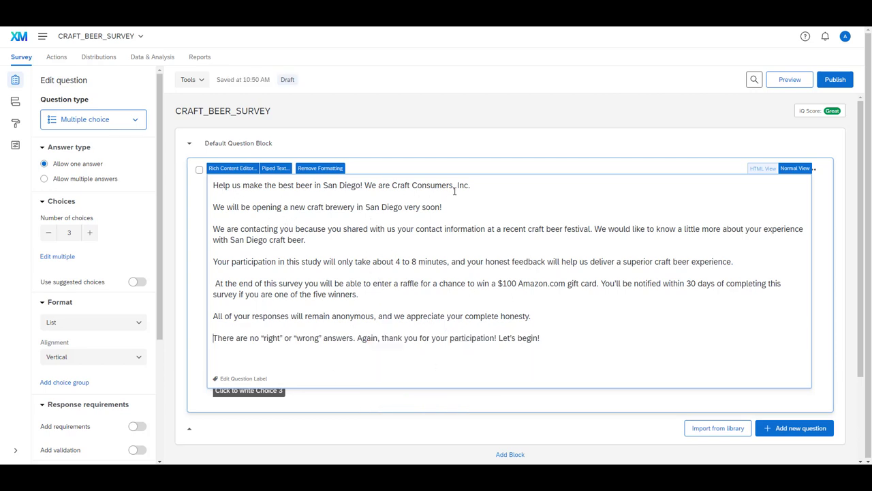
- In the Rich Content Editor, bold the intro's opening line about Craft Consumers, Inc
left_click_drag(471, 184, 212, 185)
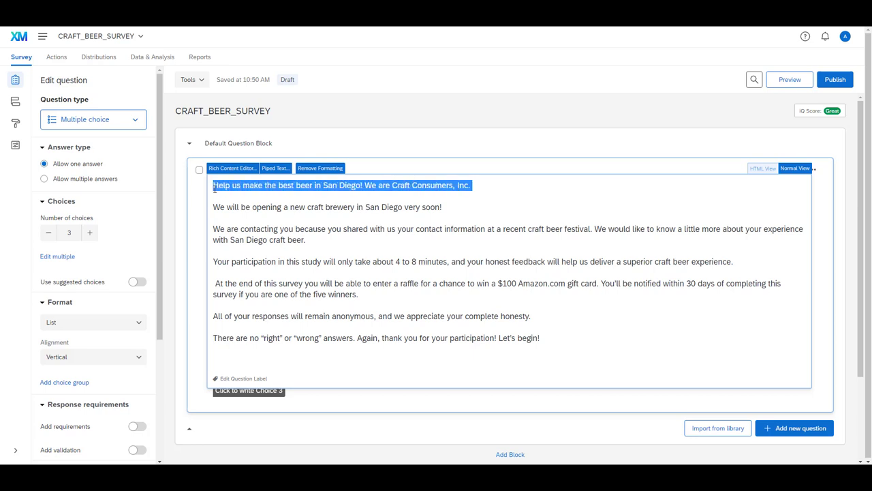
left_click(275, 193)
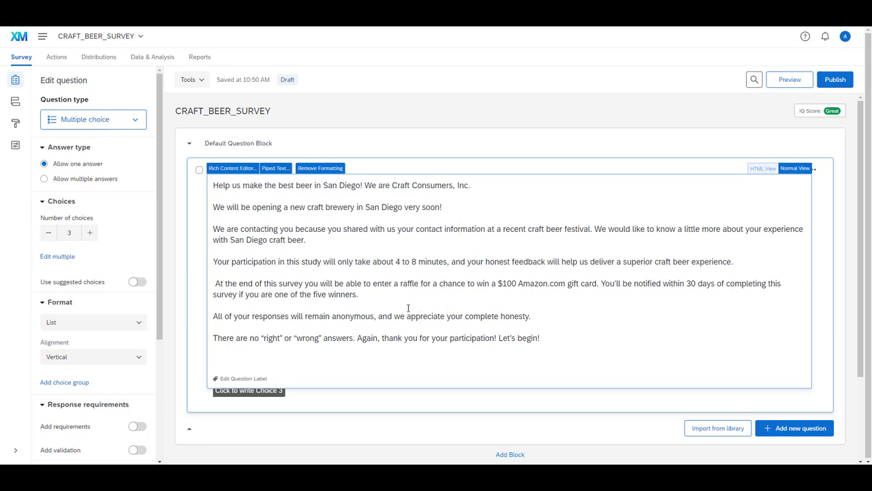
left_click(234, 171)
left_click_drag(408, 210, 219, 211)
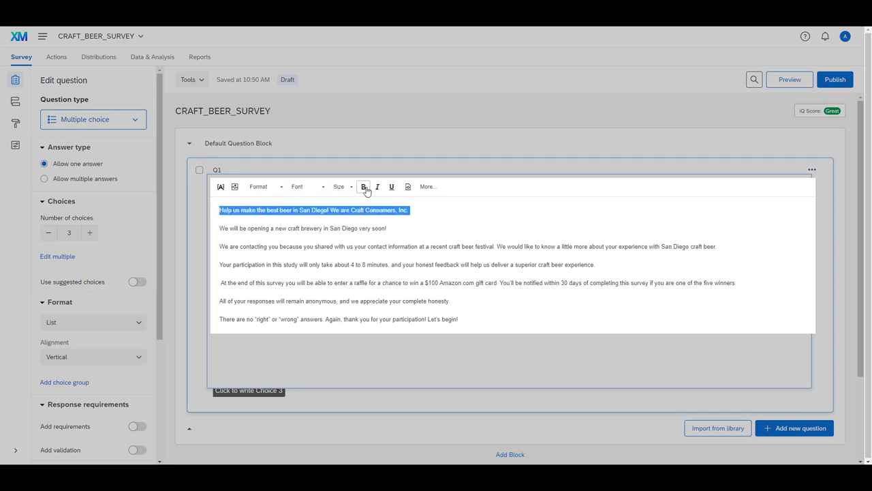
left_click(343, 189)
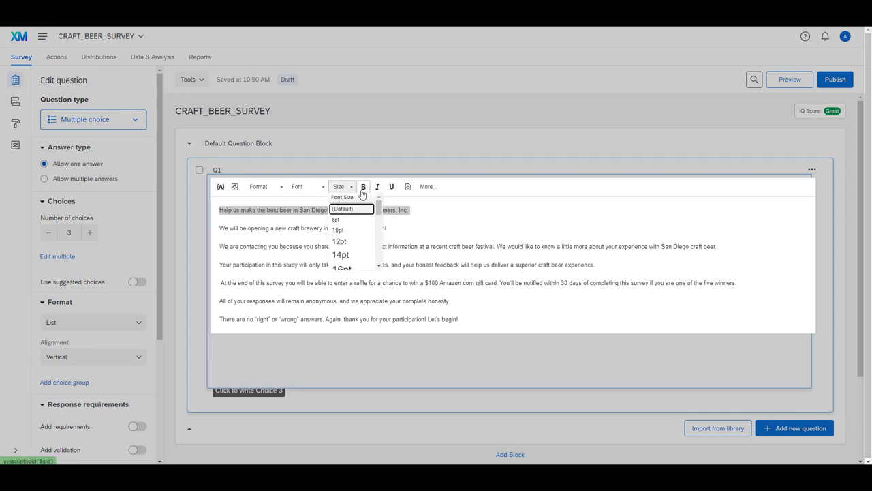
left_click(363, 188)
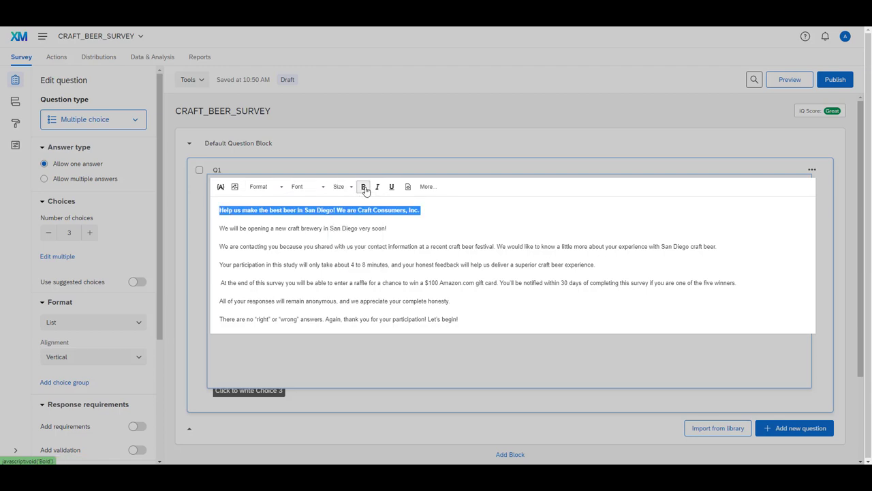
left_click(368, 280)
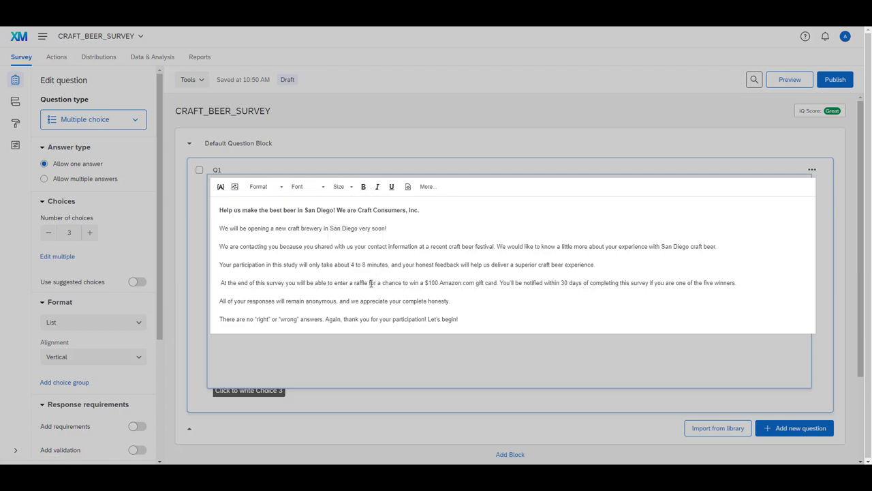
- Bold the phrase 'a chance to win a $100 Amazon.com gift card'
left_click_drag(377, 282, 498, 283)
left_click(363, 186)
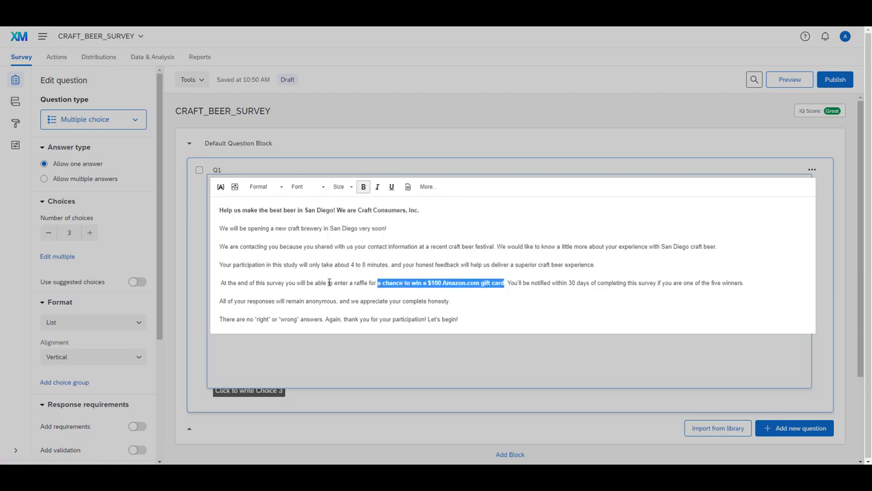
left_click(330, 283)
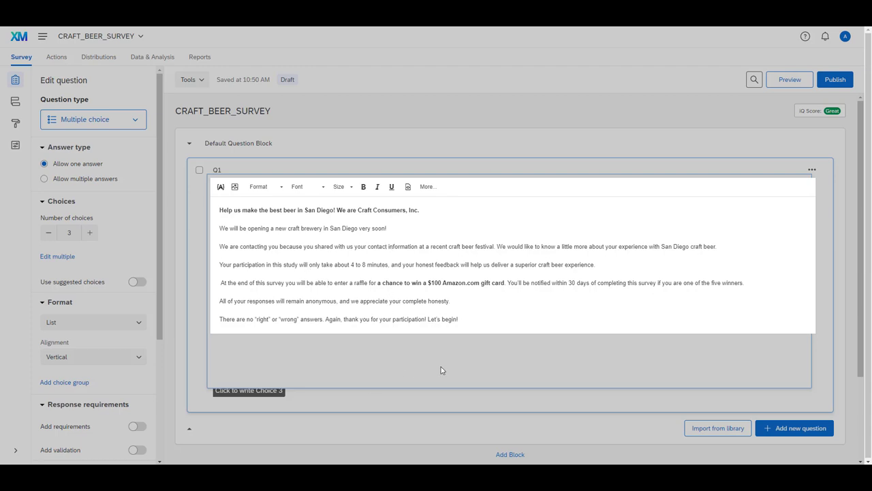
- Save Q1's formatted intro, preview CRAFT_BEER_SURVEY as a respondent, and return to the editor tab
left_click(184, 313)
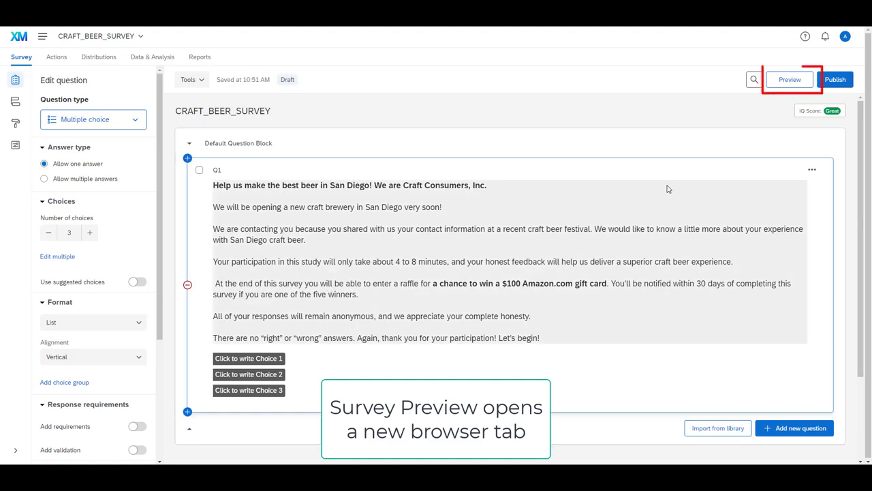
left_click(792, 83)
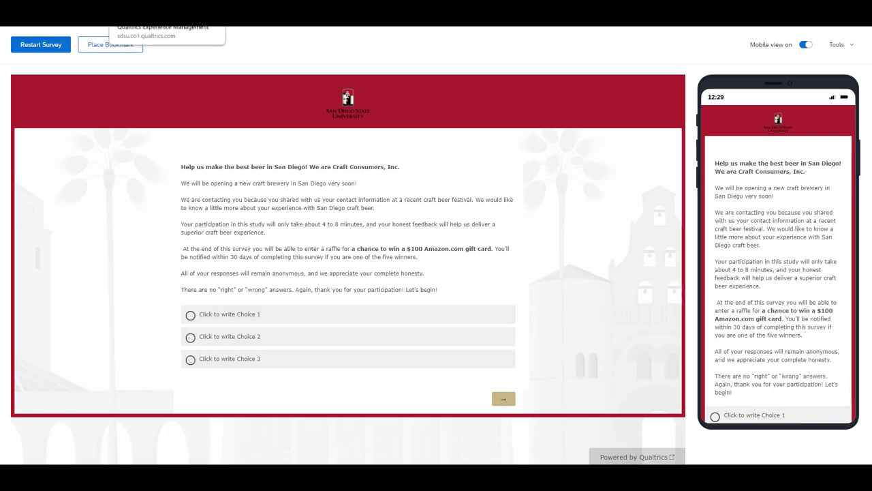
left_click(224, 39)
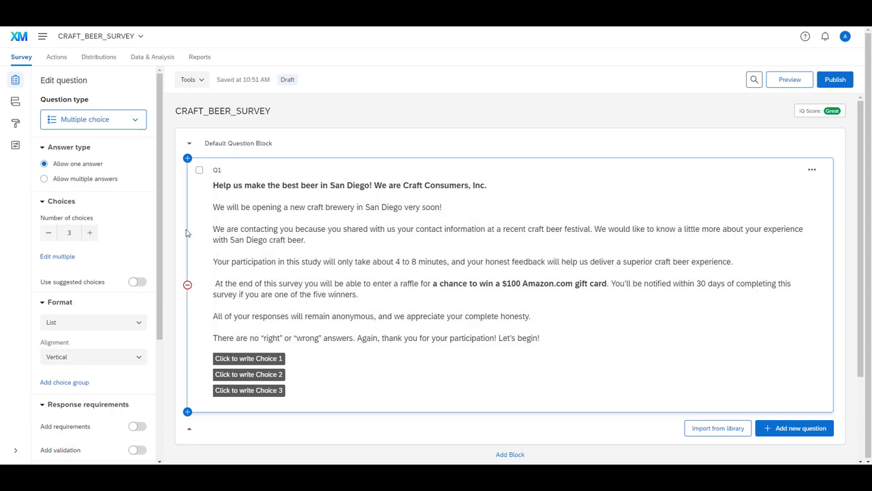
- Apply the Blank theme under Look and feel and save the change when returning to Builder
left_click(14, 123)
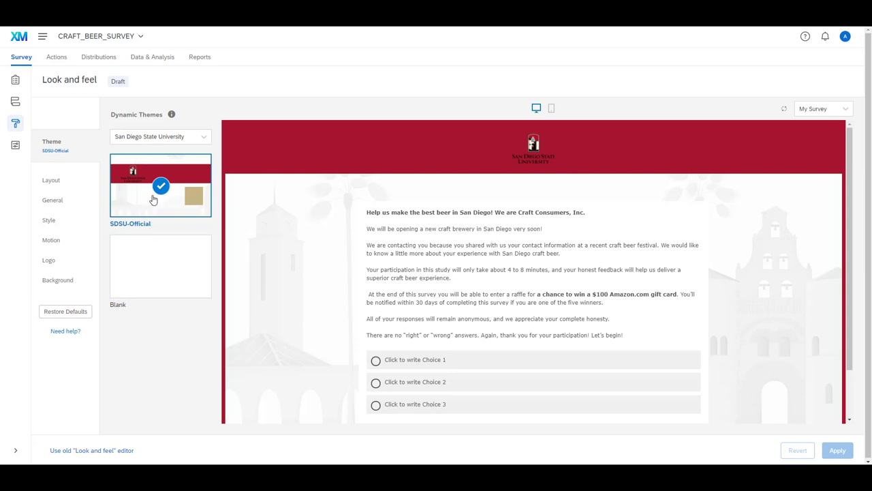
left_click(146, 285)
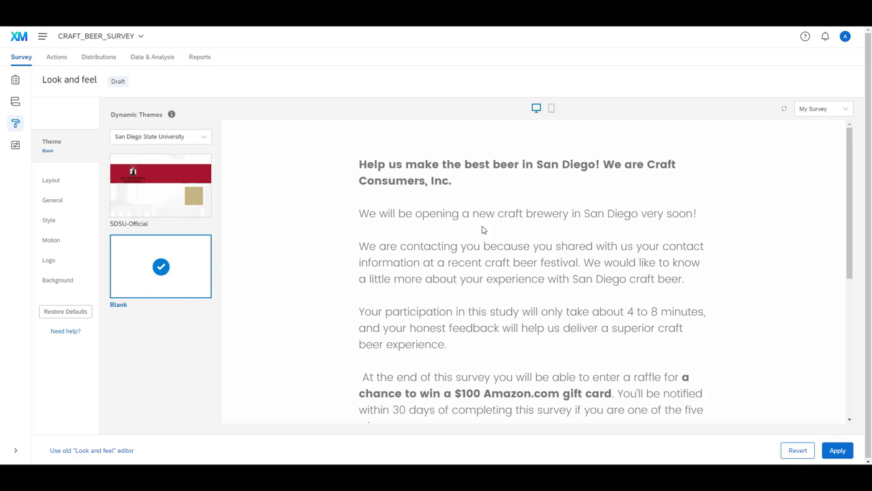
scroll(448, 236, "down", 3)
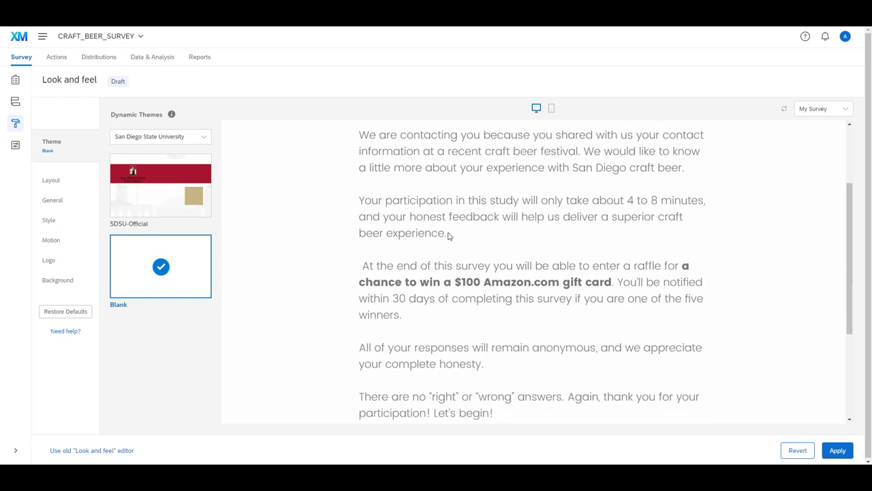
scroll(422, 194, "up", 3)
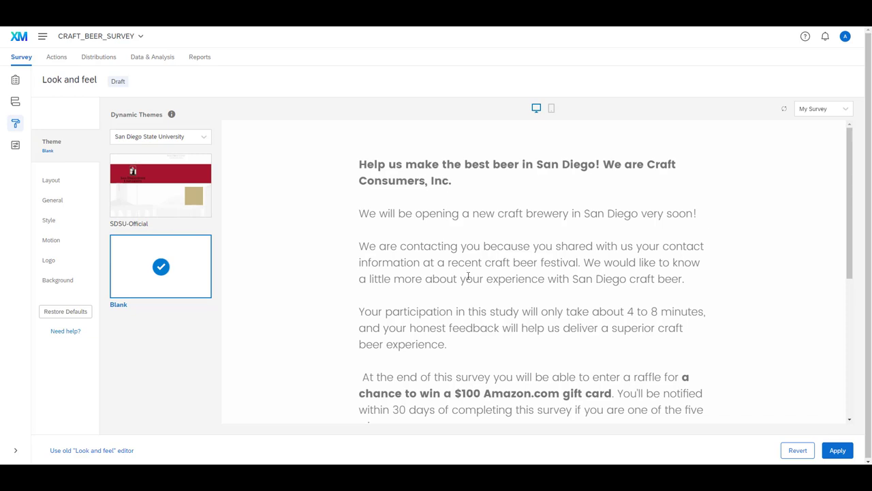
scroll(468, 275, "down", 1)
scroll(468, 276, "down", 1)
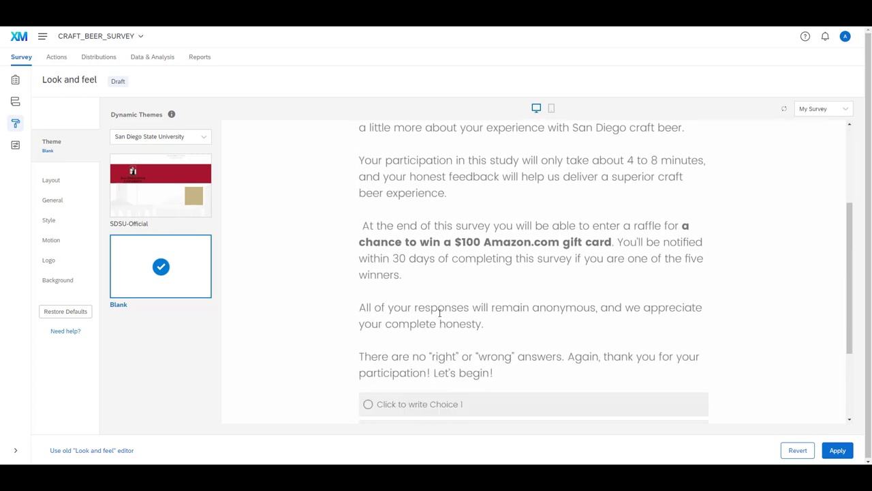
left_click(16, 81)
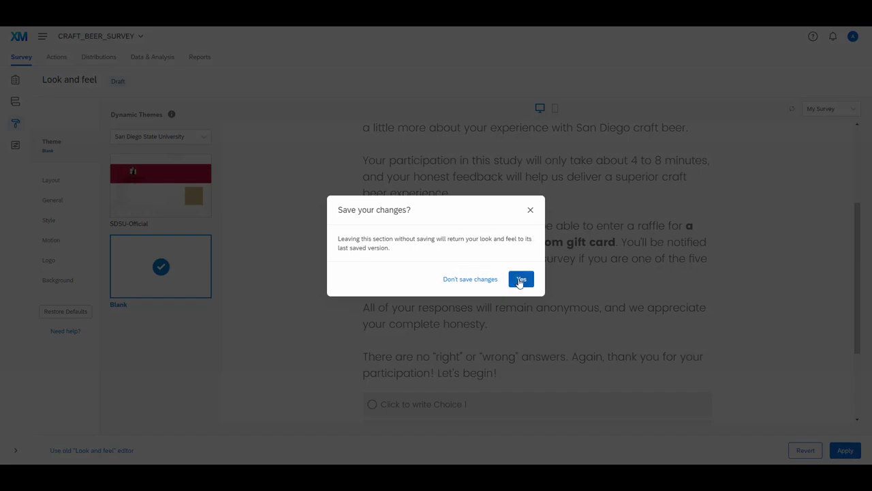
left_click(521, 280)
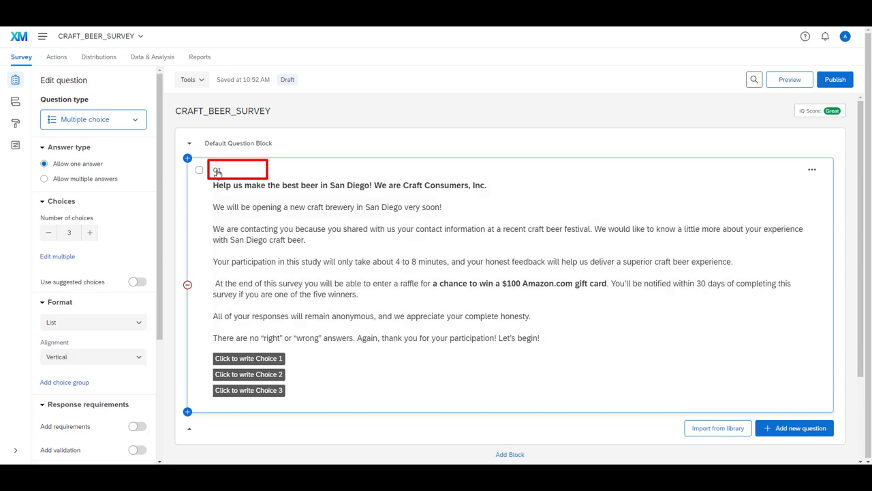
- Label the first question INTRODUCTION and name its block INTRO QUESTION BLOCK
left_click(218, 170)
type("INTRO")
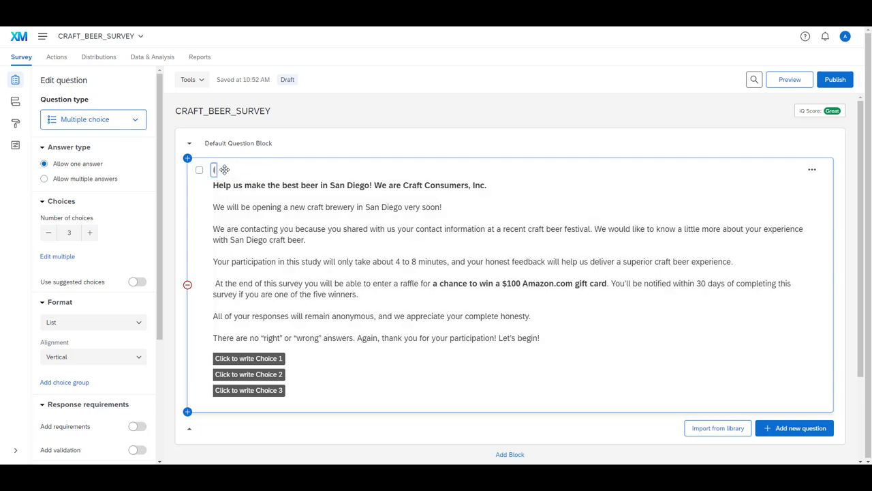
type("DUCTION")
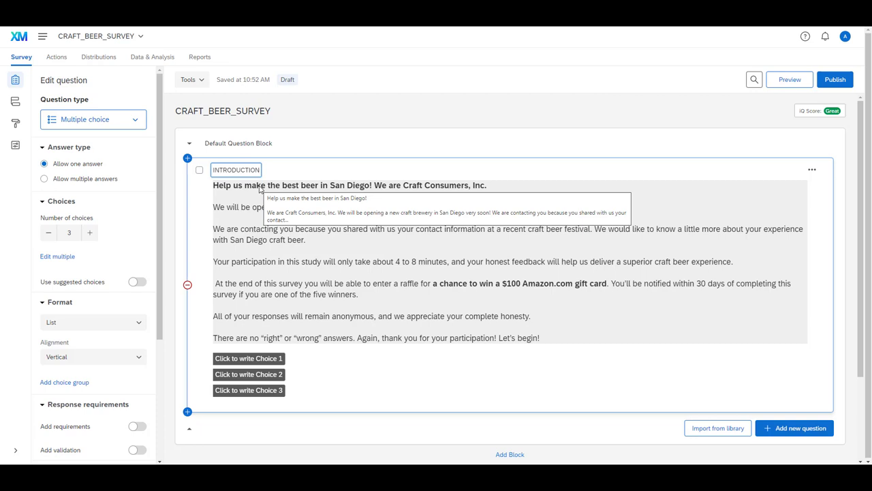
left_click(246, 145)
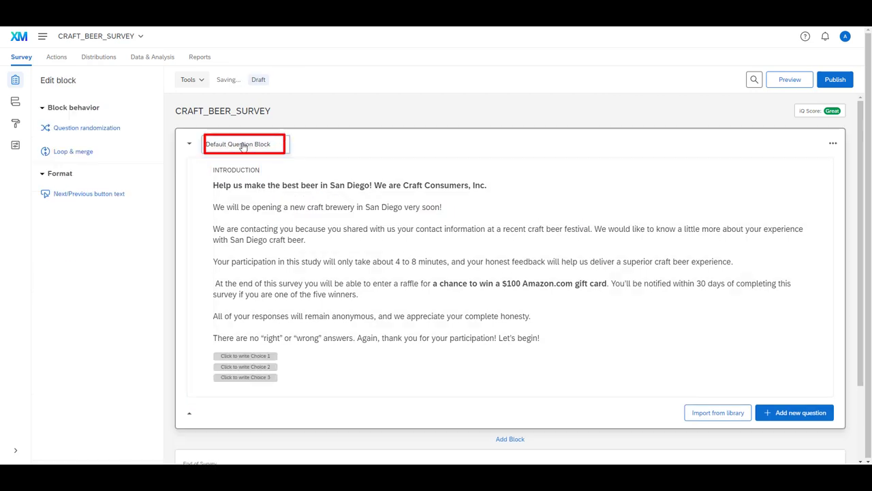
type("INTRO")
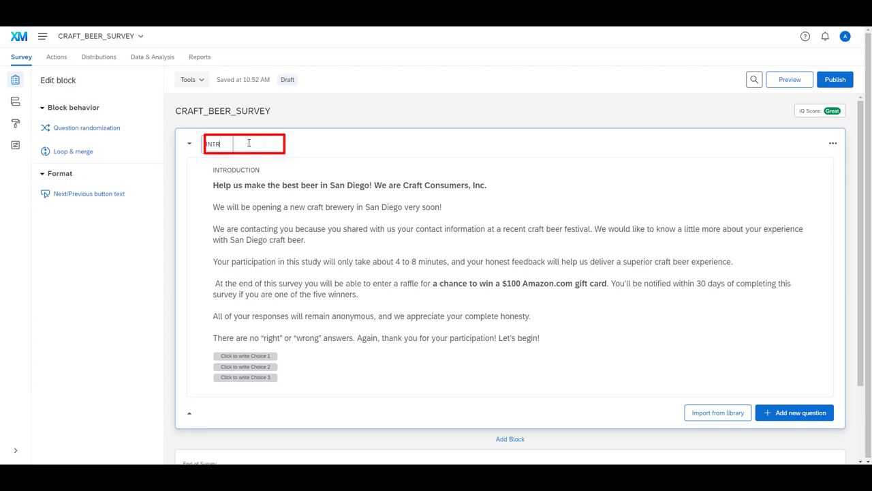
type("TION")
type(" V")
type(" BLOCK")
key("Return")
left_click(328, 211)
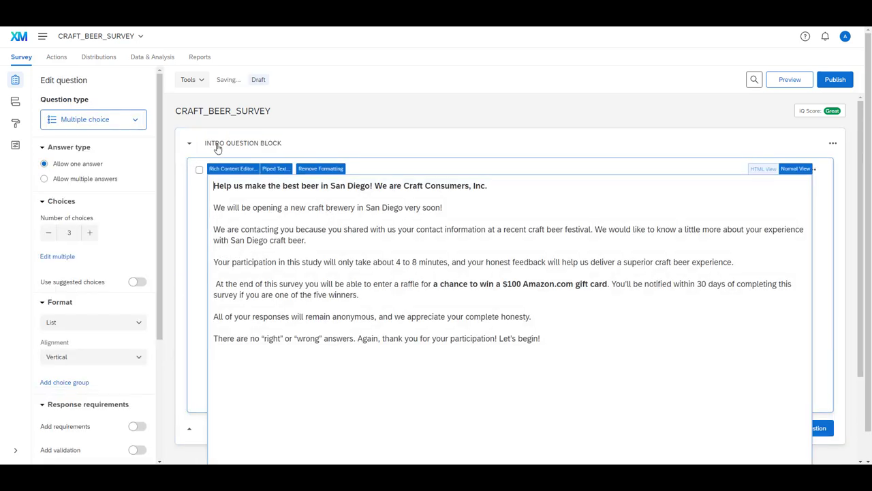
left_click(203, 221)
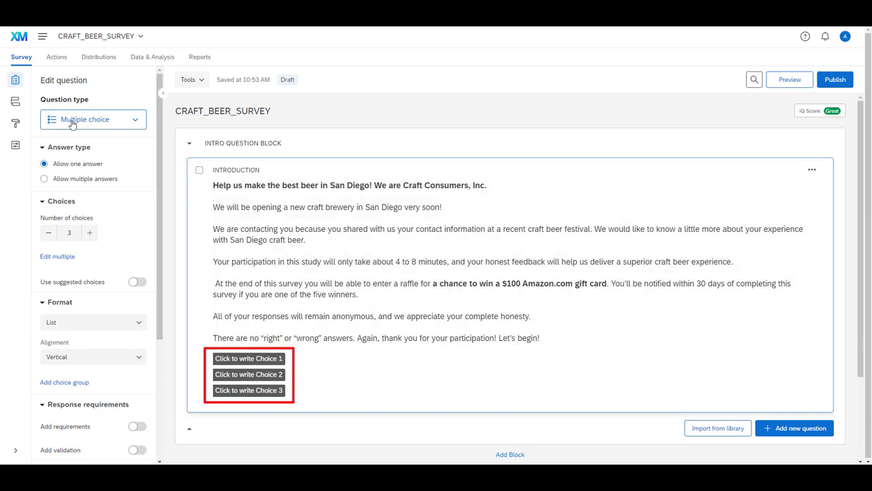
- Change the INTRODUCTION question's type to Text / Graphic
left_click(98, 120)
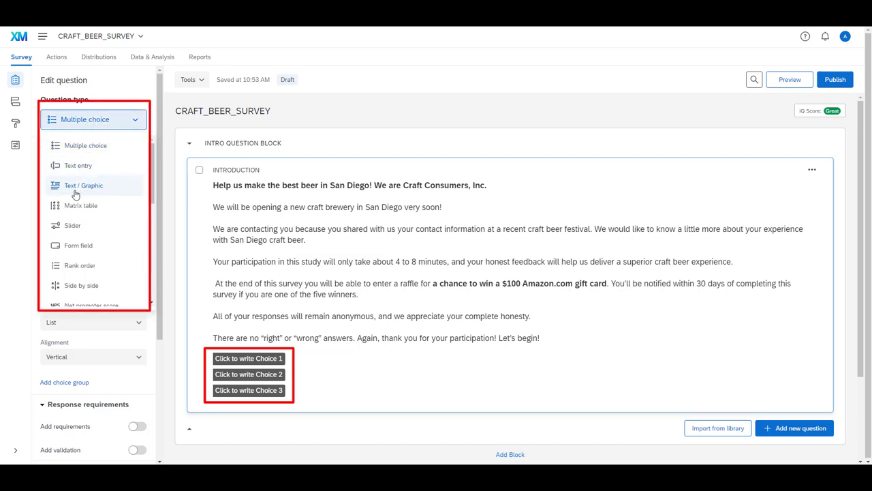
left_click(70, 194)
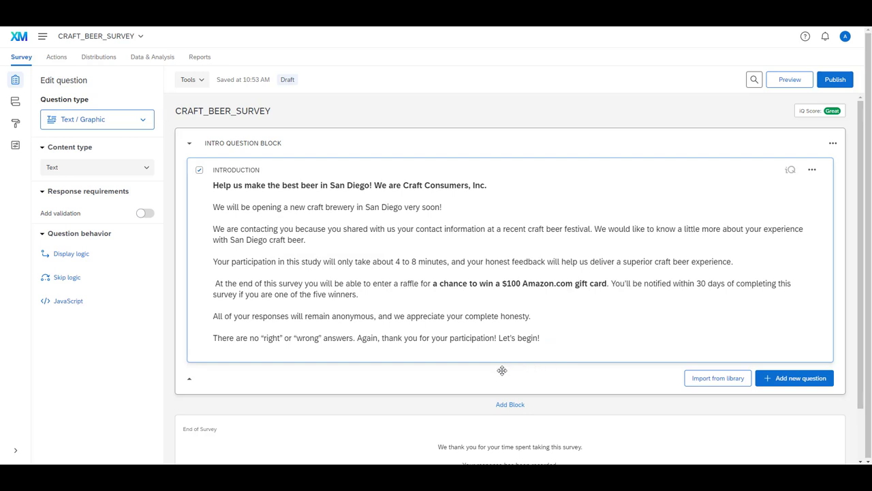
left_click(811, 380)
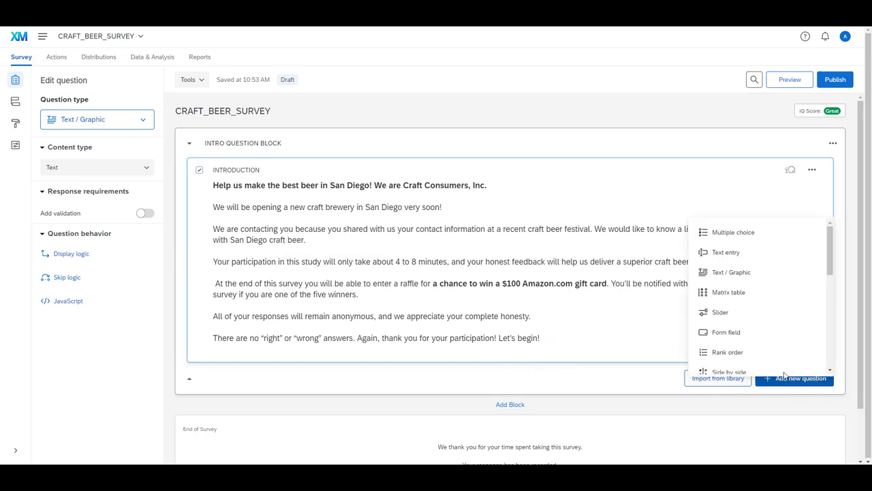
- Add two multiple-choice questions, Q2 and Q3
left_click(730, 225)
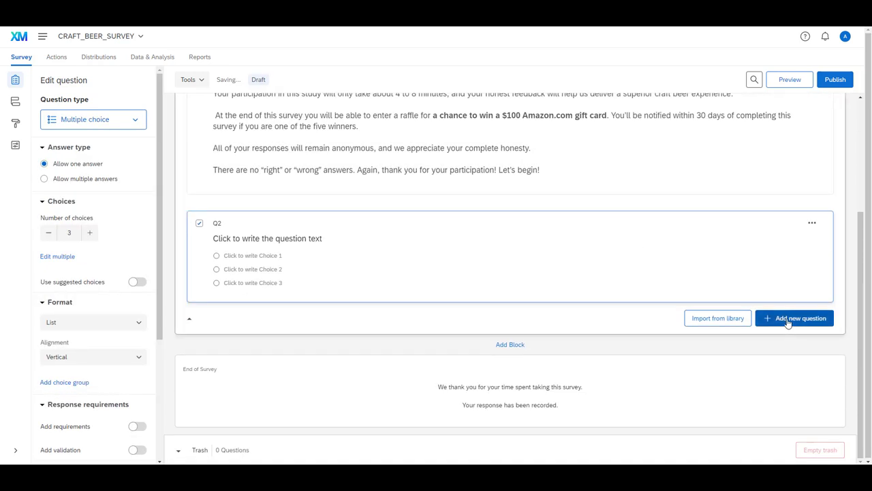
left_click(789, 321)
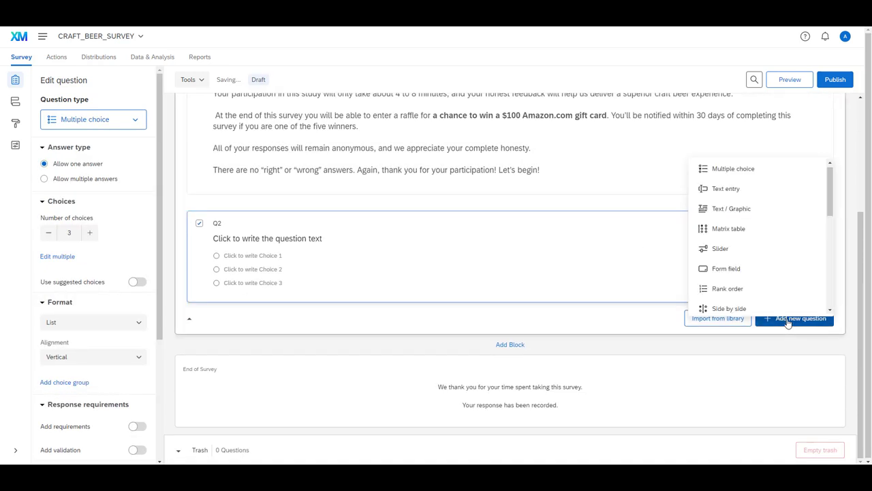
left_click(743, 176)
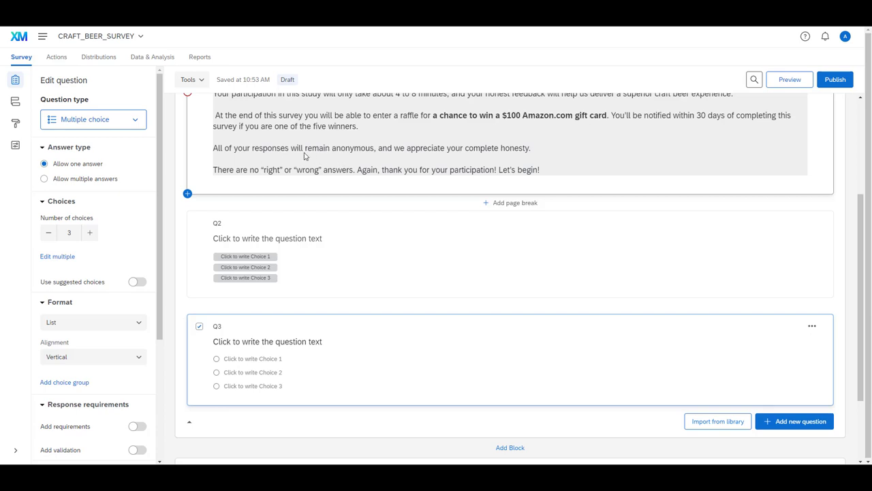
- Insert a page break between the introduction and Q2
left_click(515, 204)
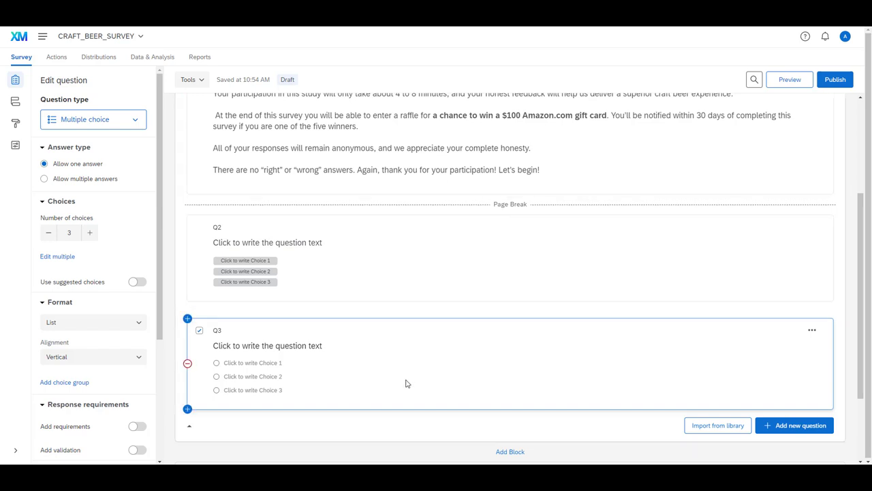
mouse_move(257, 477)
left_click(206, 432)
- Paste the SCREENER1 age sentence from the resource document into Q2's question text
scroll(409, 272, "down", 2)
left_click_drag(471, 321, 205, 320)
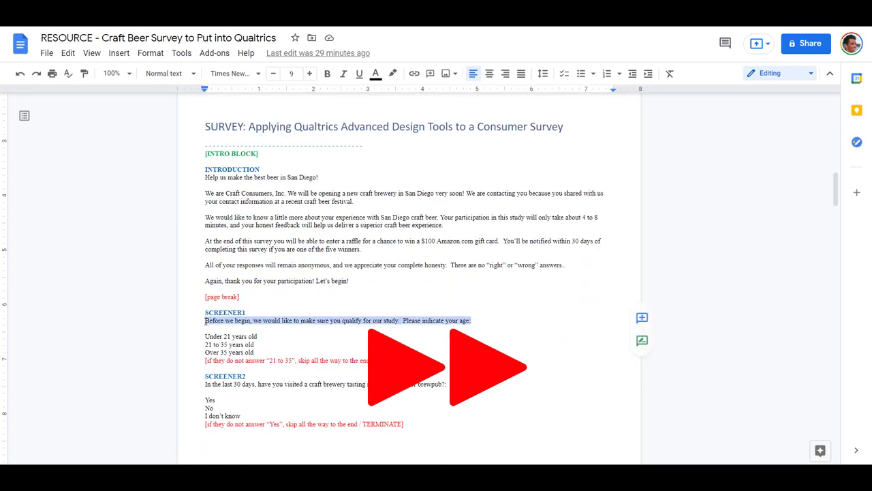
key("ctrl+c")
left_click(204, 443)
left_click(266, 242)
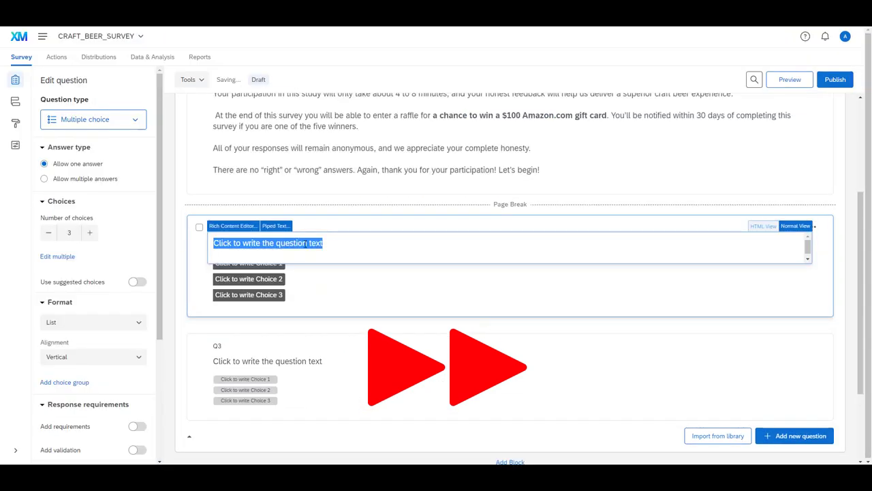
key("ctrl+v")
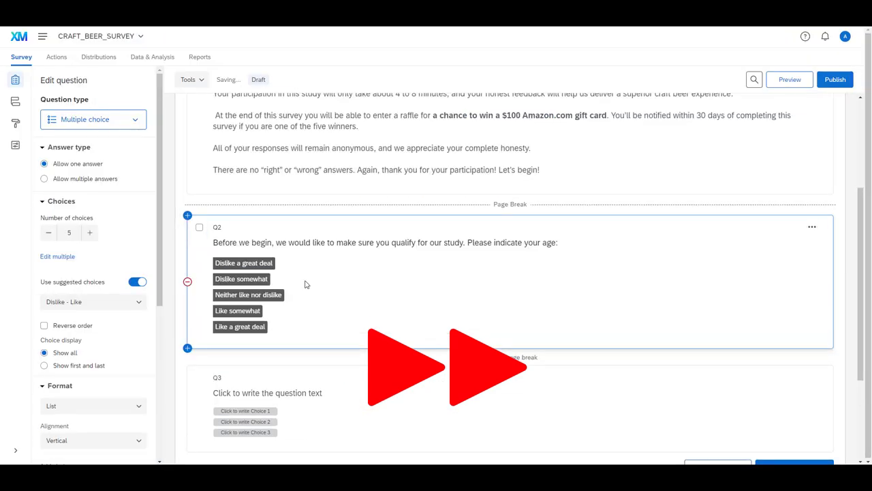
- Paste the SCREENER2 brewery-visit sentence into Q3 and delete its trailing colon
mouse_move(257, 477)
left_click(212, 436)
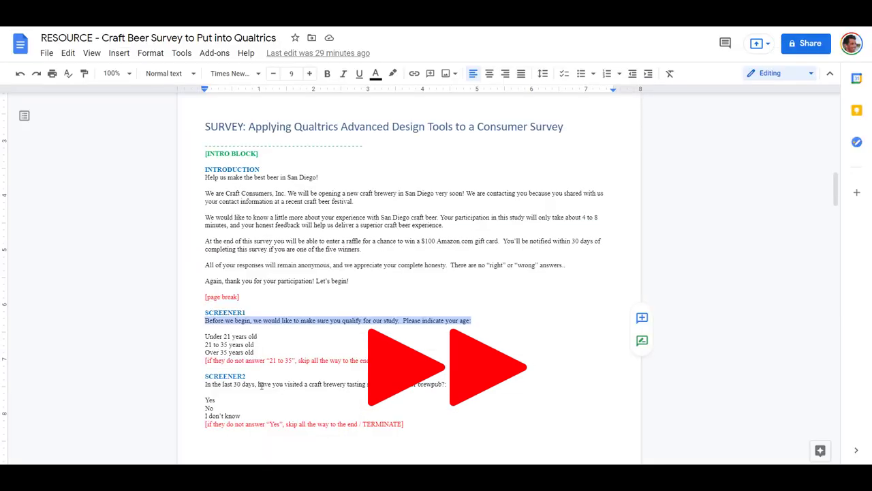
left_click_drag(447, 384, 205, 383)
key("ctrl+c")
left_click(307, 416)
left_click(300, 392)
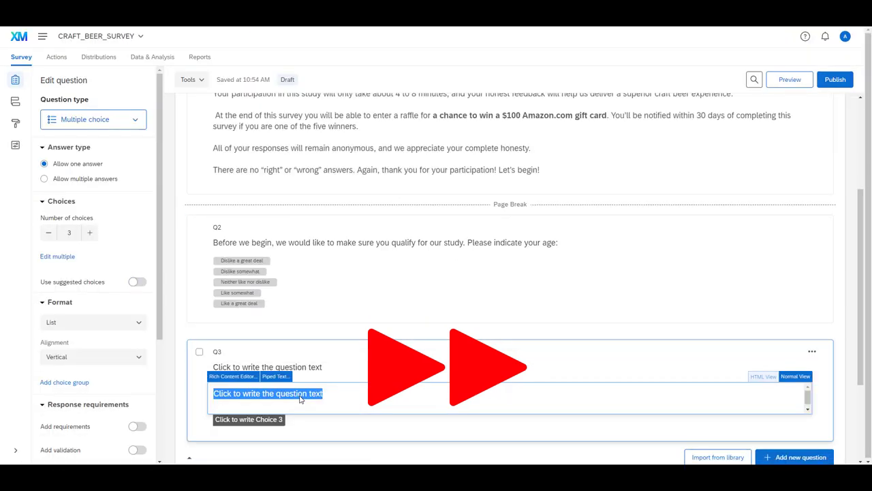
key("ctrl+v")
left_click(556, 391)
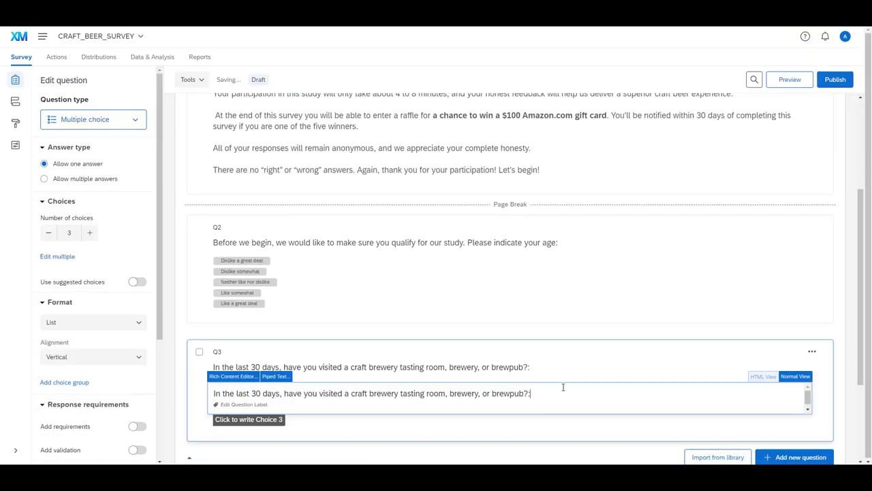
key("BackSpace")
left_click(178, 404)
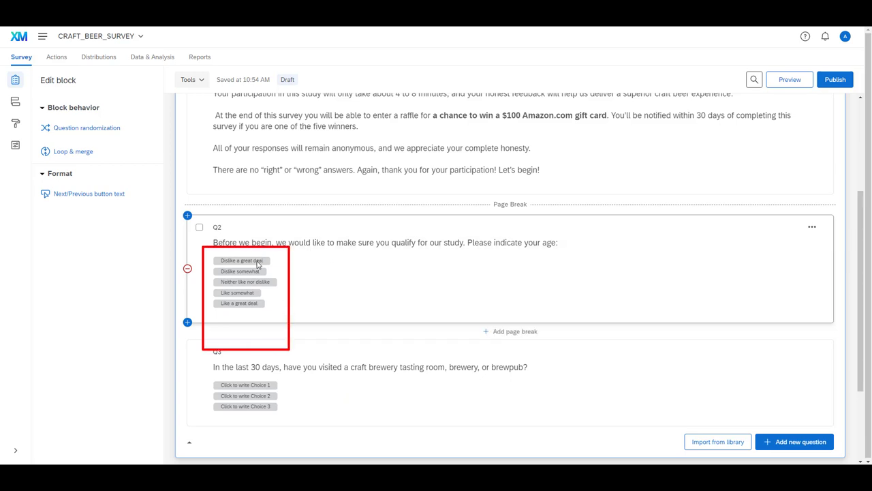
- Switch off Use suggested choices for Q2
left_click(361, 262)
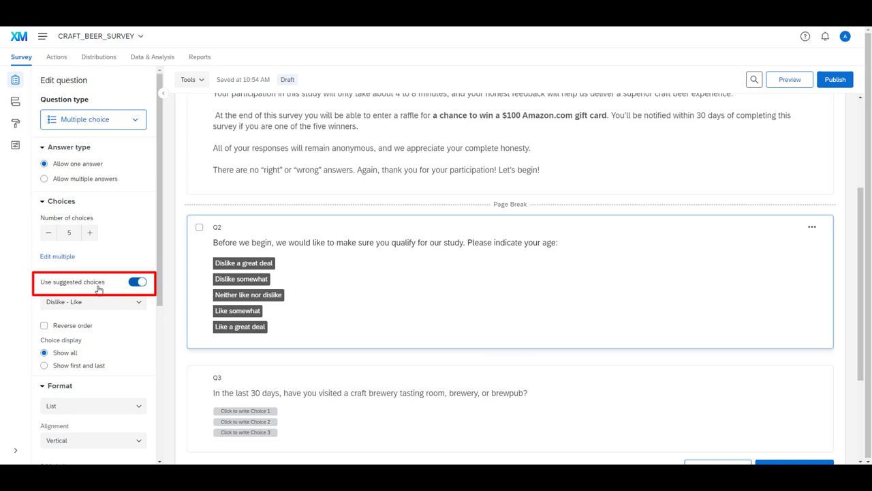
left_click(139, 282)
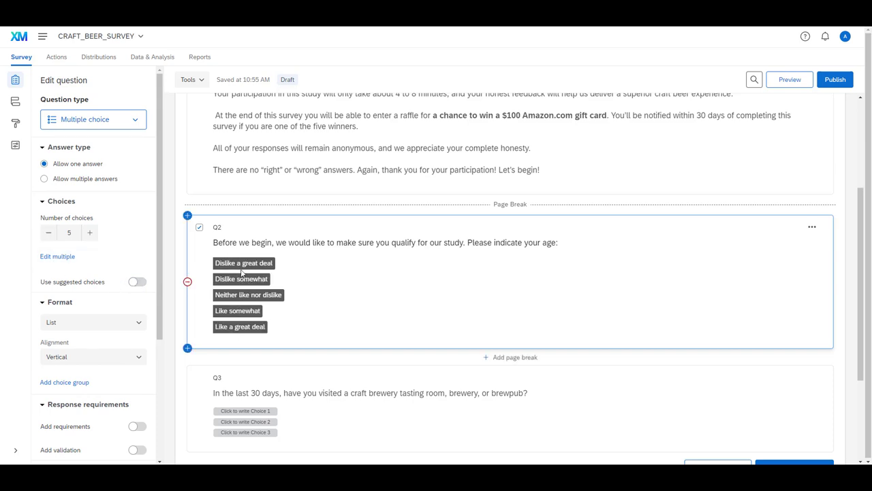
- Copy the three SCREENER1 age-range answers from the resource document
mouse_move(256, 477)
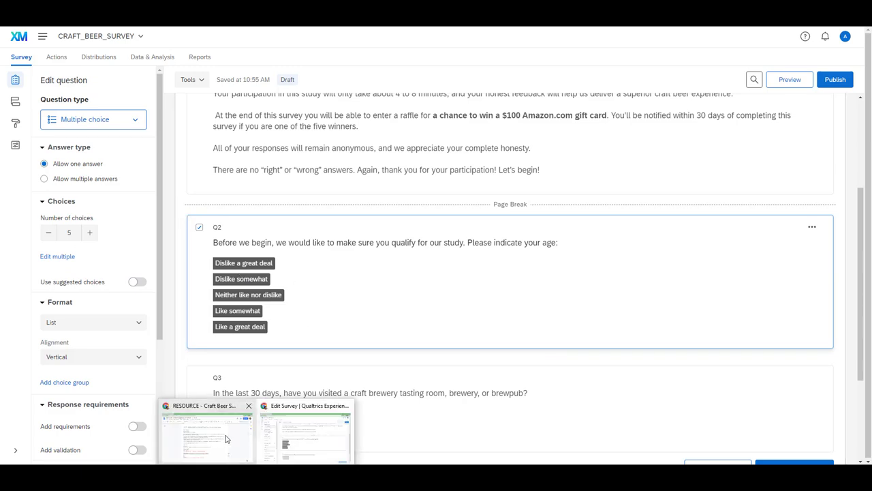
left_click(227, 439)
left_click_drag(259, 352, 208, 338)
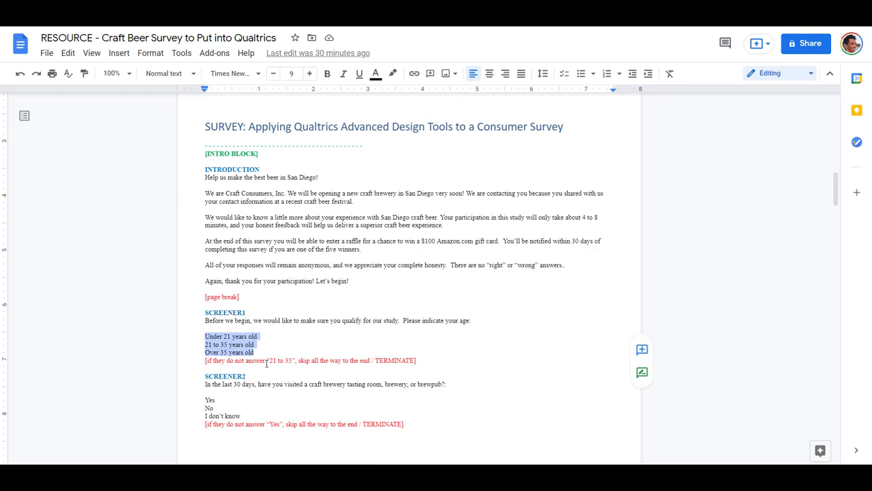
mouse_move(255, 477)
left_click(307, 433)
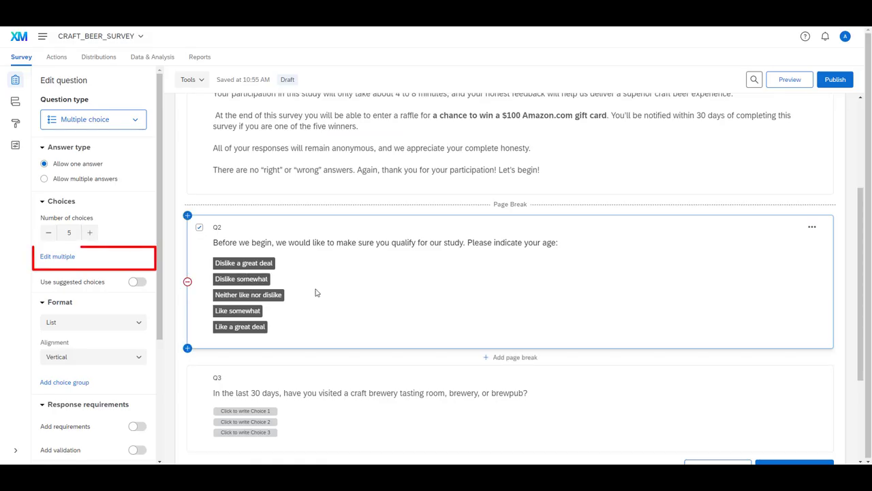
- Replace Q2's answer choices with the three age ranges using Edit multiple
left_click(59, 257)
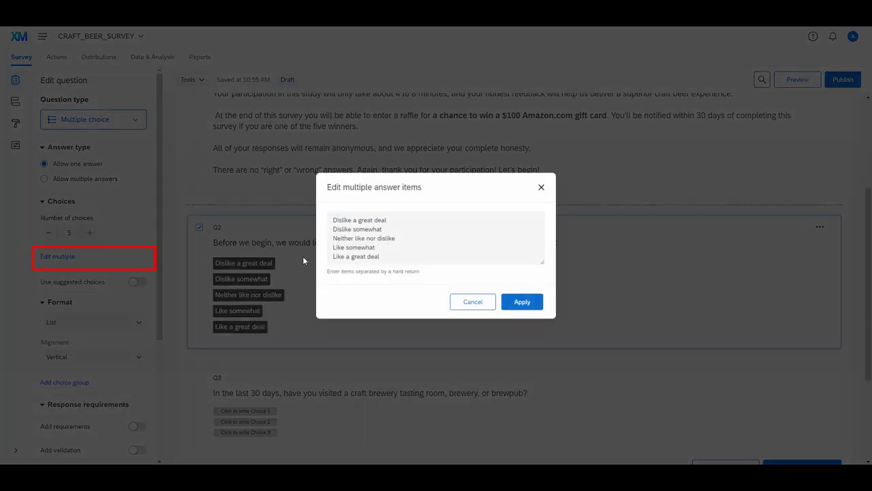
left_click(383, 259)
key("ctrl+a")
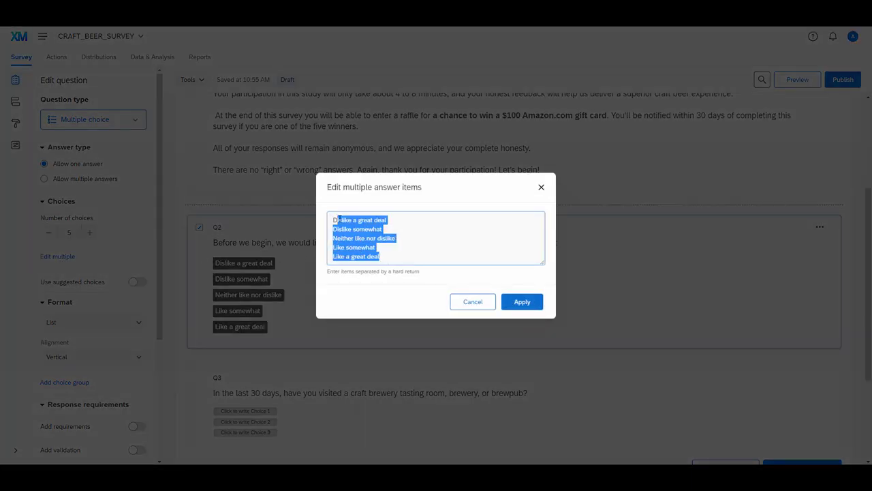
left_click(354, 230)
key("ctrl+a")
key("ctrl+v")
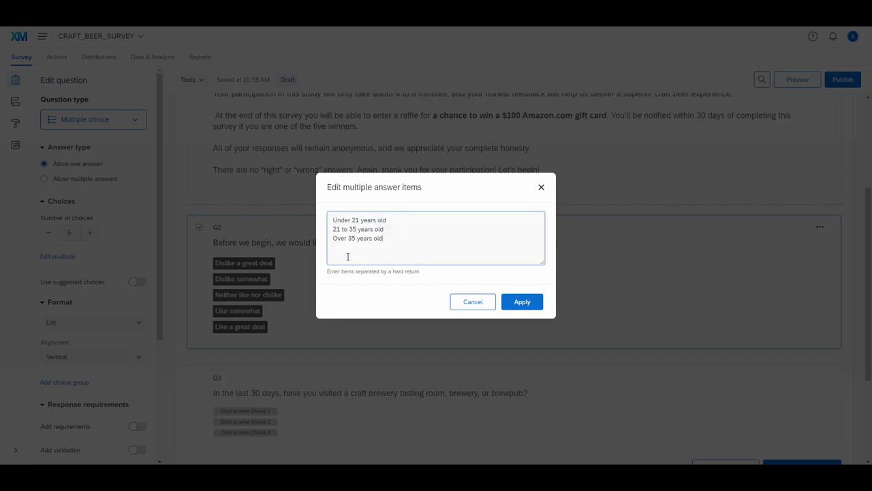
left_click(522, 302)
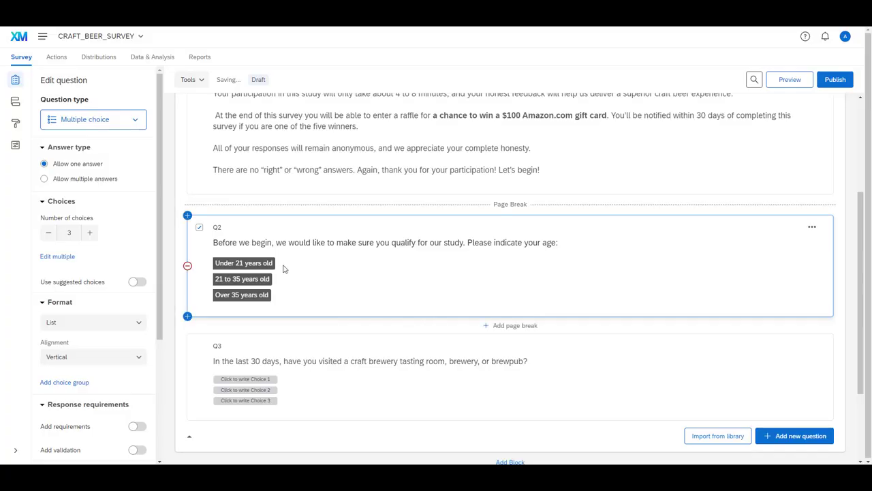
- Label Q2 as SCREENER1 and Q3 as SCREENER2
left_click(217, 228)
type("SCRE")
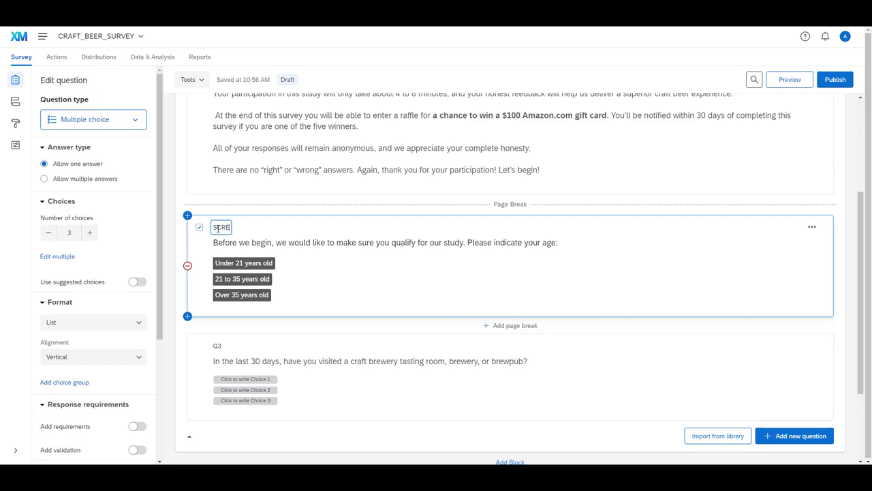
type("ENER1")
left_click(216, 347)
type("SCREE")
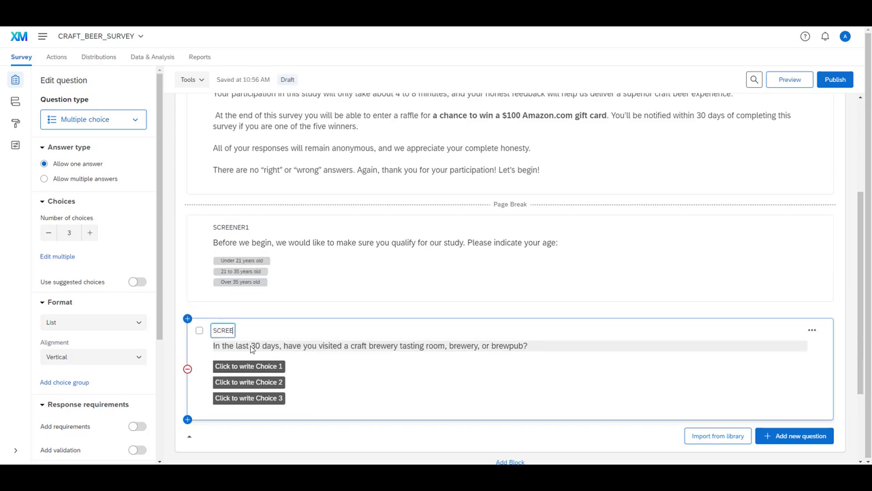
type("NER2")
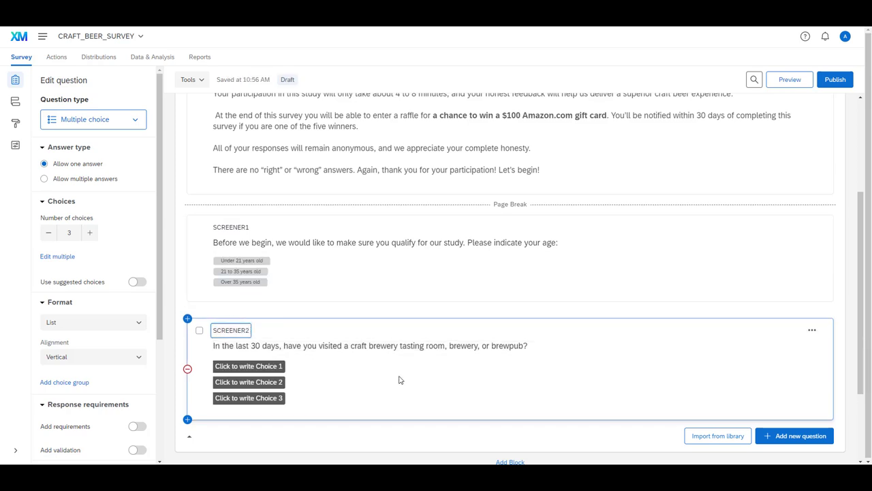
left_click(366, 378)
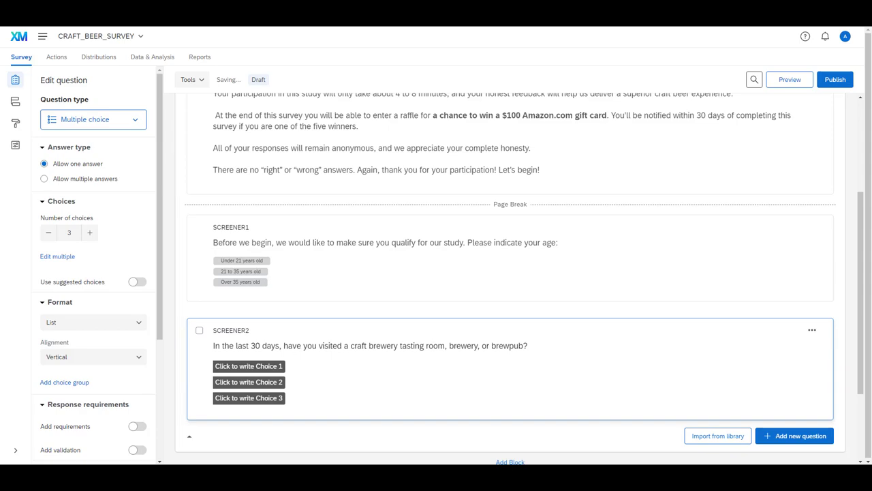
- Copy Yes, No and I don't know from the resource document into SCREENER2's answers via Edit multiple
mouse_move(257, 477)
left_click(228, 444)
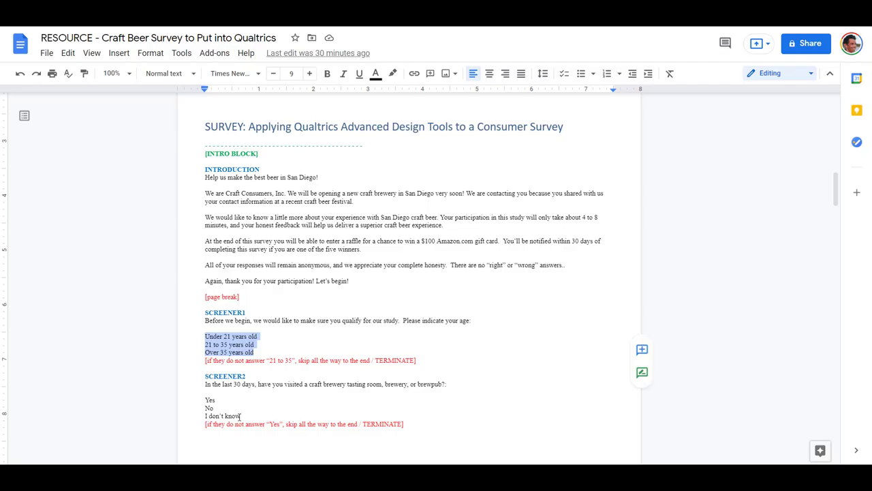
left_click_drag(241, 416, 202, 401)
left_click(314, 443)
left_click(249, 366)
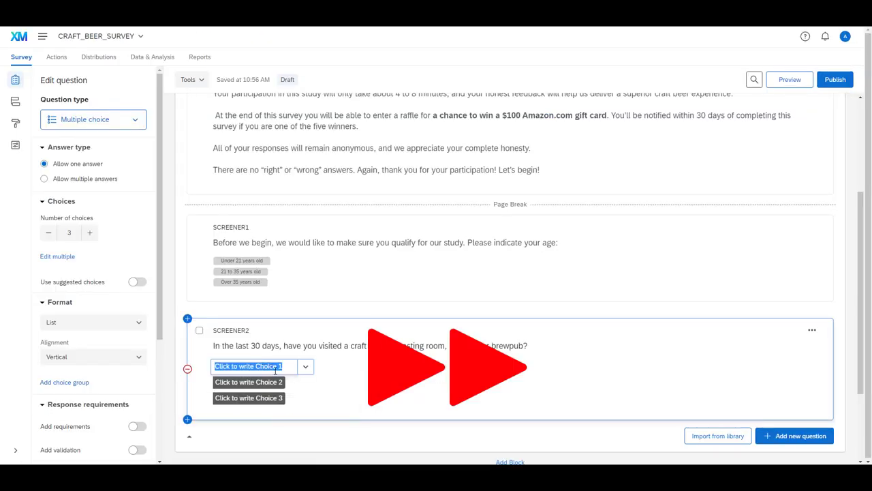
left_click(57, 256)
left_click_drag(398, 240, 317, 215)
key("ctrl+v")
left_click(508, 300)
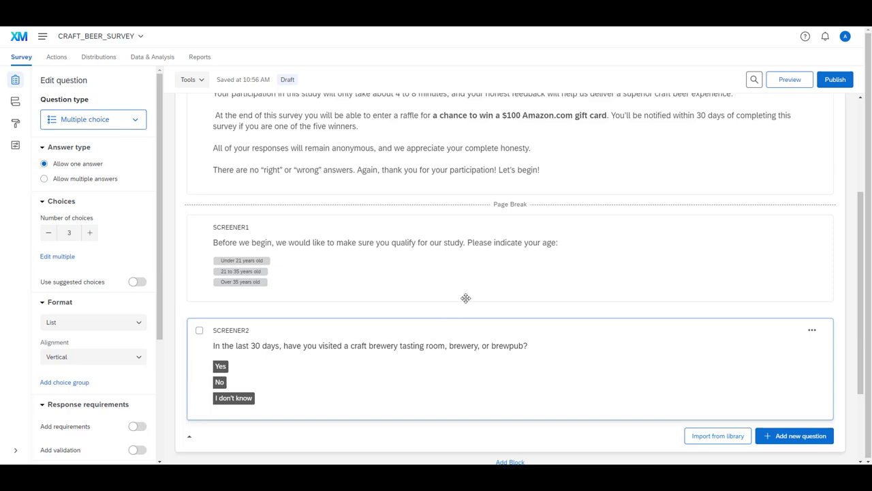
- Turn on Force response for SCREENER1 and SCREENER2, then preview the survey
left_click(588, 270)
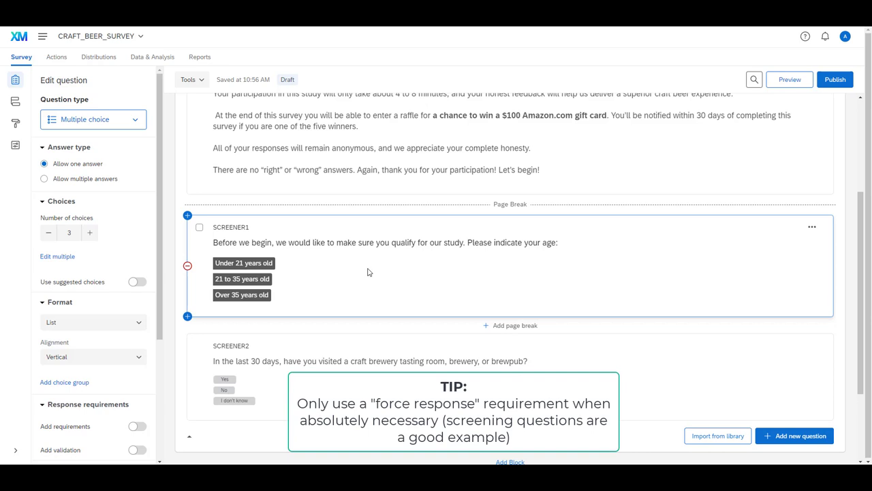
scroll(82, 353, "down", 1)
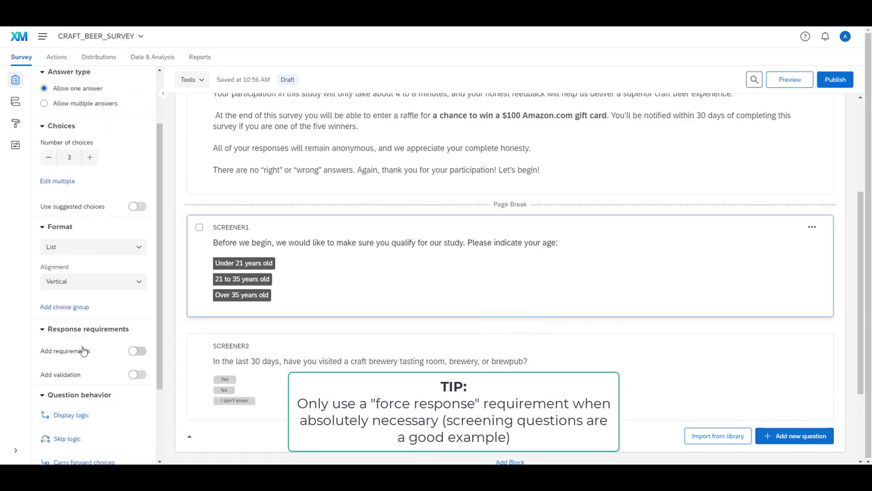
left_click(138, 352)
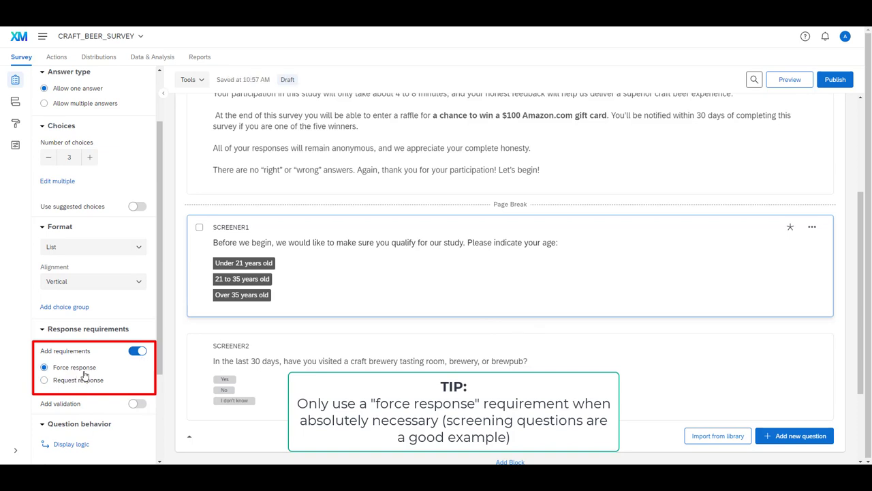
left_click(355, 405)
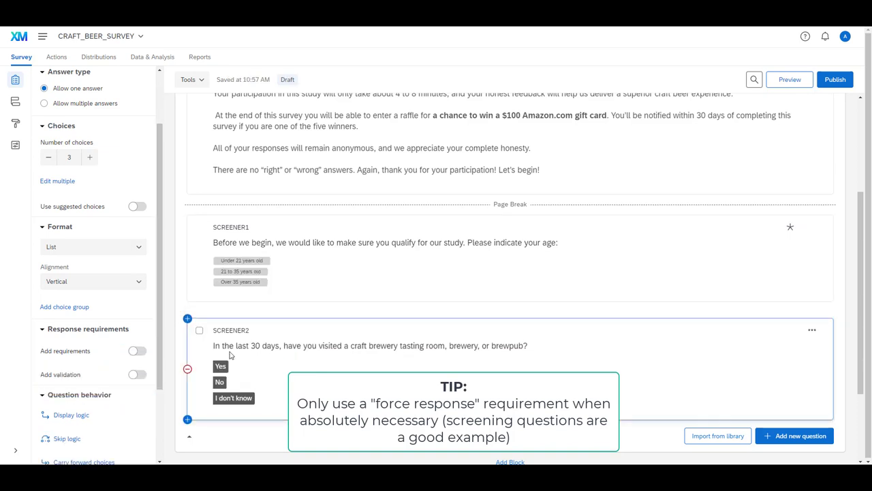
left_click(134, 351)
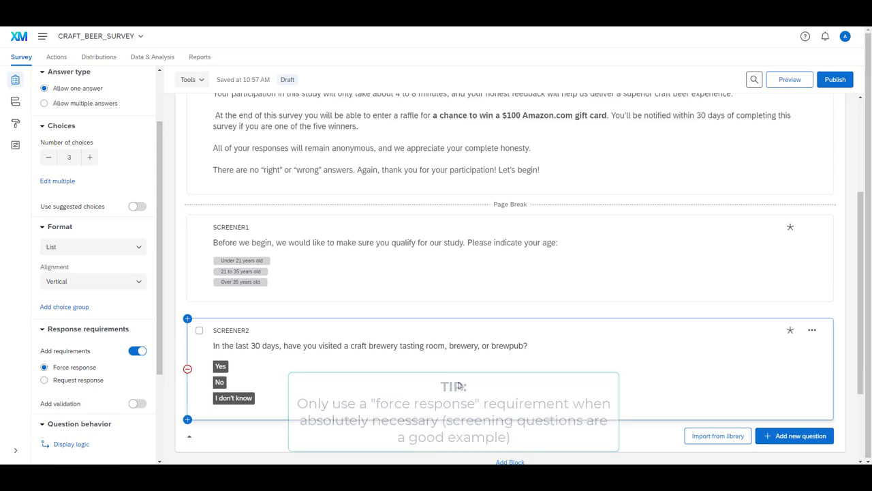
left_click(791, 81)
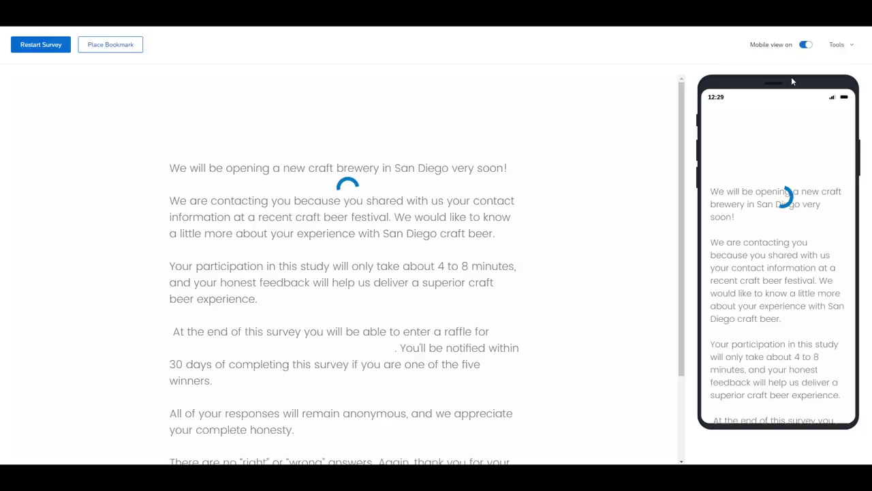
- In preview, move past the introduction and confirm the unanswered screeners show required-answer errors
scroll(271, 283, "down", 3)
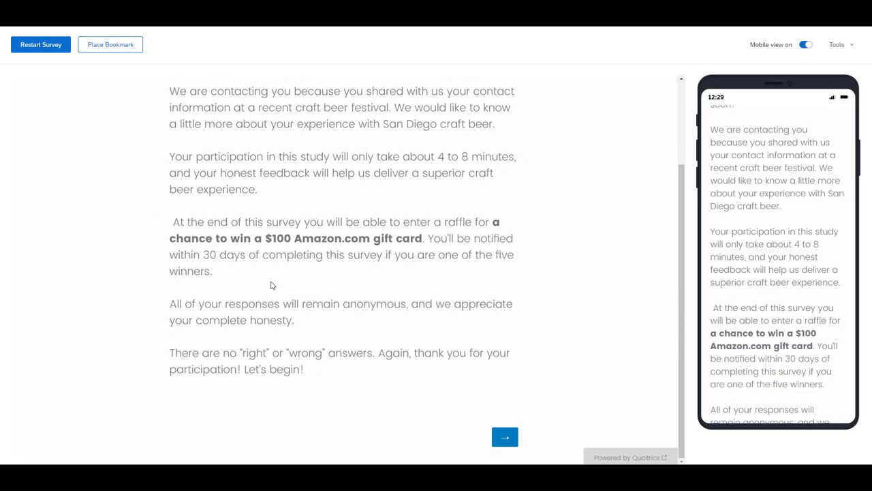
left_click(504, 440)
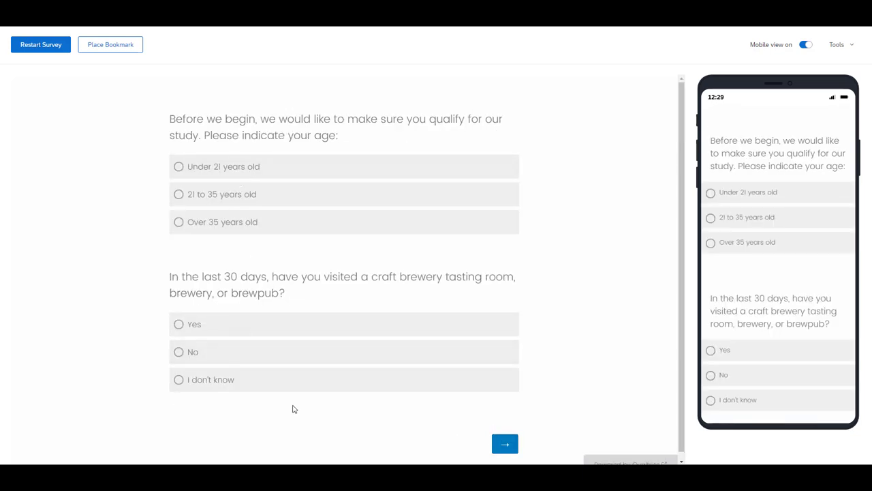
left_click(503, 443)
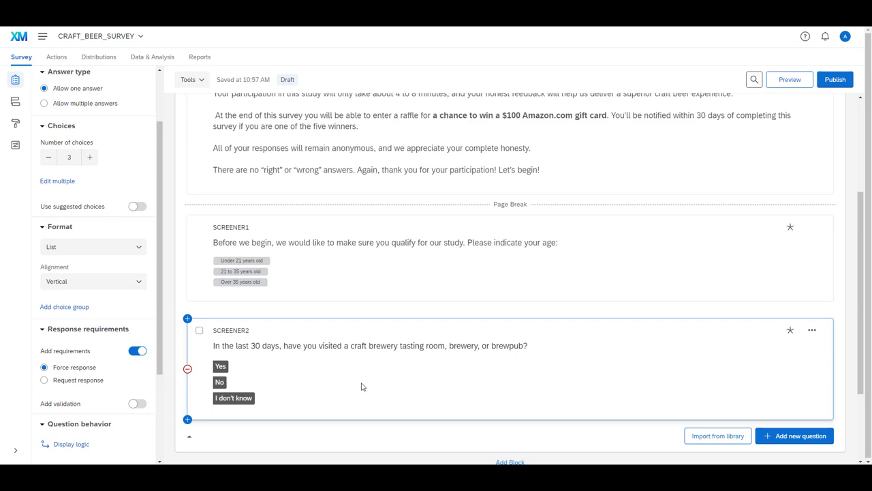
- Give SCREENER1 skip logic: End of Survey if '21 to 35 years old' Is Not Selected
left_click(409, 276)
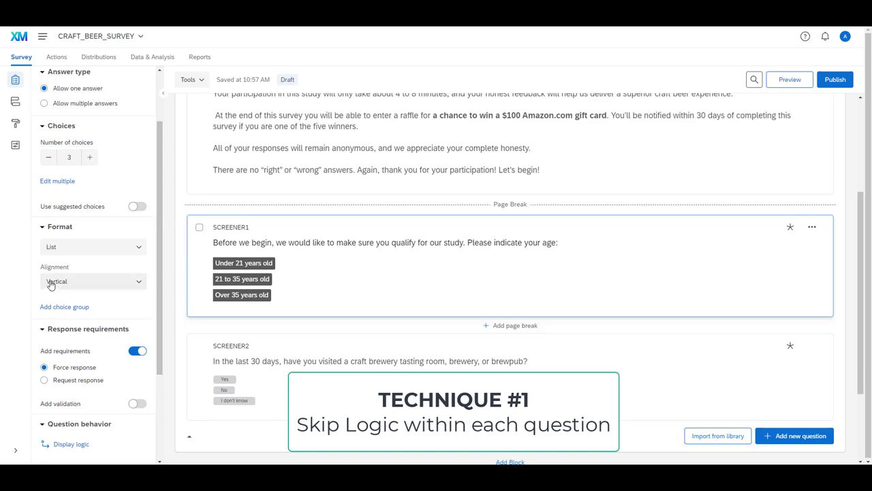
scroll(72, 279, "down", 3)
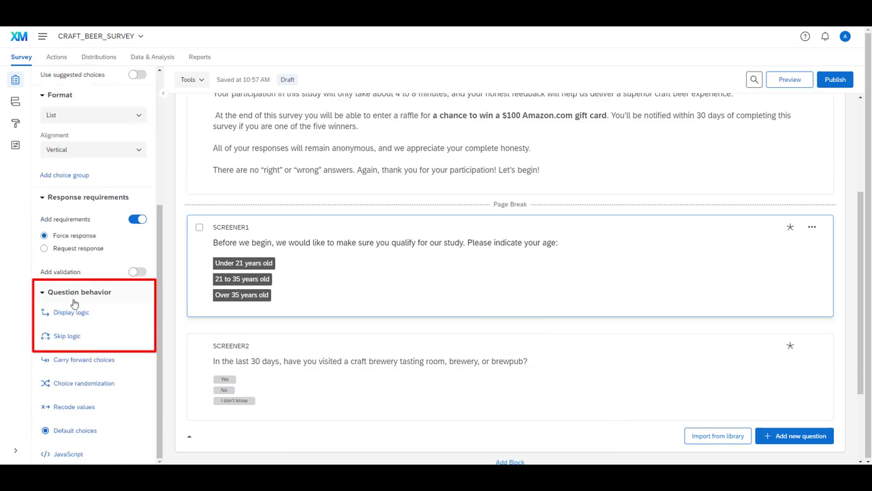
left_click(68, 337)
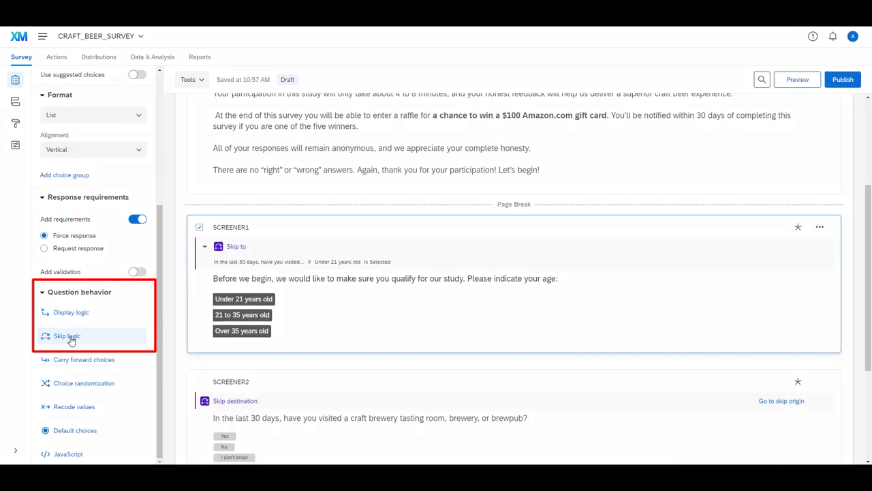
left_click(68, 336)
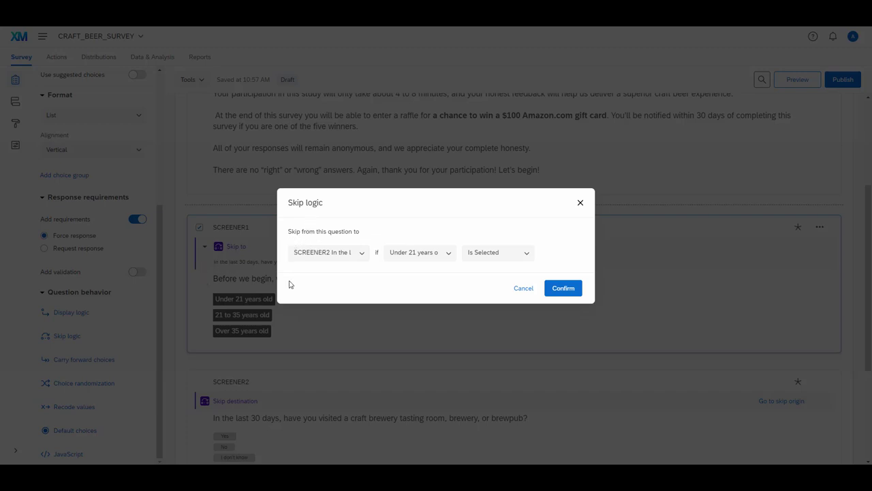
left_click(333, 254)
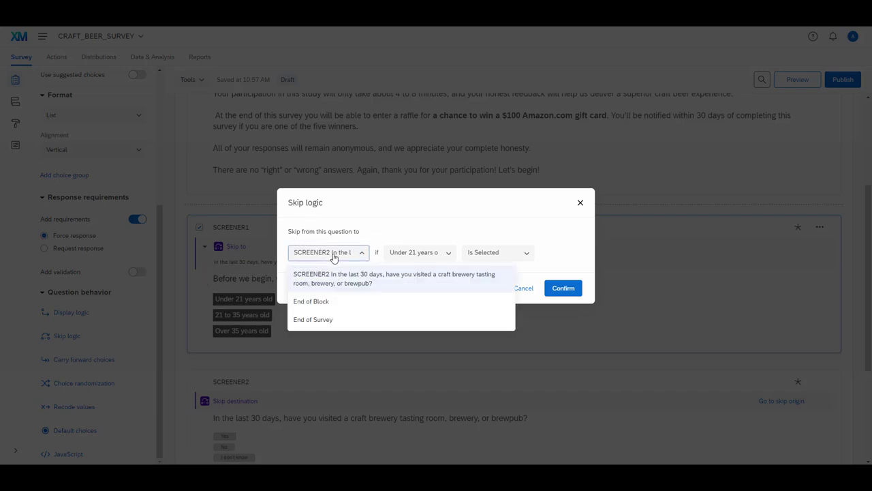
left_click(318, 321)
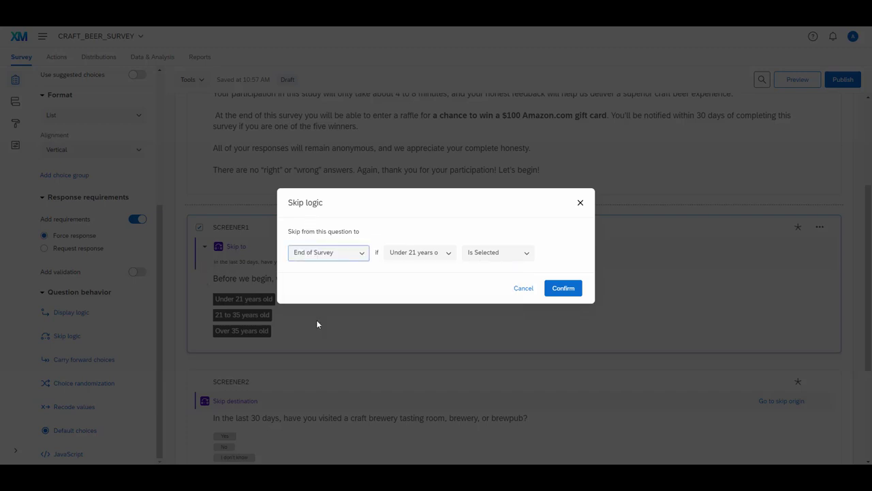
left_click(429, 258)
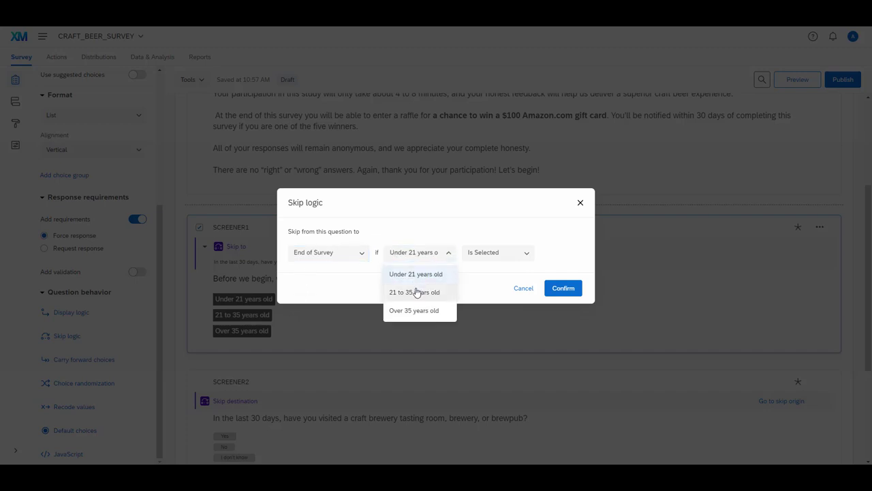
left_click(415, 297)
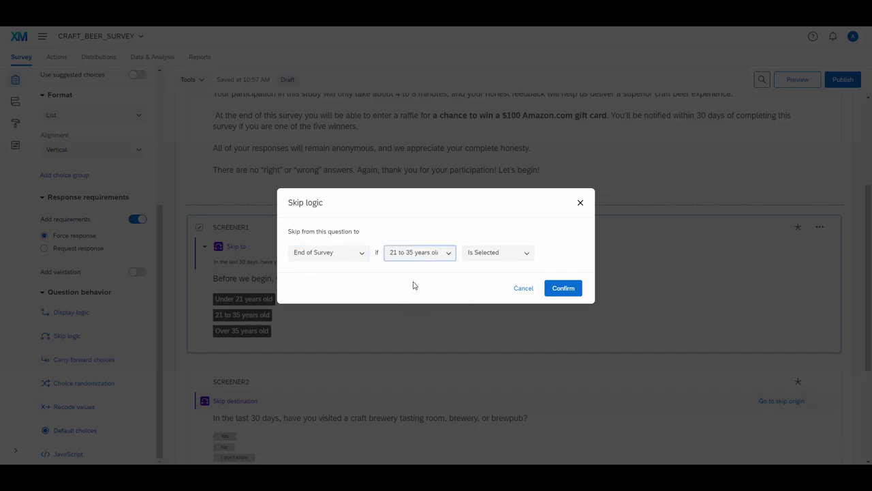
left_click(516, 253)
left_click(495, 295)
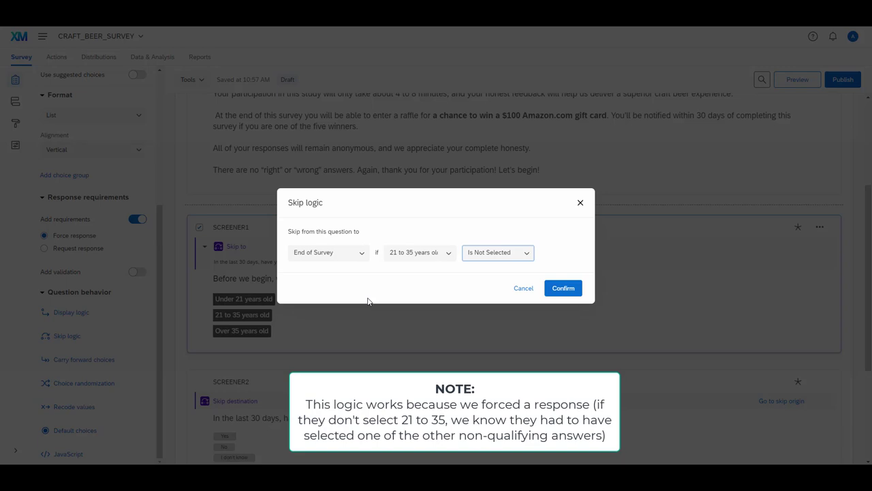
left_click(565, 288)
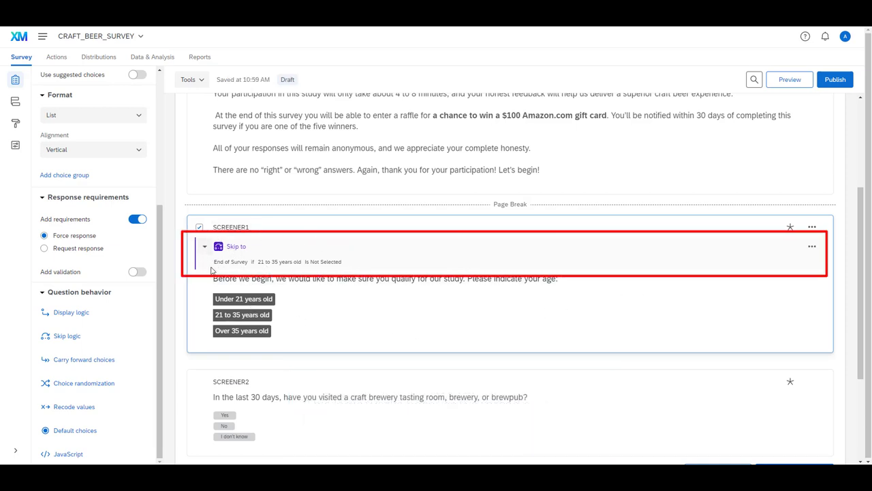
- Give SCREENER2 skip logic: End of Survey if 'Yes' Is Not Selected
scroll(385, 324, "down", 1)
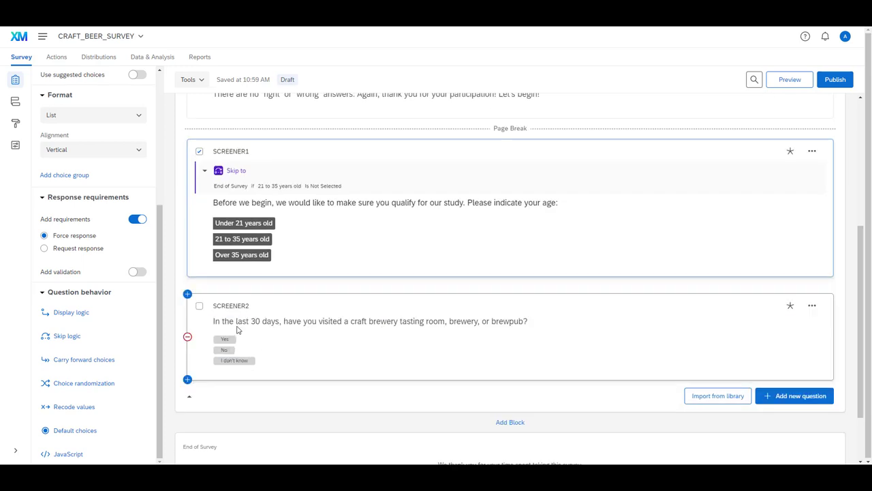
left_click(335, 347)
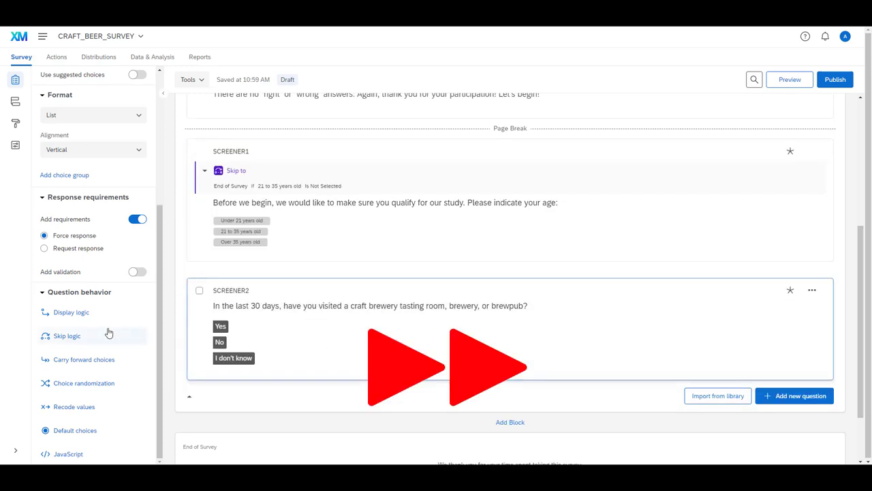
left_click(77, 338)
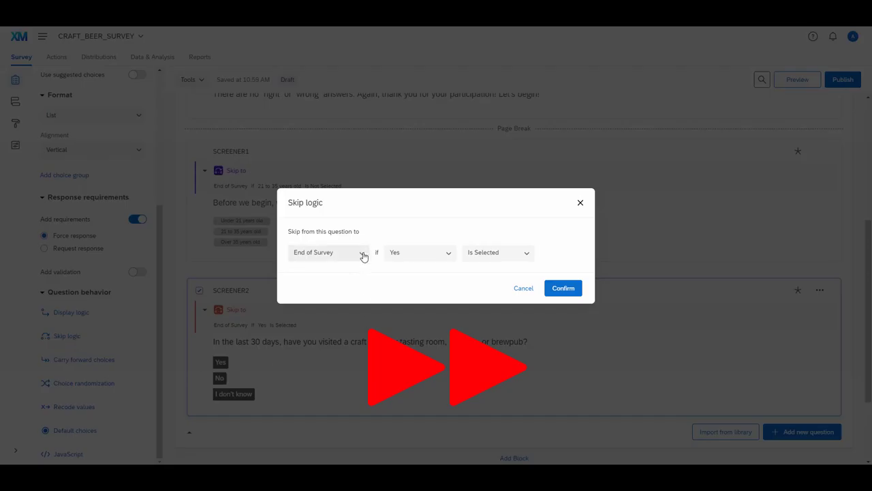
left_click(448, 253)
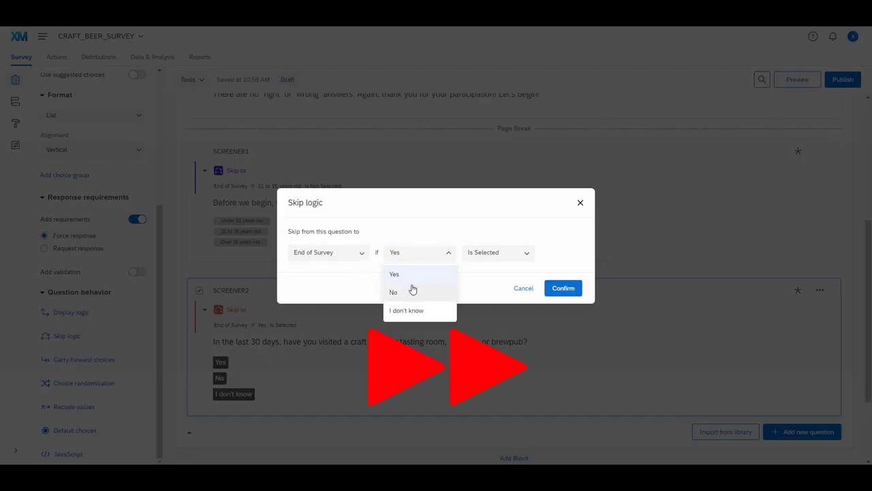
left_click(413, 275)
left_click(484, 253)
left_click(487, 291)
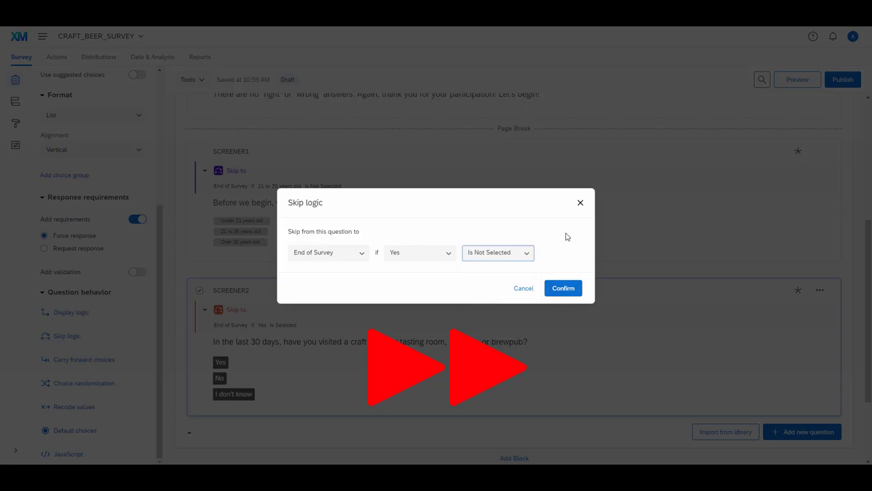
left_click(562, 289)
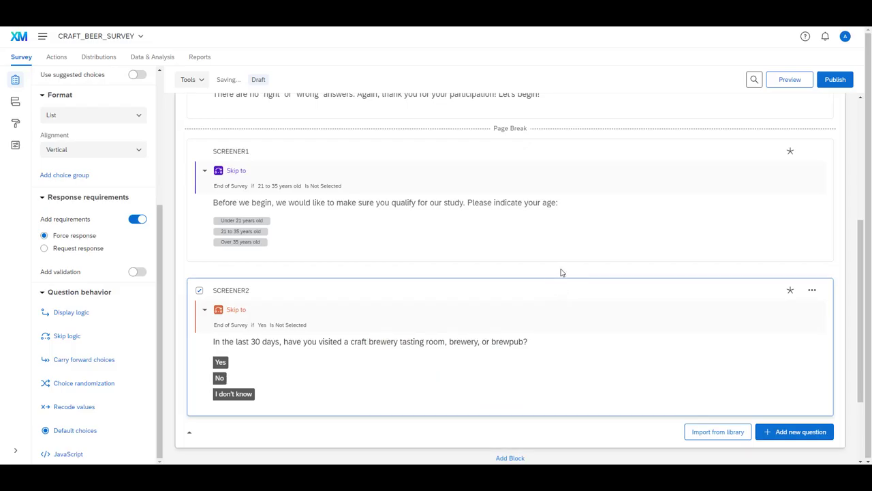
left_click(789, 79)
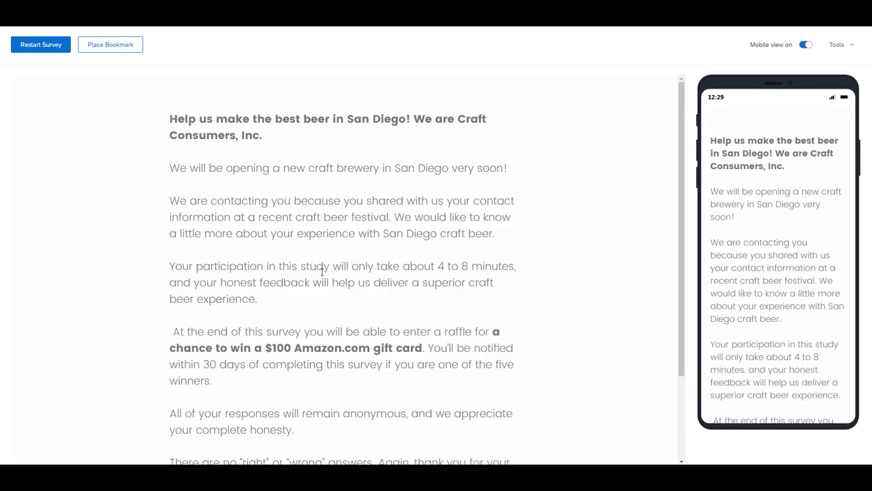
scroll(322, 271, "down", 3)
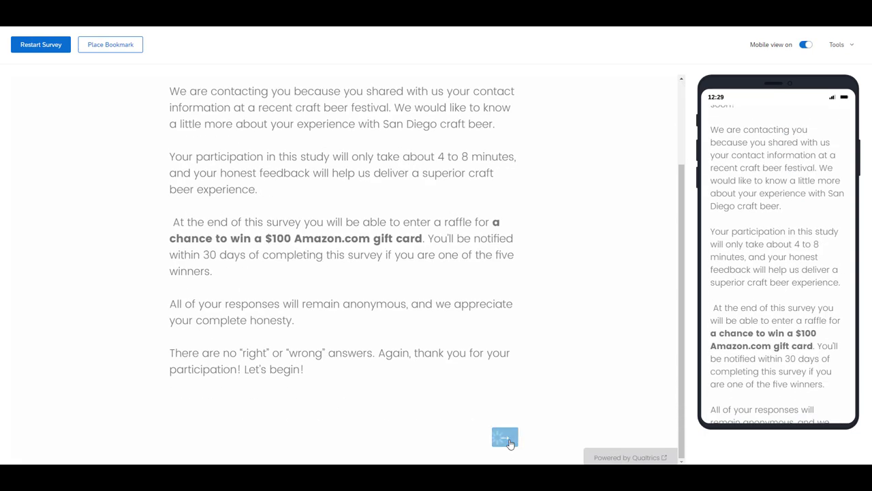
left_click(505, 437)
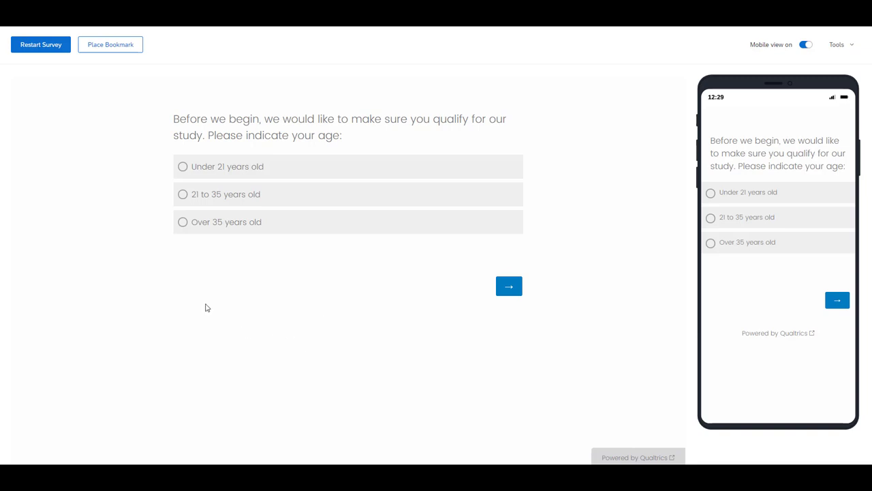
left_click(183, 224)
left_click(510, 289)
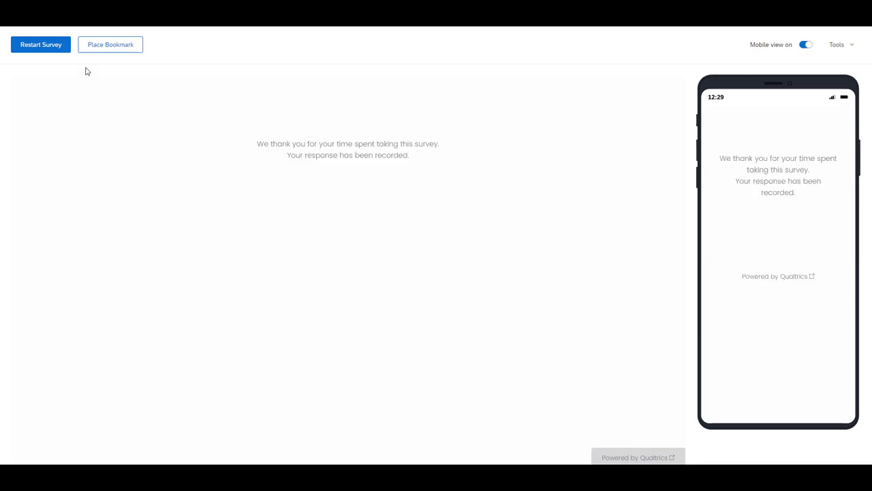
left_click(49, 49)
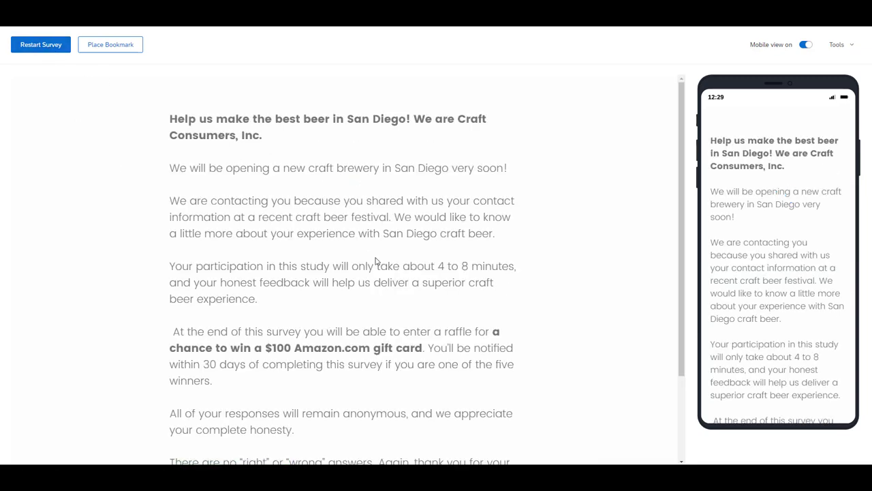
scroll(375, 261, "down", 3)
left_click(507, 439)
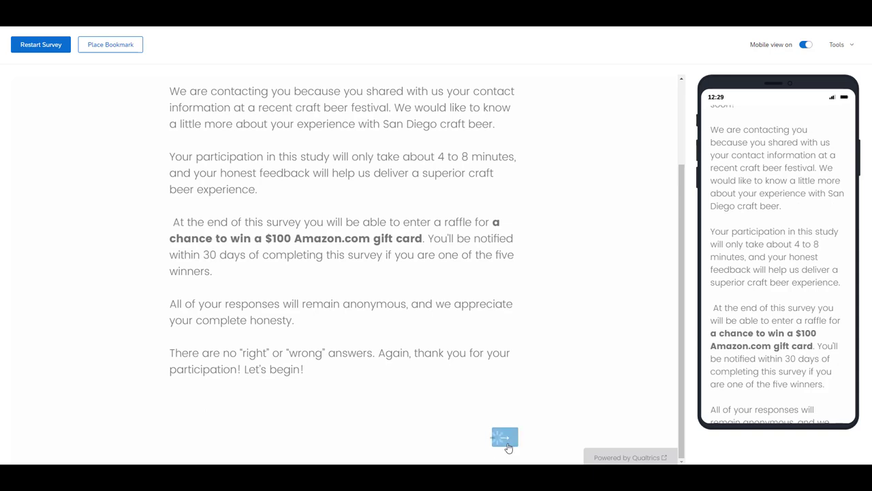
left_click(189, 196)
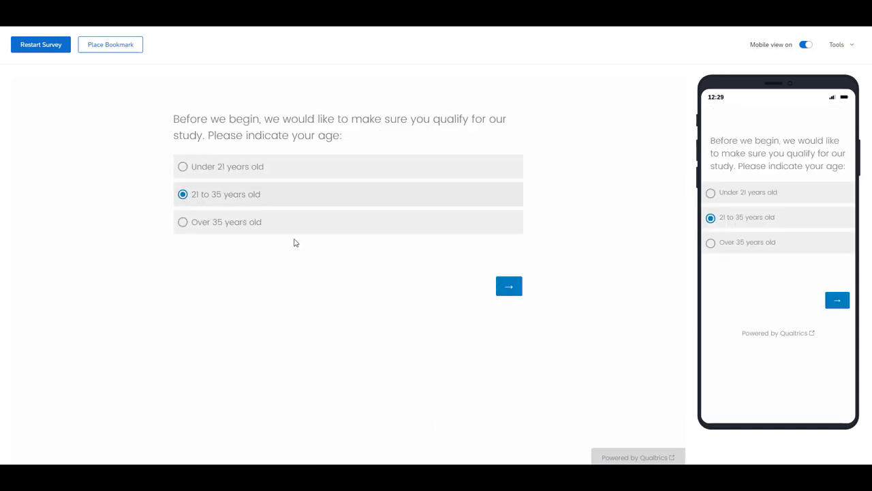
left_click(511, 290)
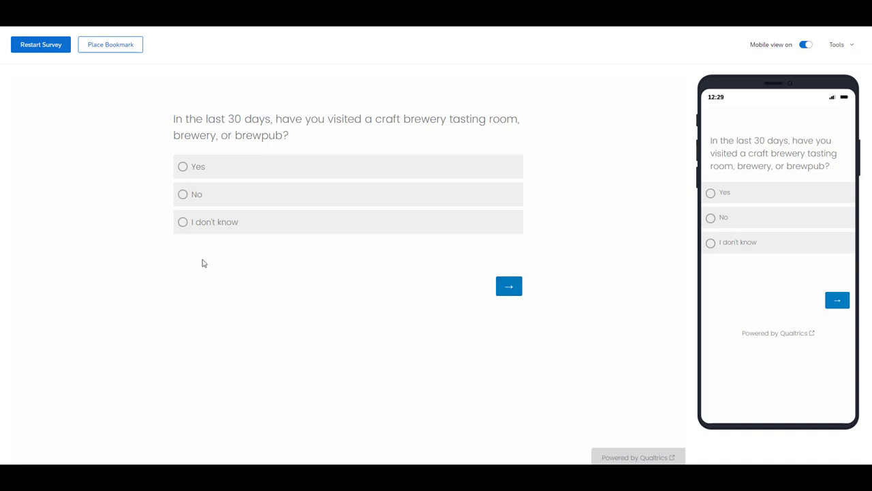
left_click(182, 223)
left_click(510, 294)
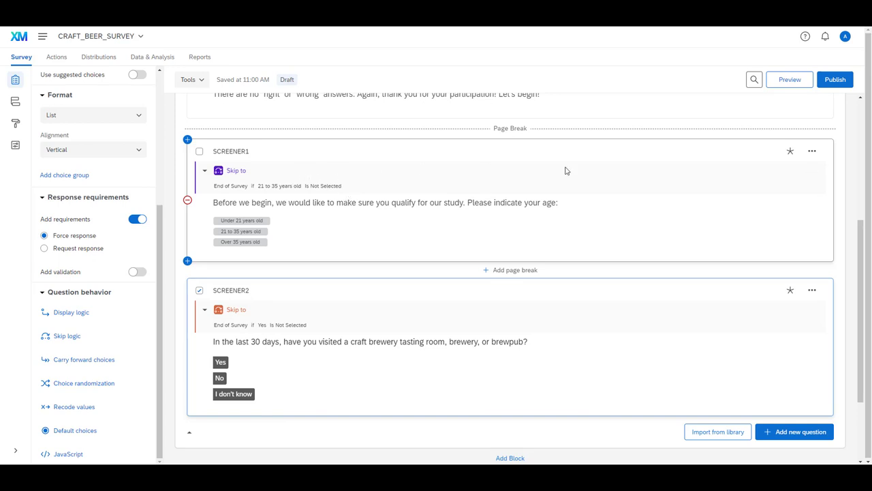
- Remove the Skip To rules from SCREENER1 and SCREENER2
left_click(812, 172)
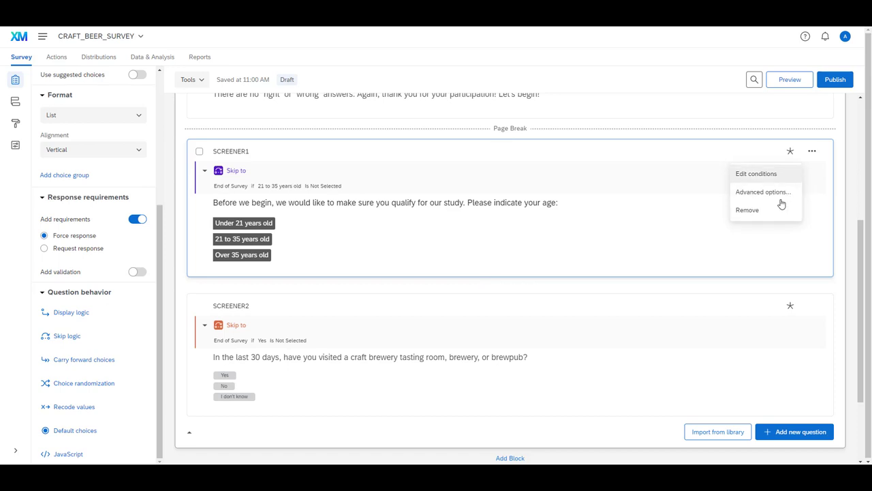
left_click(763, 211)
left_click(811, 290)
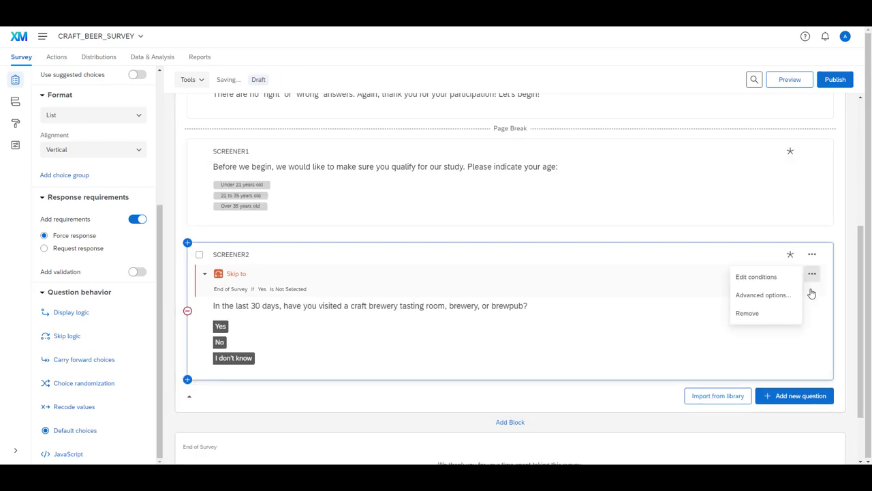
left_click(750, 312)
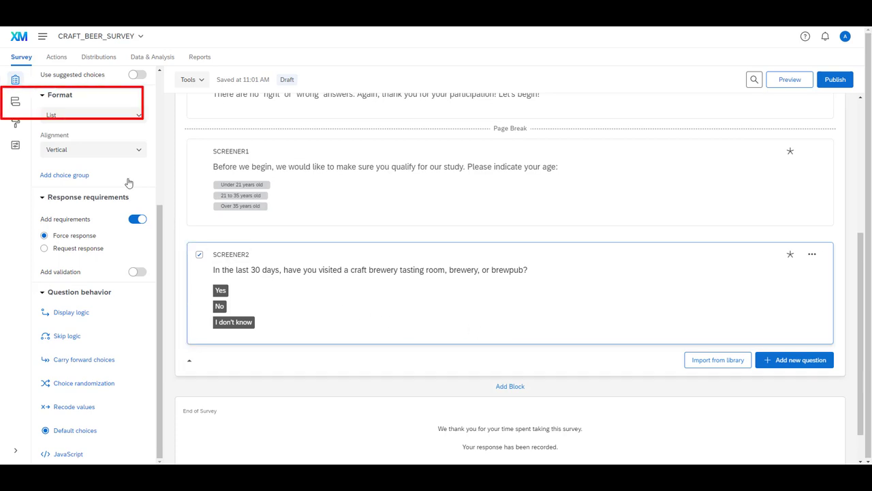
- In Survey flow, insert a Branch element below the INTRO QUESTION BLOCK
left_click(15, 102)
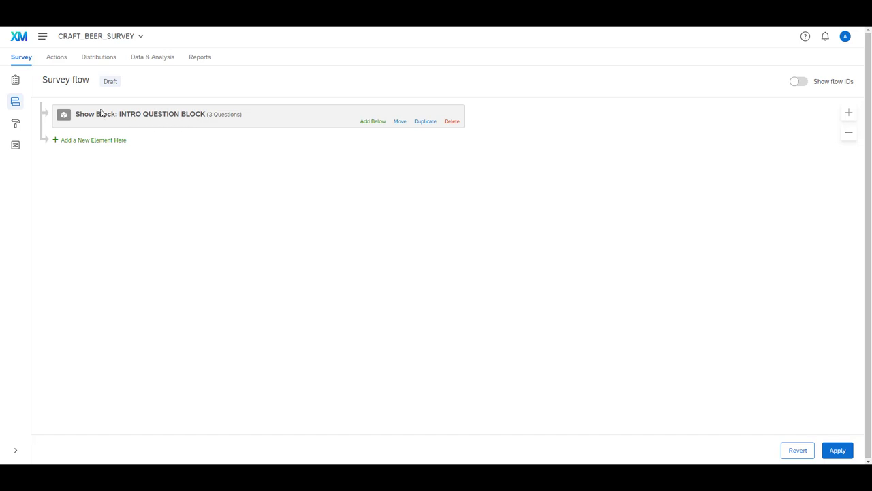
left_click(376, 124)
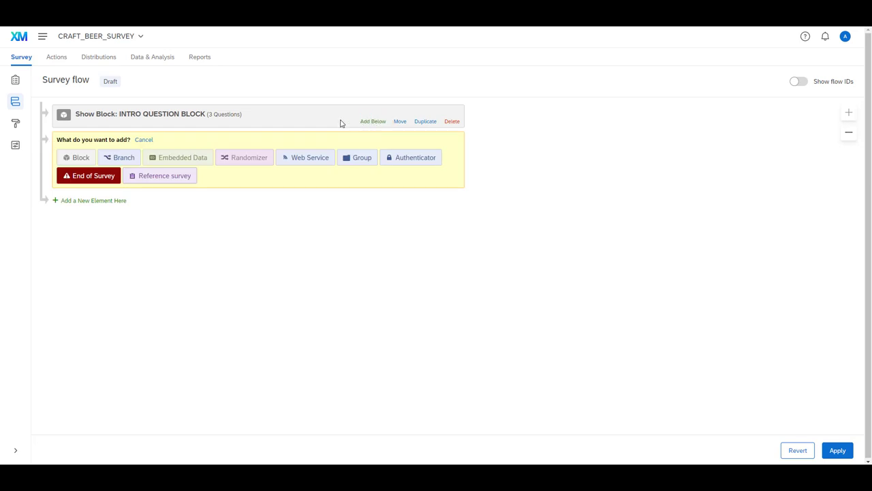
left_click(114, 161)
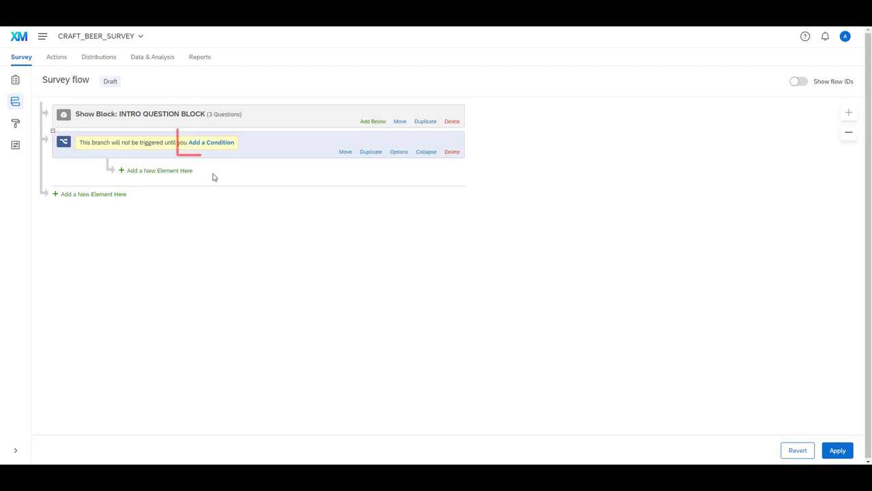
- Set the branch's first condition: SCREENER1 '21 to 35 years old' Is Not Selected
left_click(212, 143)
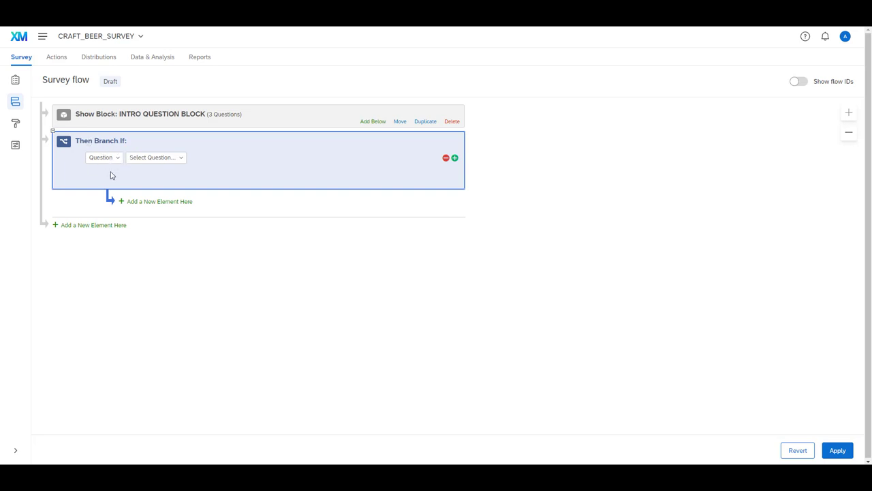
left_click(167, 159)
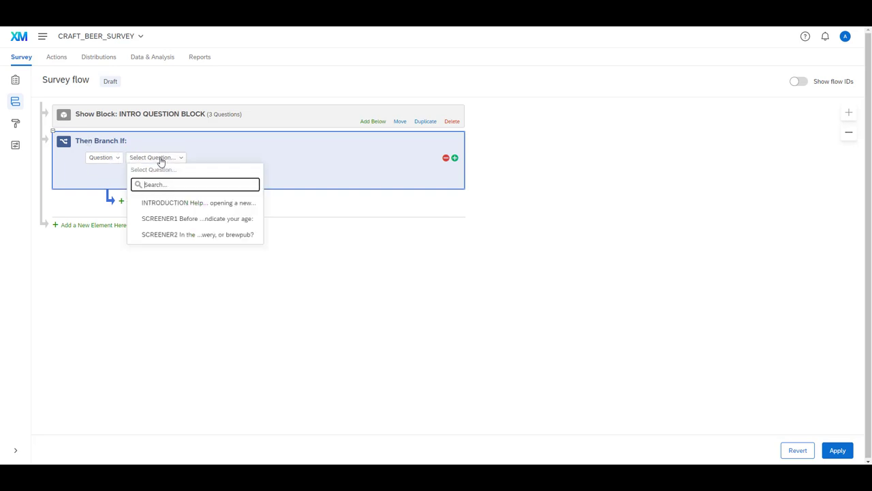
left_click(171, 219)
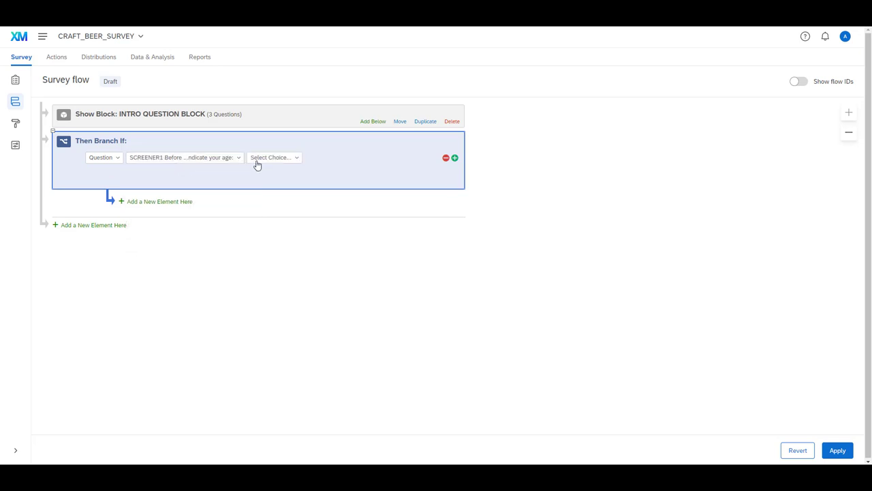
left_click(289, 161)
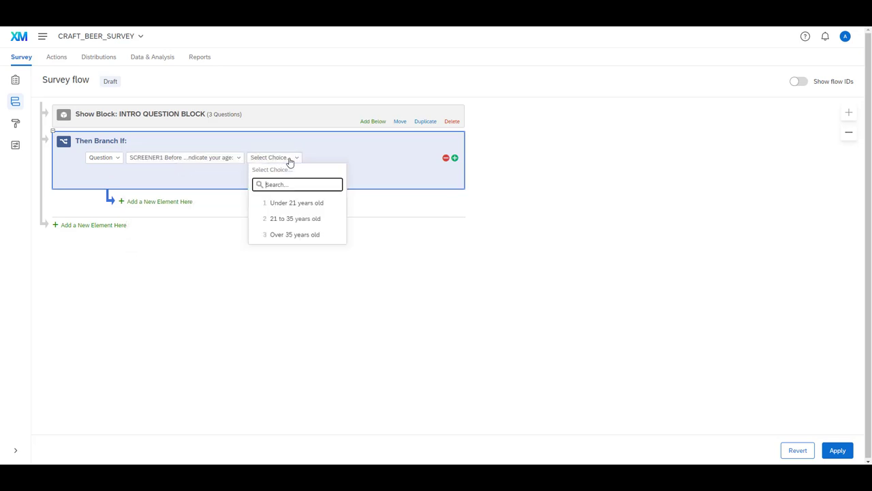
left_click(303, 220)
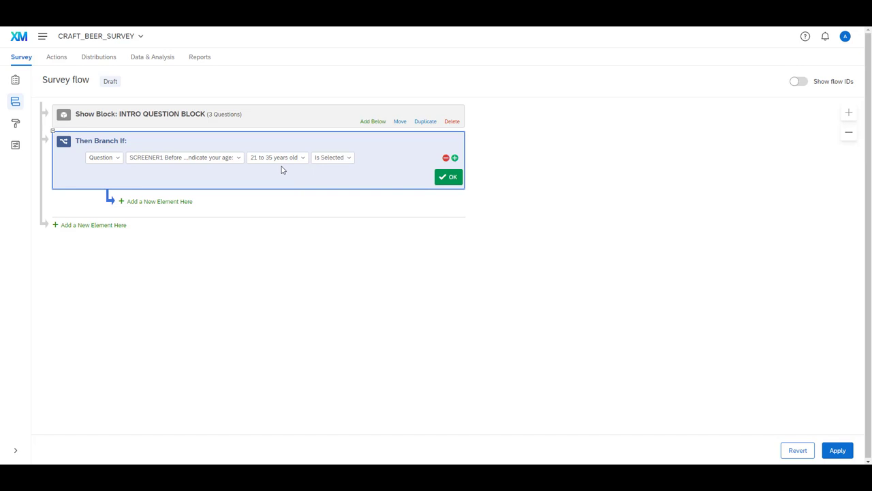
left_click(337, 163)
left_click(347, 193)
- Add an Or condition for SCREENER2 'Yes' Is Not Selected and confirm the branch
left_click(454, 159)
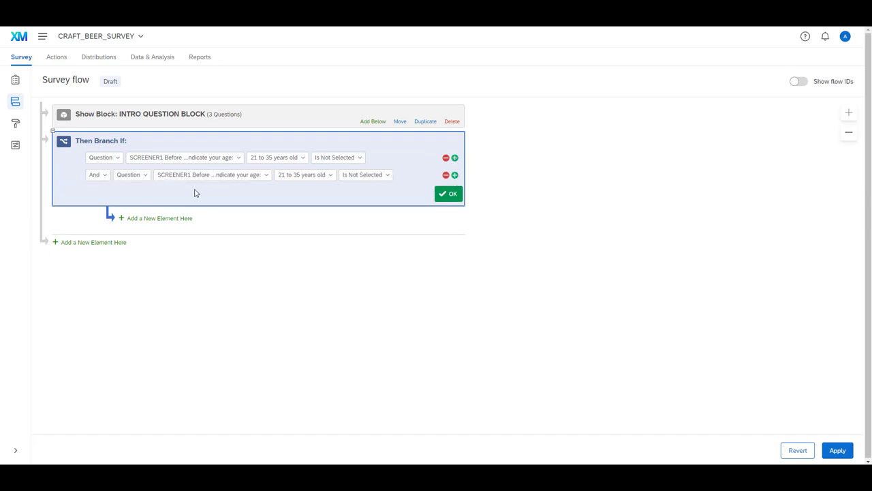
left_click(100, 178)
left_click(104, 205)
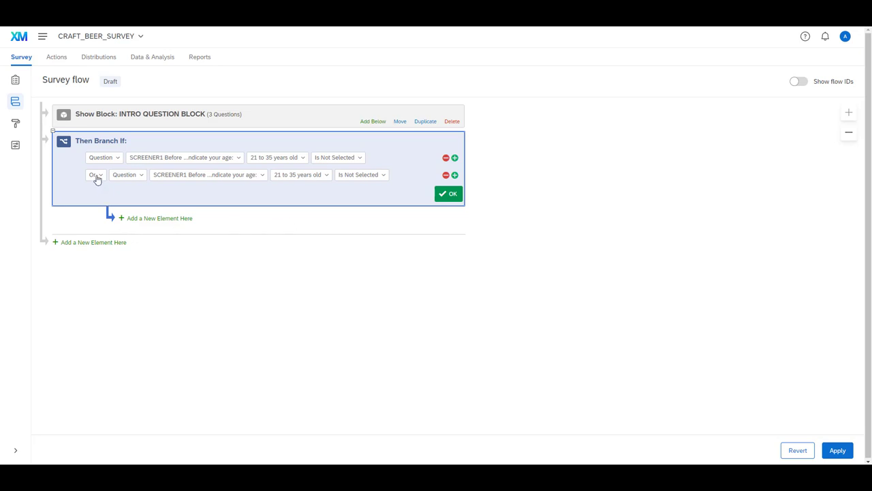
left_click(215, 176)
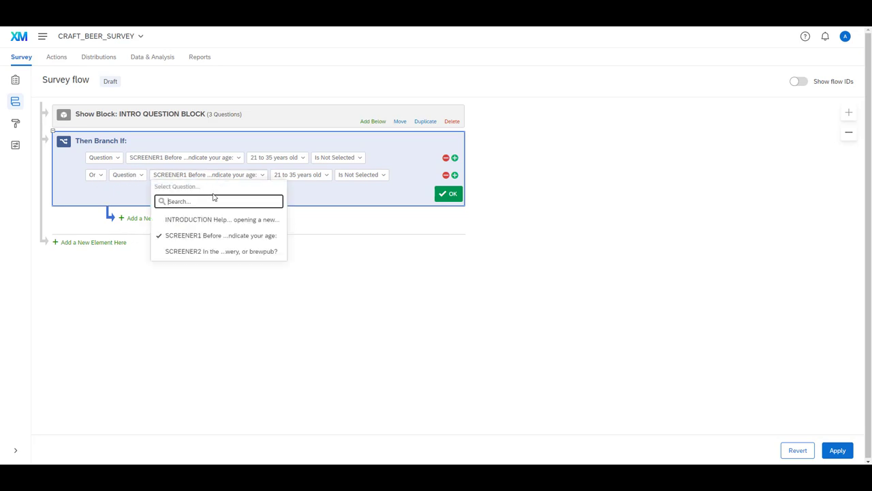
left_click(212, 252)
left_click(307, 176)
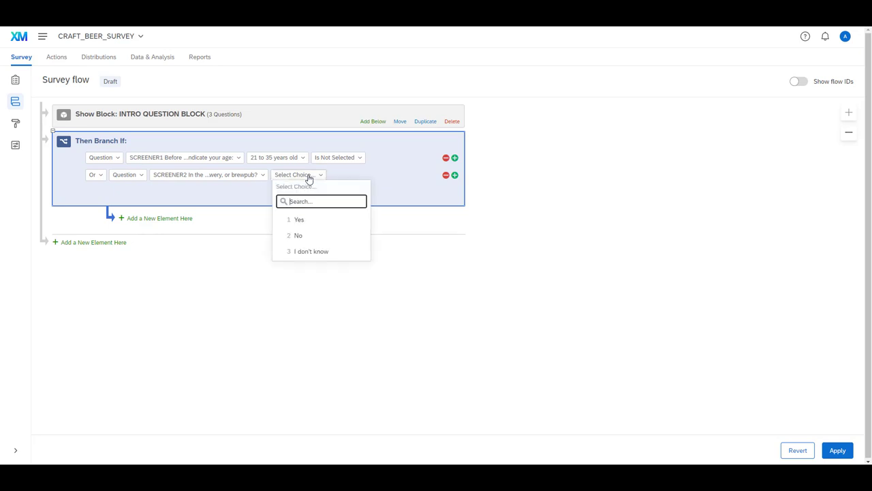
left_click(305, 220)
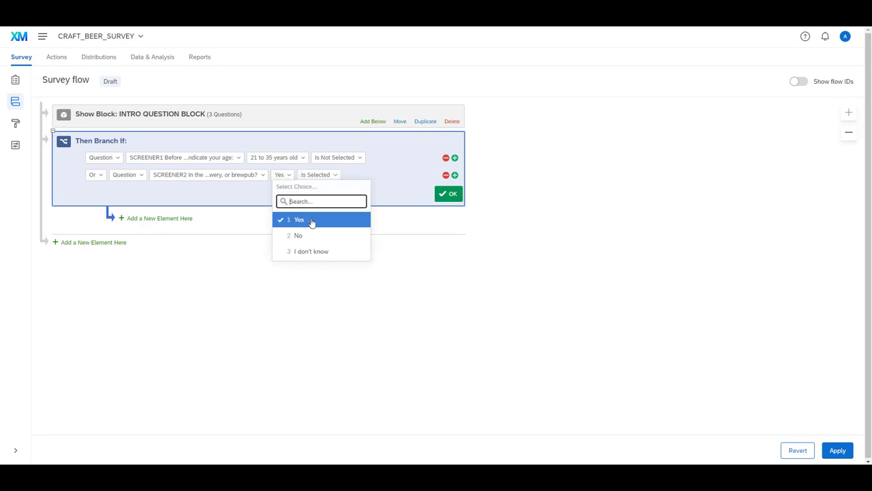
left_click(318, 175)
left_click(326, 206)
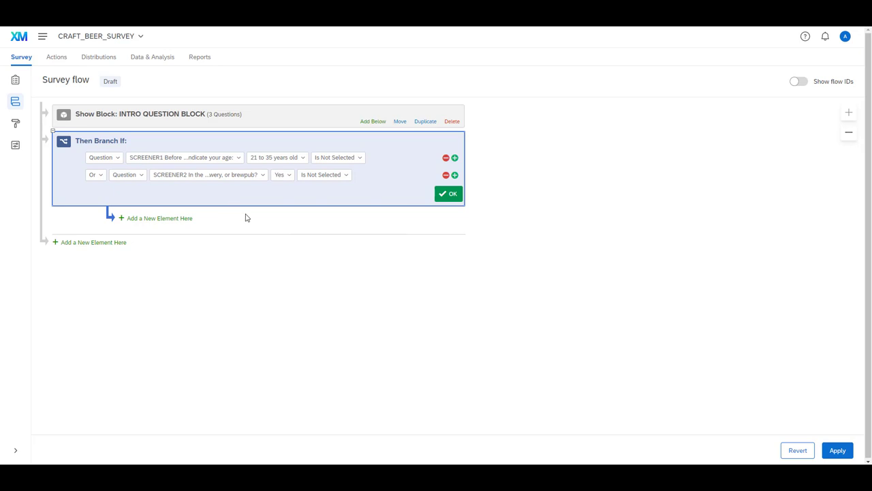
left_click(448, 194)
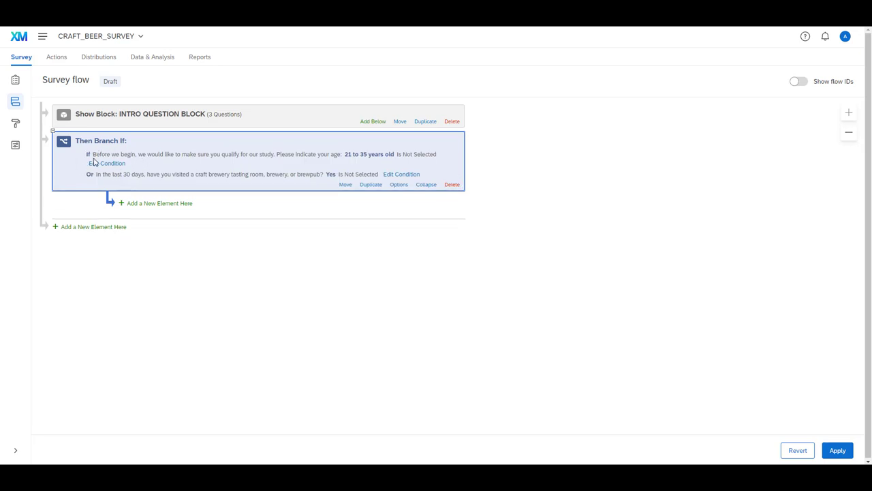
- Place an End of Survey element inside the branch, apply the flow, and return to the builder
left_click(163, 204)
left_click(159, 239)
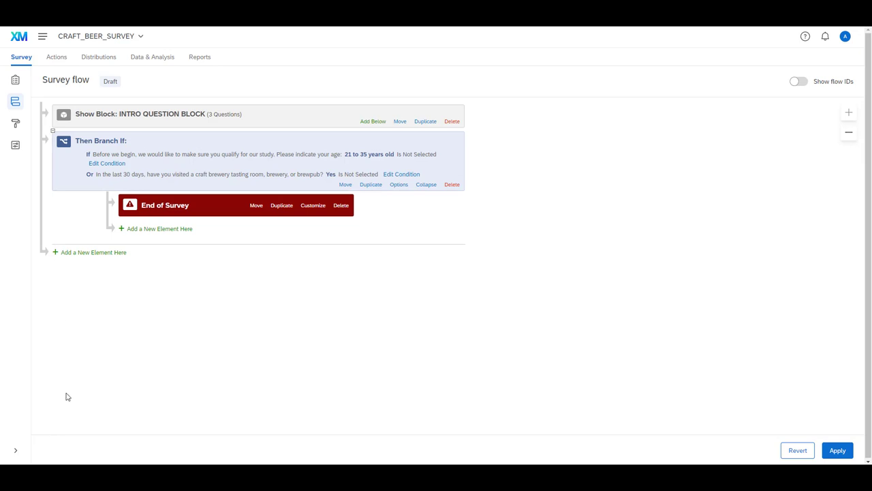
left_click(839, 452)
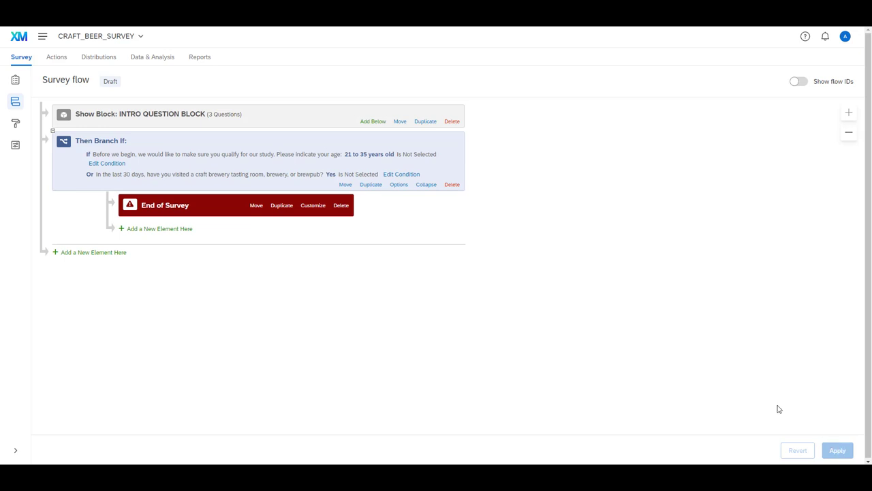
left_click(15, 81)
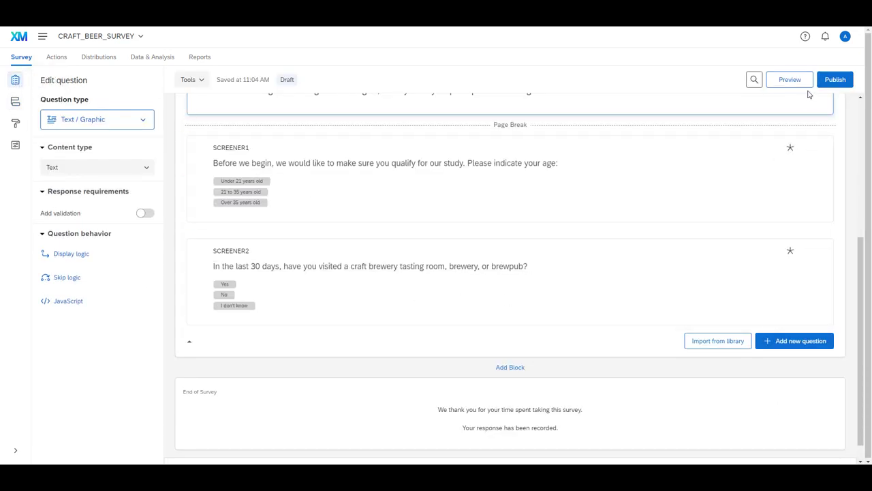
- Preview as a respondent answering Over 35 years old and Yes, then submit the screener page
left_click(789, 80)
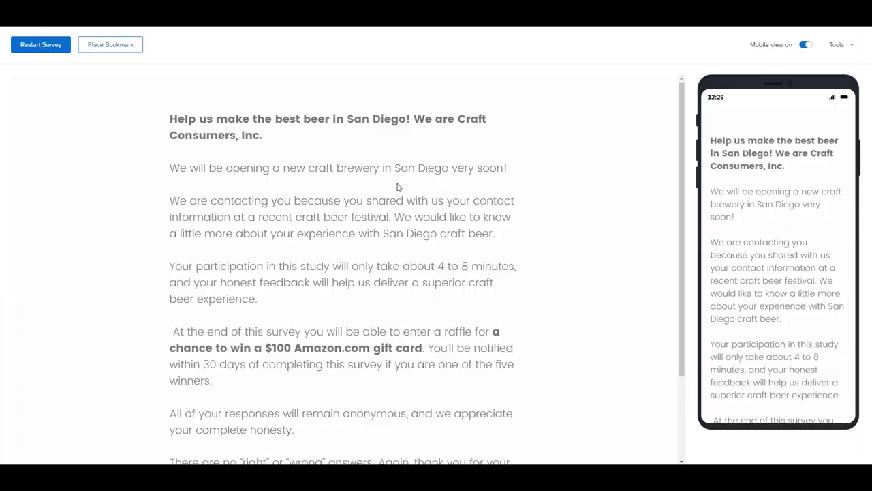
scroll(399, 188, "down", 3)
left_click(505, 439)
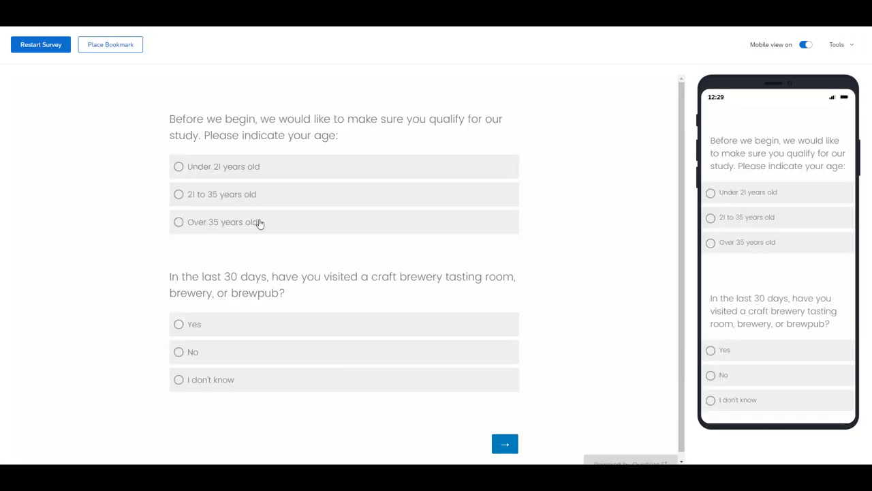
left_click(179, 167)
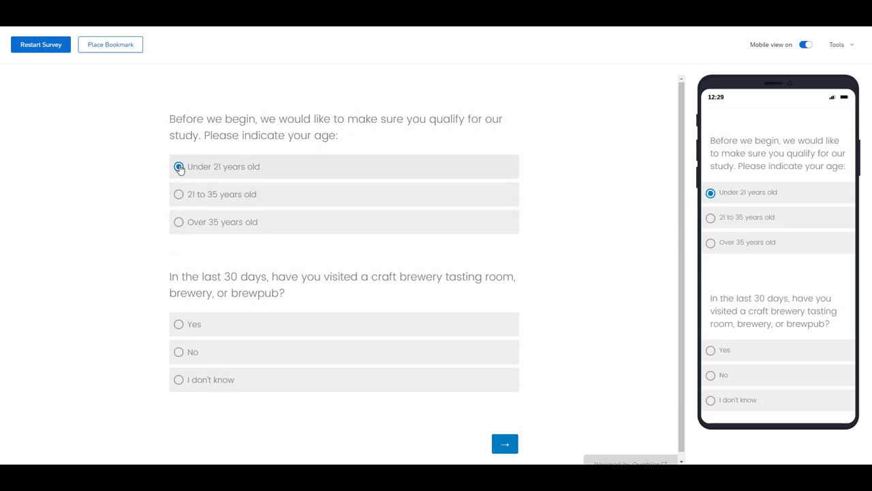
left_click(179, 225)
left_click(179, 327)
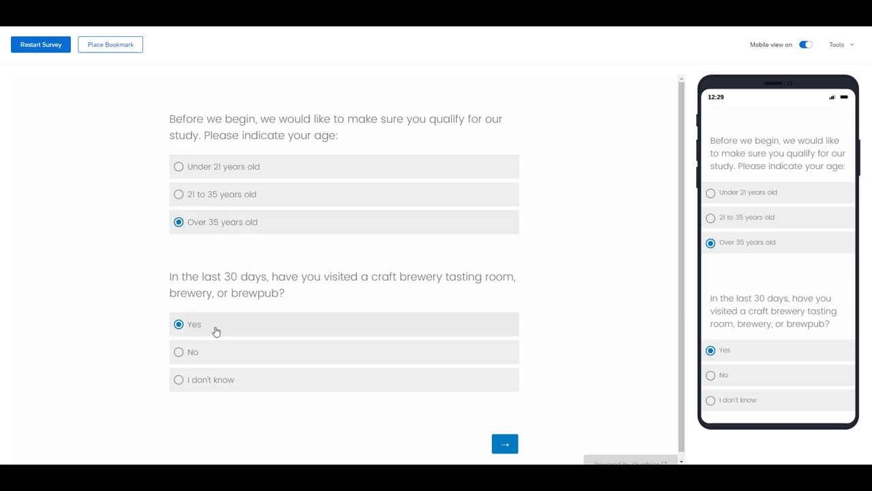
left_click(504, 445)
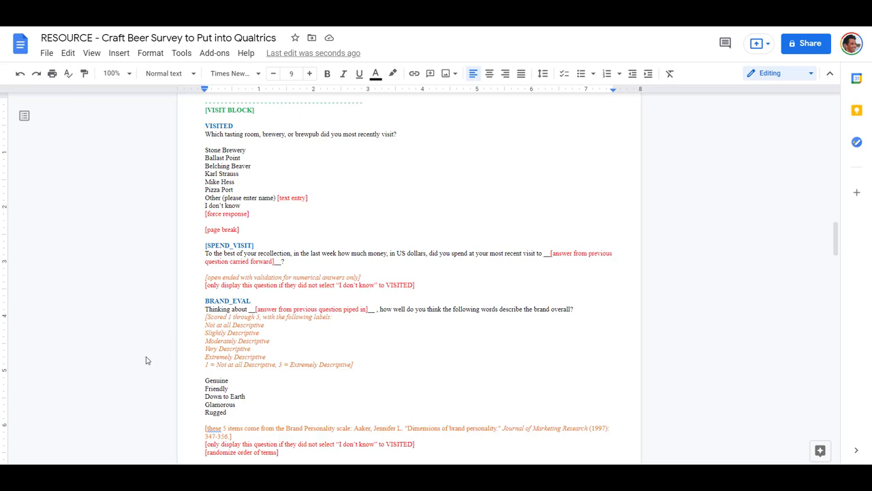
- Select the VISITED question wording in the spec, then collapse INTRO QUESTION BLOCK in Qualtrics
scroll(146, 360, "down", 1)
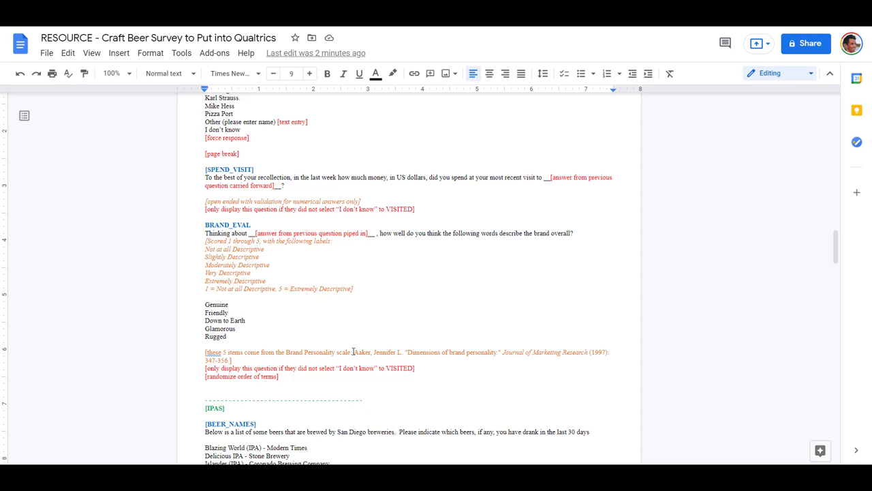
scroll(294, 263, "up", 2)
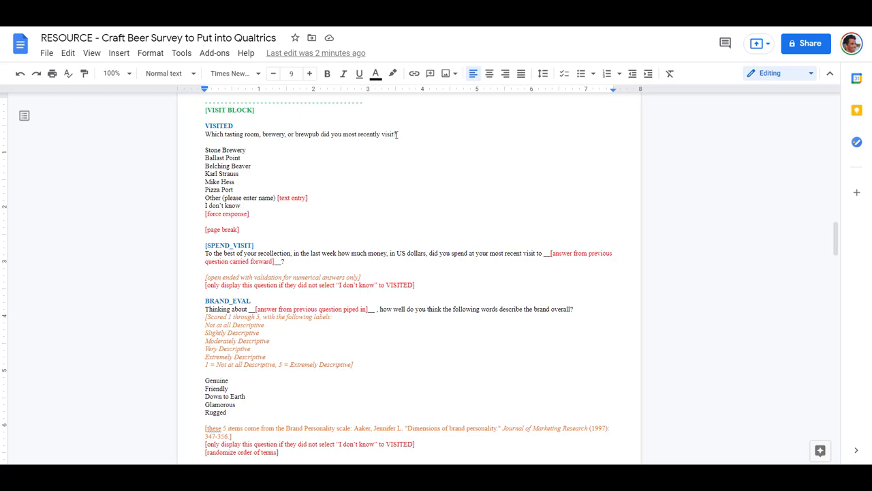
left_click_drag(399, 135, 206, 134)
key("ctrl+c")
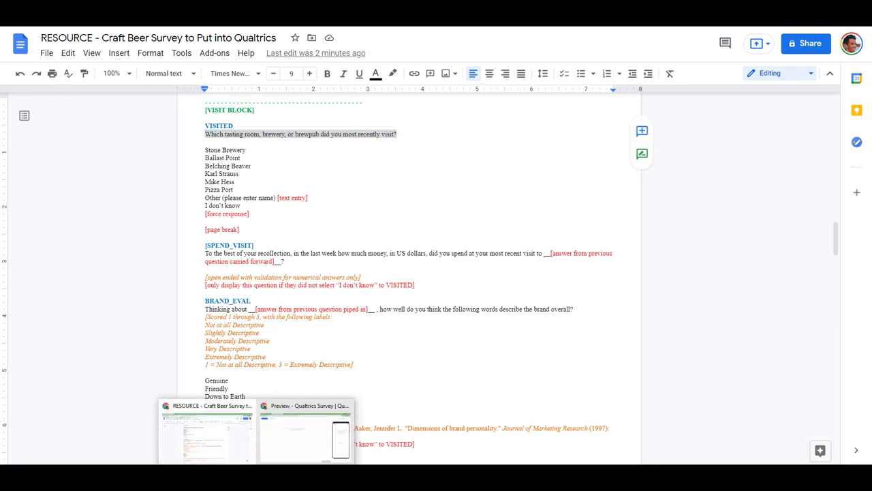
left_click(275, 440)
left_click(186, 126)
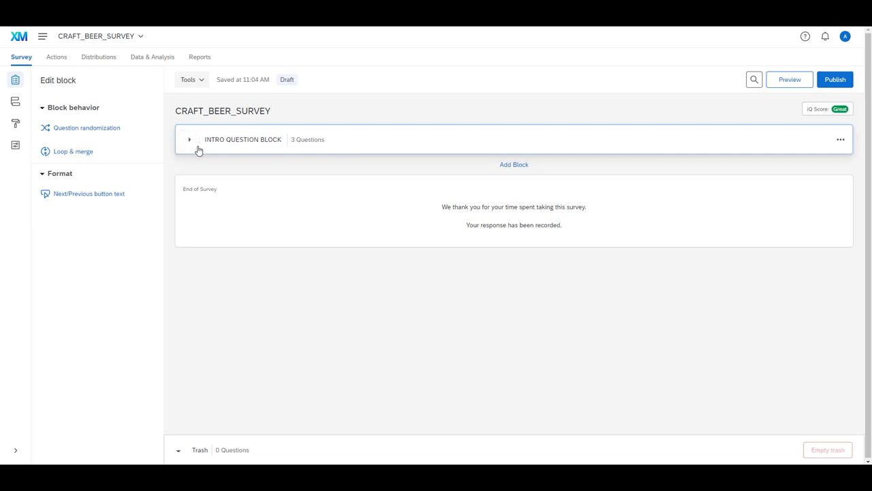
- Add a new block named 'VISIT BLOCK' containing a multiple-choice question
left_click(517, 165)
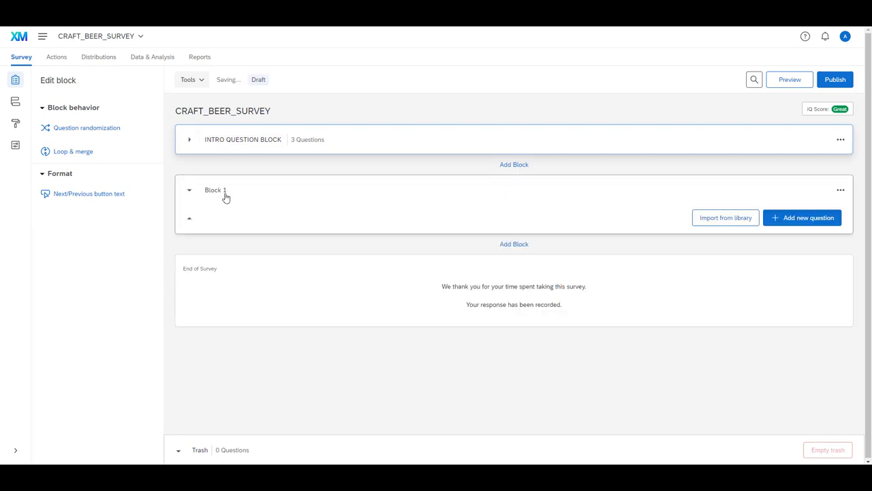
left_click(219, 193)
type("VI")
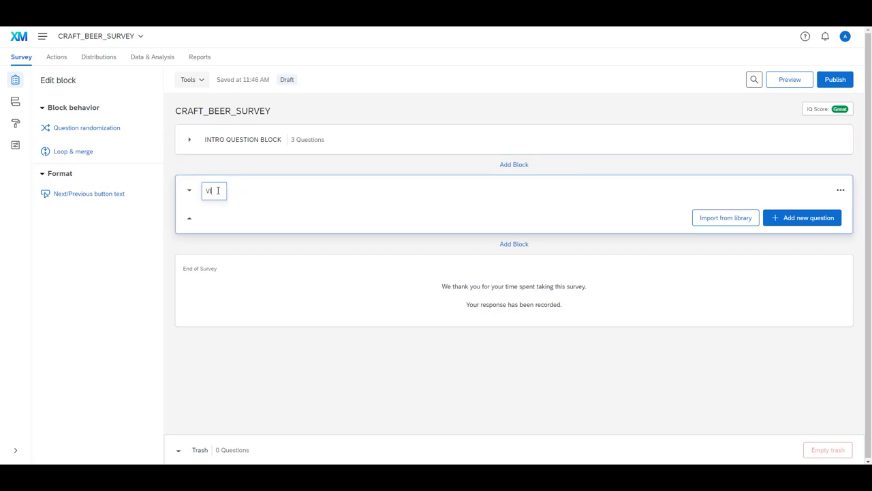
type("SIT BLOCK")
left_click(818, 228)
left_click(728, 243)
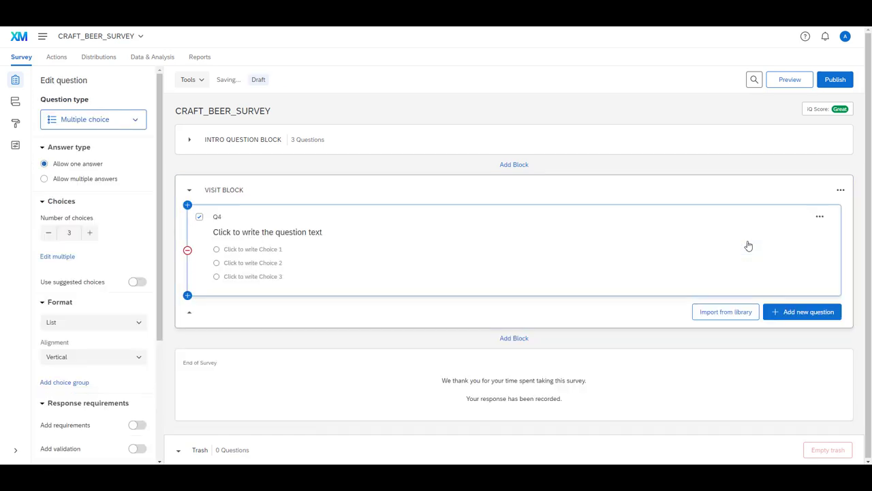
- Paste the most-recent-visit wording as Q4's question text
left_click(284, 233)
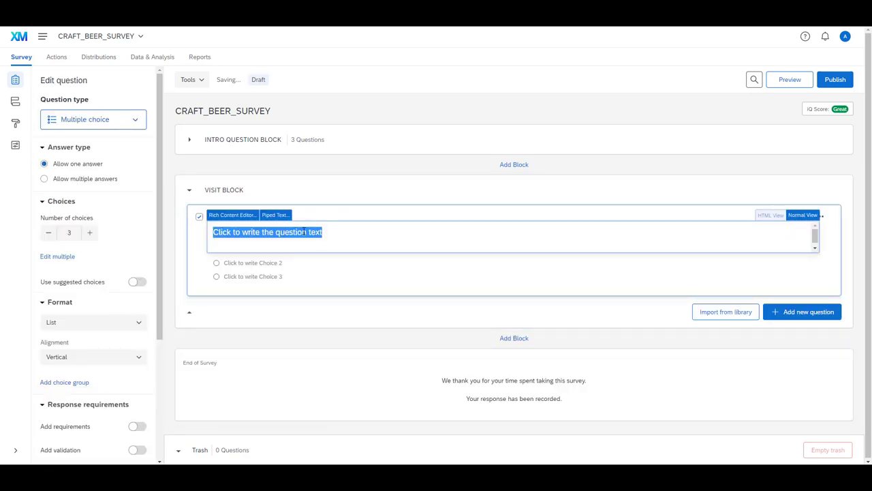
right_click(295, 231)
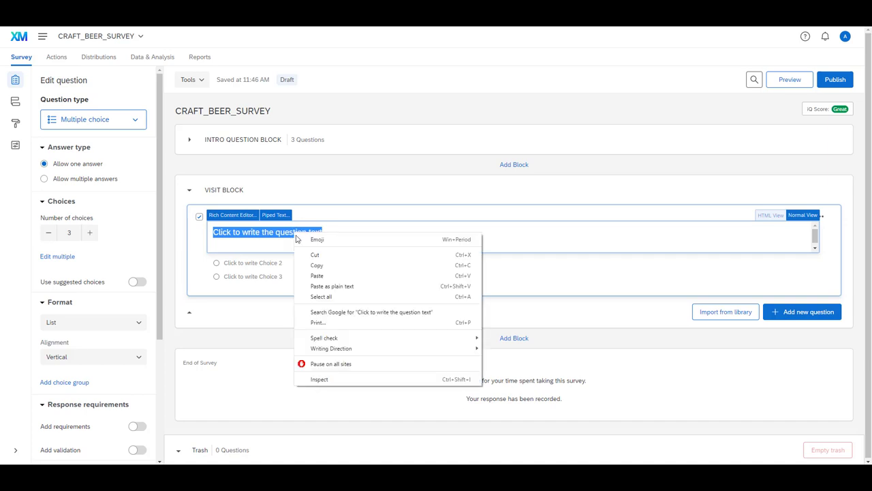
left_click(315, 274)
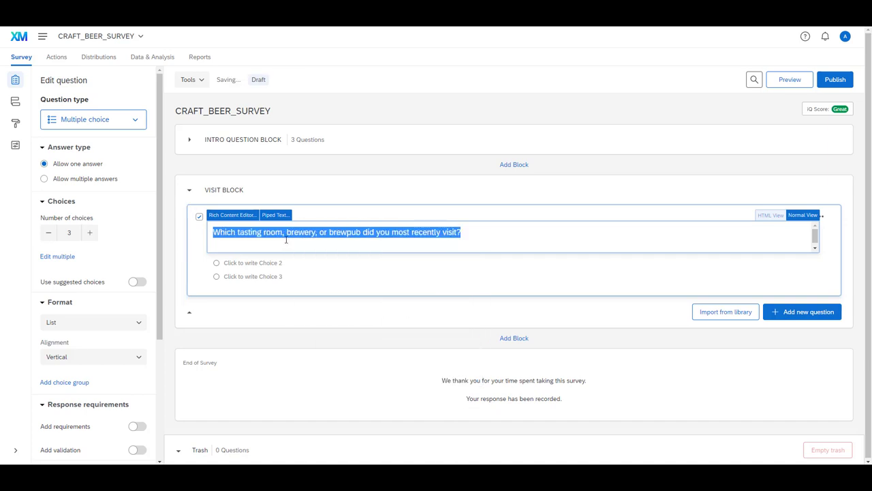
left_click(475, 236)
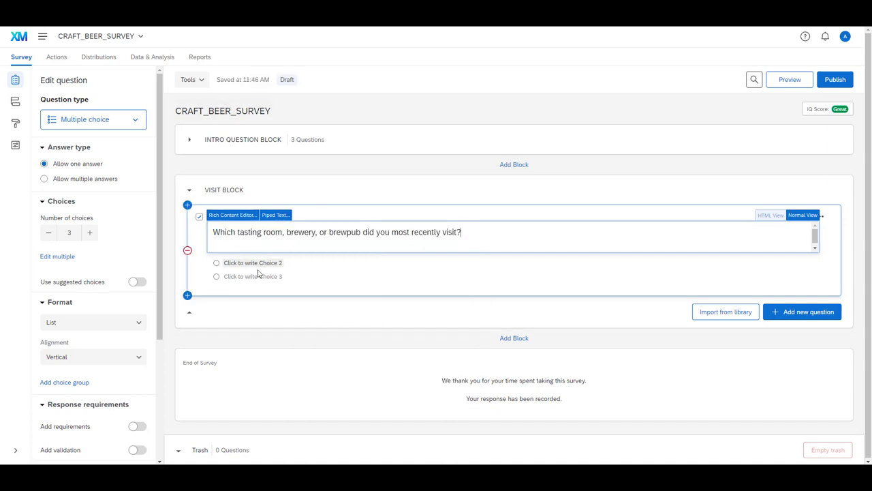
- Copy the eight VISITED options from the doc and replace Q4's choices via Edit multiple
mouse_move(259, 477)
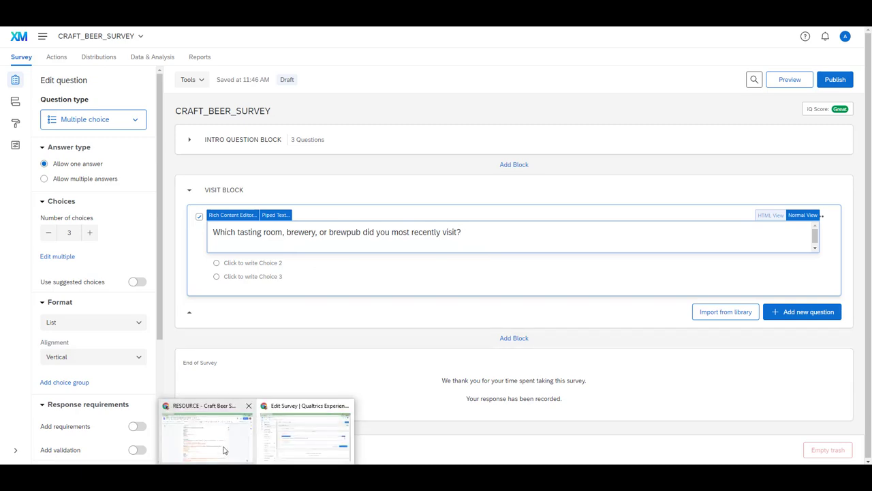
left_click(224, 450)
left_click_drag(257, 205, 205, 150)
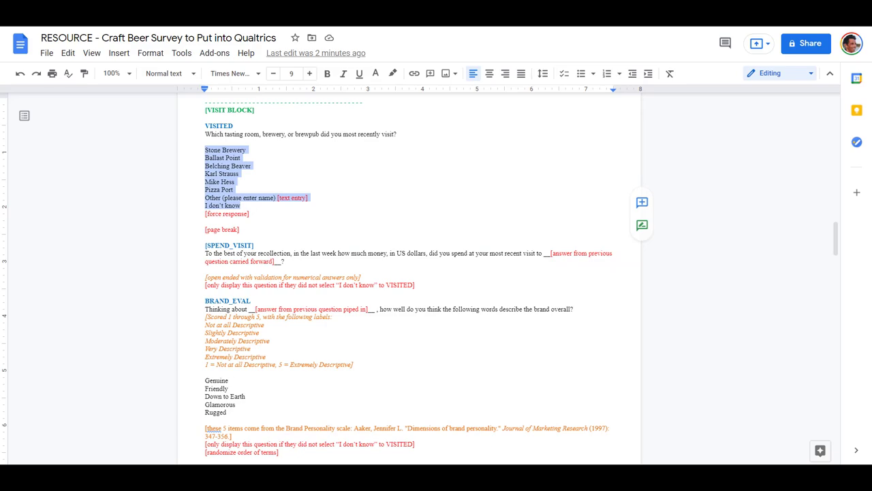
left_click(287, 429)
left_click(58, 257)
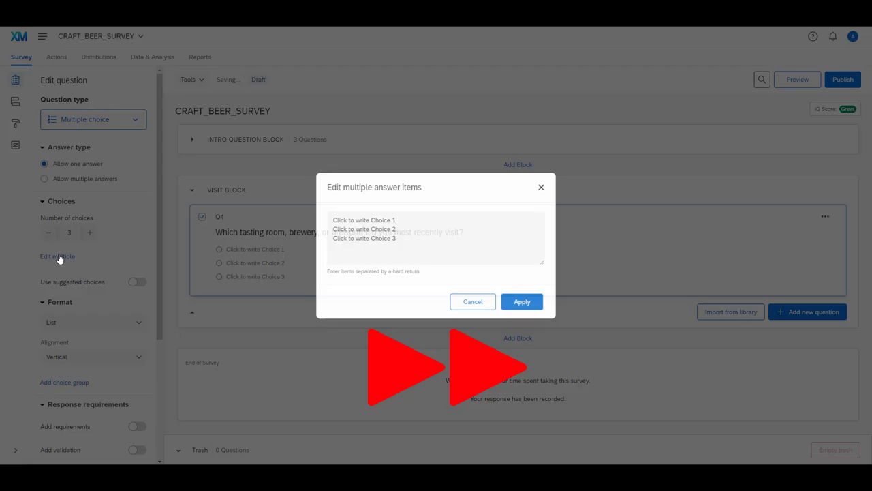
left_click(417, 238)
key("ctrl+a")
key("ctrl+v")
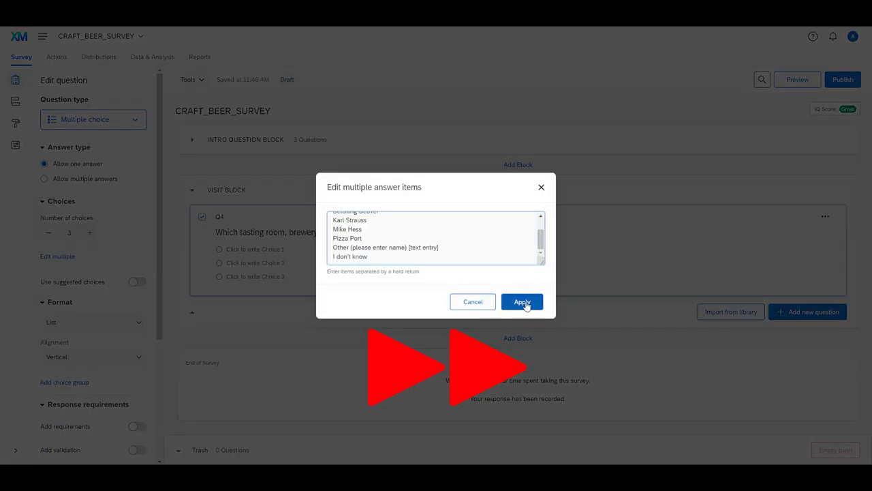
left_click(522, 302)
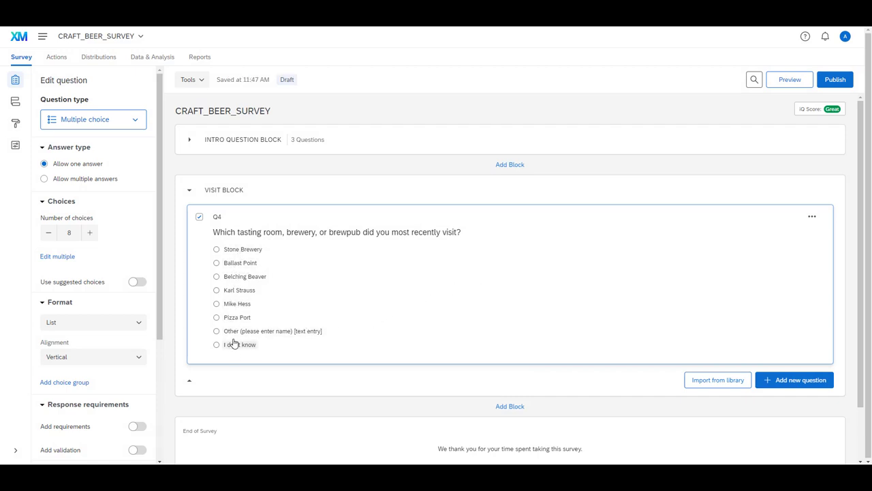
- Trim ' [text entry]' from the Other (please enter name) choice and enable Allow Text Entry
left_click(322, 331)
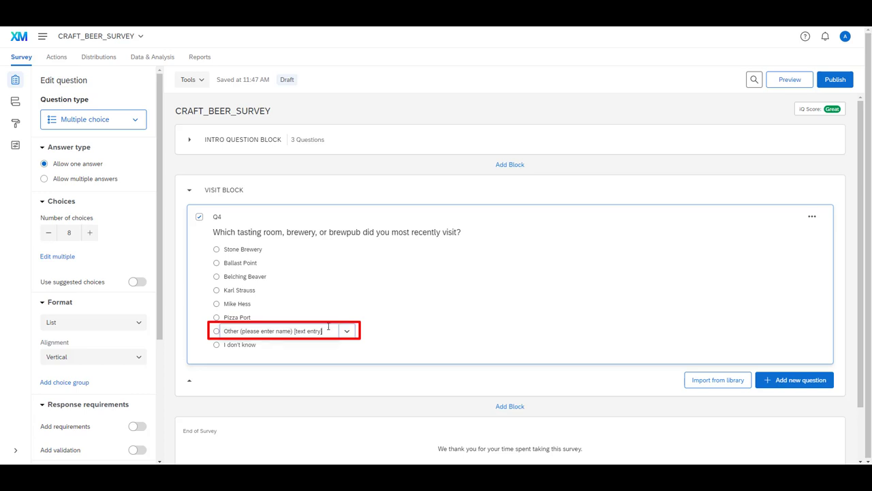
key("BackSpace")
key("BackSpace")
key("BackSpace")
key("BackSpace")
key("BackSpace")
key("BackSpace")
key("BackSpace")
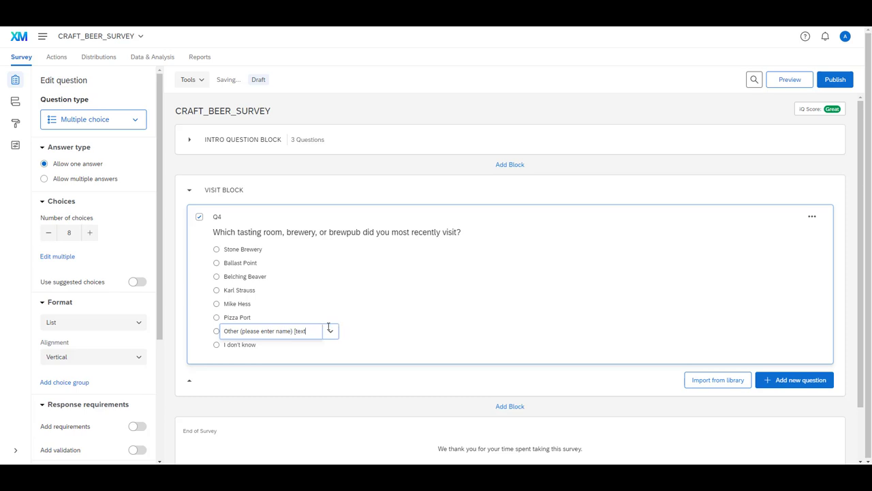
key("BackSpace")
key("BackSpace")
key("BackSpace")
key("BackSpace")
key("BackSpace")
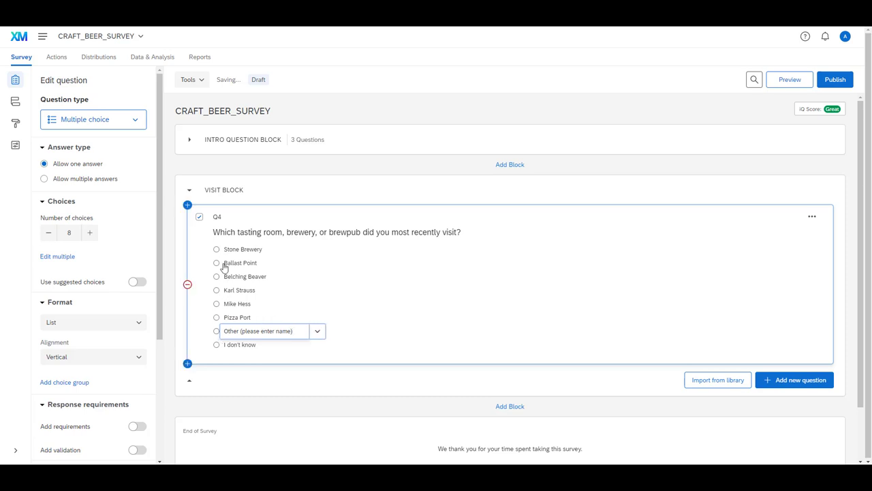
left_click(319, 333)
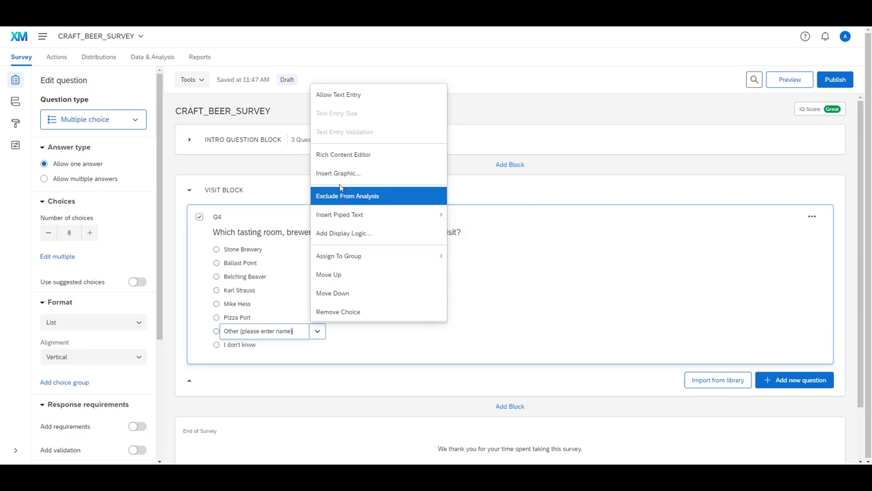
left_click(351, 95)
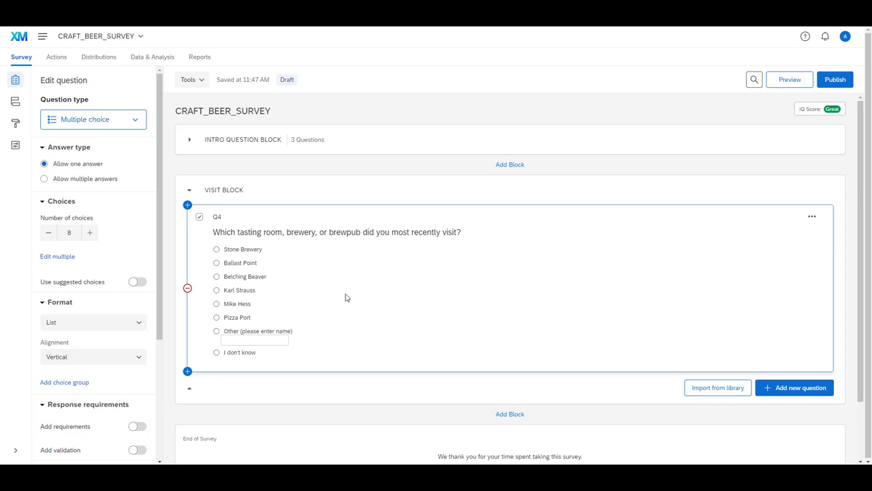
- Make Q4 a required question and rename its label to VISIT
left_click(137, 427)
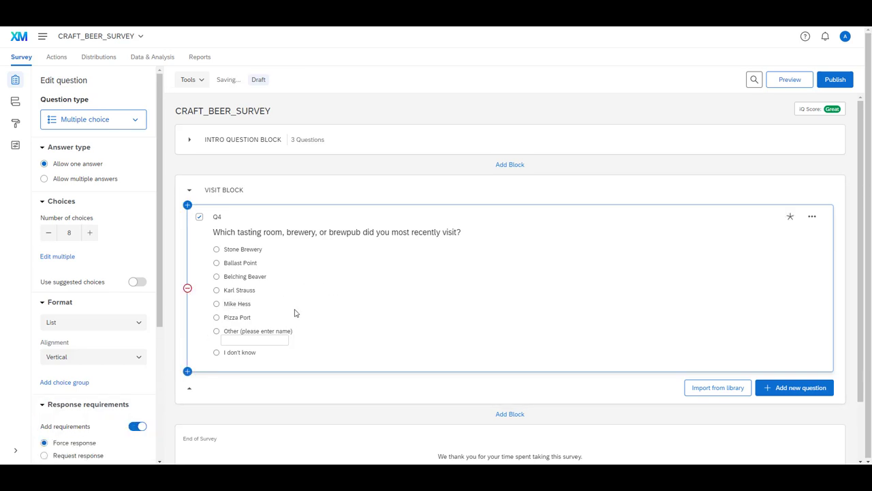
double_click(216, 217)
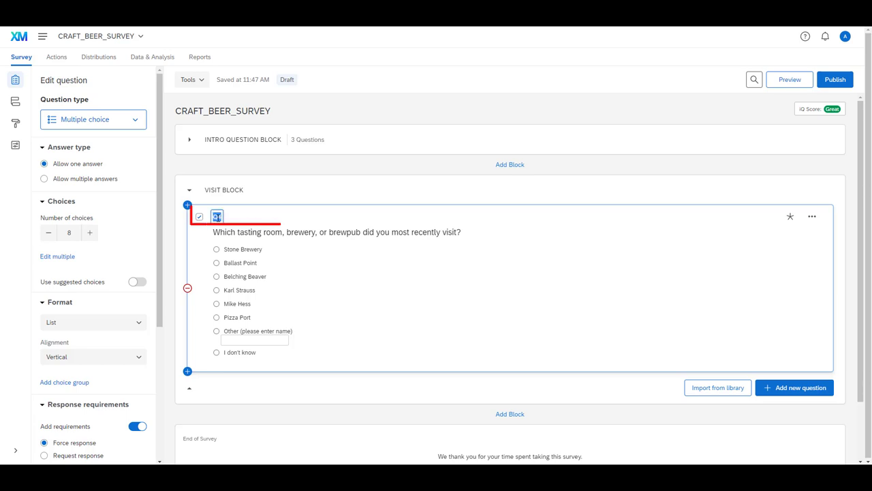
type("VISIT")
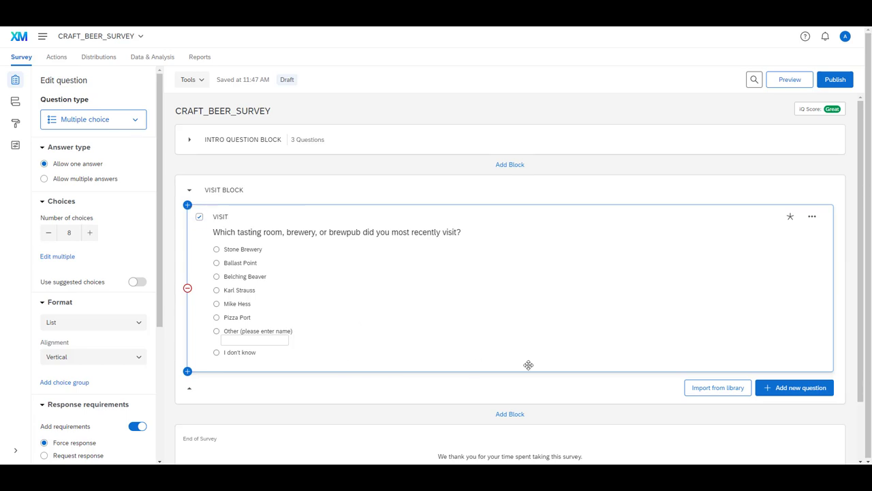
- Add two blank multiple-choice questions, Q5 and Q6, below VISIT
left_click(793, 389)
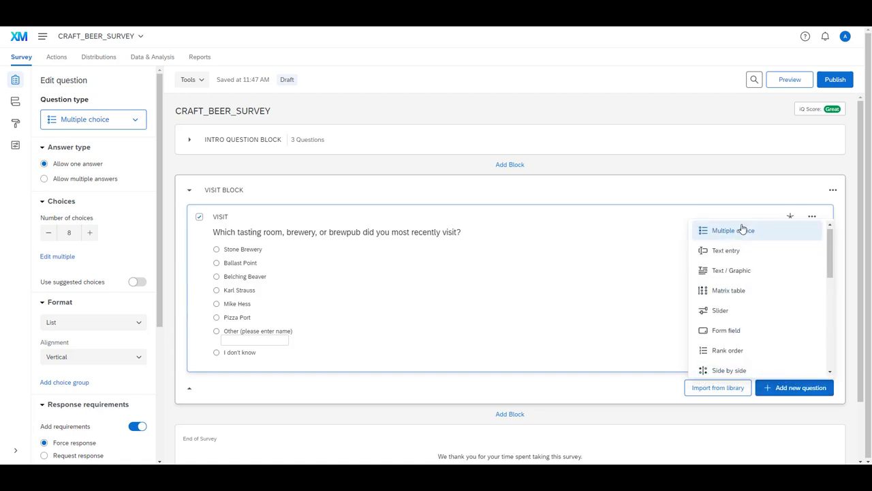
left_click(743, 229)
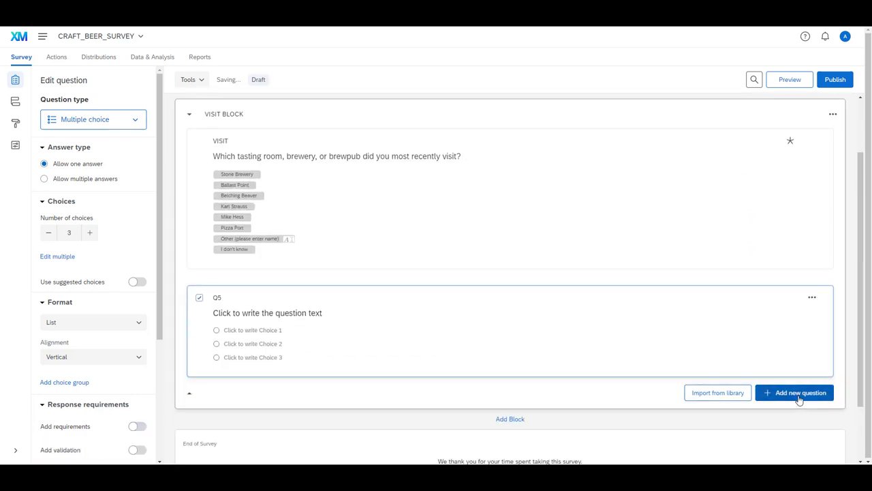
left_click(798, 393)
left_click(702, 235)
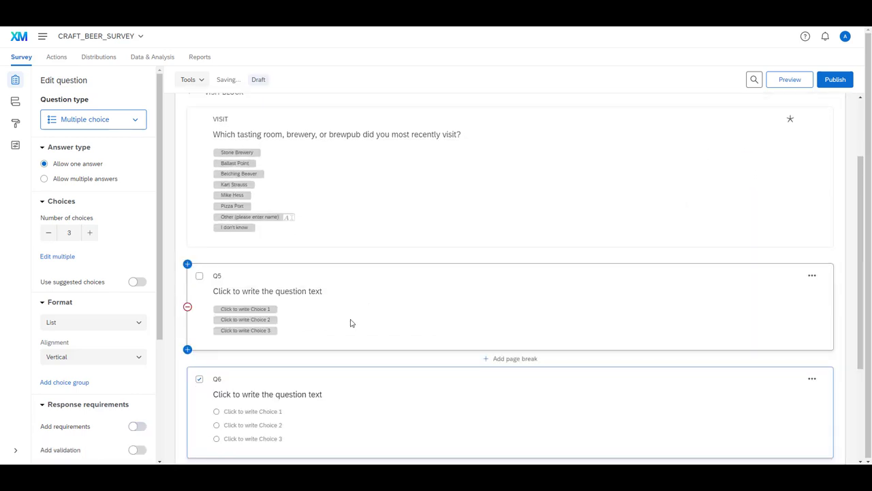
left_click(212, 433)
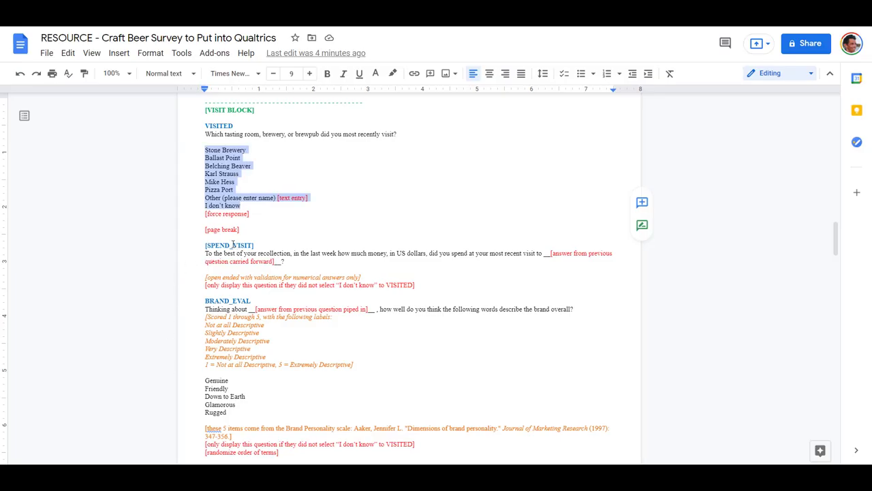
- Select the SPEND_VISIT wording and its [answer from previous question carried forward] placeholder
left_click_drag(206, 254, 285, 261)
key("ctrl+c")
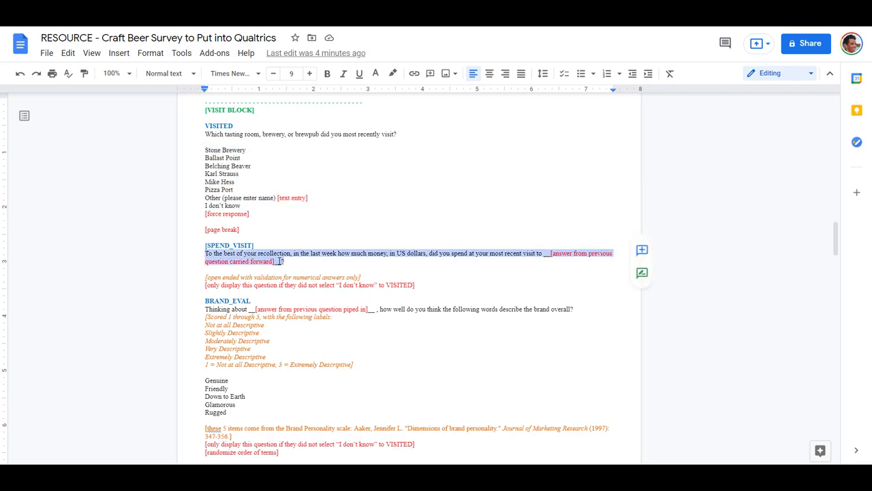
left_click(552, 254)
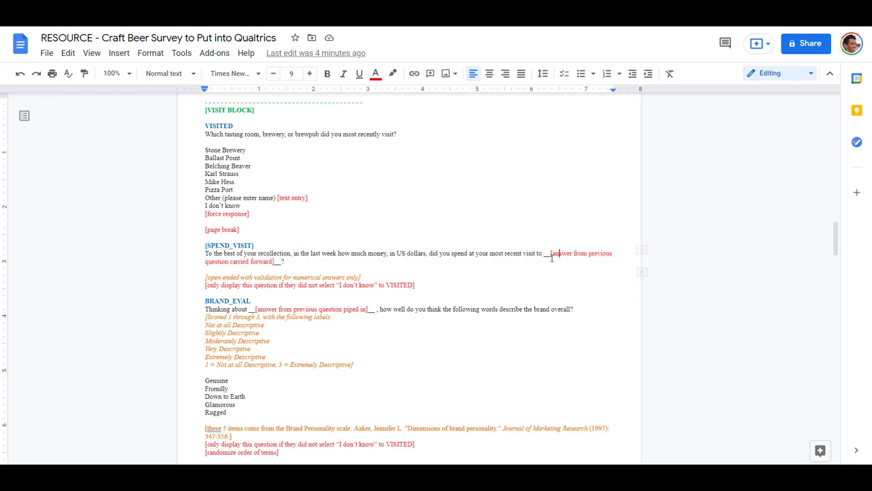
left_click_drag(545, 255, 283, 262)
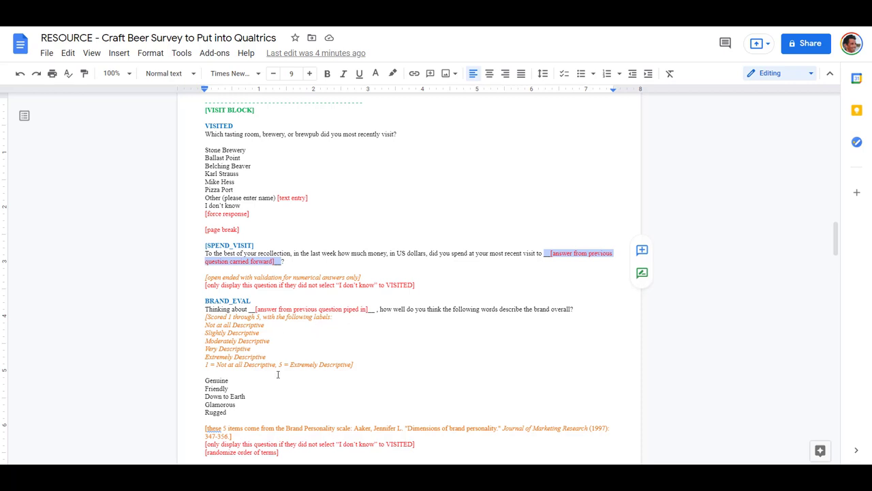
left_click(257, 477)
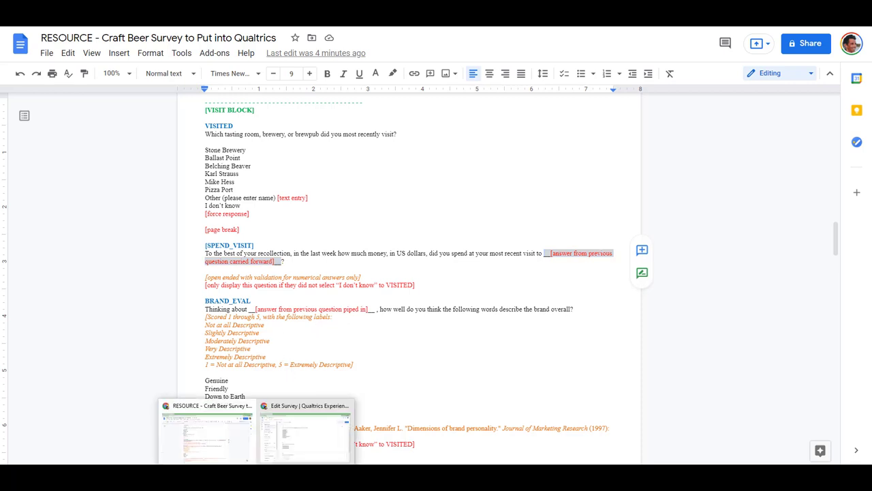
left_click(305, 430)
- Paste the SPEND_VISIT wording into Q5 and make it a text-entry question
left_click(267, 292)
key("ctrl+v")
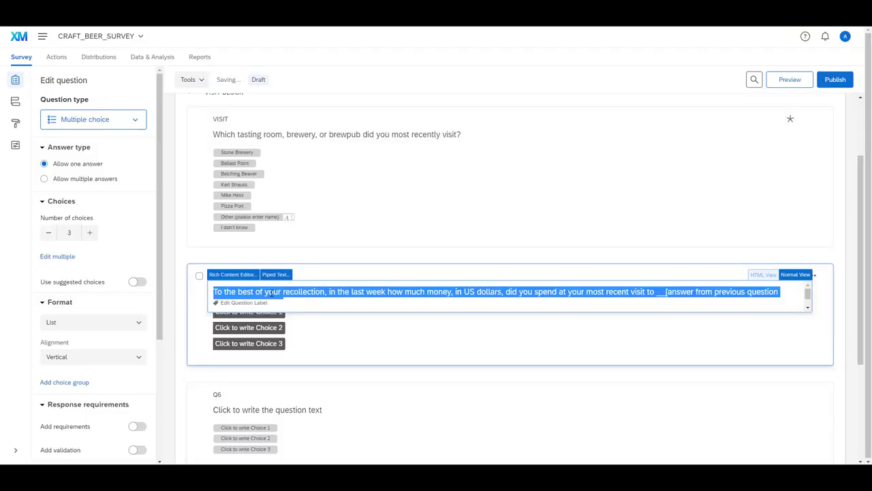
left_click(679, 296)
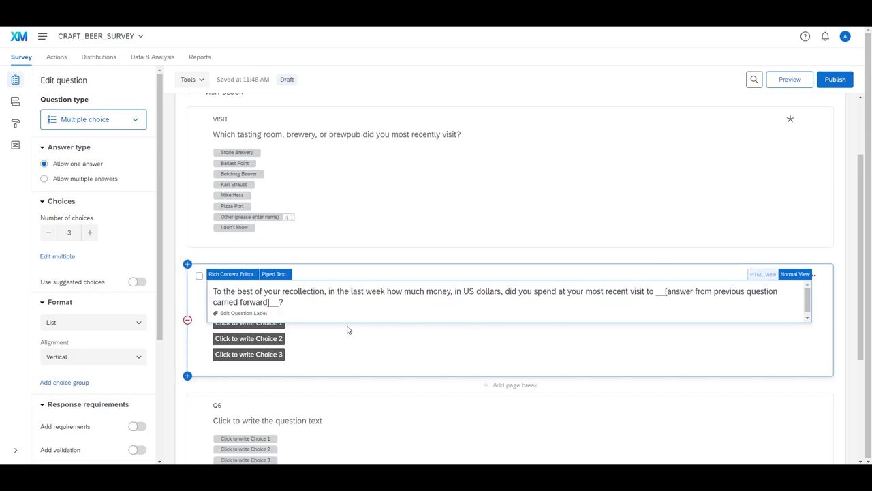
left_click(338, 346)
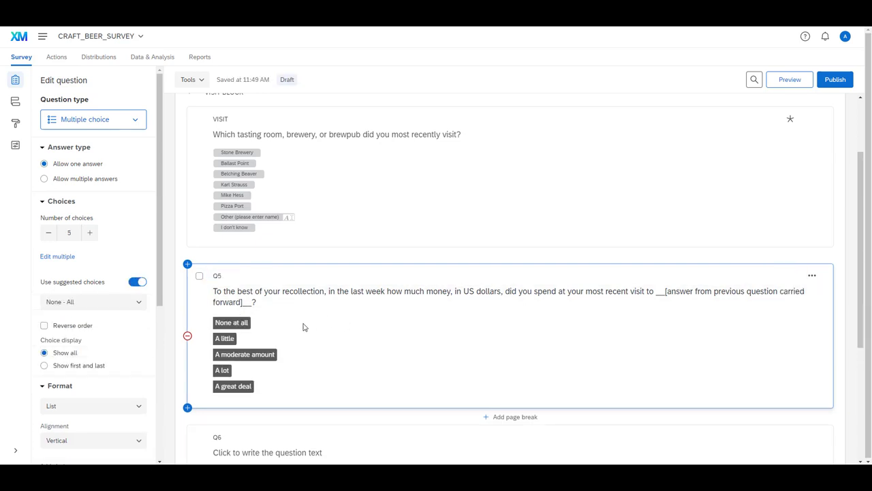
left_click(107, 122)
left_click(71, 166)
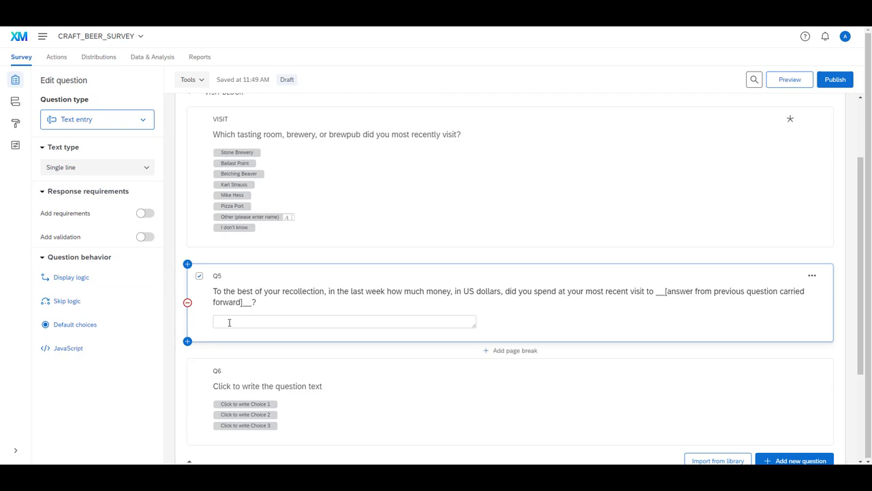
- Add Number content-type validation to Q5 with minimum 0 and maximum 2000
left_click(144, 238)
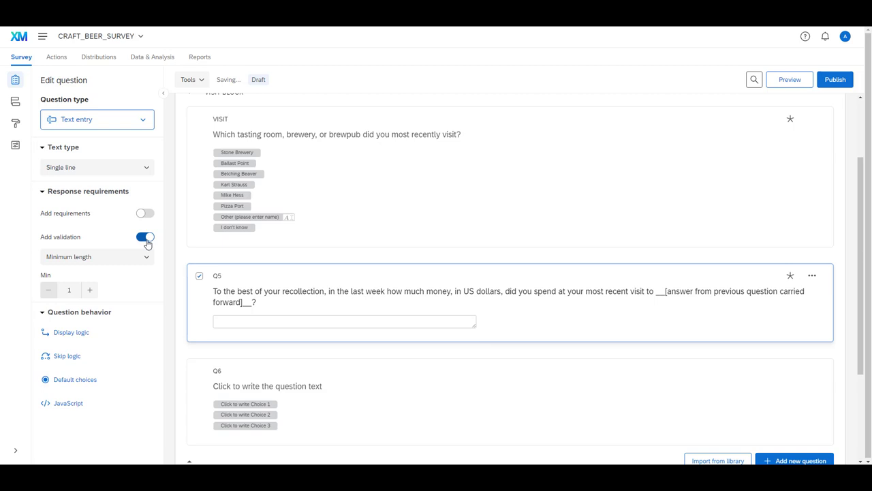
left_click(106, 258)
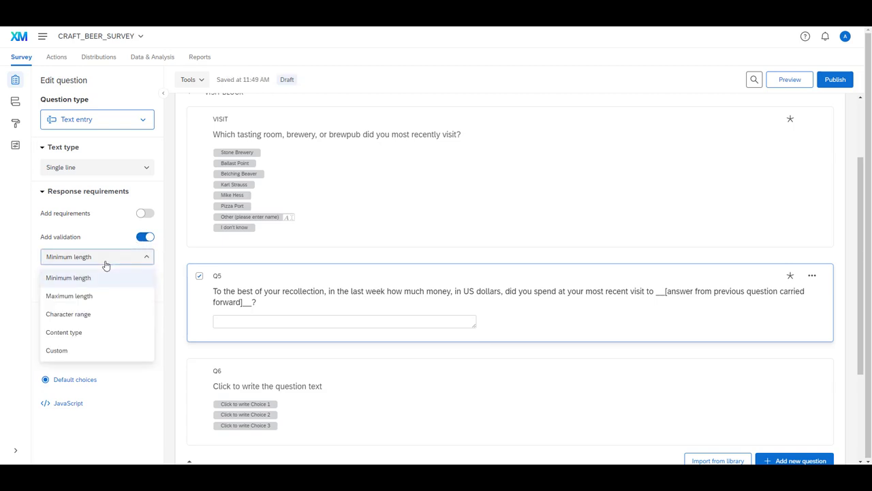
left_click(80, 332)
left_click(93, 291)
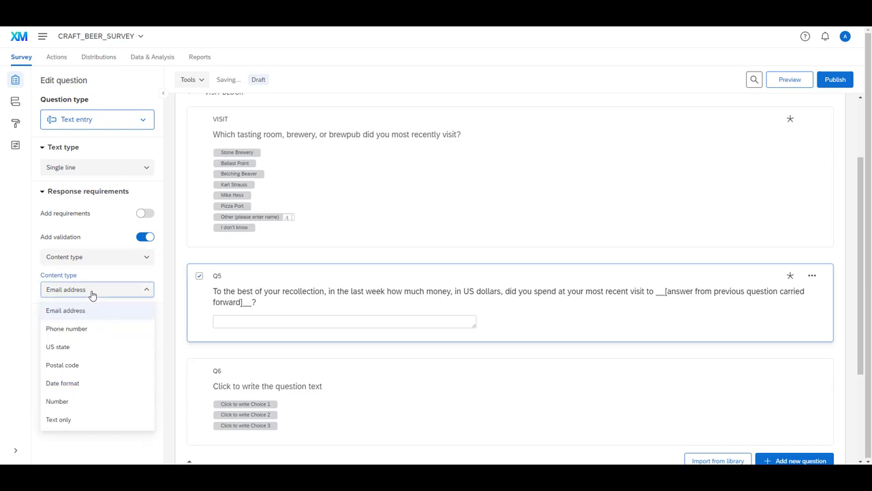
left_click(84, 400)
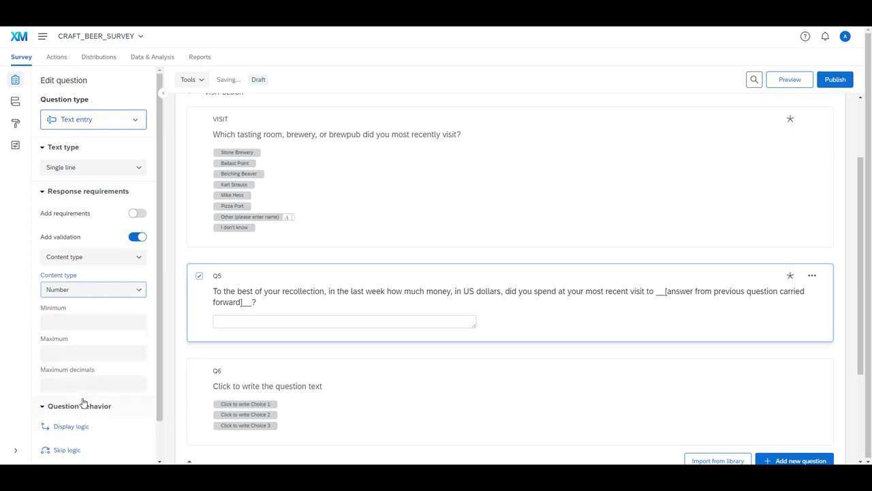
left_click(67, 321)
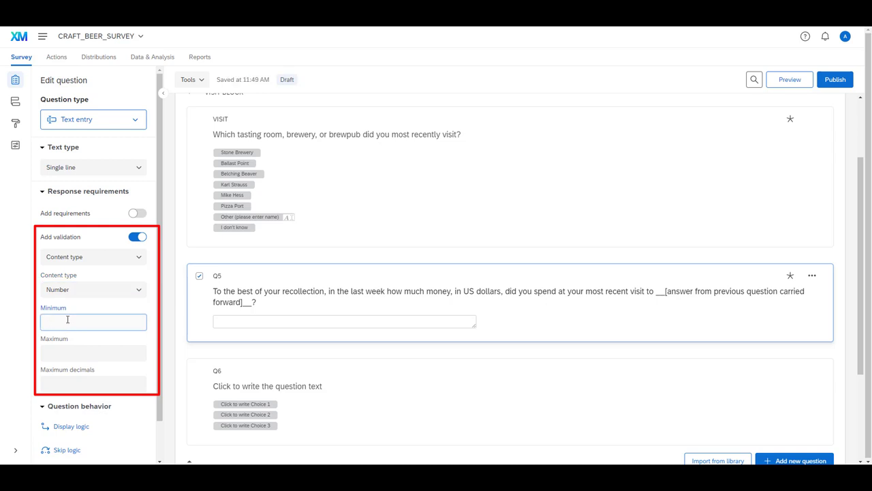
type("0")
left_click(68, 355)
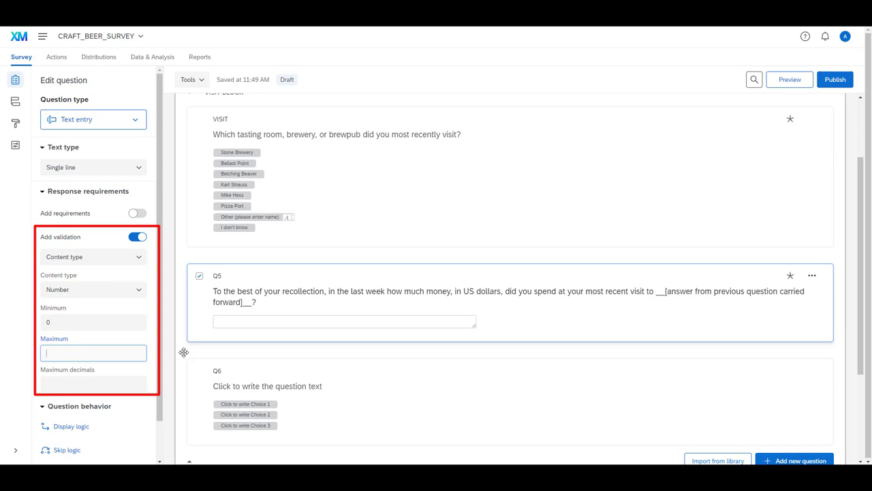
type("2000")
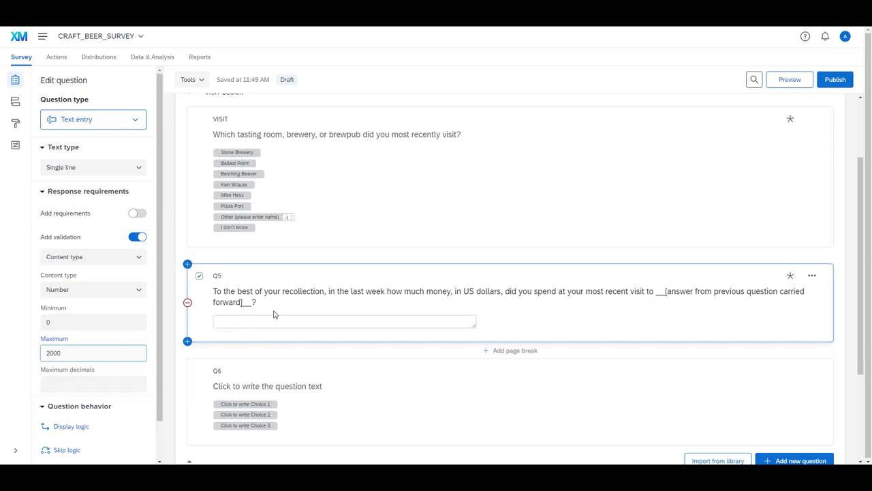
- Rename Q5 to SPEND_VISIT and delete the bracketed placeholder from its wording
left_click(217, 276)
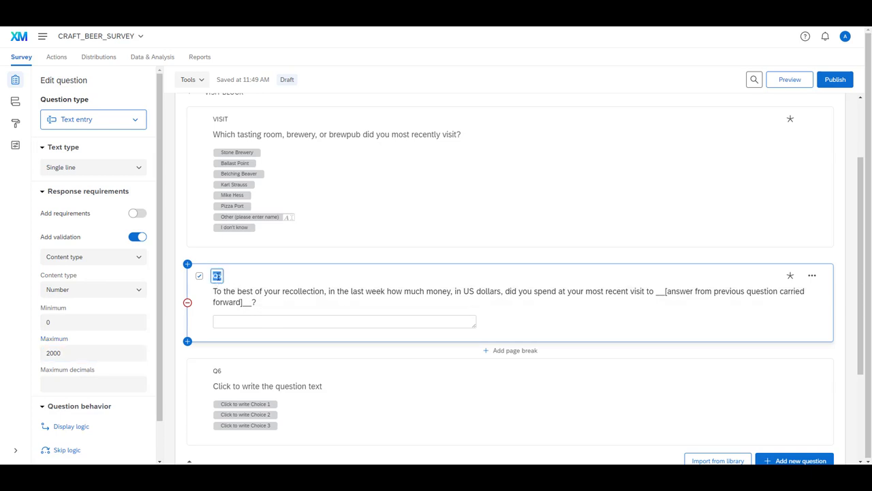
type("SPEND_VISIT")
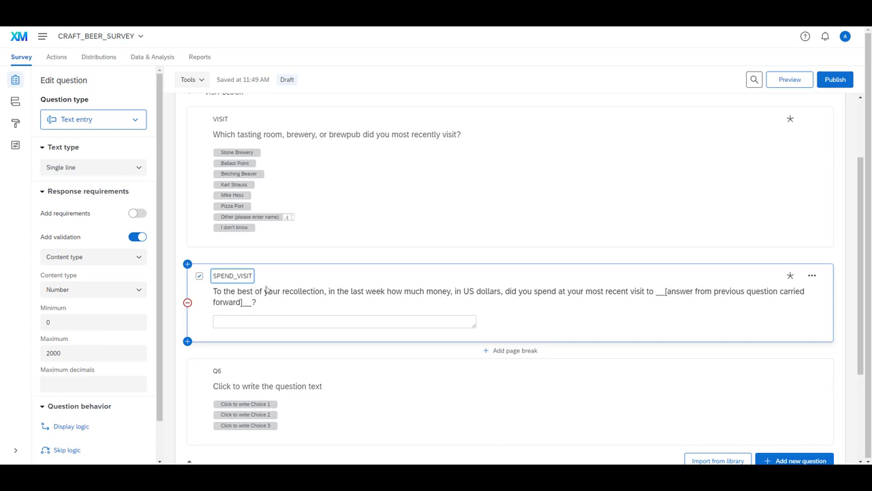
left_click(307, 297)
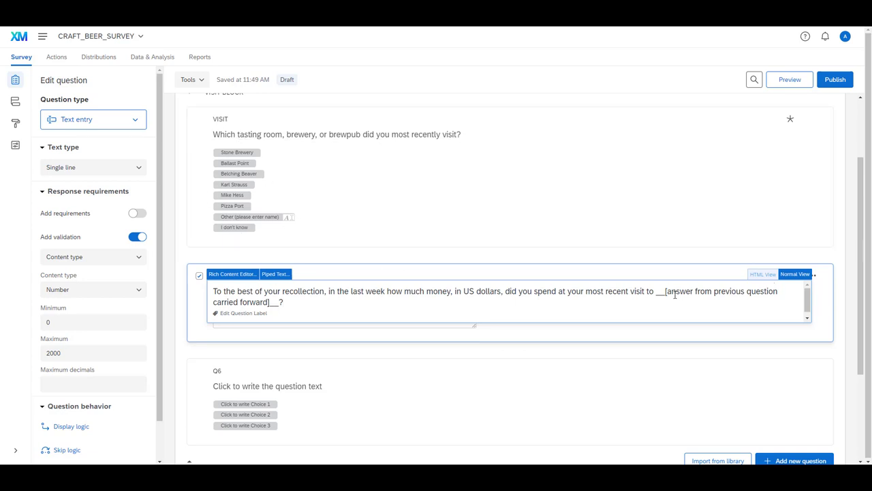
left_click_drag(656, 291, 318, 301)
key("BackSpace")
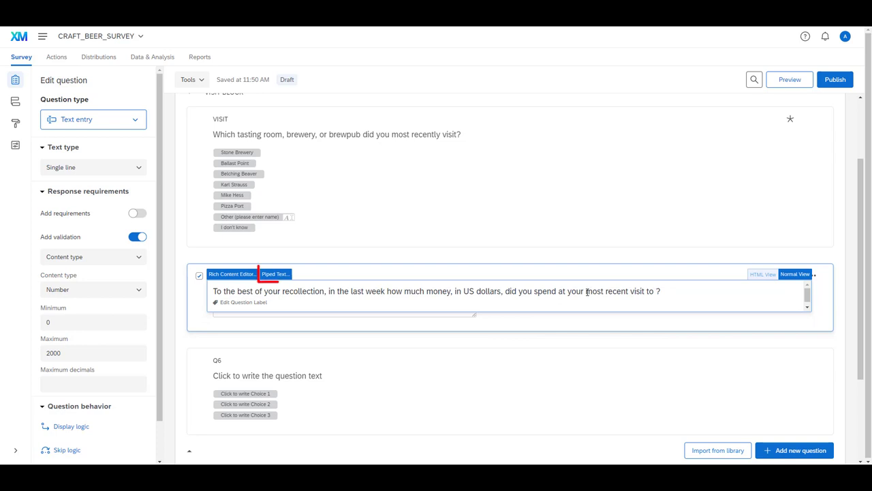
- Pipe VISIT's Selected Choices - Entered Text into the SPEND_VISIT wording
left_click(276, 274)
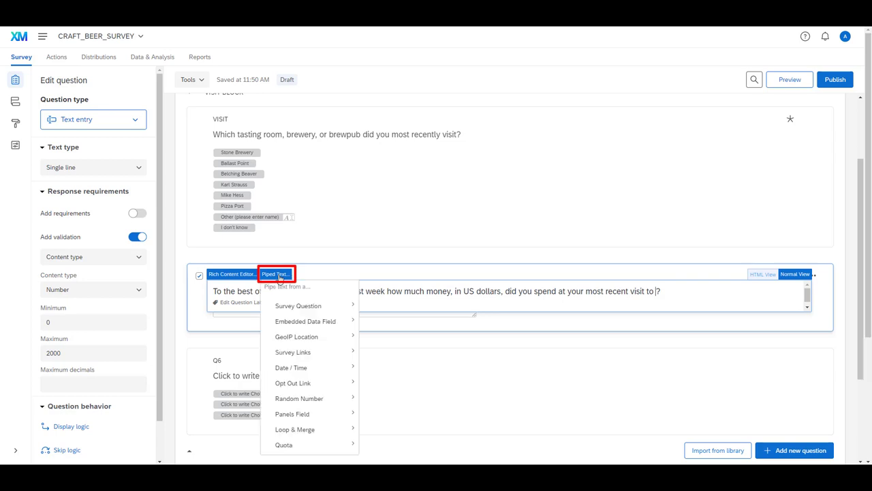
left_click(294, 308)
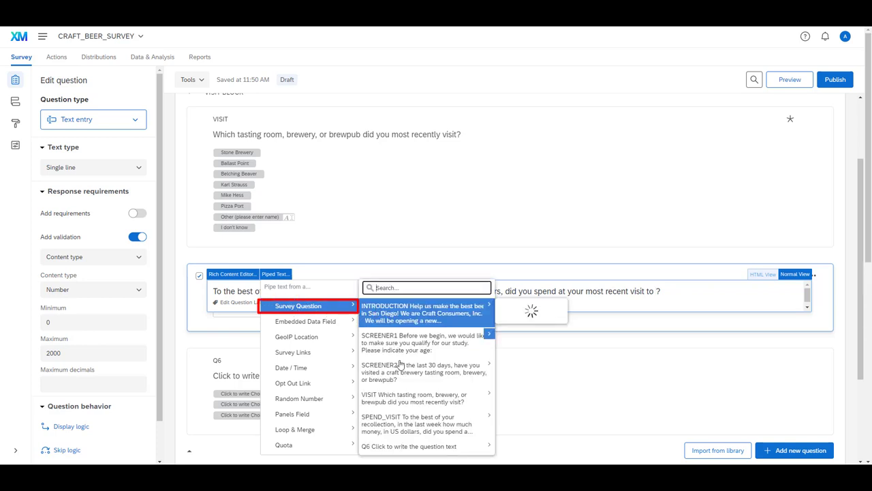
mouse_move(402, 403)
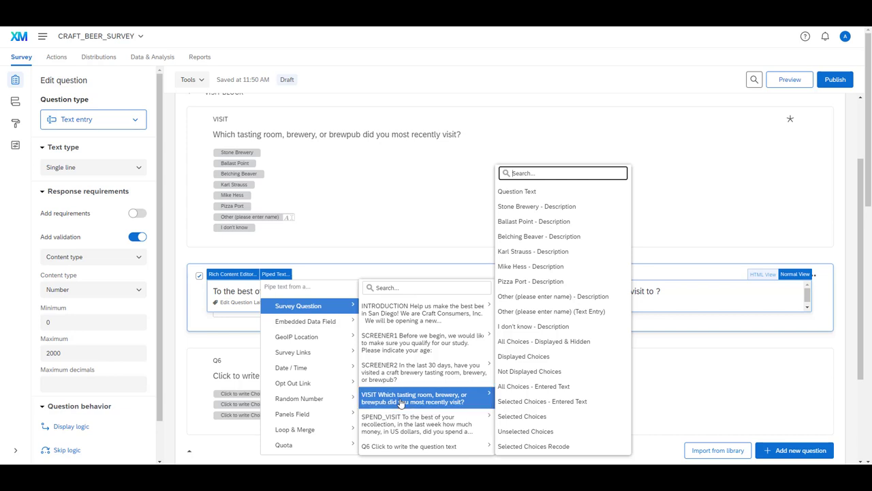
left_click(555, 402)
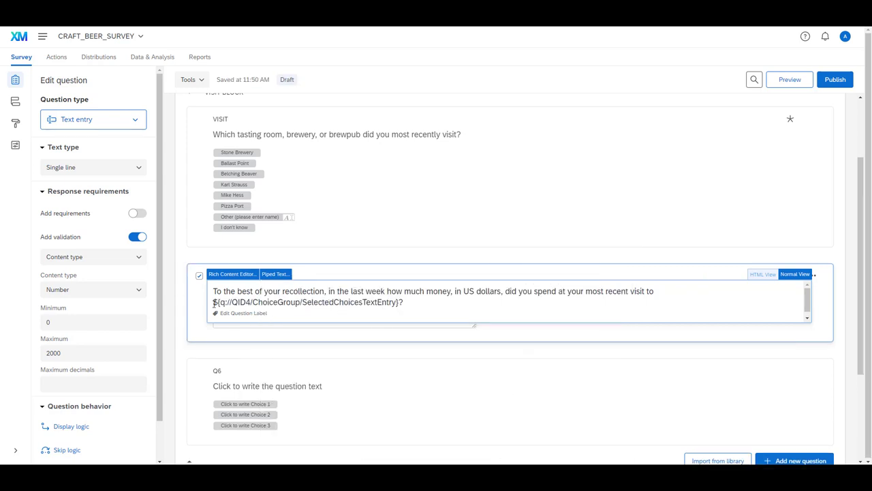
left_click_drag(214, 302, 395, 302)
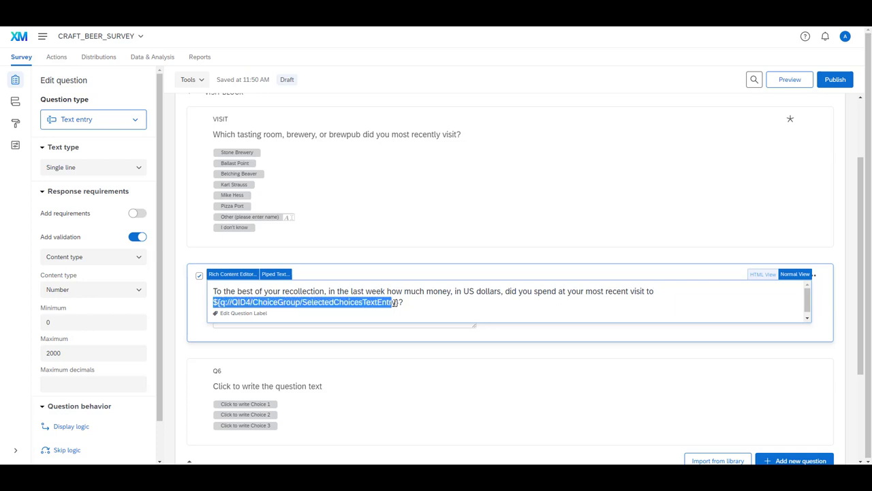
left_click(218, 302)
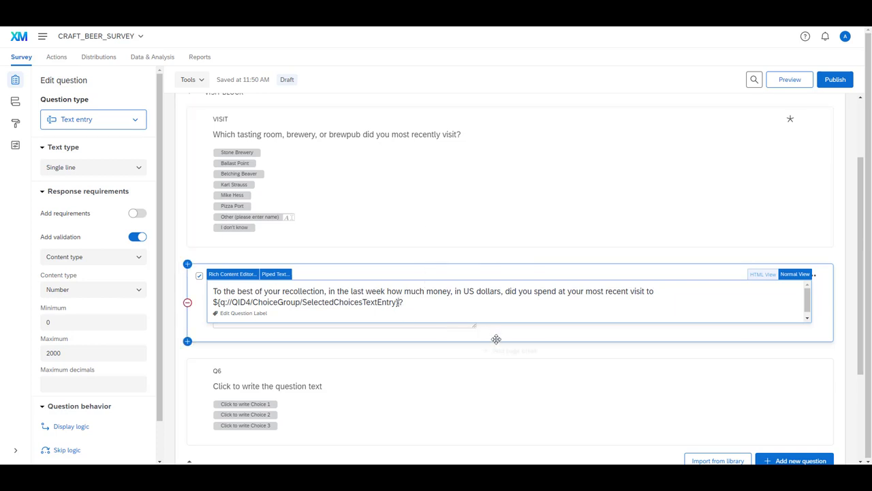
- Preview the survey answering 21 to 35, Yes and Pizza Port, then check the spending question
left_click(670, 353)
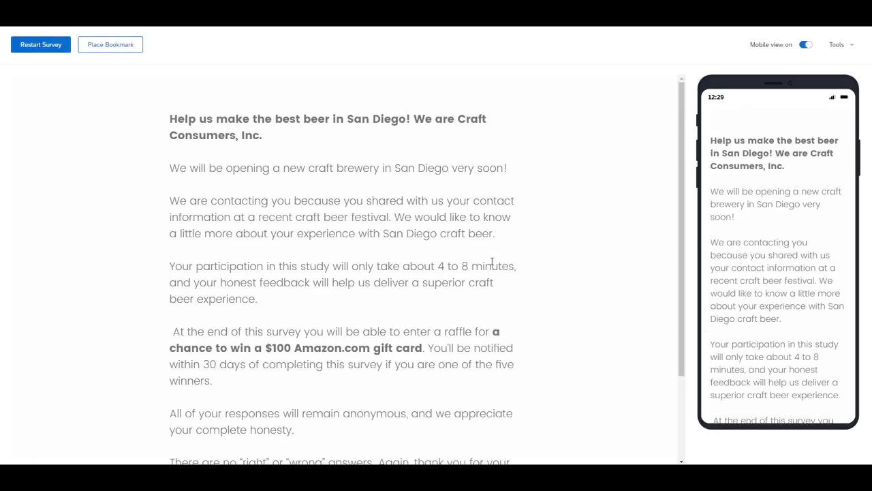
scroll(451, 249, "down", 2)
left_click(503, 438)
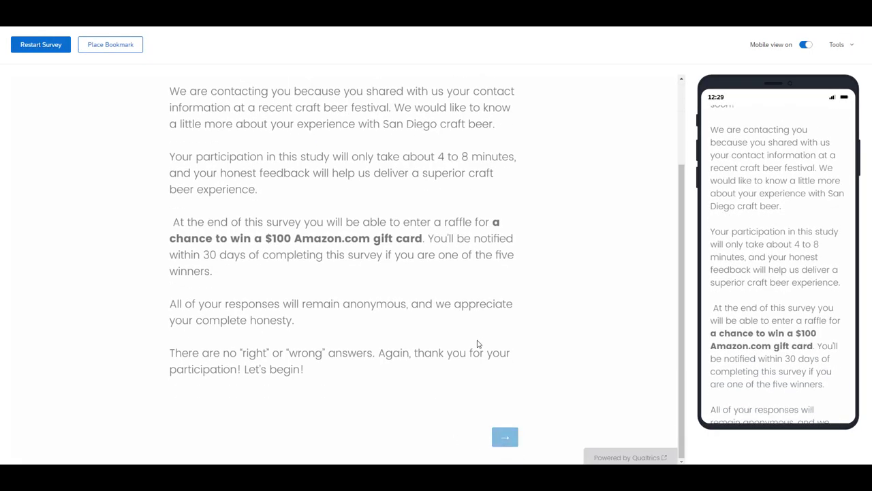
left_click(179, 196)
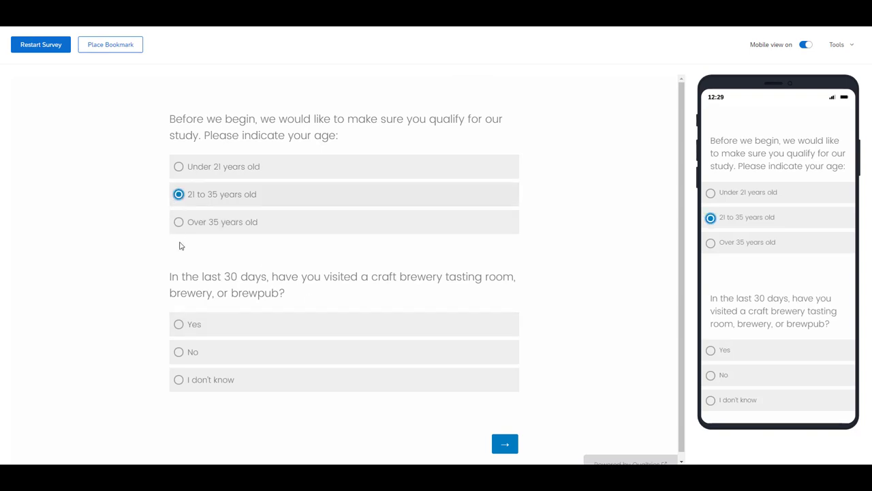
left_click(179, 325)
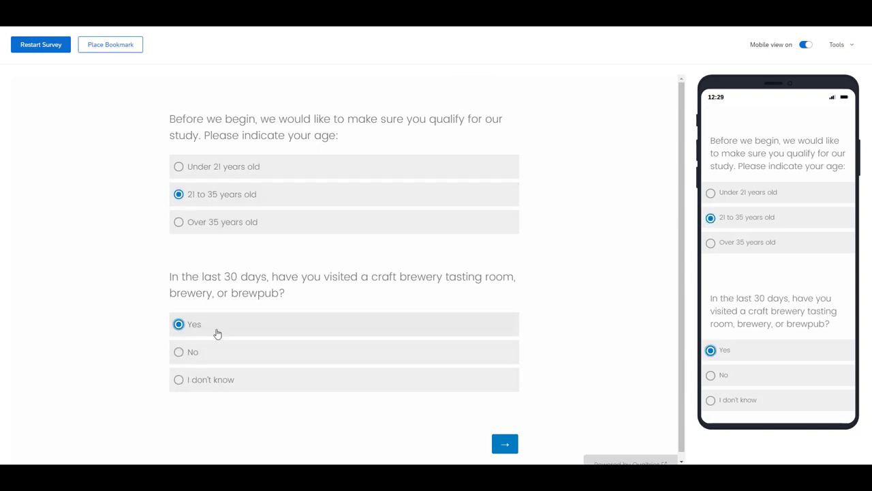
left_click(496, 449)
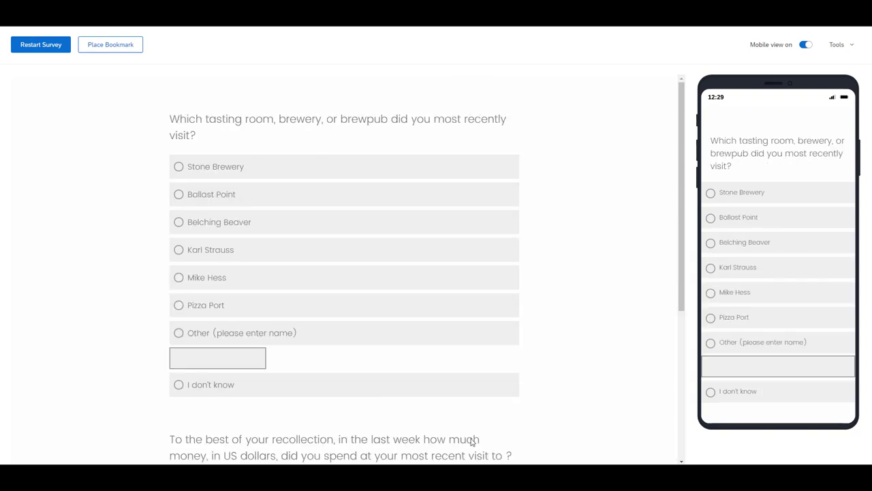
left_click(179, 305)
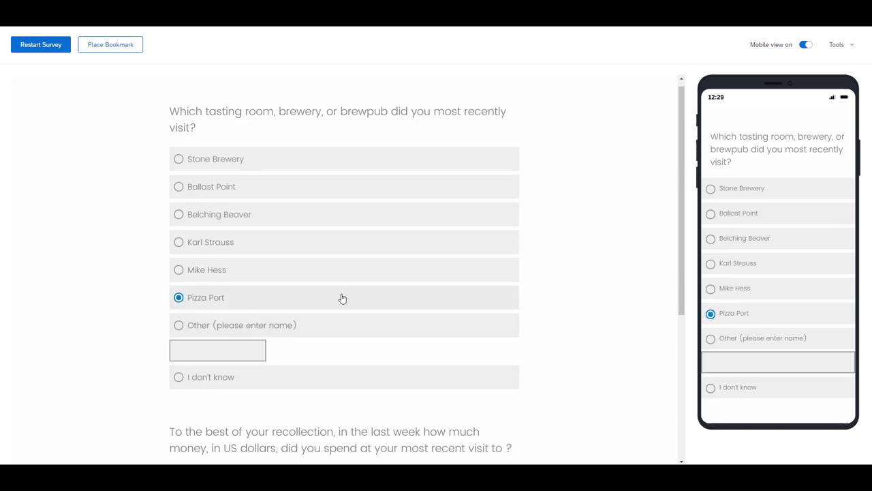
scroll(341, 298, "down", 2)
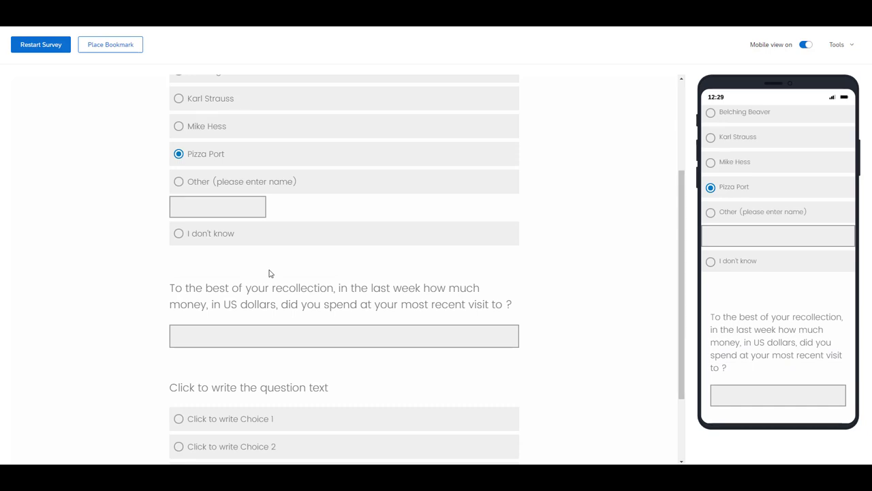
scroll(203, 278, "up", 2)
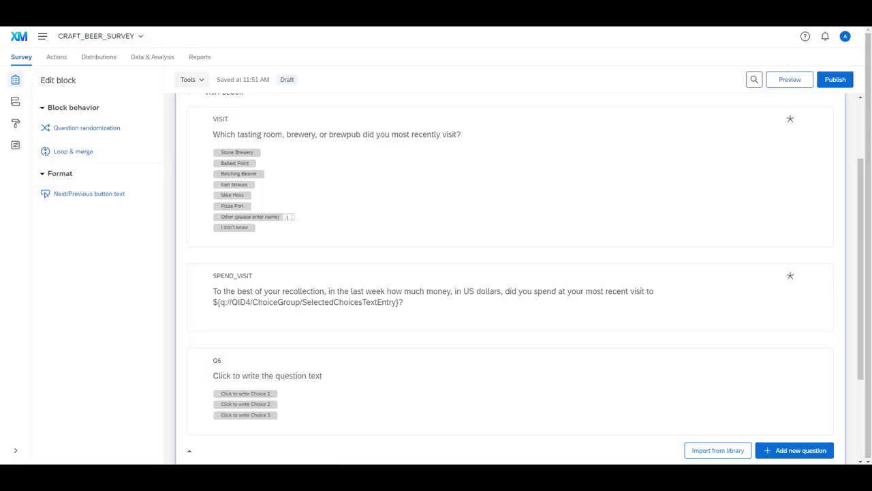
- Add a page break before SPEND_VISIT and preview with Karl Strauss to confirm it pipes in
mouse_move(375, 255)
left_click(524, 255)
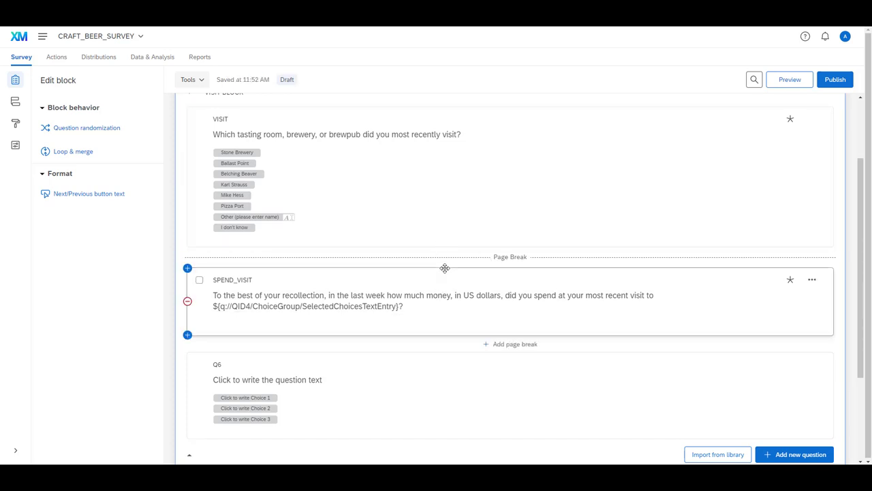
left_click(791, 80)
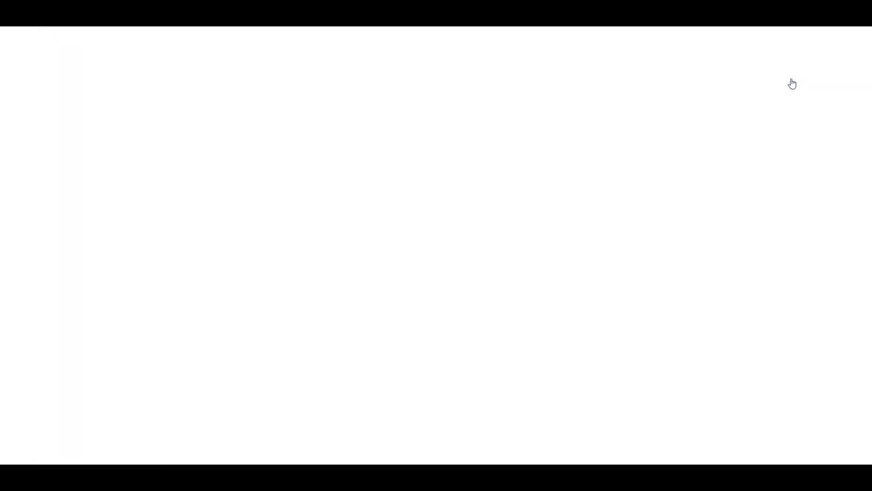
scroll(409, 249, "down", 2)
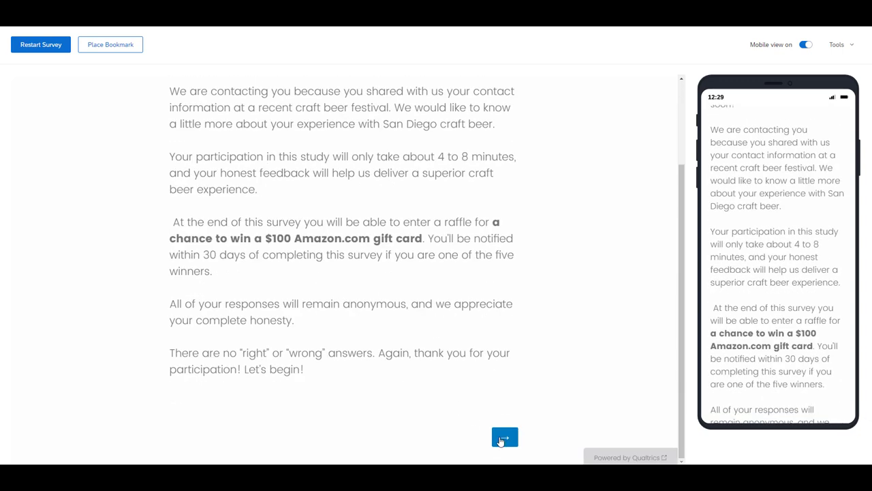
left_click(502, 432)
left_click(188, 197)
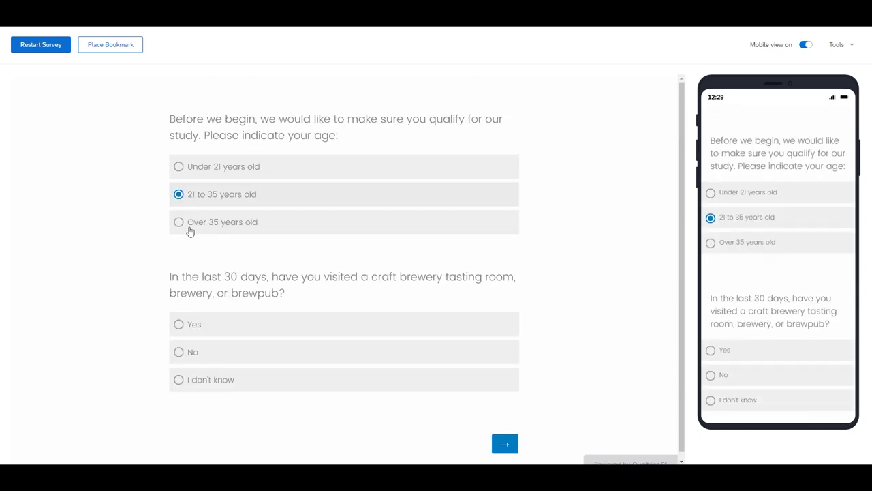
left_click(178, 325)
left_click(505, 445)
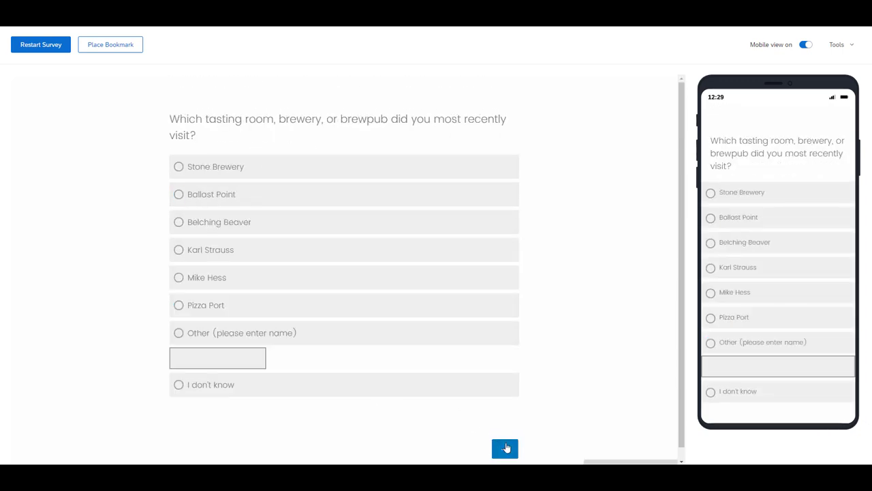
left_click(178, 250)
left_click(508, 449)
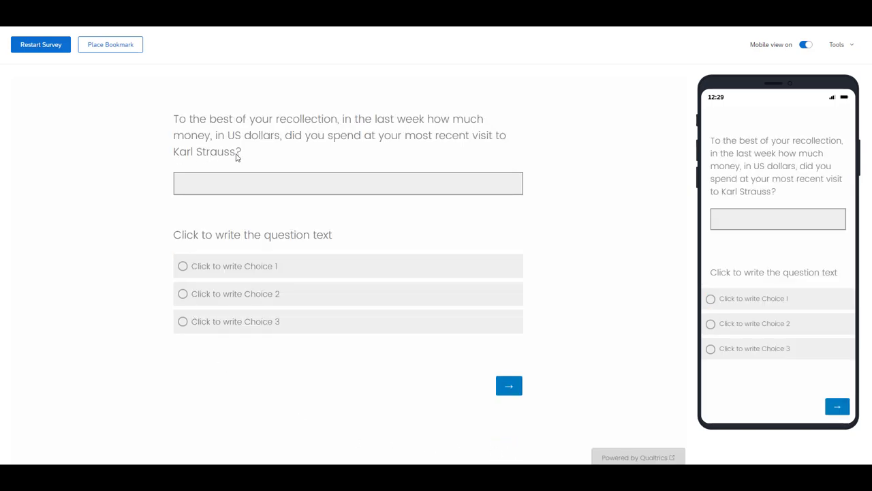
left_click_drag(237, 156, 173, 152)
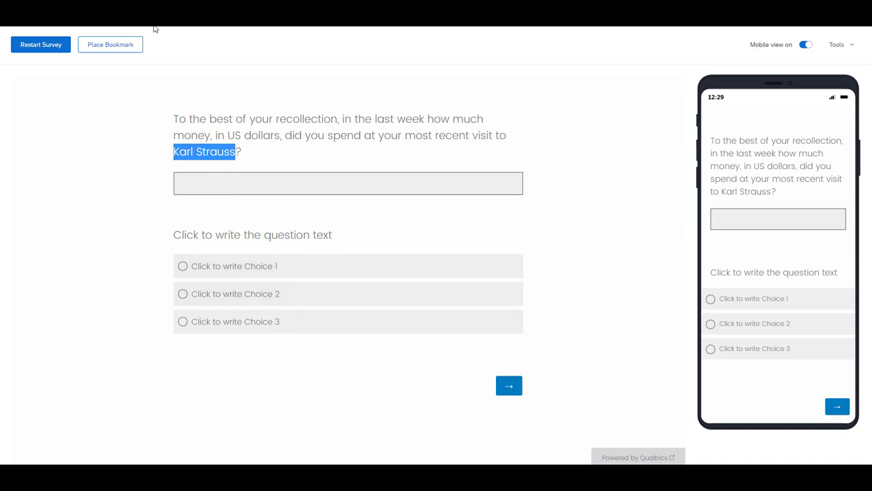
key("ctrl+w")
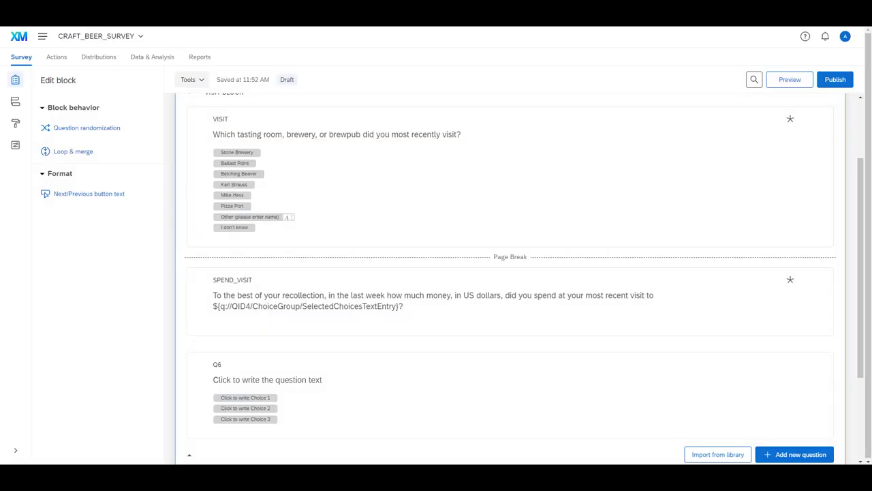
- Select the 'Thinking about…' BRAND_EVAL wording in the survey plan document
key("alt+Tab")
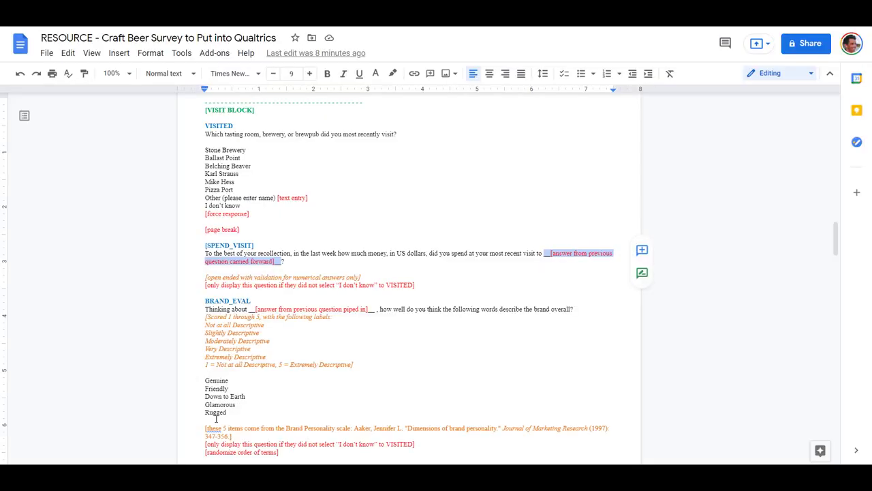
left_click_drag(576, 308, 204, 312)
key("ctrl+c")
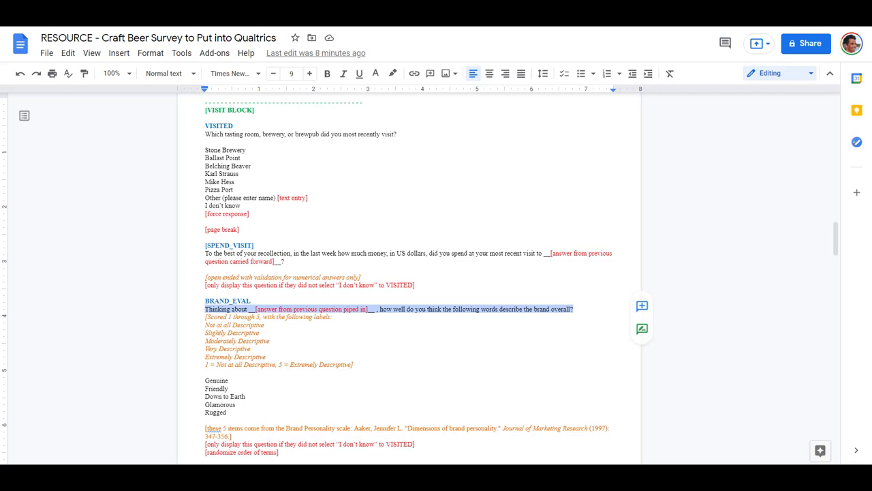
left_click(306, 425)
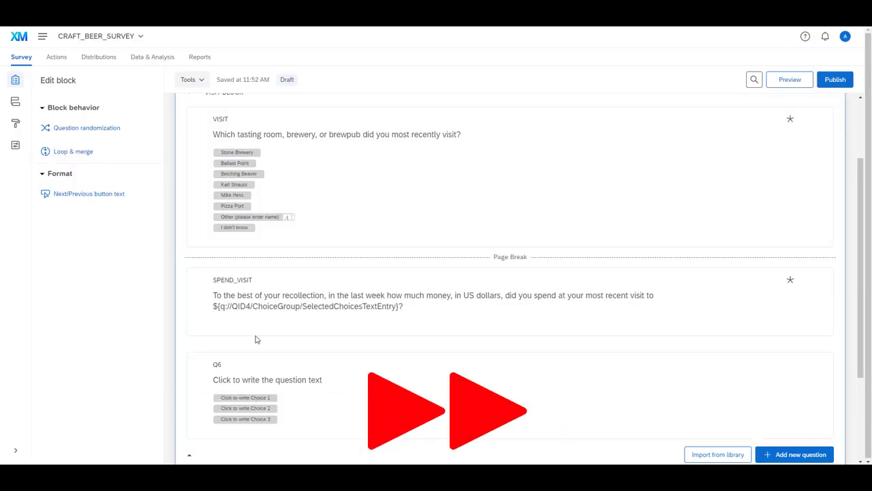
- Paste the BRAND_EVAL wording into Q6 and delete its bracketed piped-text placeholder
left_click(417, 379)
key("ctrl+v")
left_click(415, 379)
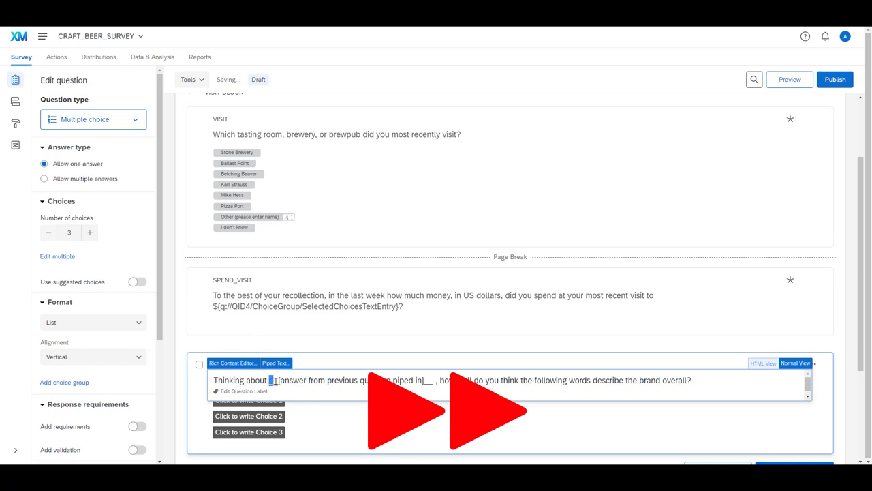
left_click_drag(276, 381, 437, 379)
key("BackSpace")
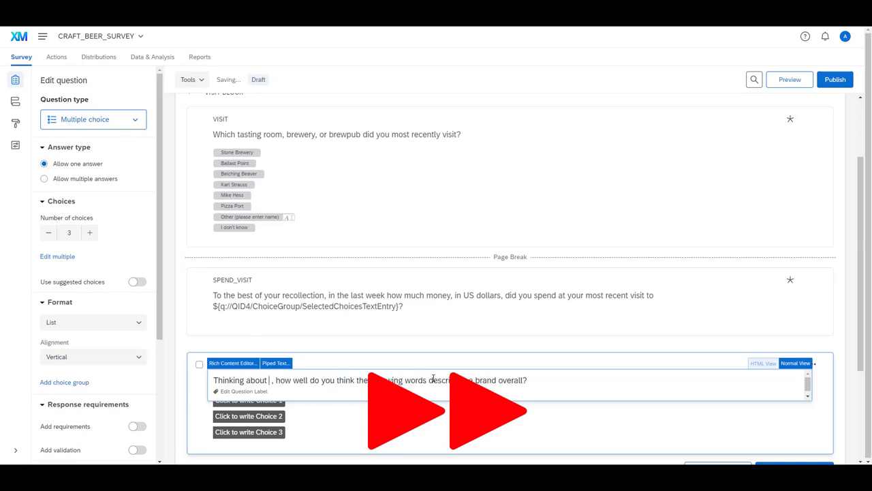
- Pipe VISIT's Selected Choices - Entered Text into the Q6 wording
left_click(276, 363)
mouse_move(300, 207)
mouse_move(480, 326)
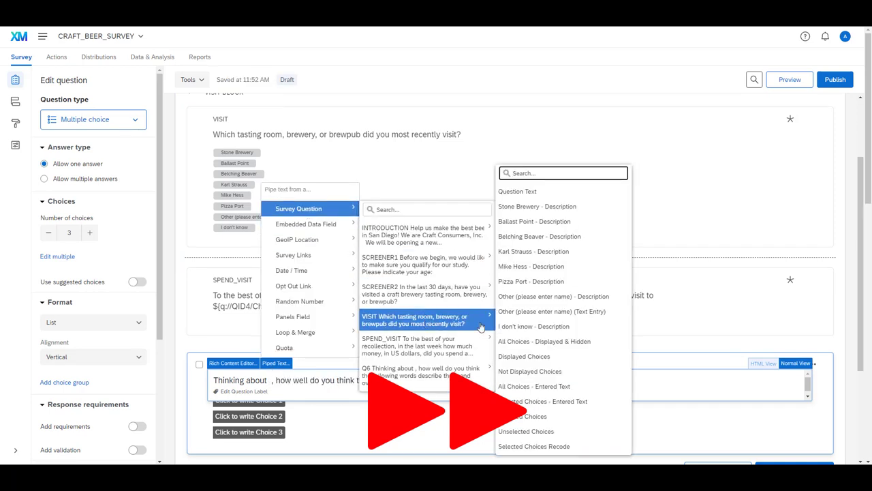
left_click(530, 401)
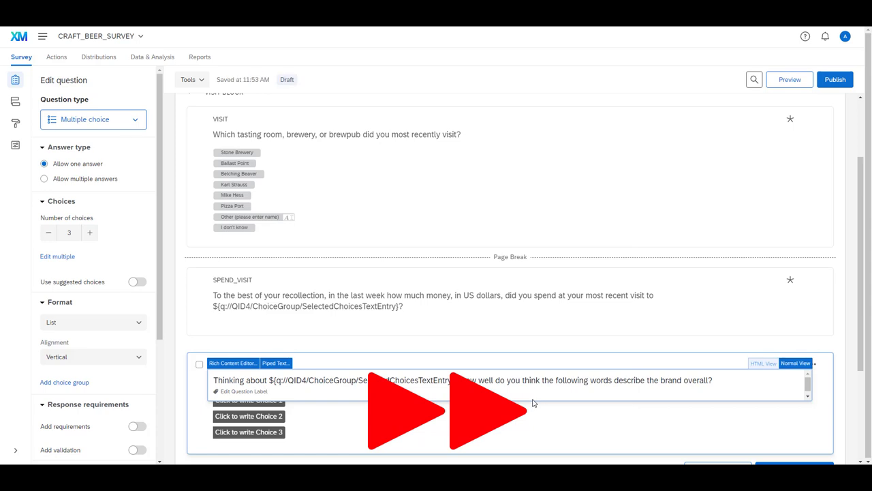
left_click(534, 403)
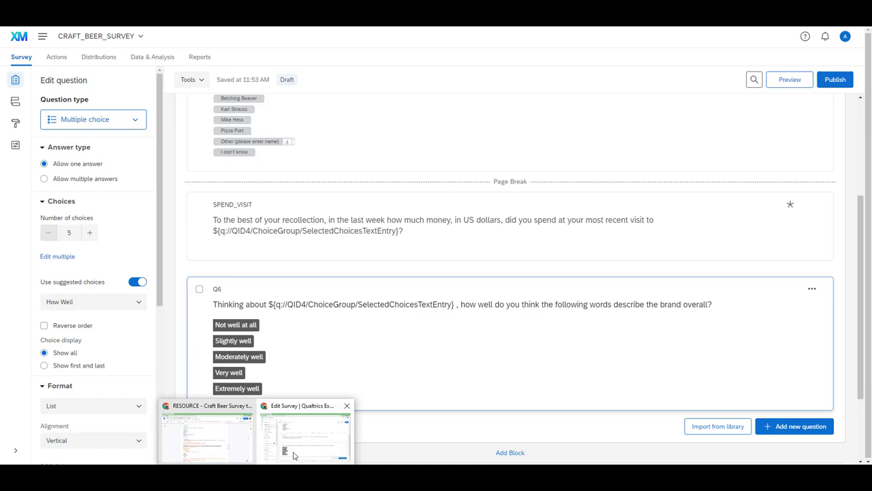
left_click(203, 441)
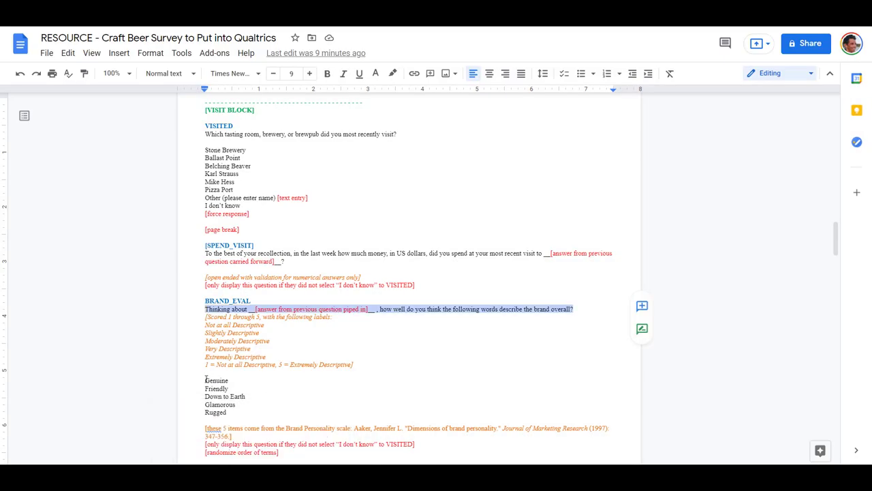
- Select the five brand words, Genuine through Rugged, in the outline document
left_click_drag(206, 378, 227, 413)
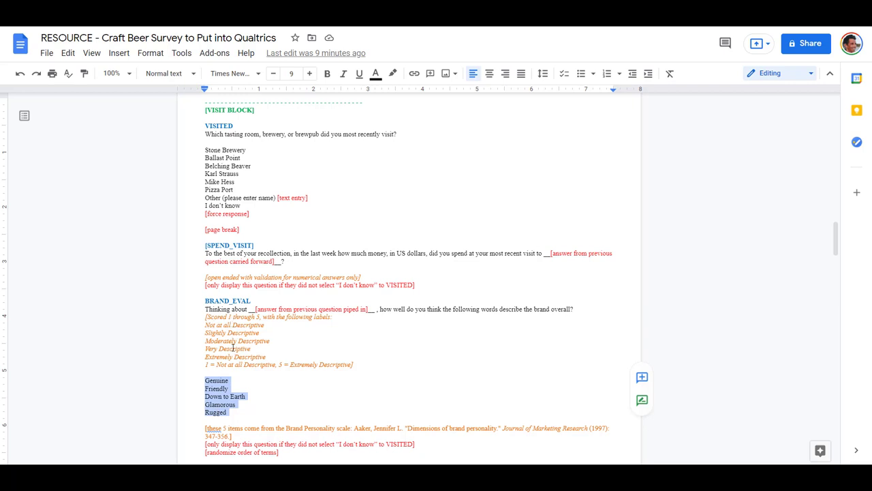
left_click(229, 412)
left_click(206, 378, "shift")
key("ctrl+c")
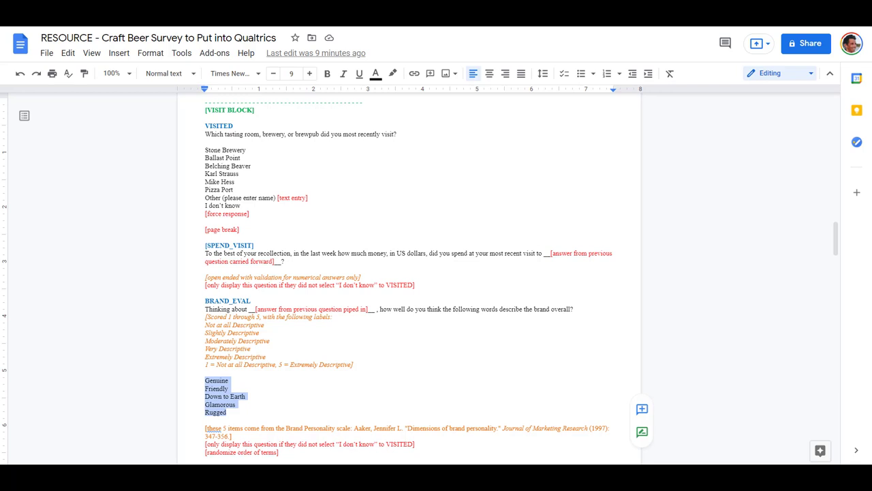
left_click(285, 443)
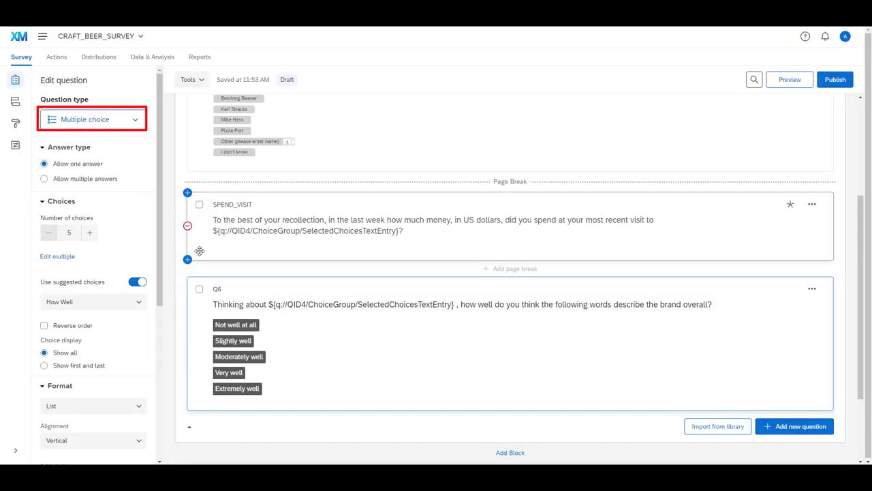
- Make Q6 a matrix table with statements Genuine, Friendly, Down to Earth, Glamorous, Rugged
left_click(113, 120)
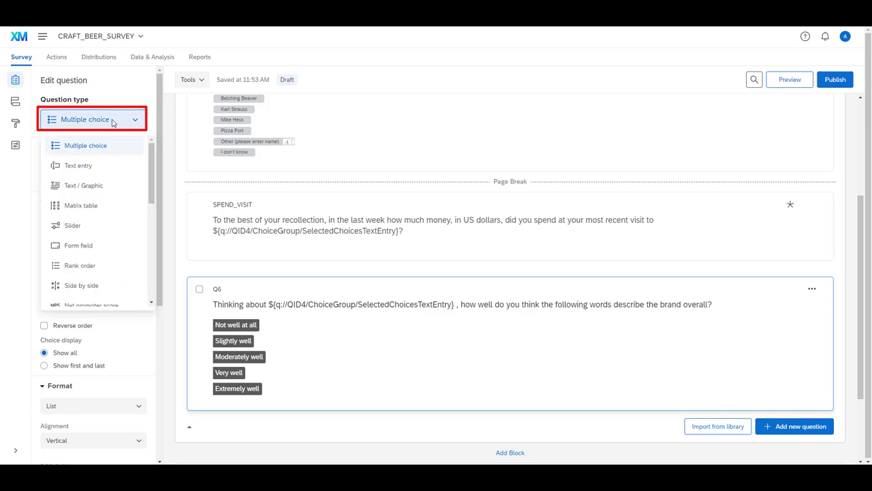
left_click(82, 206)
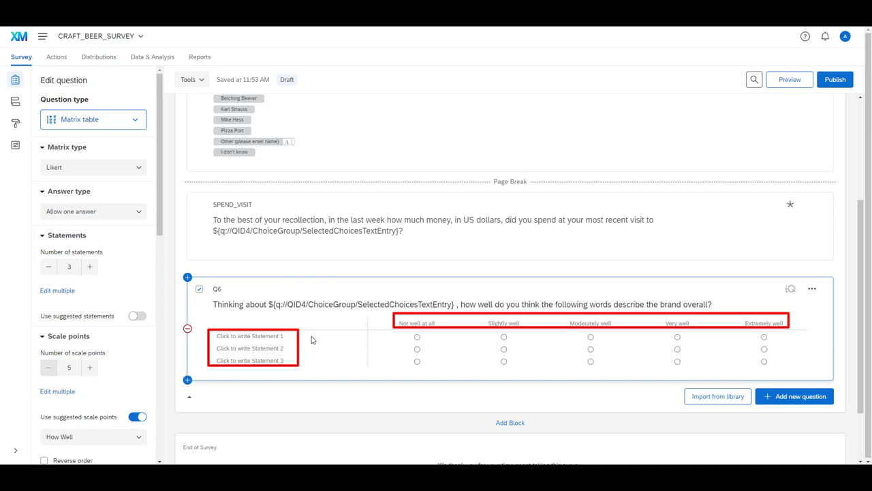
left_click(57, 290)
left_click(417, 245)
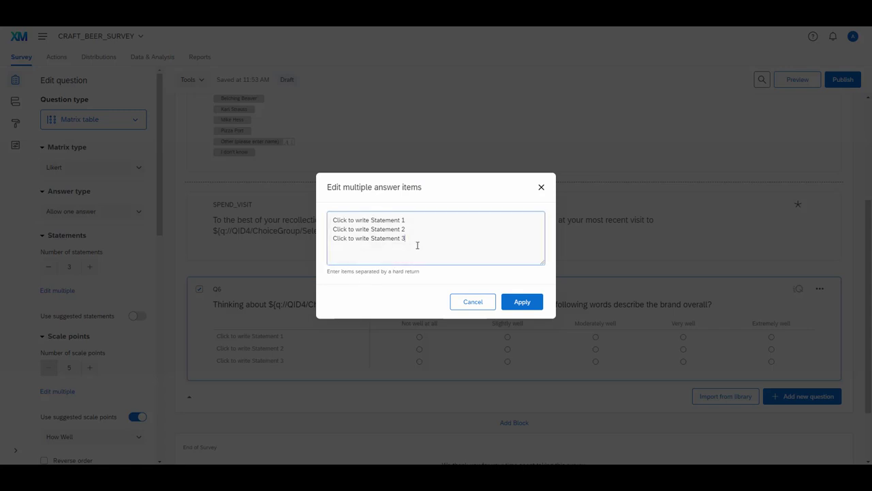
left_click_drag(417, 245, 299, 212)
key("ctrl+v")
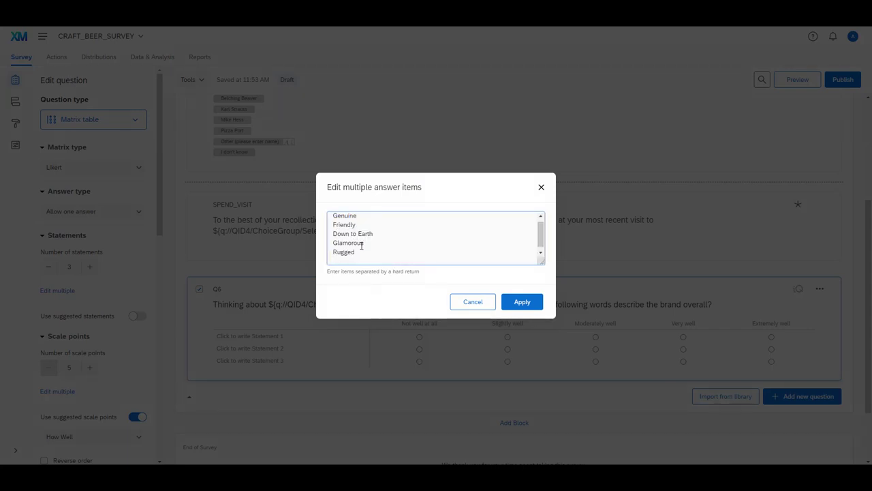
key("BackSpace")
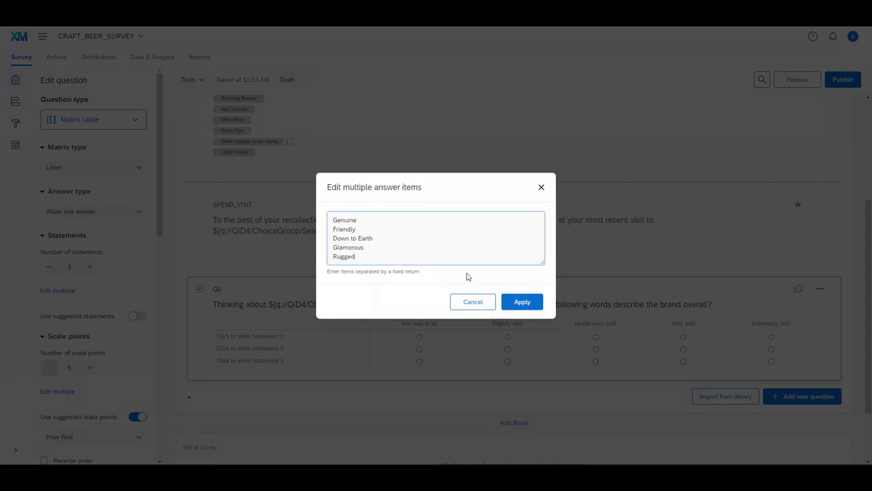
left_click(529, 304)
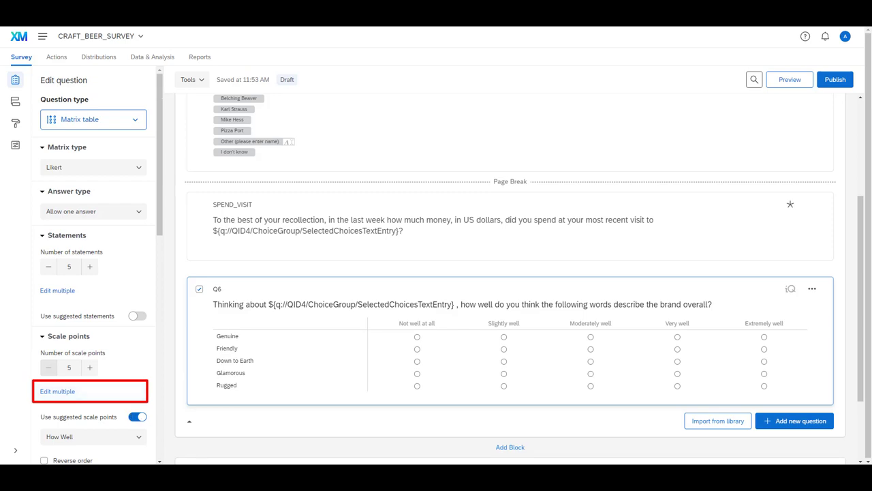
mouse_move(261, 477)
left_click(232, 453)
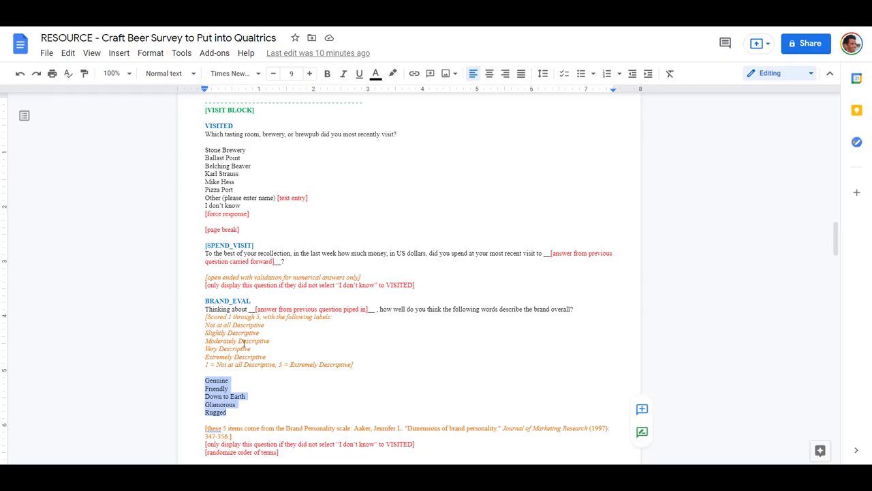
- Copy the five Descriptive scale labels from the resource document
left_click(270, 358)
key("shift+Up")
key("shift+Up")
key("shift+Up")
key("shift+Up")
key("shift+Home")
key("ctrl+c")
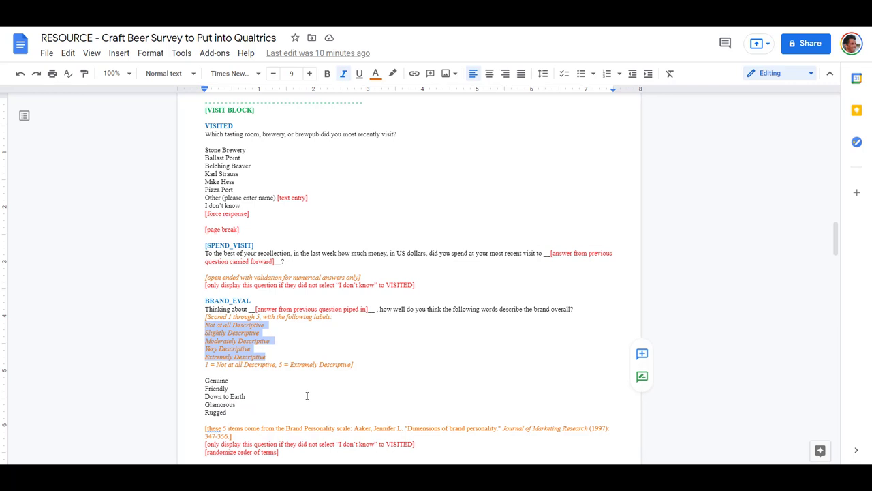
- Paste the labels over Q6's scale points, Not at all Descriptive through Extremely Descriptive, and apply
mouse_move(261, 477)
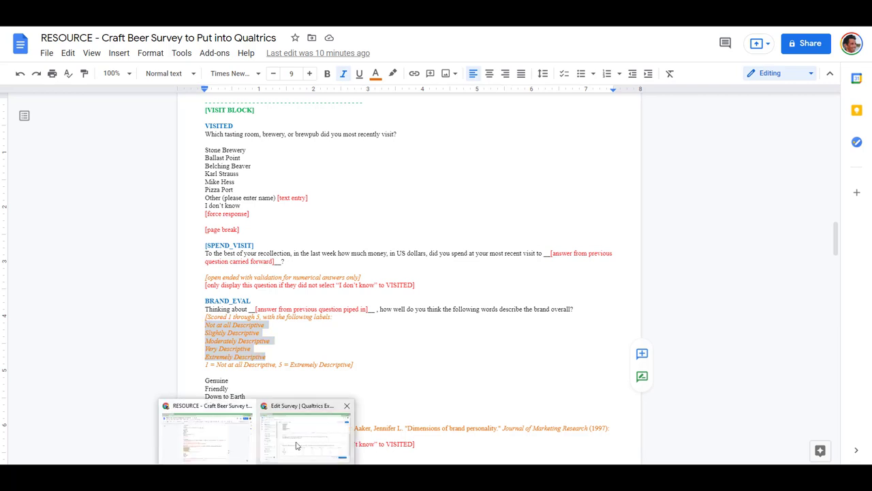
left_click(306, 446)
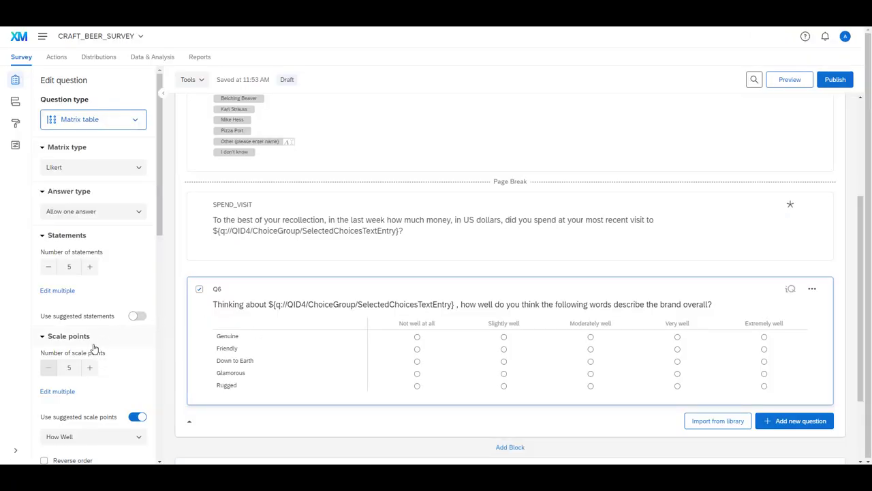
left_click(53, 390)
left_click_drag(384, 263, 323, 220)
key("ctrl+v")
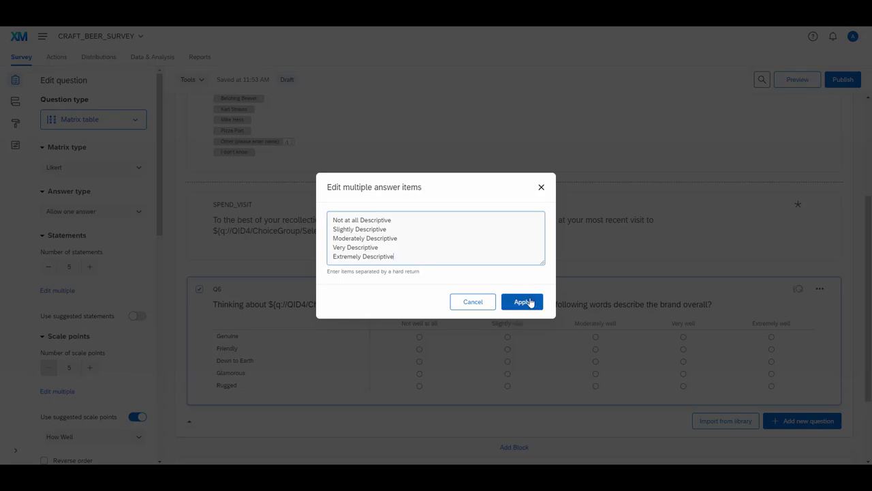
left_click(522, 301)
key("alt+Tab")
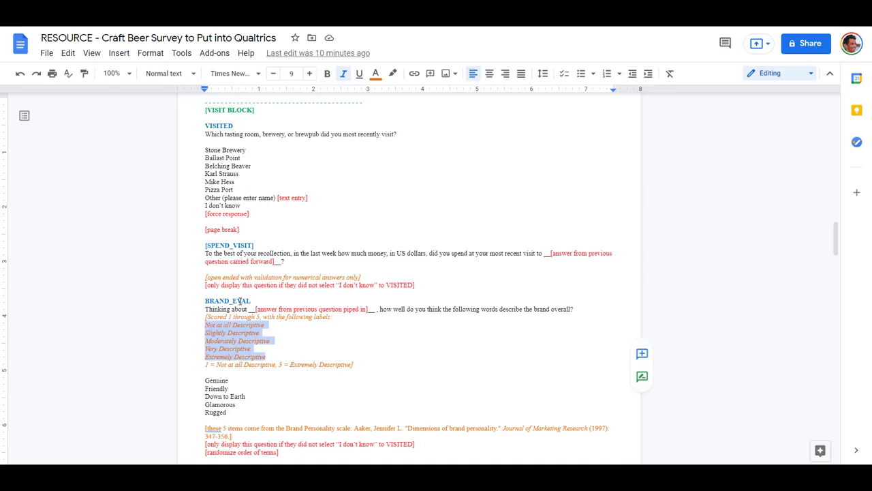
- Copy the name BRAND_EVAL from the document and paste it as the matrix question's label, replacing Q6
left_click_drag(250, 301, 204, 301)
key("ctrl+c")
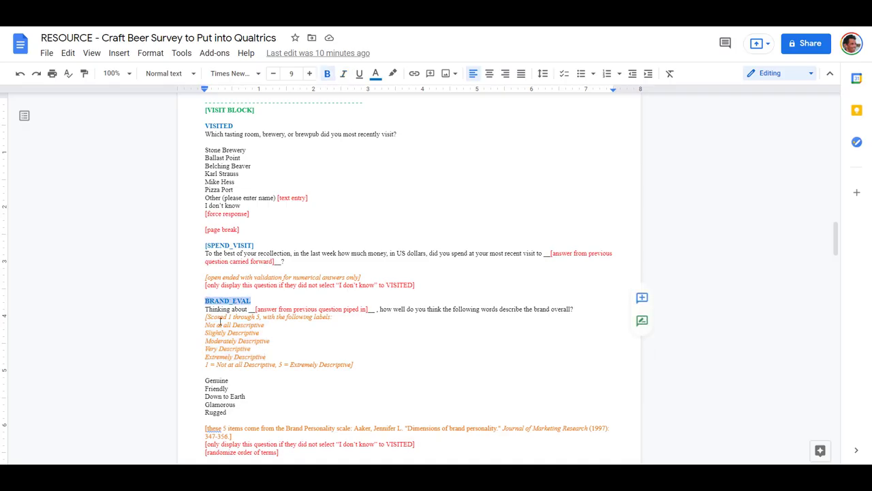
key("alt+Tab")
key("ctrl+v")
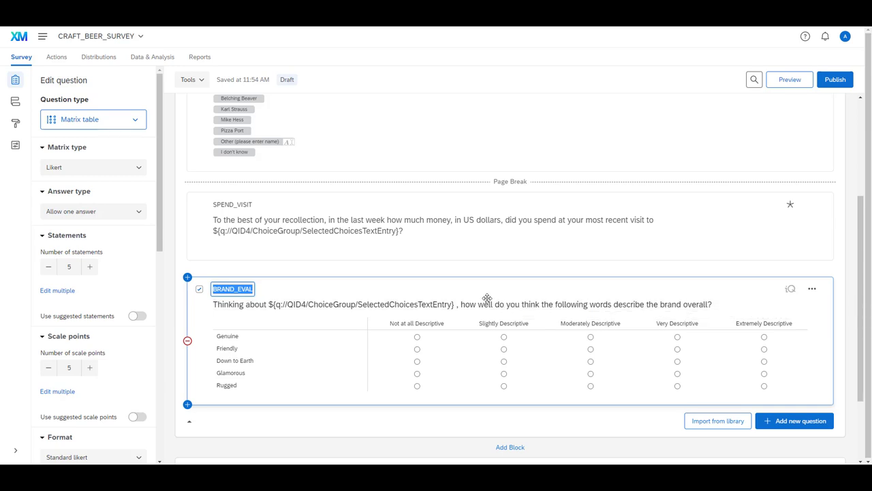
left_click(280, 376)
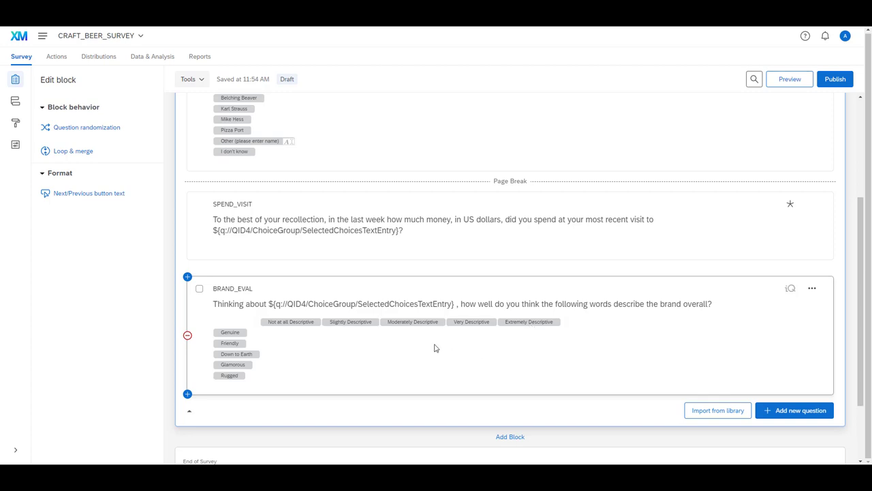
- Select the BRAND_EVAL matrix and open its Recode values settings under Question behavior
left_click(388, 348)
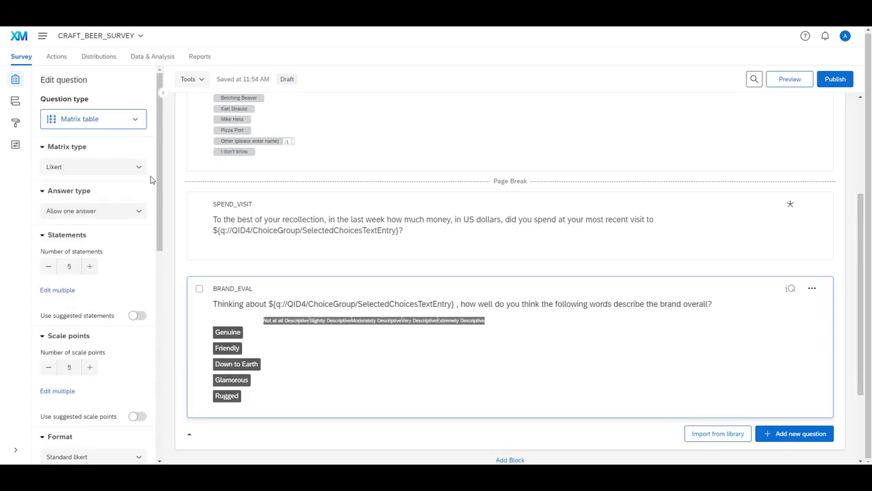
left_click_drag(162, 153, 169, 372)
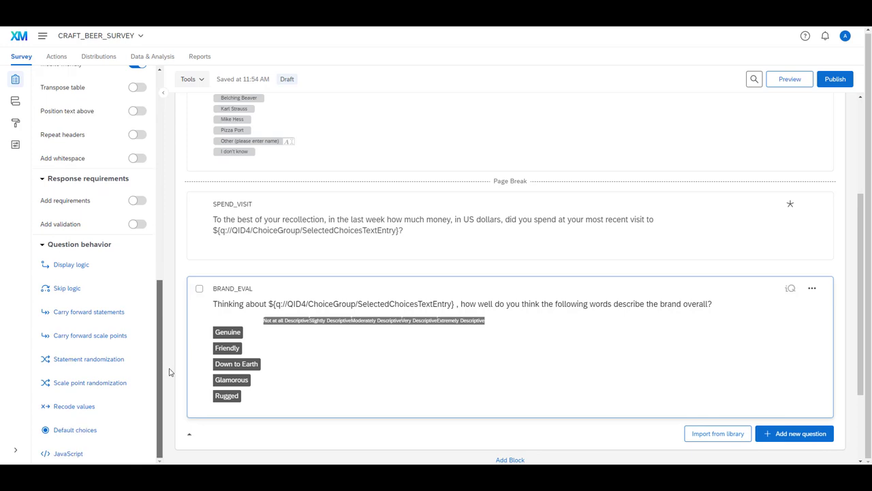
left_click(93, 411)
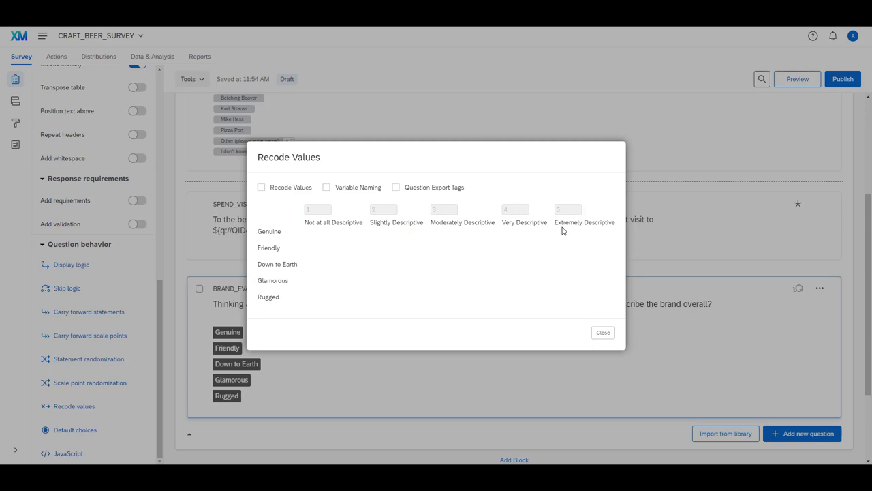
- Turn on Recode Values, Variable Naming and Question Export Tags for BRAND_EVAL
left_click(261, 188)
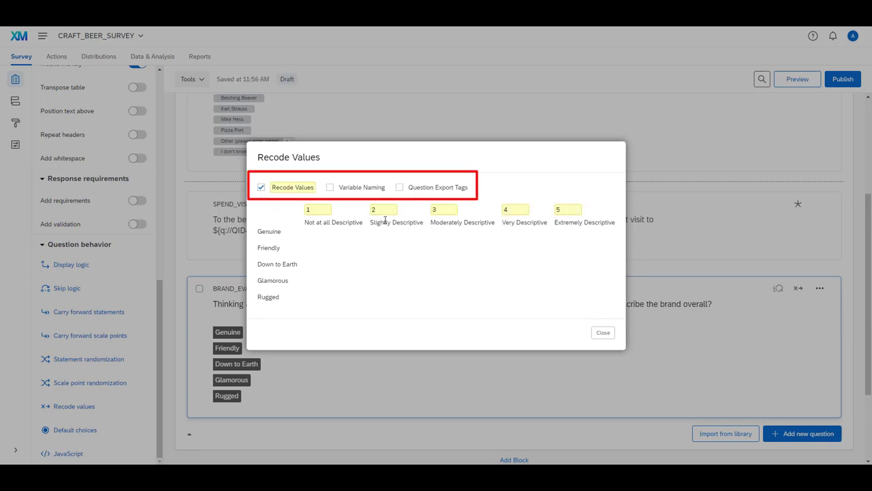
left_click(329, 188)
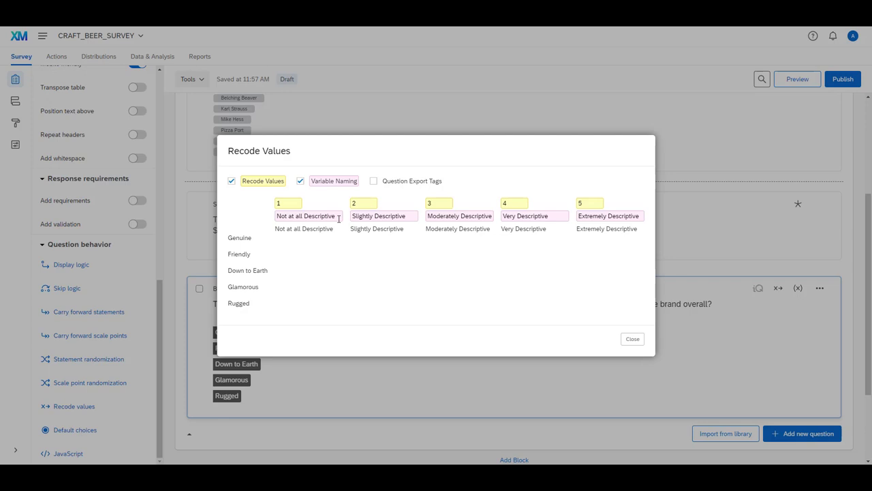
left_click(374, 181)
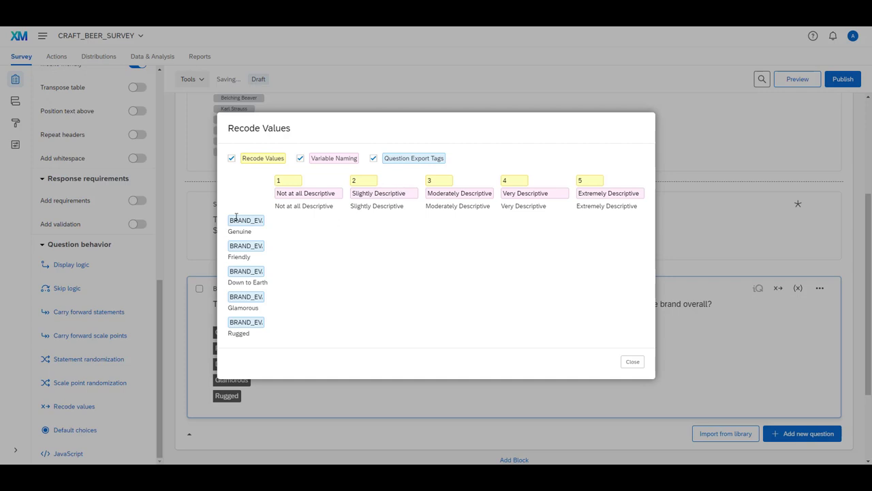
- Review each statement's numbered BRAND_EVAL export tag, then close the recode settings
left_click_drag(231, 220, 269, 220)
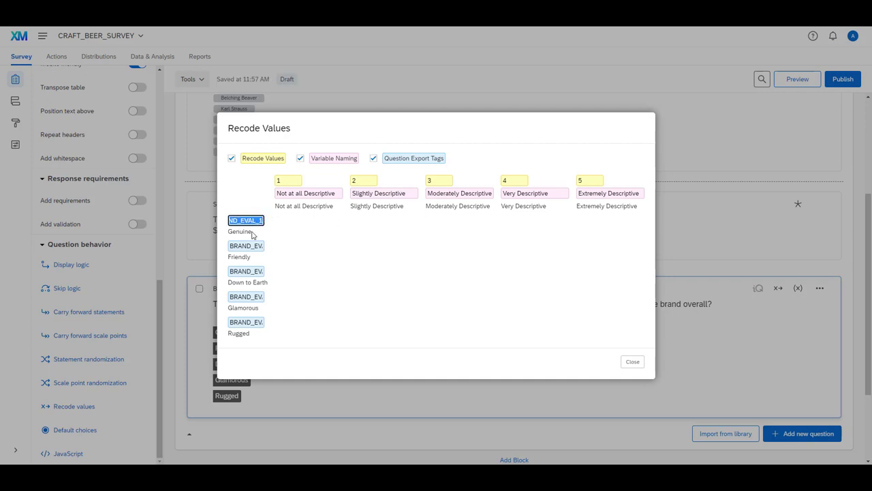
left_click(244, 220)
left_click_drag(259, 247, 277, 323)
left_click(254, 273)
left_click(257, 300)
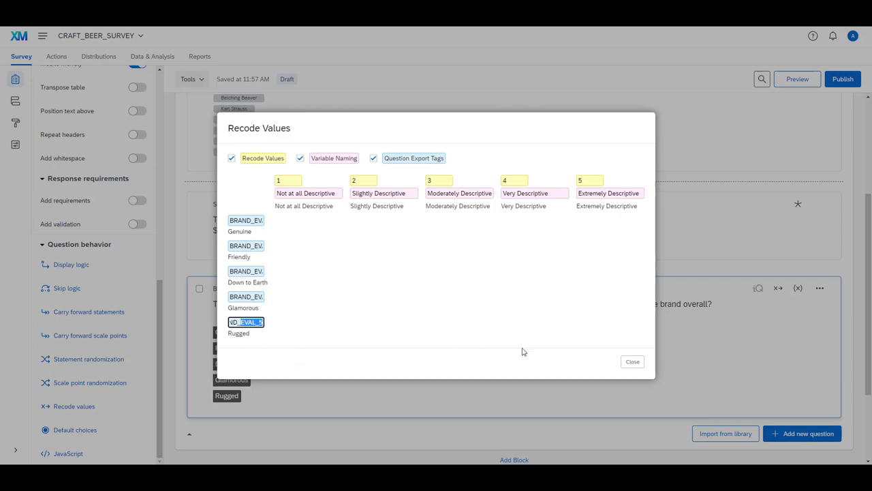
left_click(633, 363)
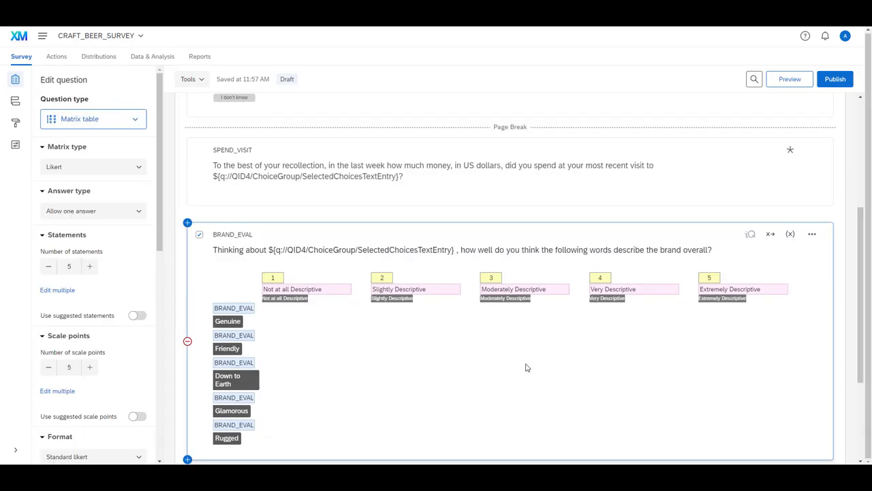
scroll(541, 375, "up", 2)
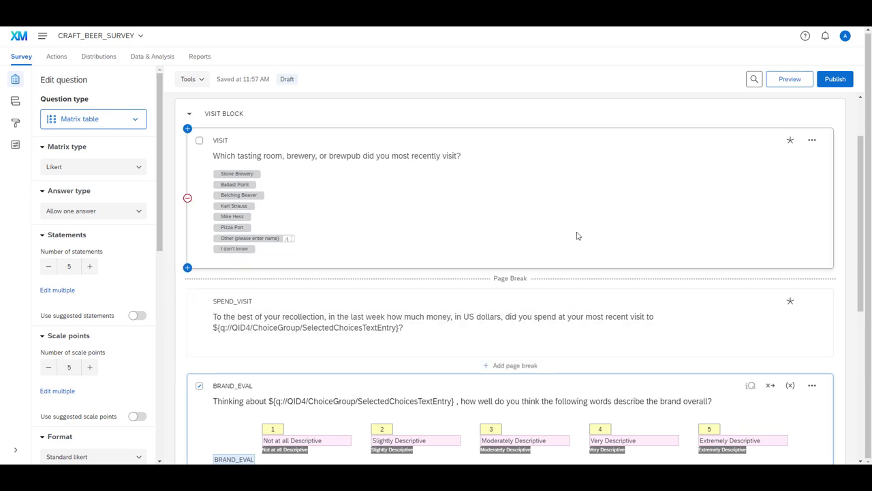
left_click(791, 79)
scroll(406, 286, "down", 3)
left_click(505, 437)
left_click(199, 198)
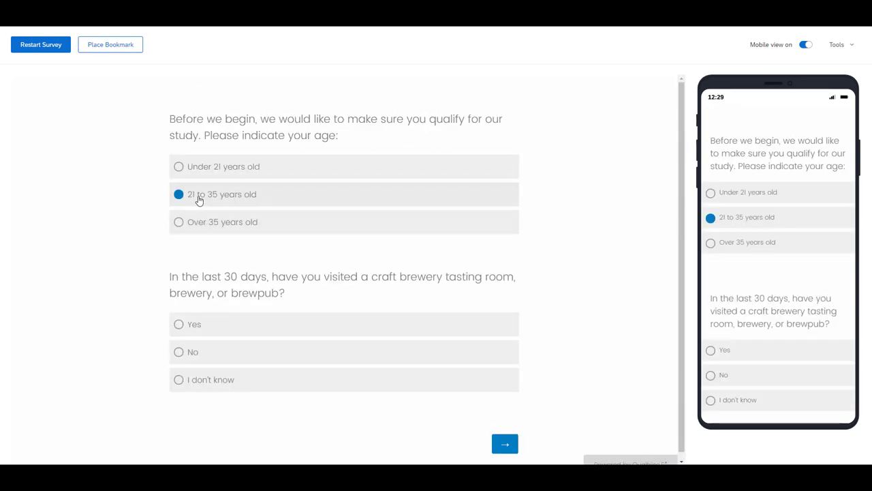
left_click(179, 325)
left_click(504, 444)
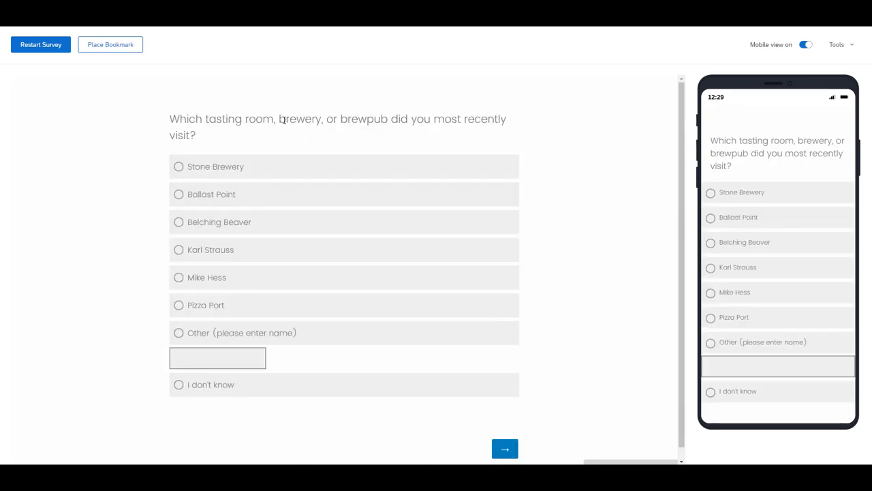
left_click(179, 385)
left_click(505, 449)
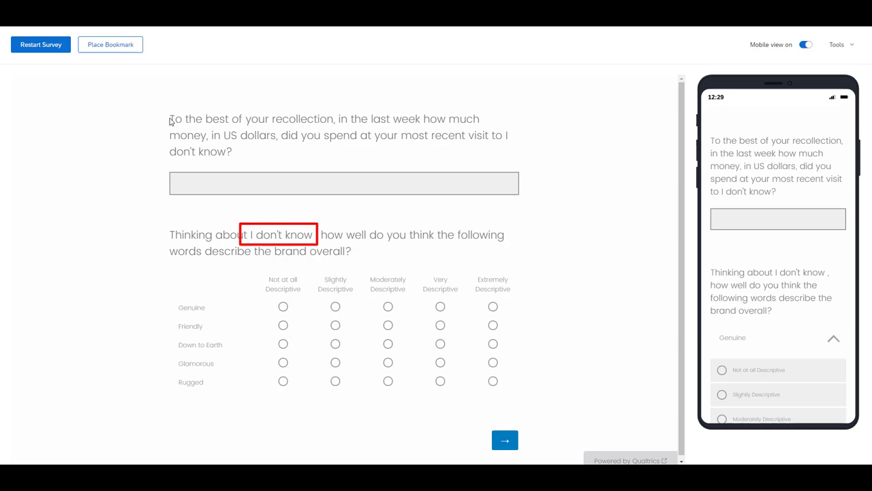
left_click_drag(172, 120, 230, 151)
left_click(503, 137)
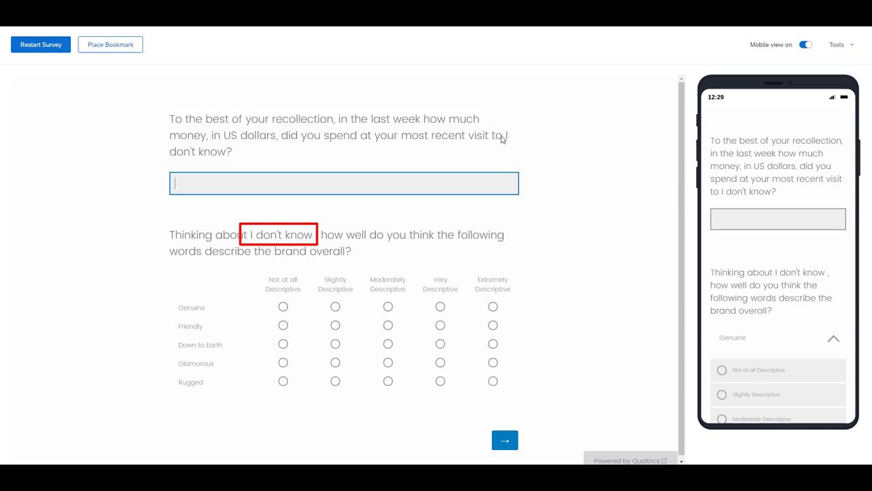
left_click_drag(506, 139, 228, 152)
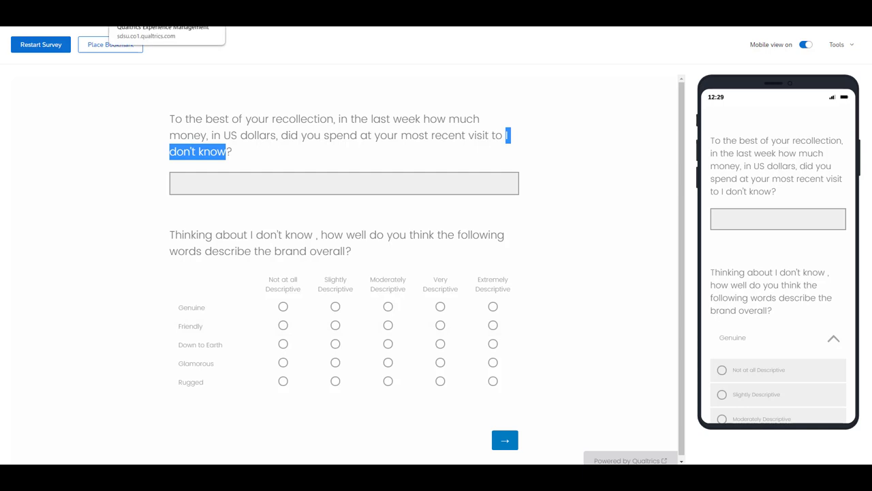
left_click(164, 20)
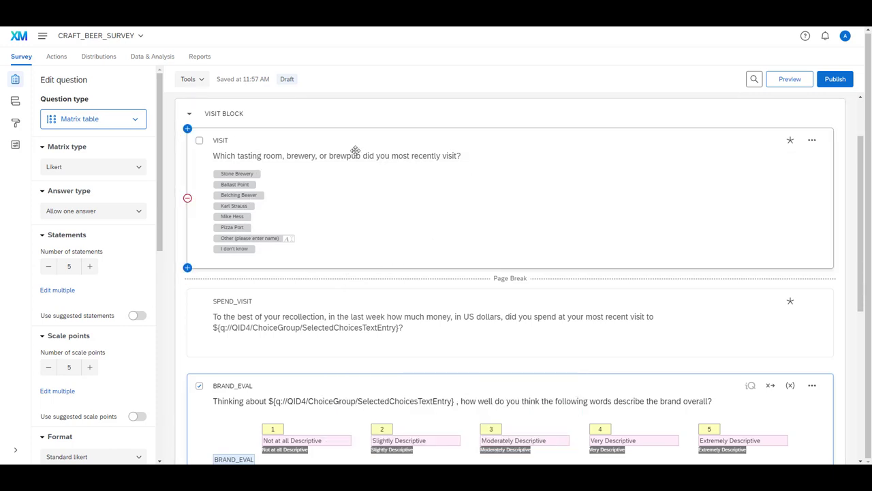
- Give SPEND_VISIT display logic: VISIT, choice I don't know, Is Not Selected
scroll(584, 212, "down", 2)
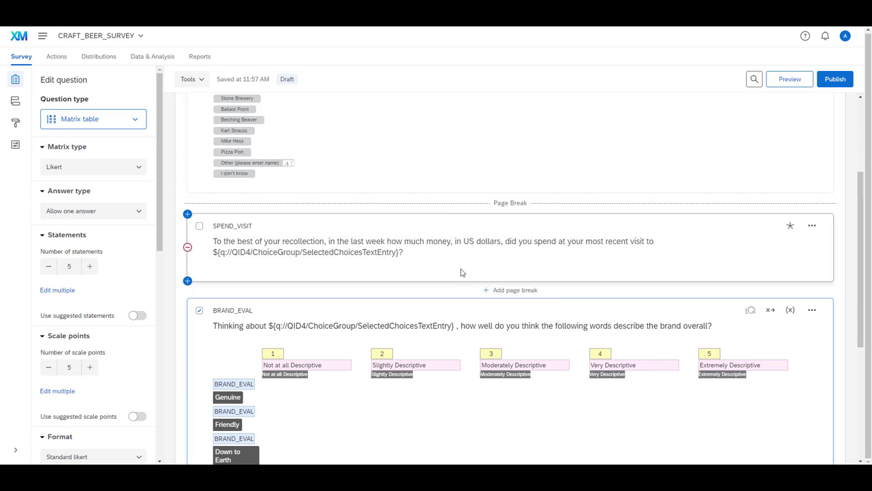
left_click(443, 258)
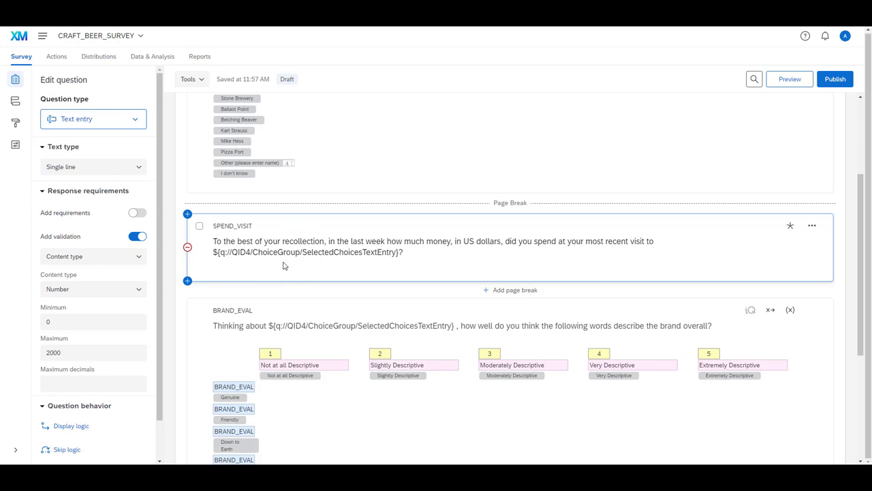
left_click(71, 426)
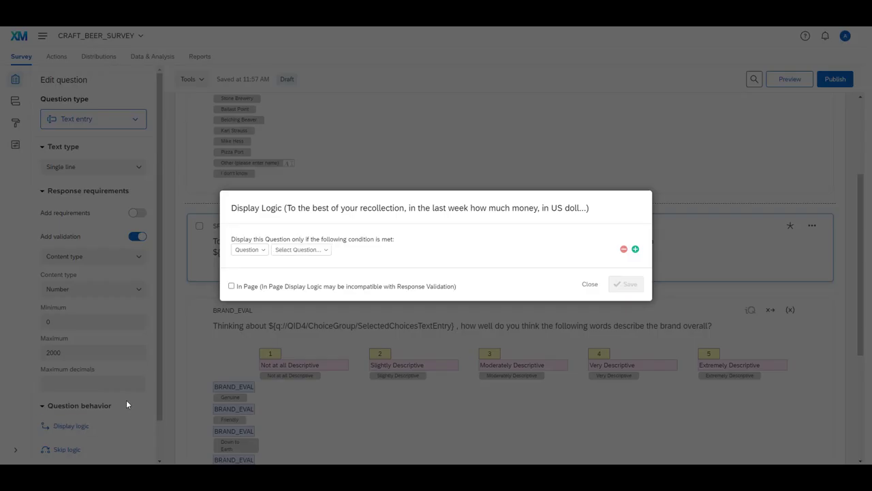
left_click(303, 251)
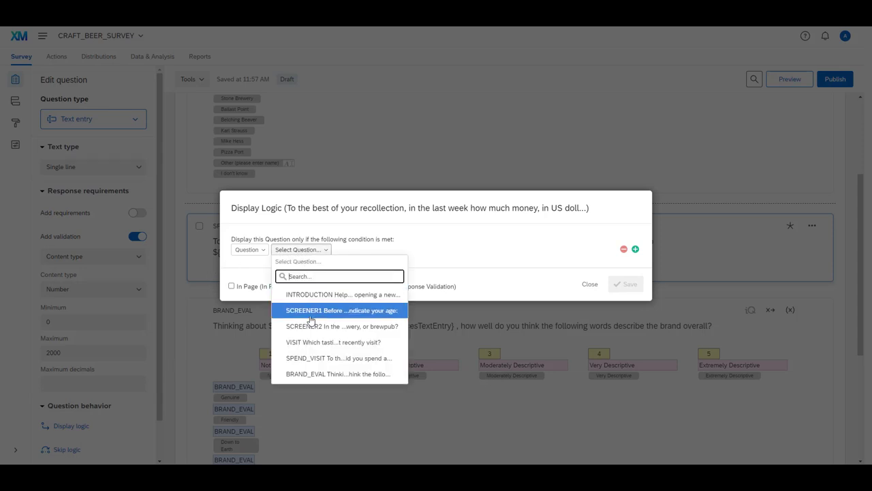
left_click(314, 342)
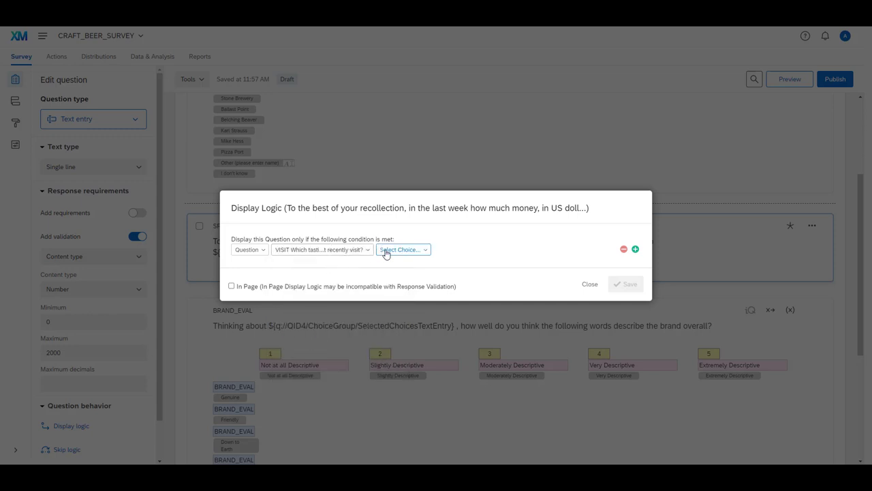
left_click(409, 251)
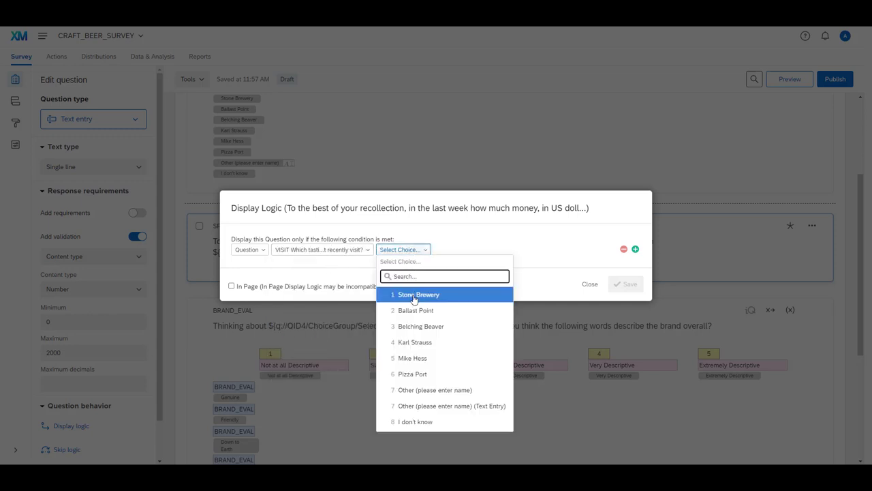
left_click(412, 421)
left_click(457, 250)
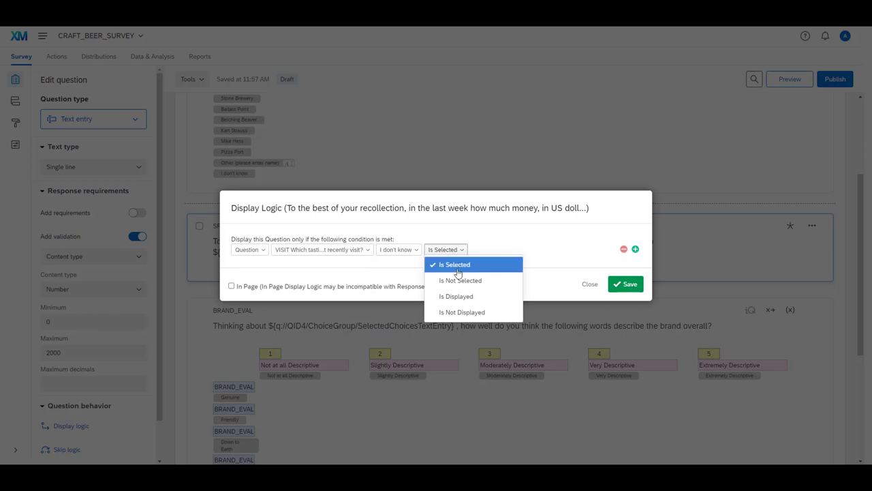
left_click(459, 280)
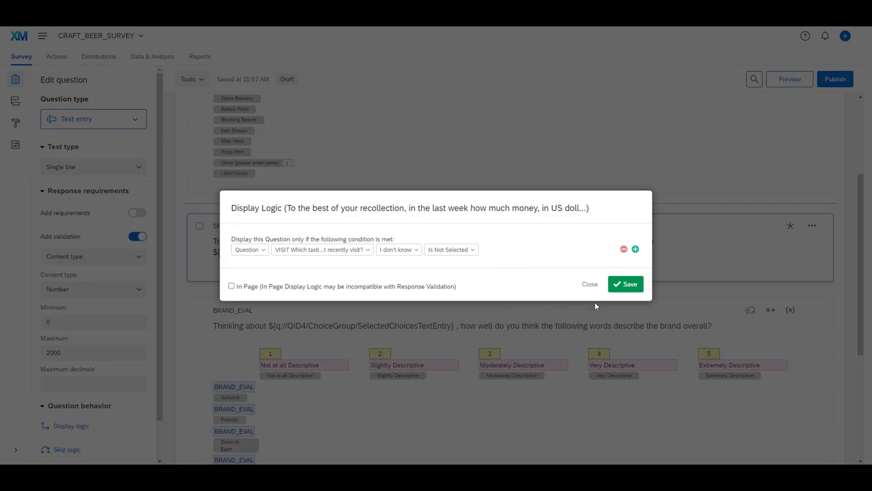
left_click(628, 285)
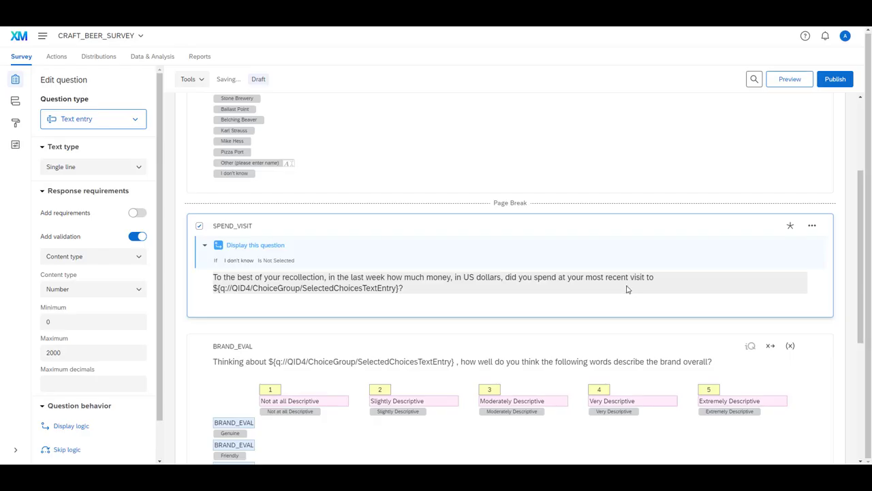
scroll(647, 272, "down", 3)
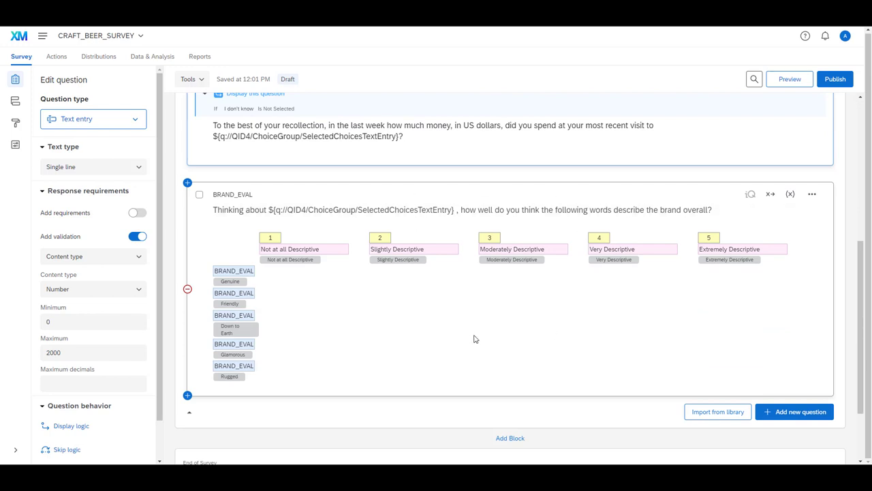
- Give BRAND_EVAL display logic: VISIT, choice I don't know, Is Not Selected
left_click(389, 335)
scroll(102, 341, "down", 10)
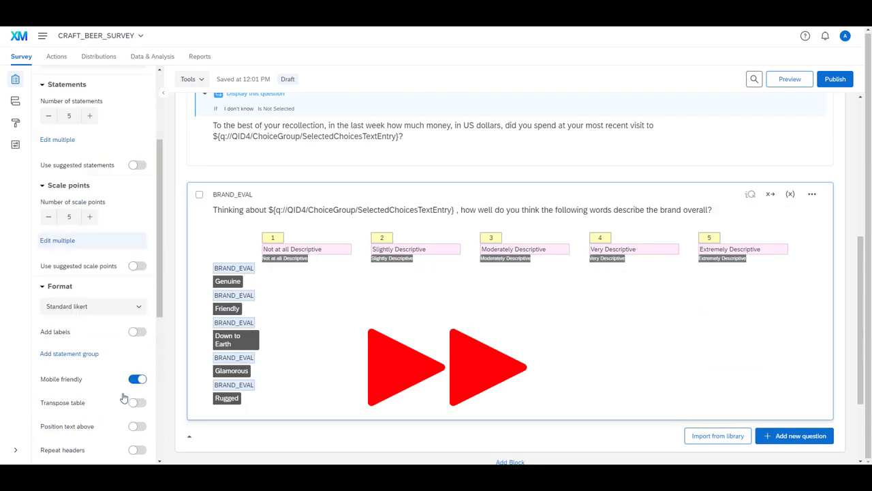
left_click(73, 269)
left_click(302, 249)
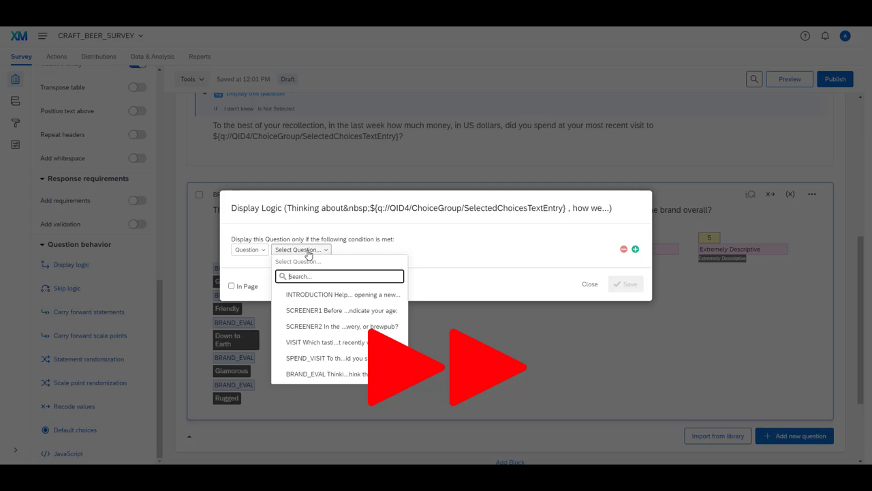
left_click(334, 341)
left_click(402, 249)
left_click(415, 421)
left_click(446, 249)
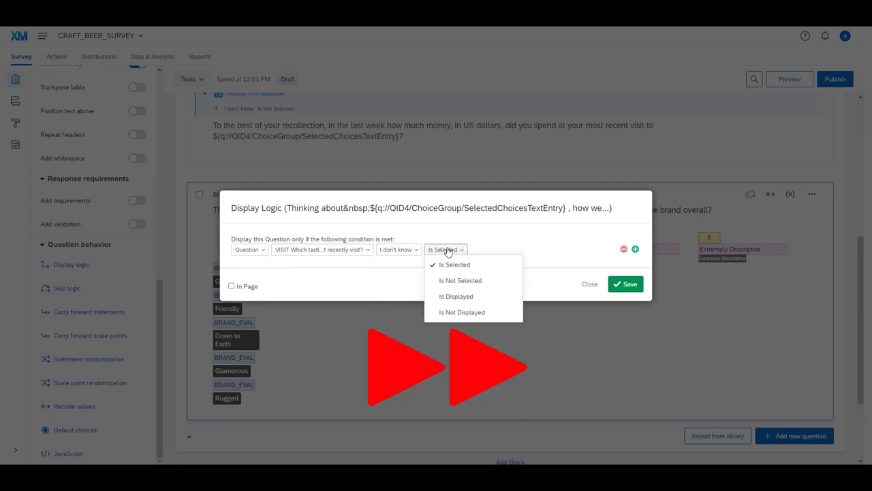
left_click(480, 280)
left_click(625, 283)
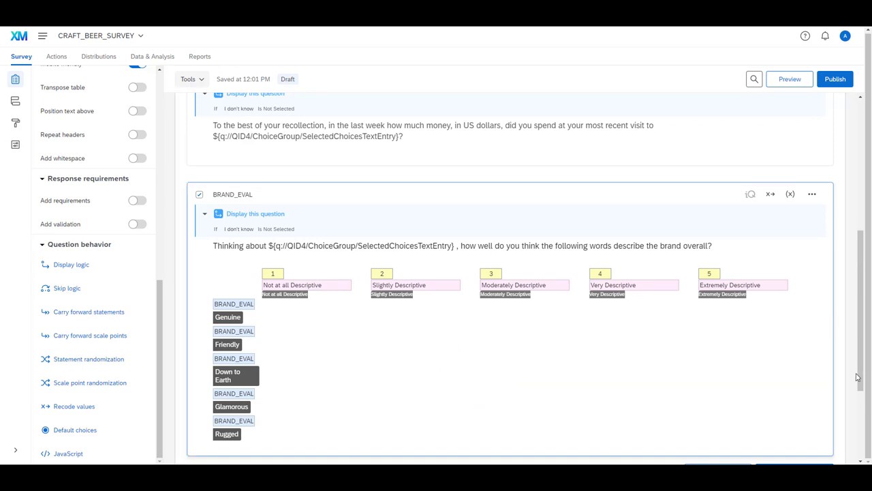
left_click_drag(860, 384, 863, 286)
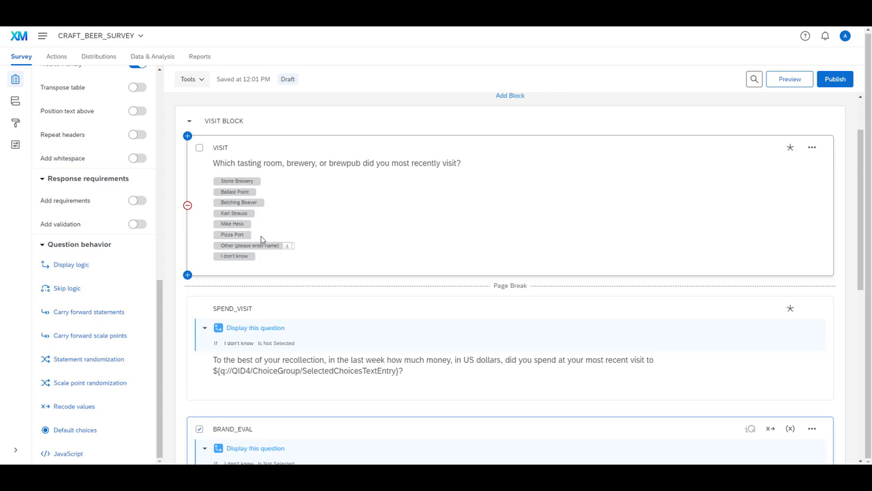
- Set VISIT to Advanced Randomization, randomizing Stone Brewery through Pizza Port only
left_click(347, 220)
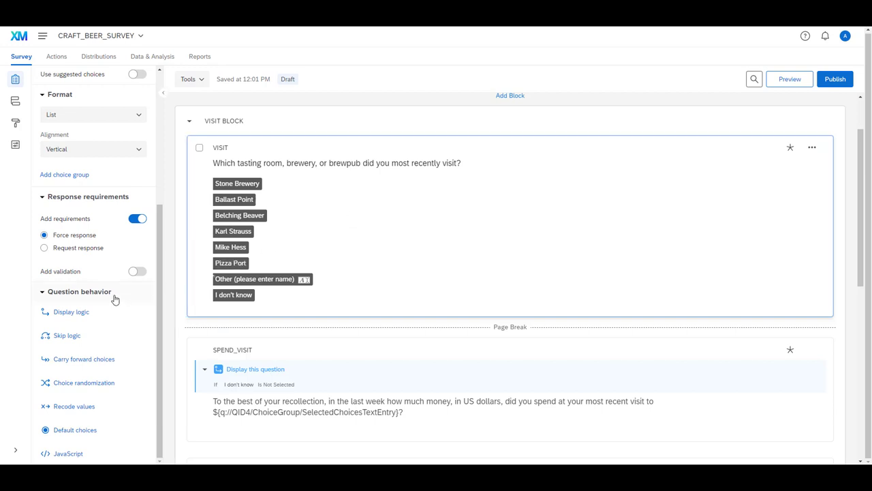
left_click(110, 386)
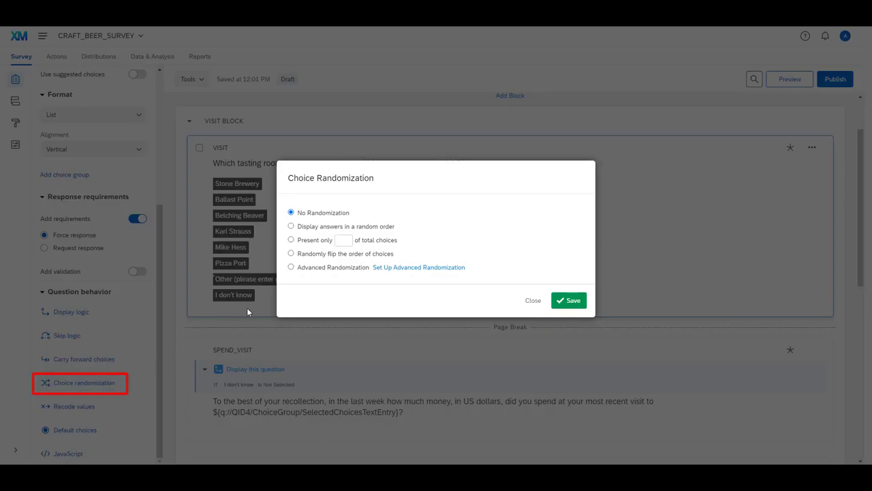
left_click(291, 268)
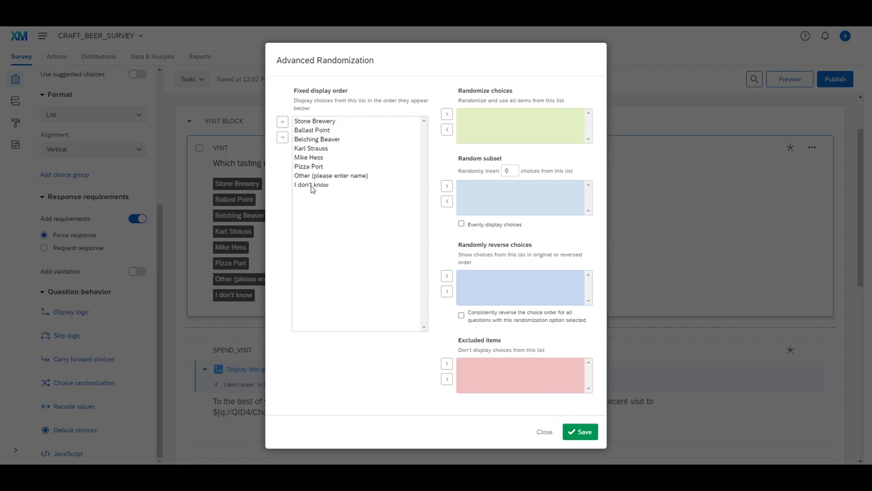
left_click_drag(310, 167, 312, 123)
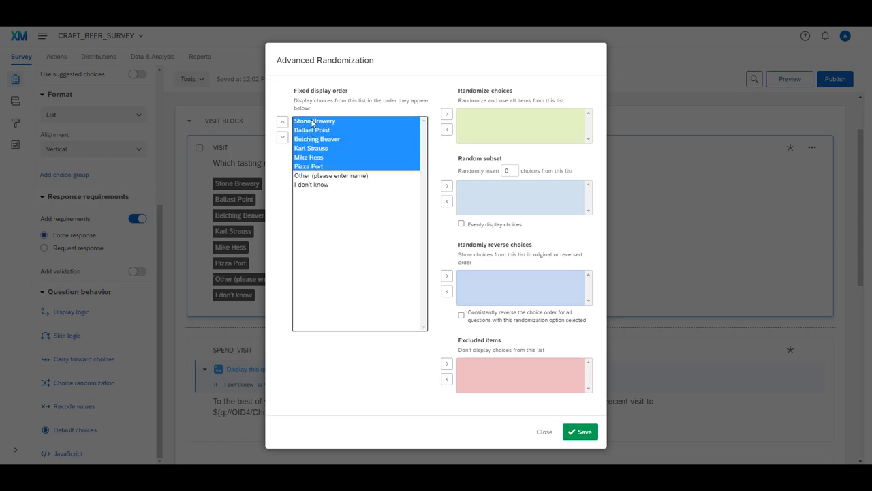
left_click(447, 114)
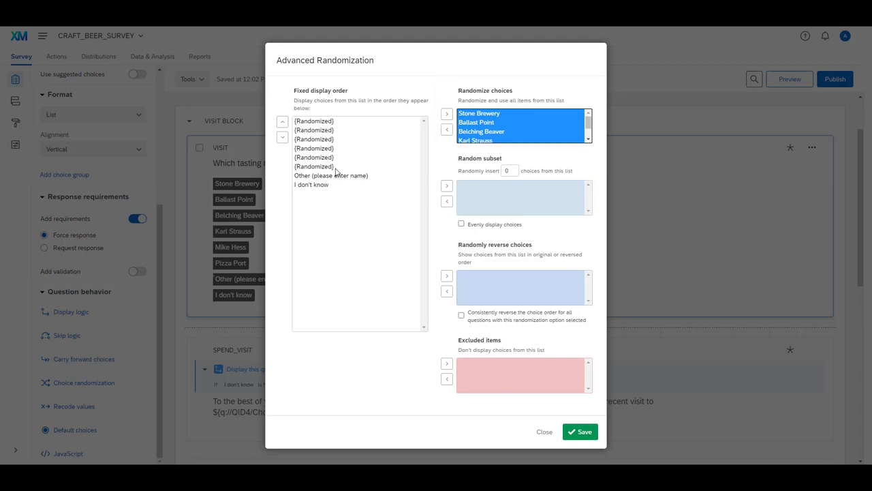
left_click(579, 431)
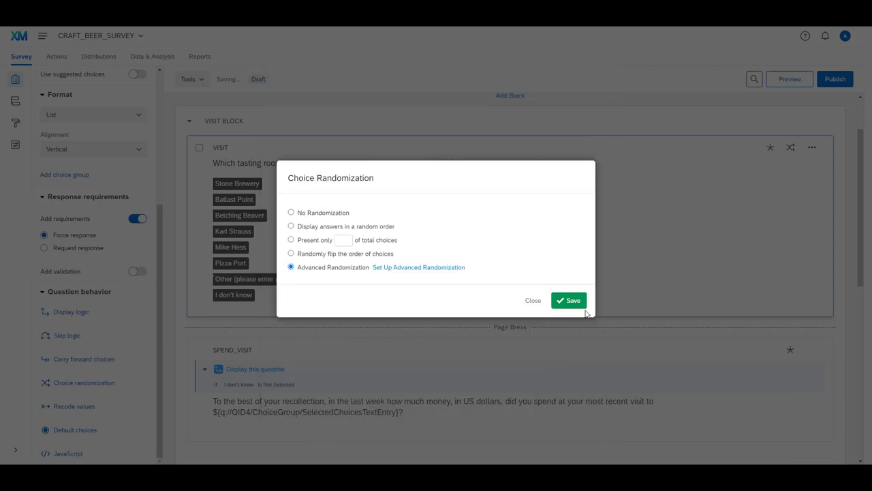
left_click(580, 302)
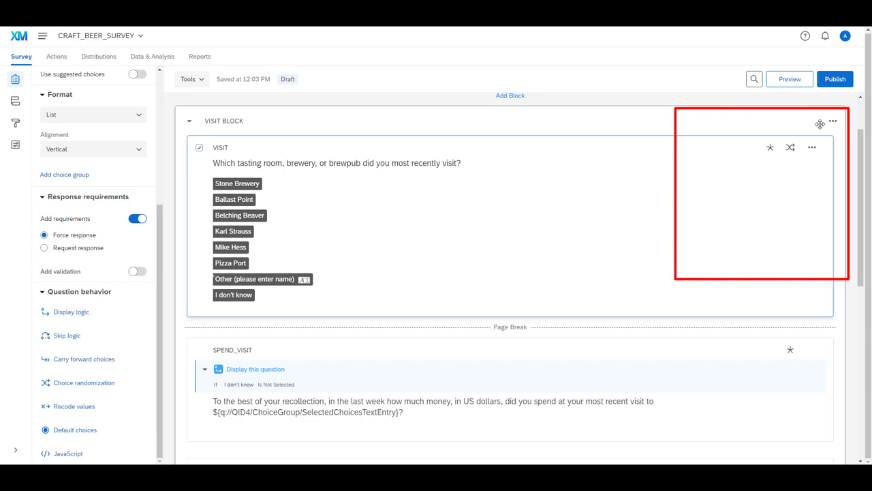
- Preview the VISIT block to check the shuffled brewery order
left_click(833, 123)
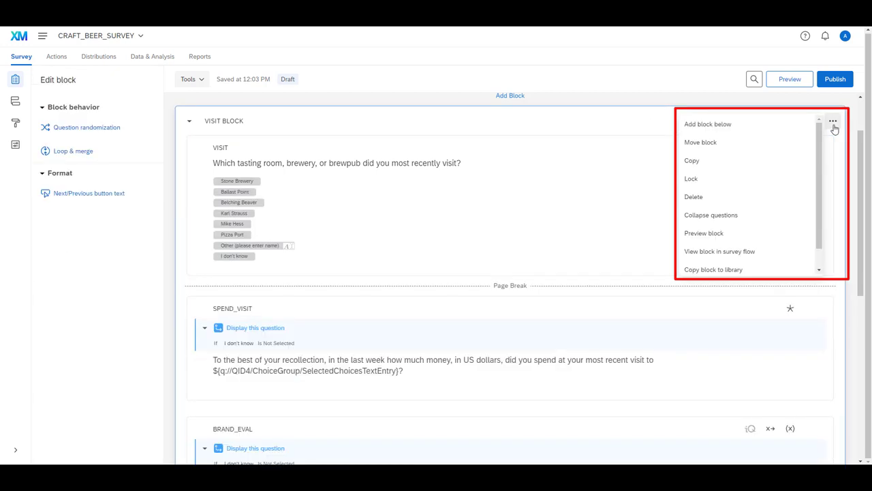
left_click(704, 233)
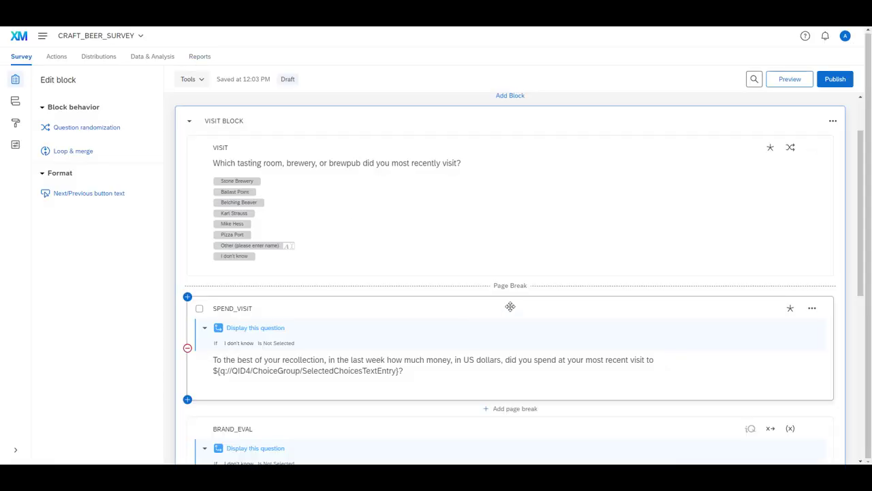
scroll(509, 306, "down", 1)
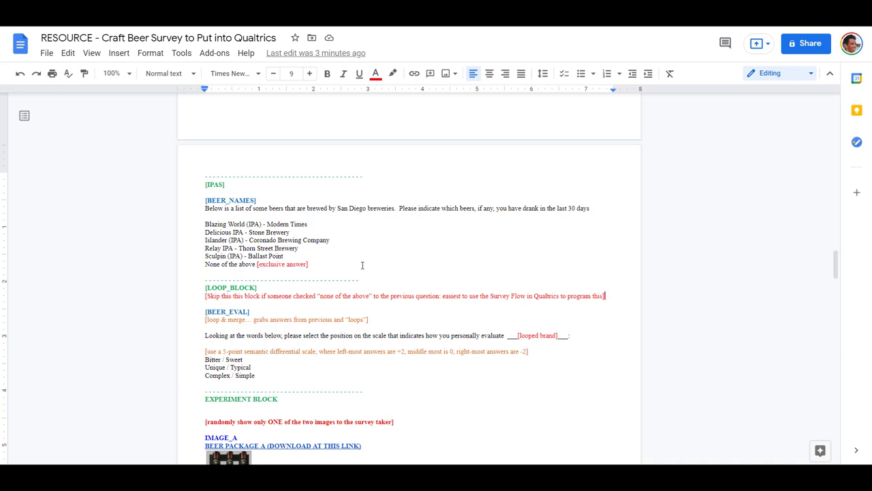
- Scroll the resource document to the IPAS block's BEER_NAMES question
scroll(361, 264, "down", 2)
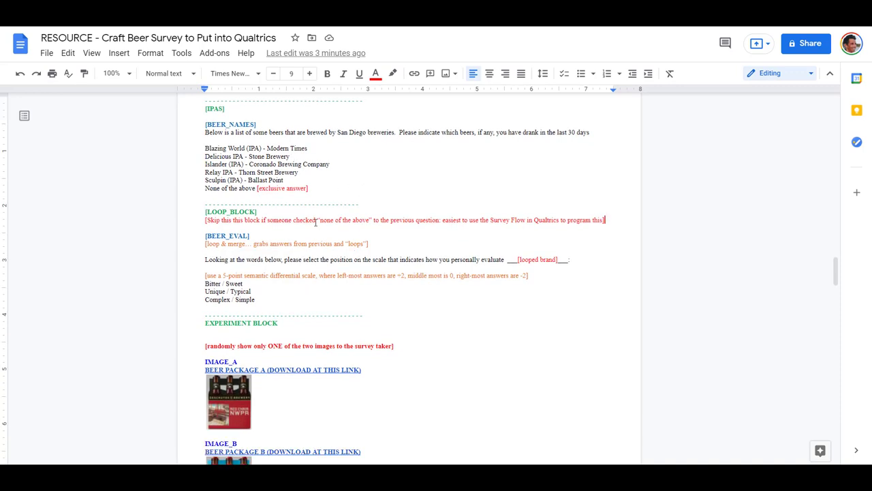
scroll(216, 300, "up", 2)
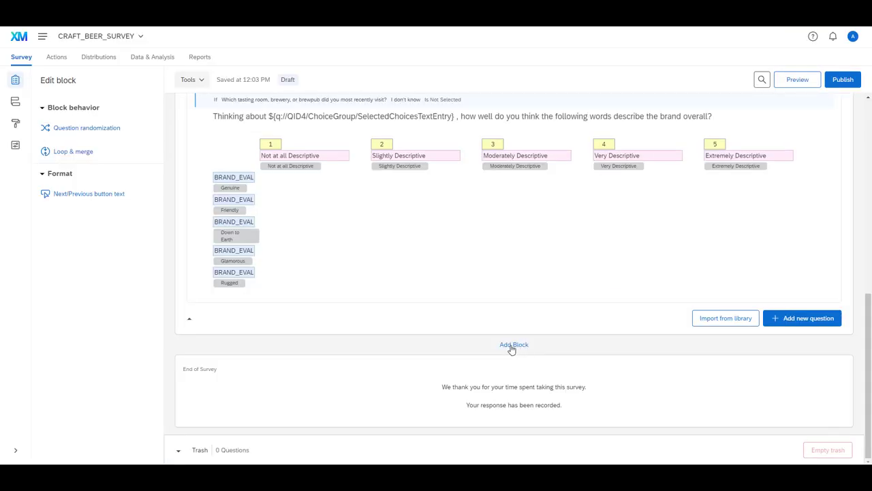
- Add a new block before End of Survey and name it IPAS
left_click(512, 346)
scroll(280, 362, "down", 1)
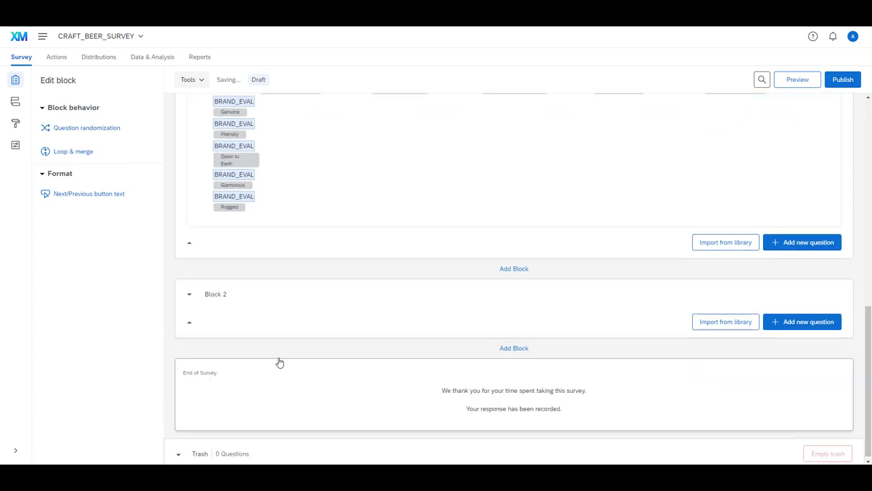
left_click(222, 295)
type("IPAS")
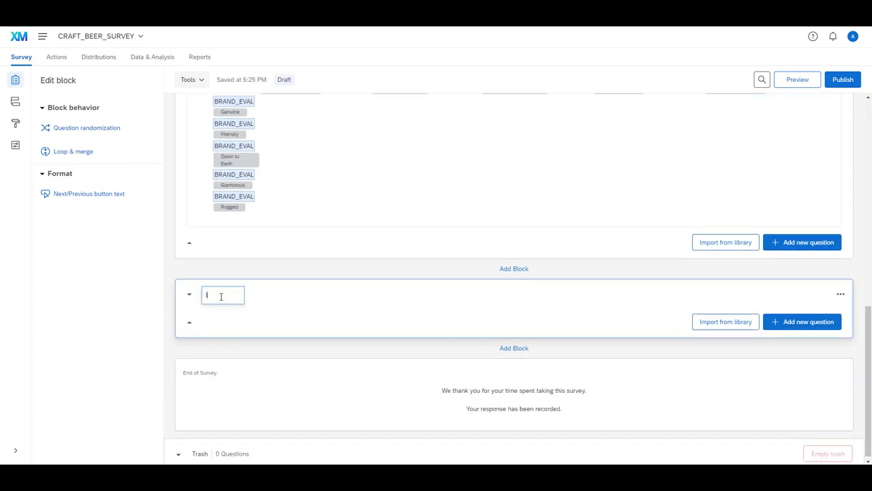
- Add a multiple-choice question to IPAS with the spec's question sentence pasted as its text
left_click(821, 330)
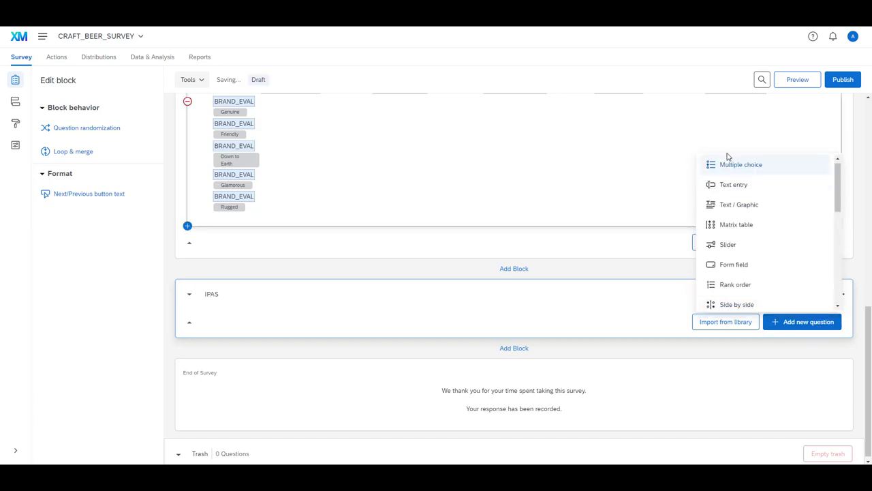
left_click(726, 163)
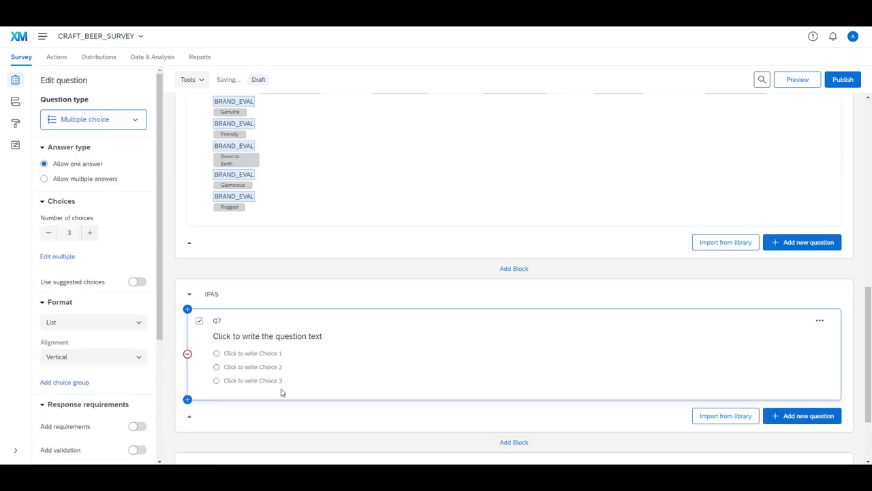
mouse_move(257, 462)
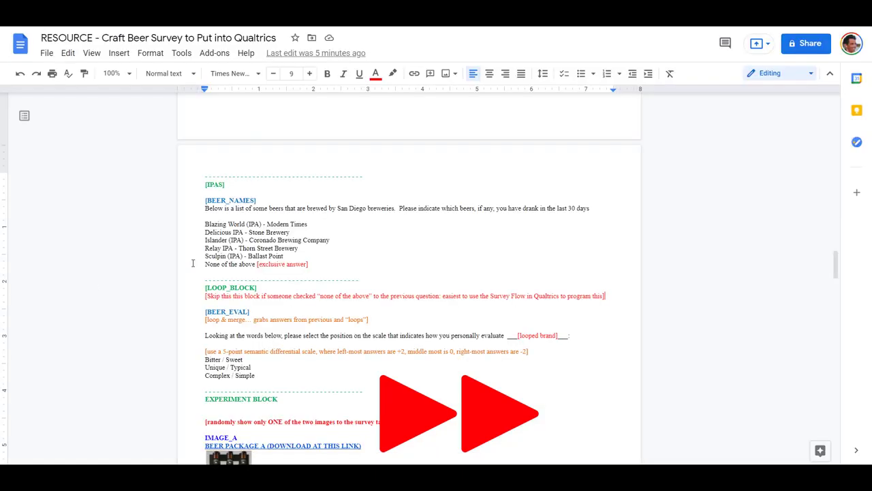
left_click_drag(206, 208, 590, 208)
key("ctrl+c")
key("alt+Tab")
left_click(270, 335)
key("ctrl+v")
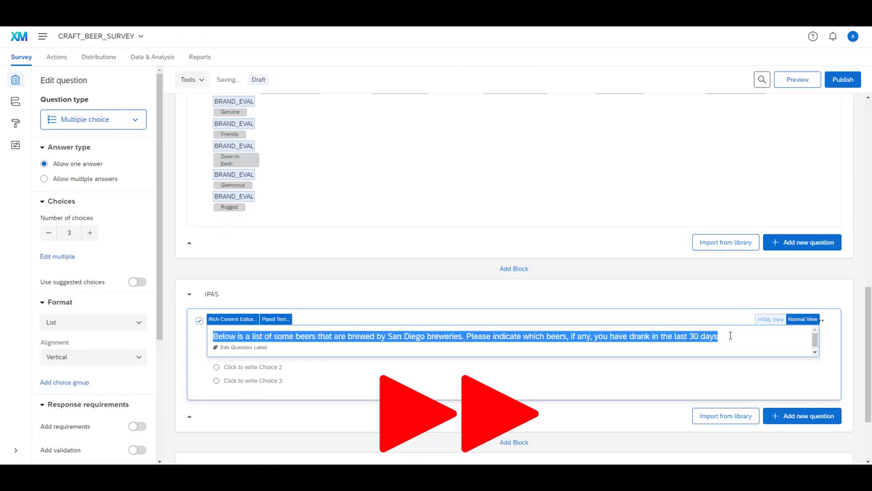
- Replace the placeholder choices with the six beer names pasted from the spec
key("alt+Tab")
left_click_drag(205, 224, 308, 264)
key("alt+Tab")
left_click(66, 257)
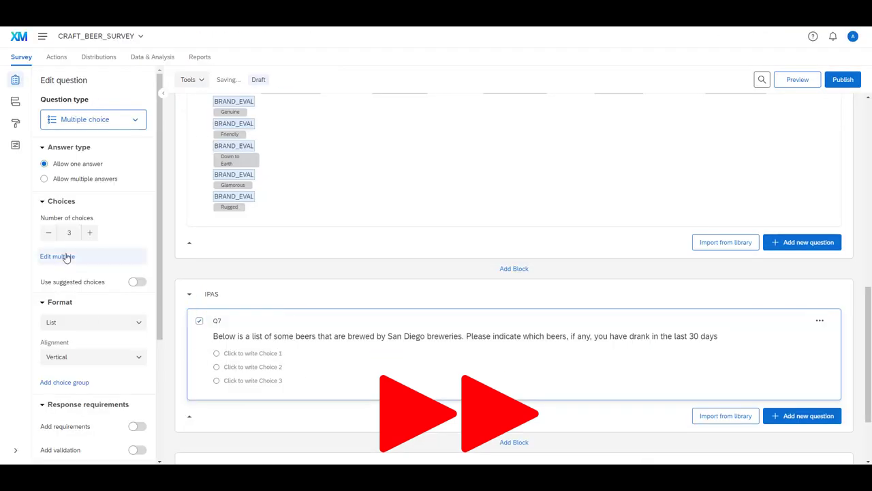
key("ctrl+v")
left_click(521, 302)
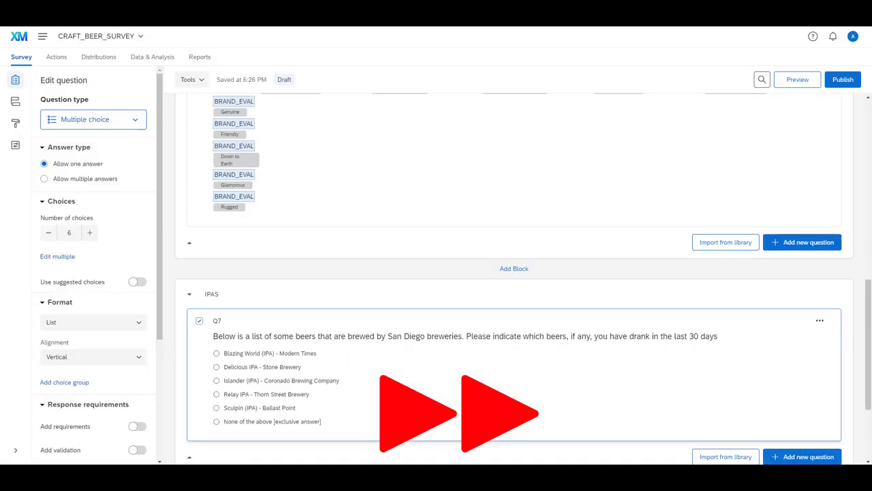
- Rename the question label from Q7 to BEER_NAMES
left_click(216, 320)
key("alt+Tab")
key("alt+Tab")
type("BEER_NAMES")
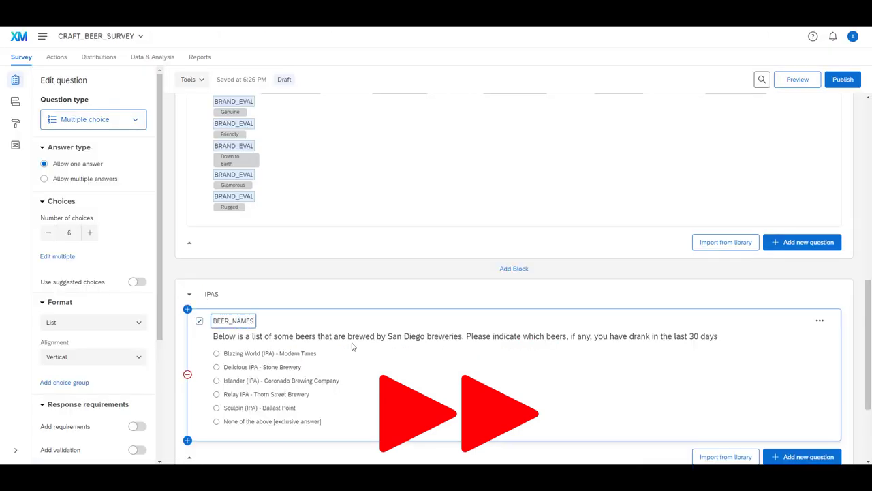
left_click(352, 347)
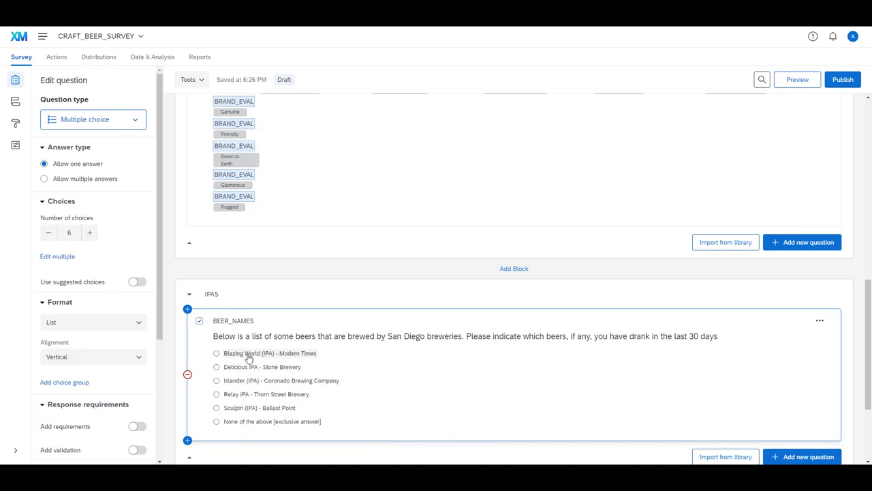
- Allow multiple answers and trim the last choice to 'None of the above'
left_click(44, 179)
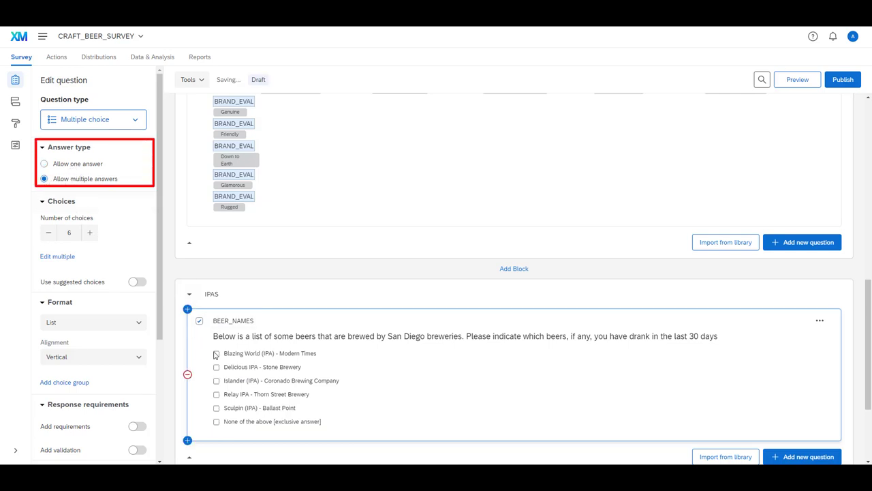
left_click(263, 423)
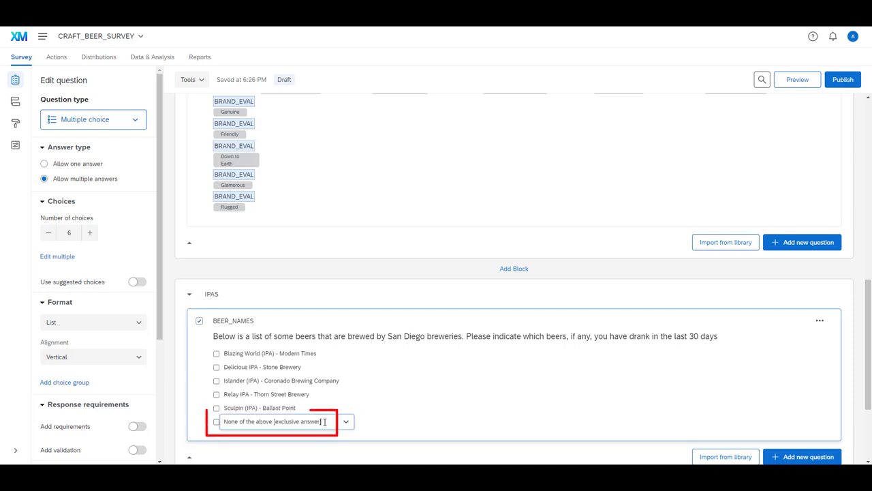
key("BackSpace")
key("BackSpace")
key("BackSpace")
key("BackSpace")
key("BackSpace")
key("BackSpace")
key("BackSpace")
key("BackSpace")
key("BackSpace")
key("BackSpace")
key("BackSpace")
key("BackSpace")
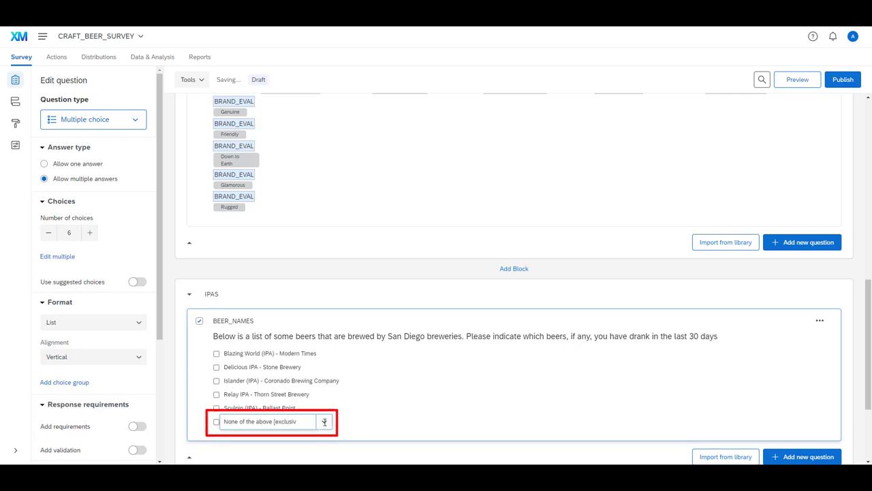
key("BackSpace")
key("BackSpace")
key("BackSpace")
key("BackSpace")
key("BackSpace")
key("BackSpace")
key("BackSpace")
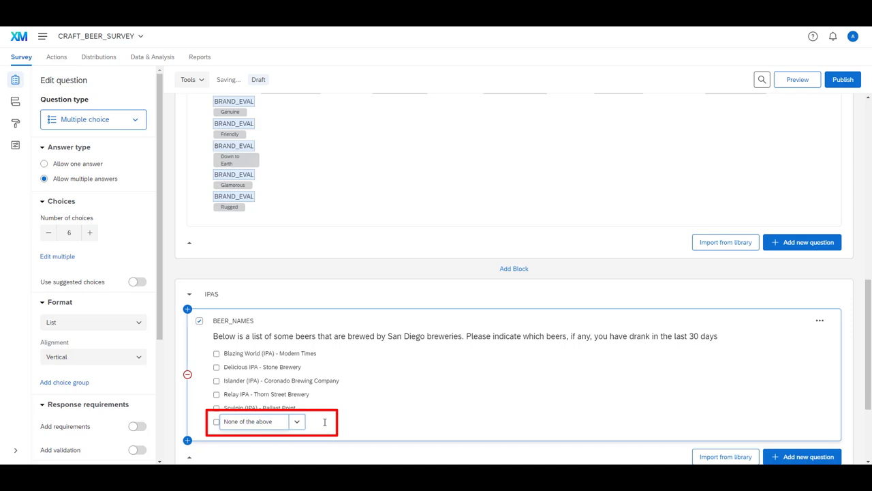
- Make None of the above exclusive and add Force response to BEER_NAMES
left_click(297, 423)
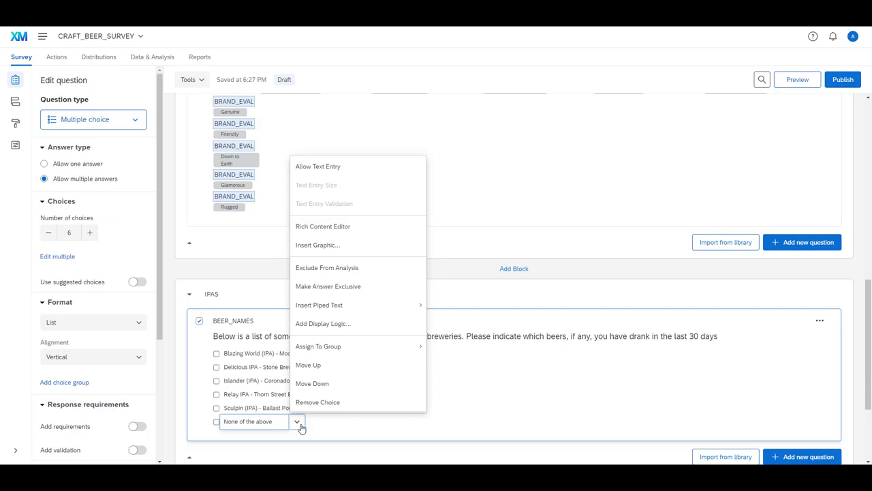
left_click(348, 287)
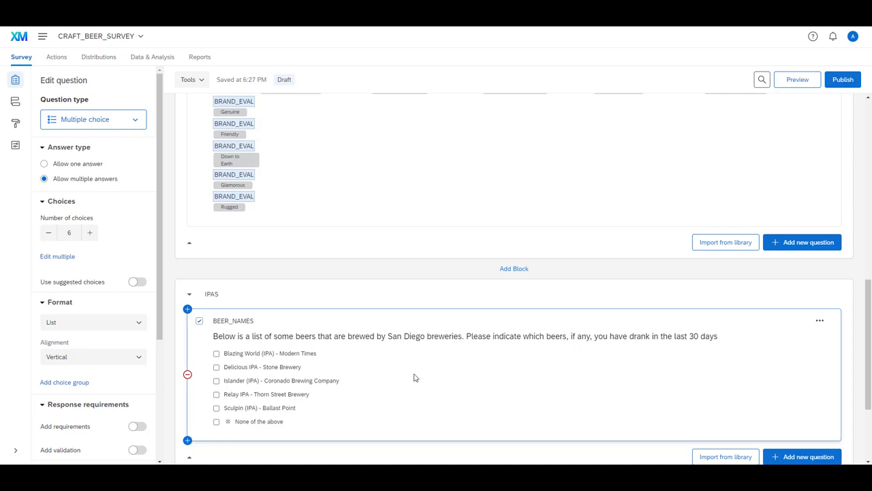
scroll(414, 377, "down", 1)
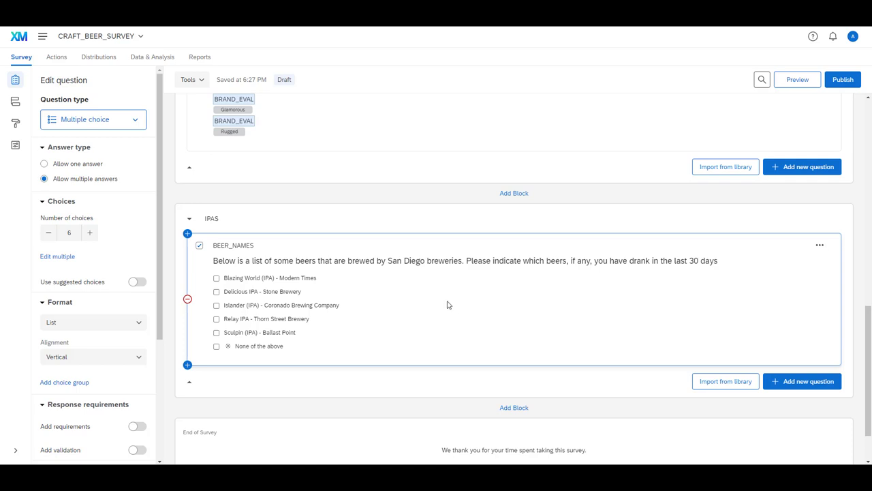
left_click(135, 427)
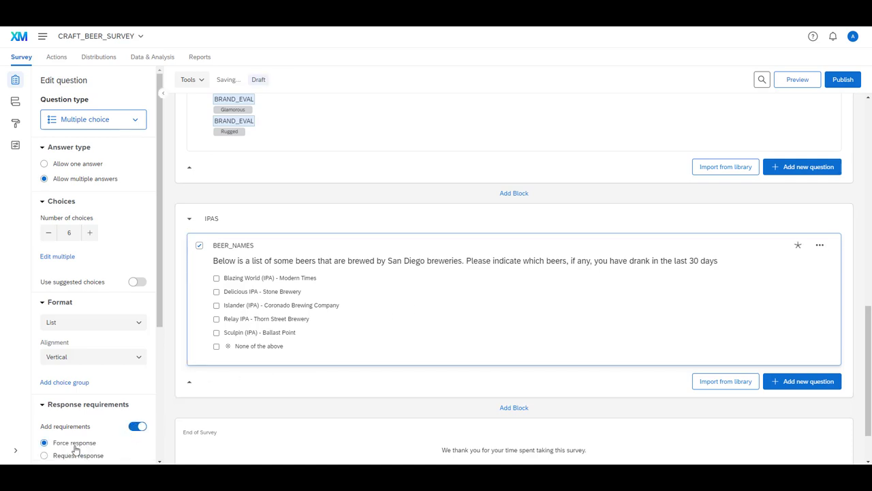
scroll(543, 293, "down", 2)
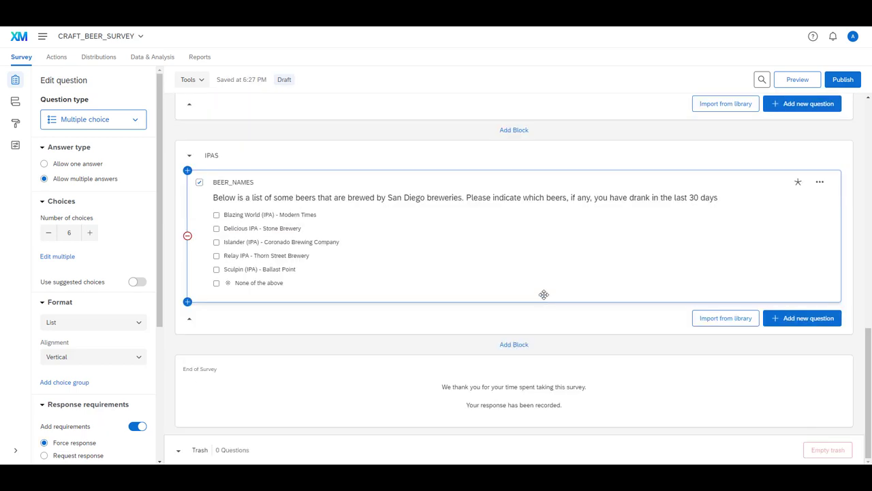
- Add a new block after IPAS and name it LOOP_MERGE
left_click(514, 345)
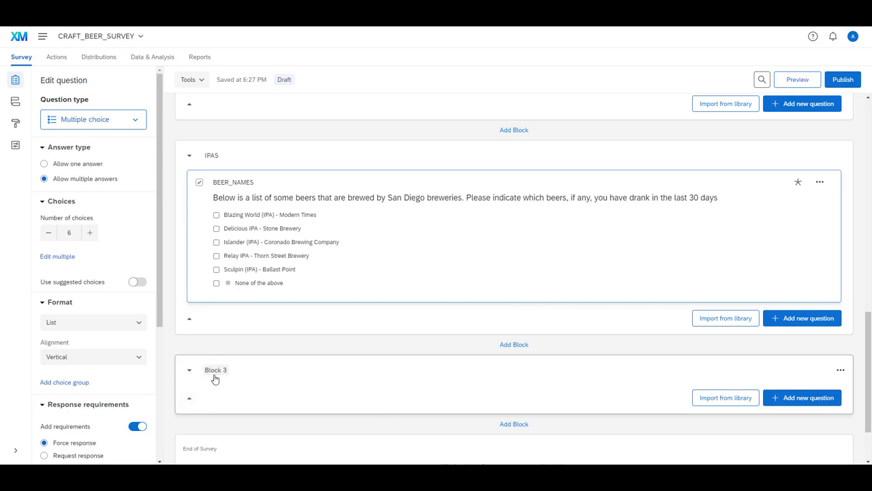
left_click(218, 372)
left_click(219, 355)
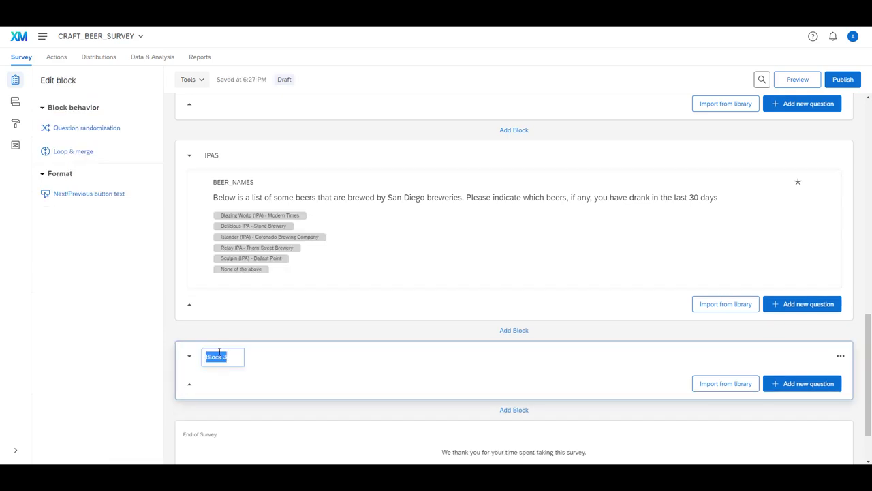
type("LOOP_MERGE")
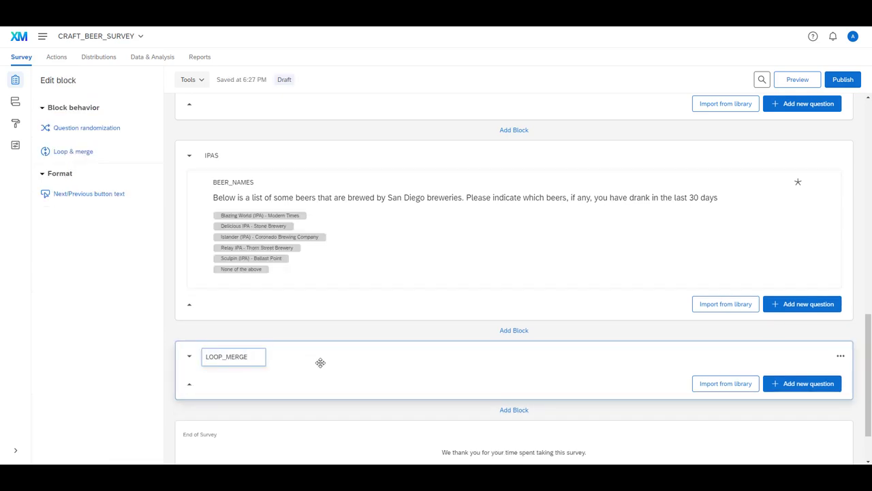
left_click(320, 362)
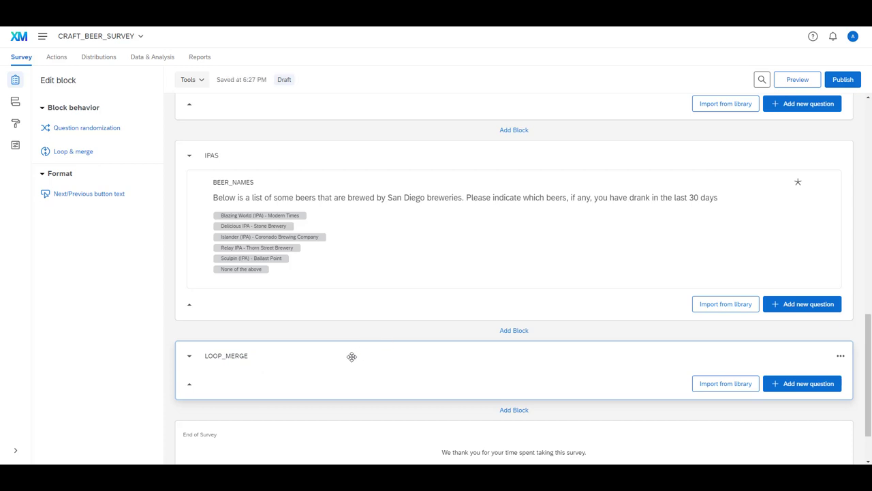
- Add a Matrix table question to the LOOP_MERGE block
scroll(741, 396, "down", 1)
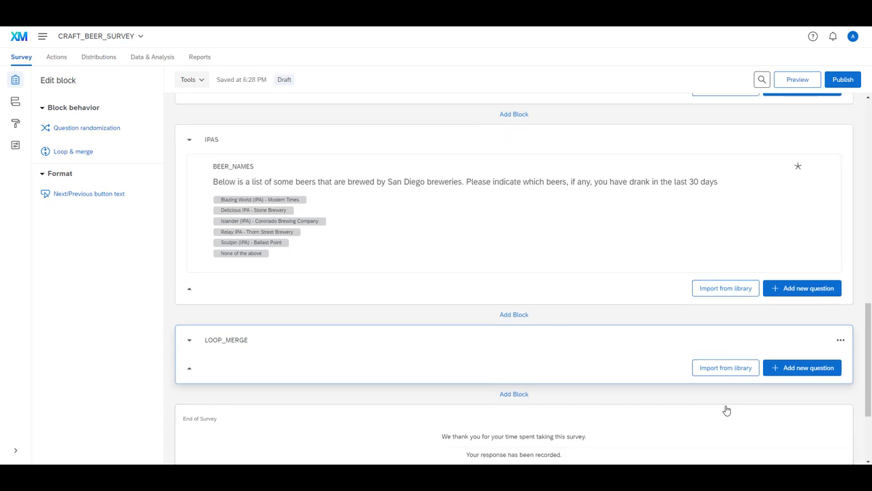
left_click(802, 372)
scroll(743, 266, "down", 3)
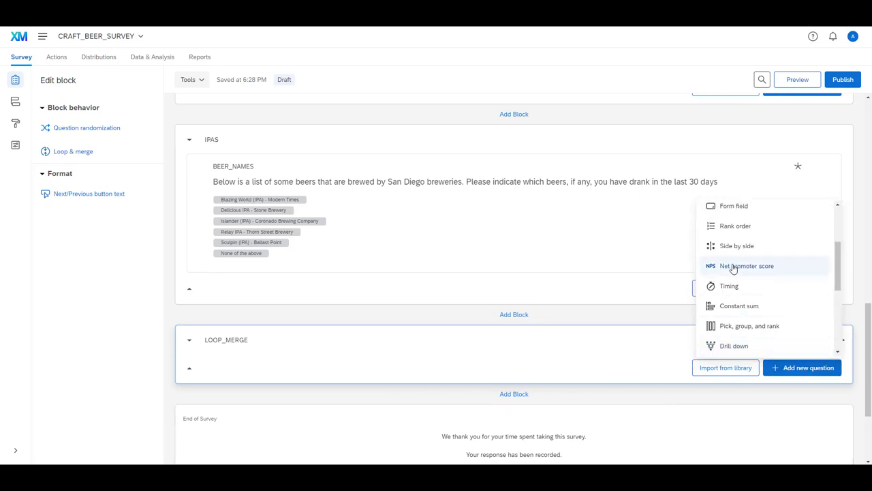
scroll(763, 276, "up", 3)
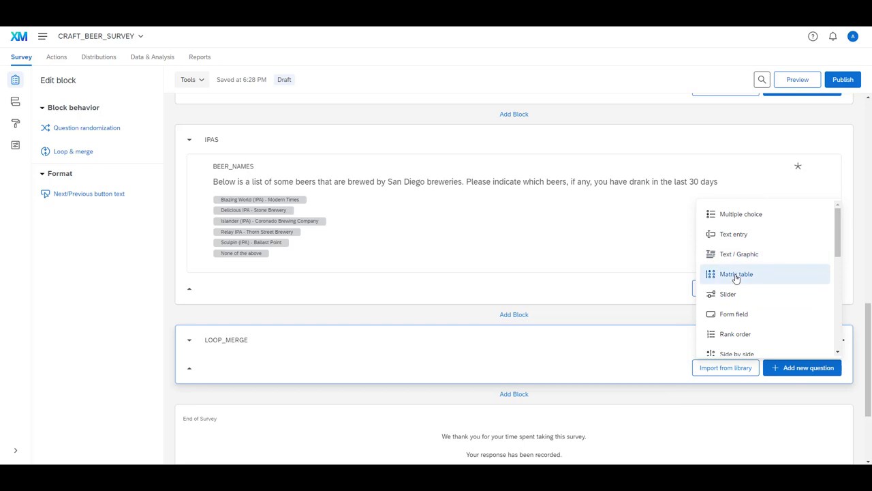
left_click(736, 274)
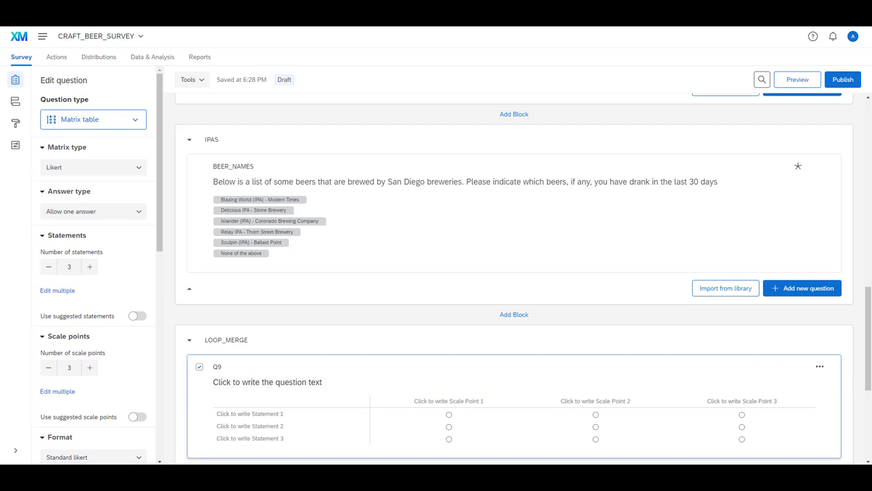
- Paste the 'Looking at the words below' line from the resource document as the question text
key("alt+Tab")
left_click_drag(204, 335, 574, 335)
key("ctrl+c")
key("alt+Tab")
left_click(288, 383)
key("ctrl+v")
- Replace the matrix statements with Bitter / Sweet, Unique / Typical and Complex / Simple
key("alt+Tab")
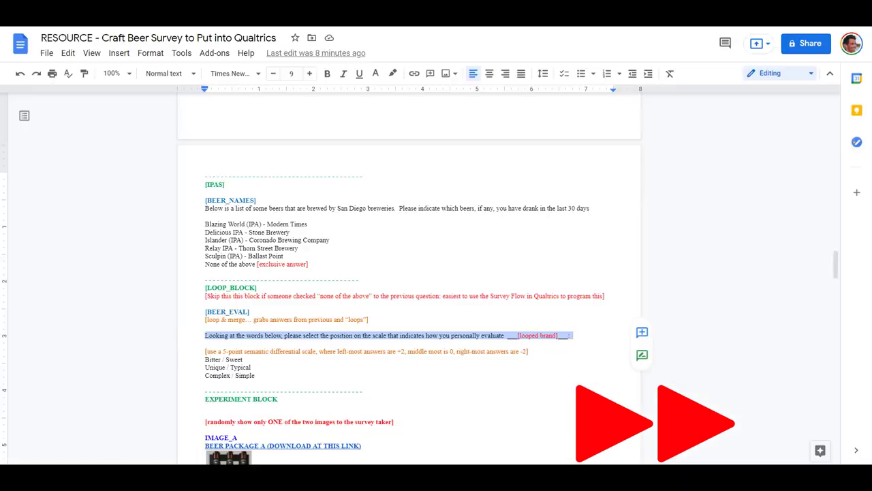
left_click_drag(255, 375, 204, 359)
key("ctrl+c")
key("alt+Tab")
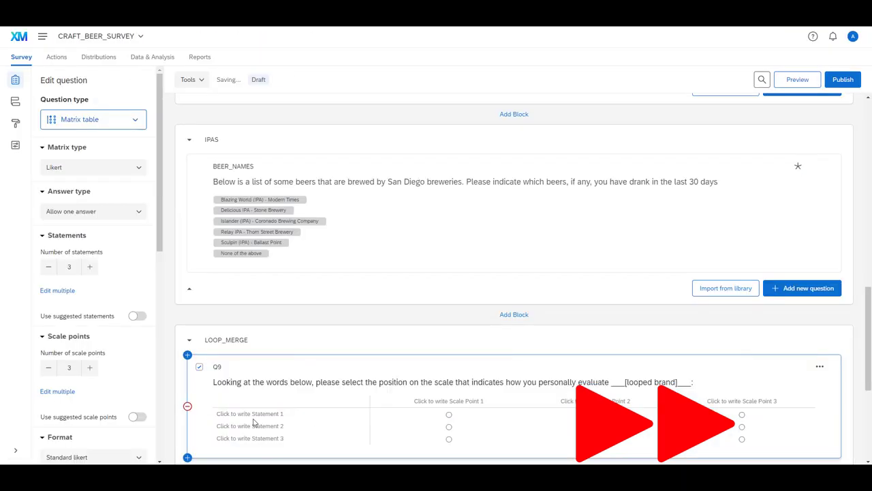
left_click(57, 290)
key("ctrl+a")
key("ctrl+v")
left_click(522, 301)
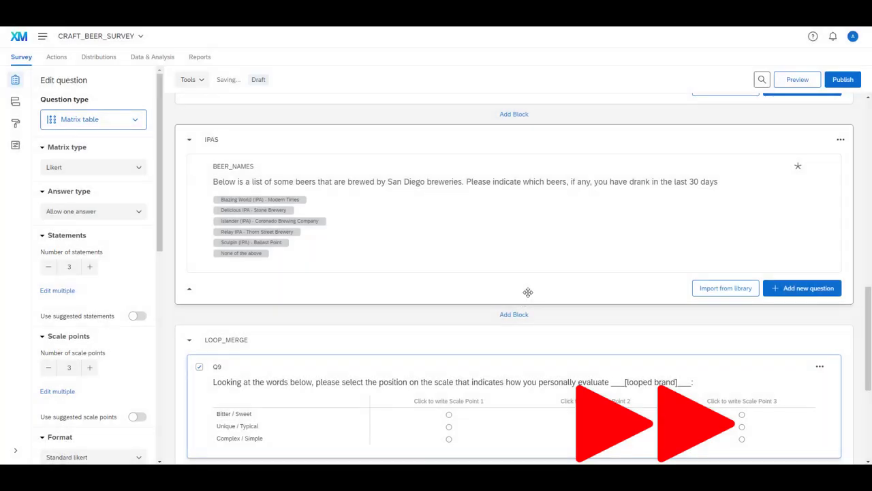
- Rename question Q9 to BRAND_EVAL
scroll(526, 291, "down", 1)
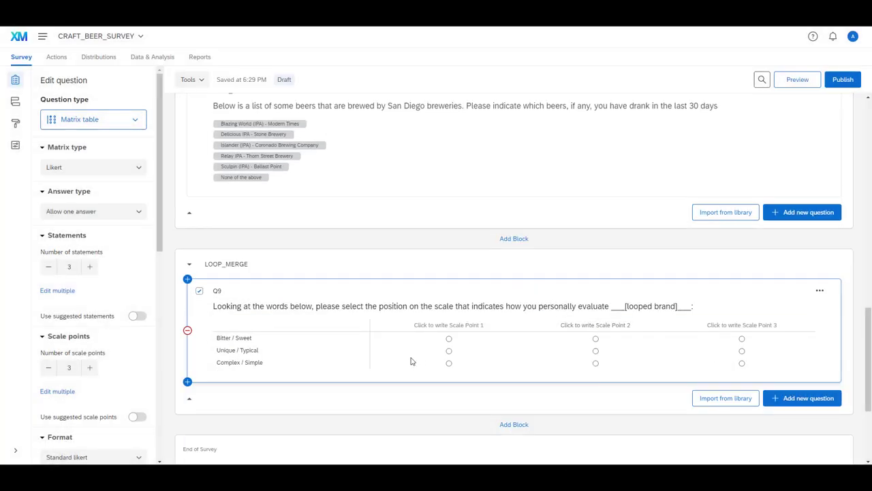
left_click(216, 291)
type("BRAND_EVAL")
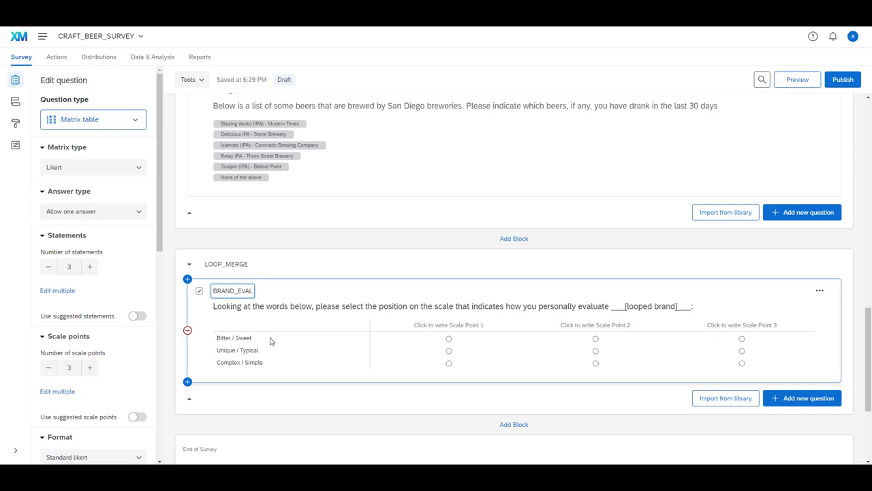
- Make BRAND_EVAL a bipolar matrix and label the first row Bitter–Sweet
left_click(68, 168)
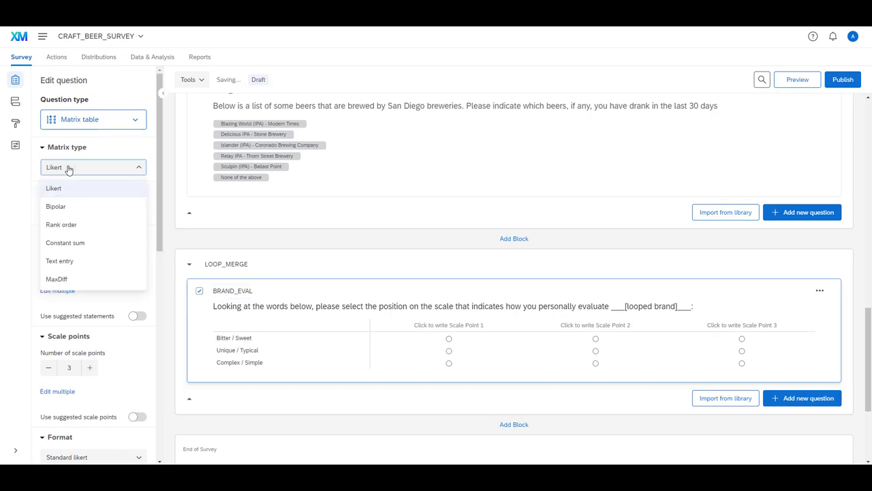
left_click(60, 206)
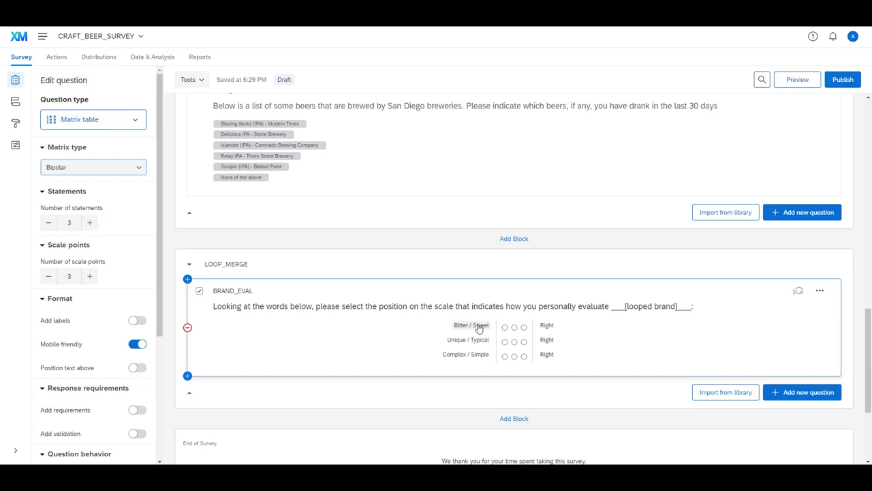
left_click(548, 325)
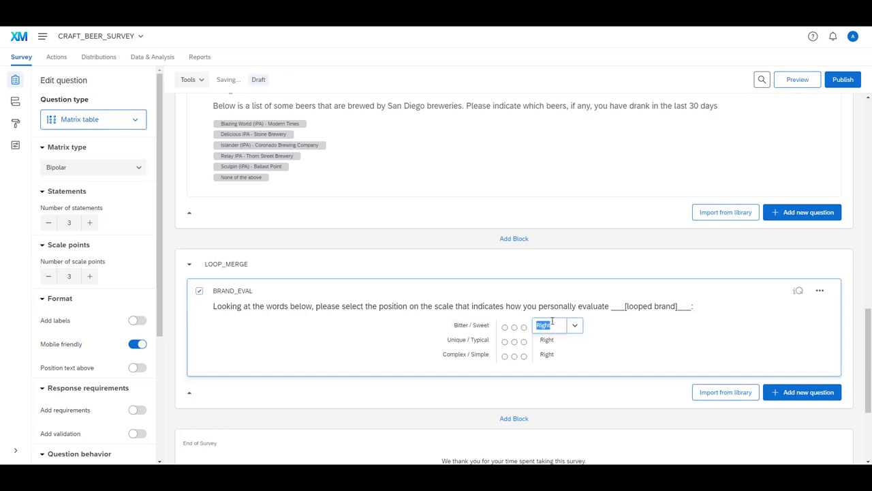
type("Sweet")
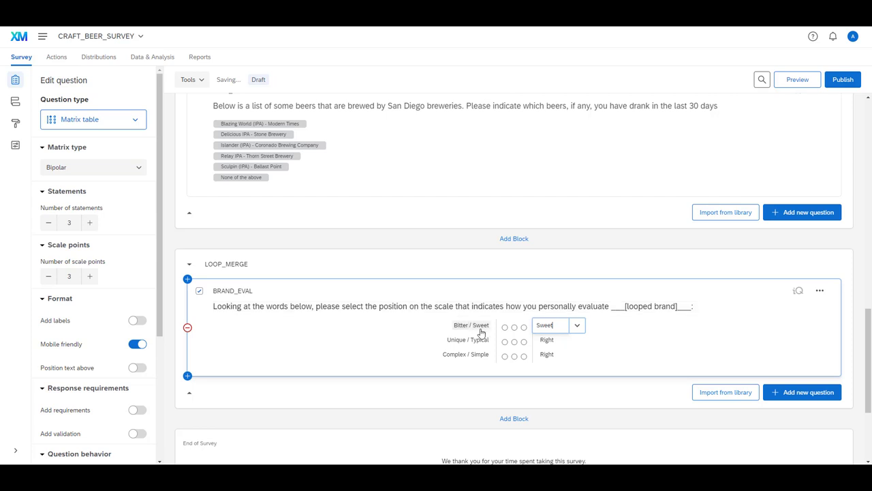
left_click(481, 330)
left_click(492, 325)
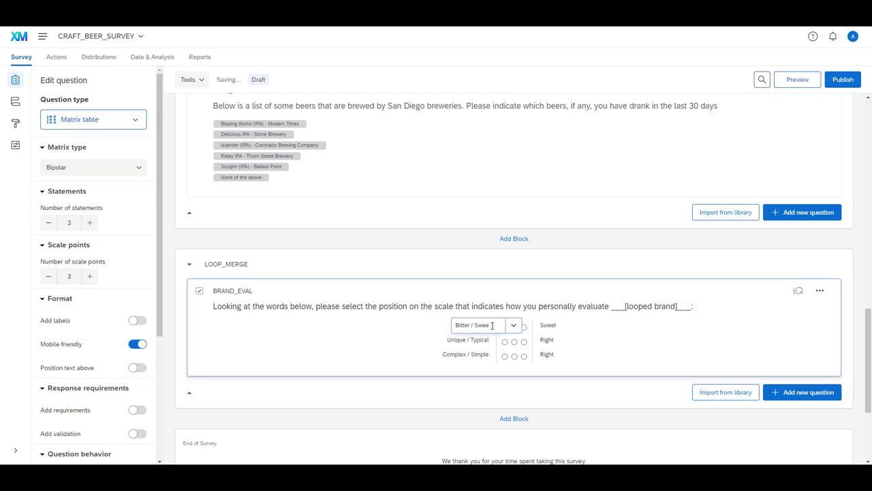
key("BackSpace")
key("BackSpace")
key("BackSpace")
key("BackSpace")
key("BackSpace")
key("BackSpace")
key("BackSpace")
key("BackSpace")
- Label the remaining rows Unique–Typical and Complex–Simple
left_click(546, 341)
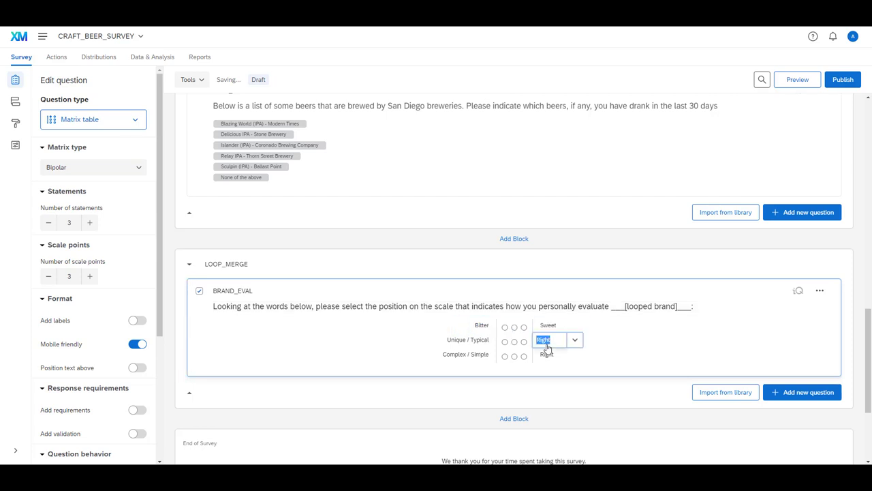
type("Typical")
left_click(546, 354)
type("Simple")
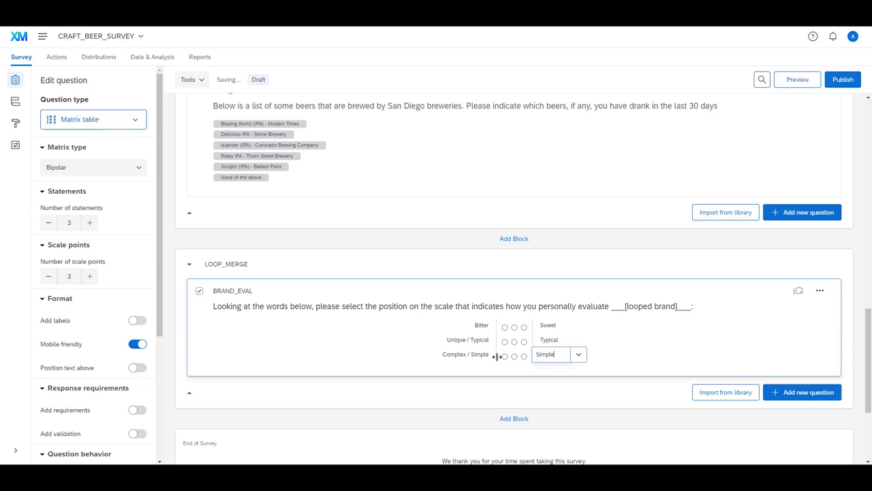
left_click(477, 339)
left_click(488, 339)
key("BackSpace")
key("BackSpace")
key("BackSpace")
key("BackSpace")
key("BackSpace")
key("BackSpace")
key("BackSpace")
key("BackSpace")
key("BackSpace")
key("BackSpace")
left_click(491, 354)
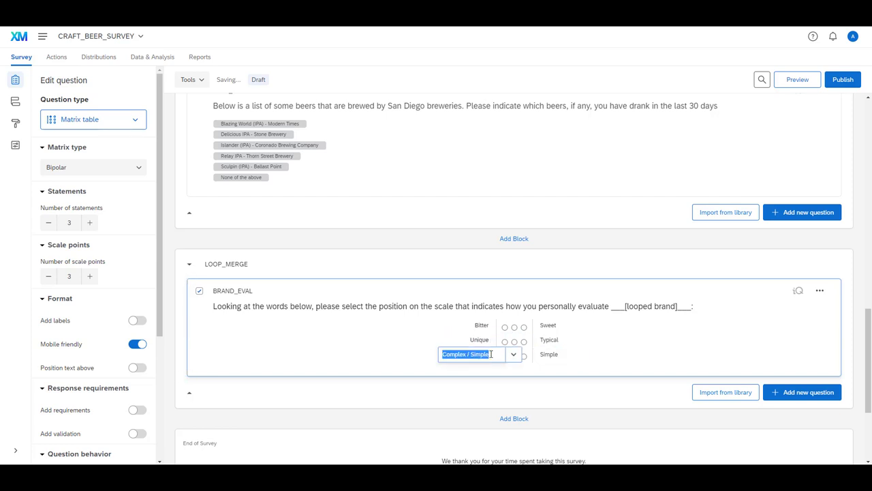
left_click(491, 354)
key("BackSpace")
key("BackSpace")
key("BackSpace")
key("BackSpace")
key("BackSpace")
key("BackSpace")
key("BackSpace")
key("BackSpace")
key("BackSpace")
left_click(409, 354)
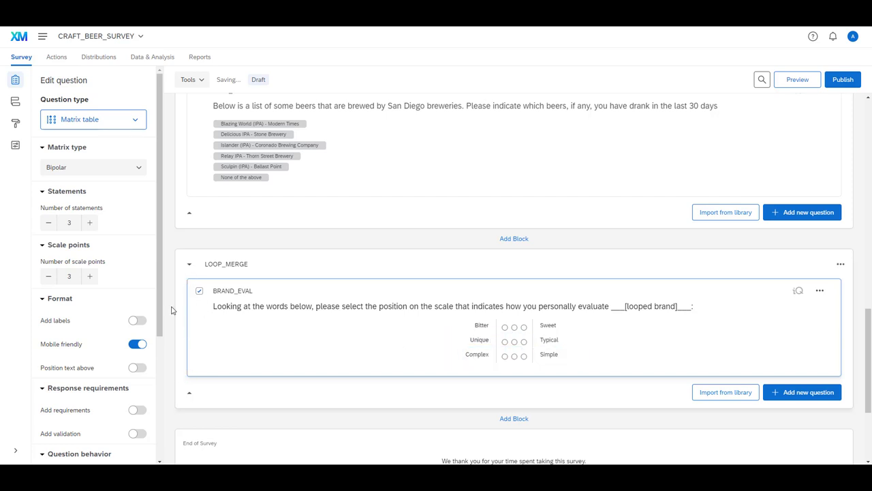
- Raise the number of scale points to 5
left_click(91, 278)
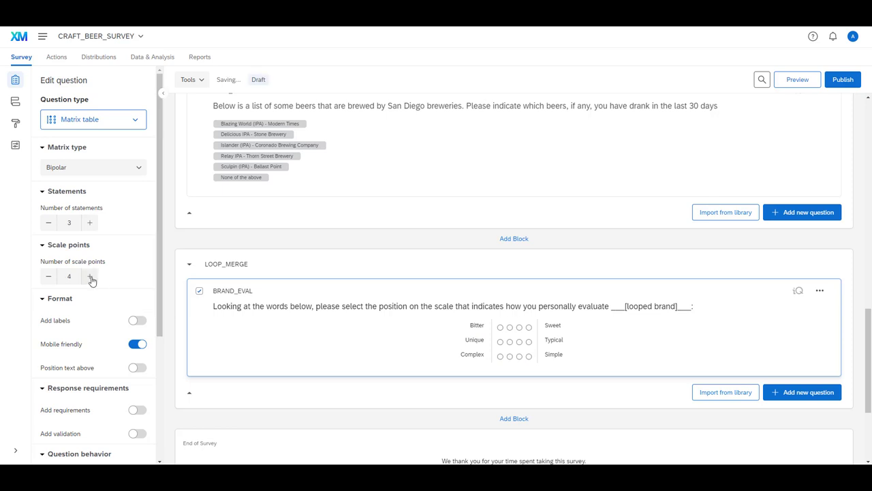
left_click(91, 279)
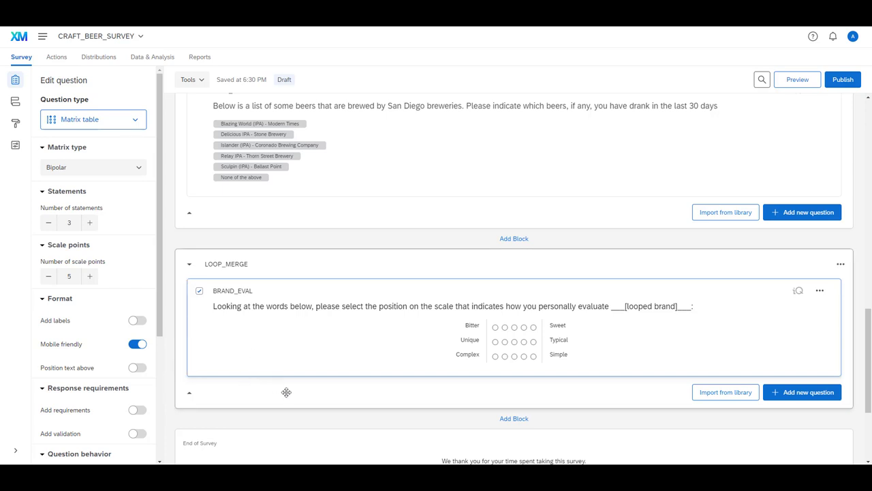
scroll(280, 381, "up", 1)
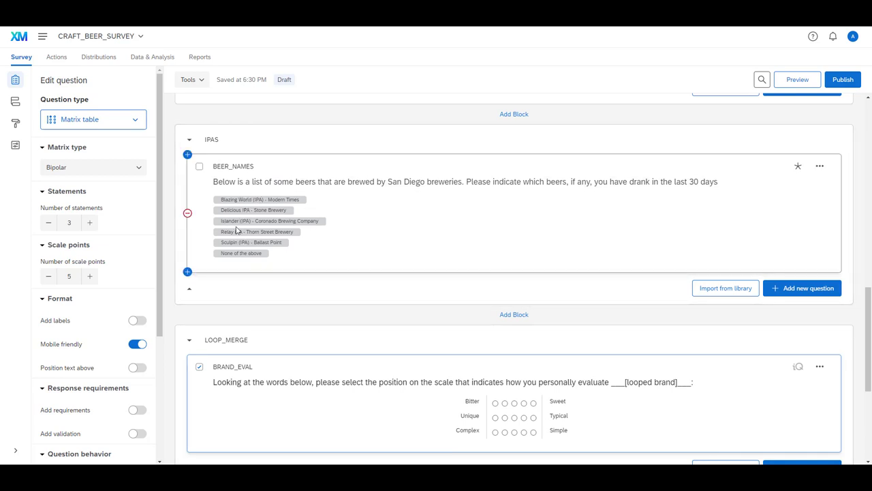
- Turn on Loop & Merge for LOOP_MERGE, looping over the Selected Choices of BEER_NAMES
scroll(341, 245, "down", 1)
left_click(422, 261)
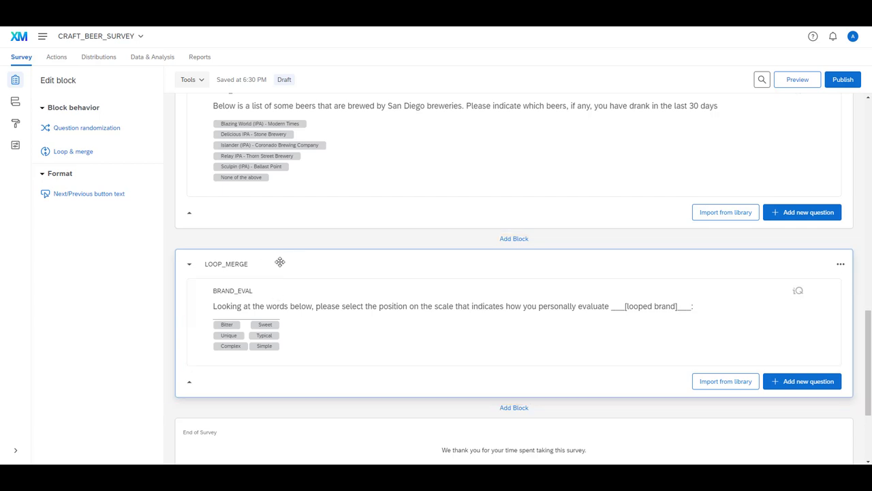
left_click(77, 152)
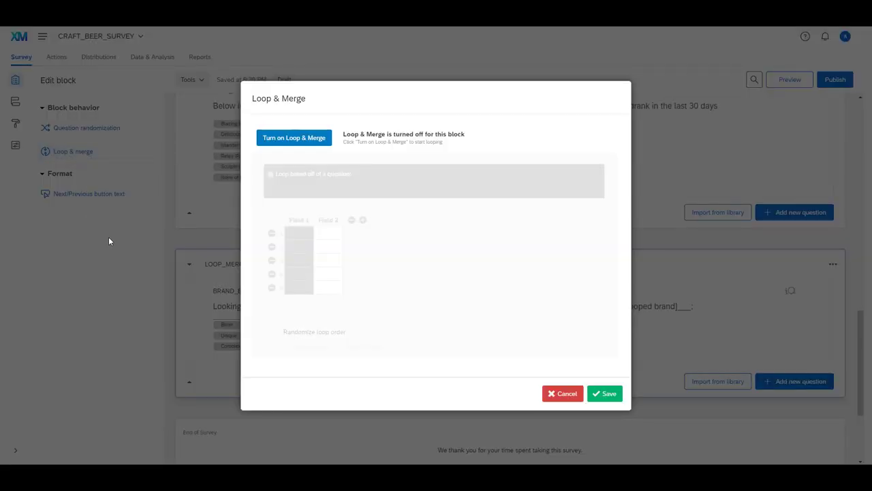
left_click(307, 141)
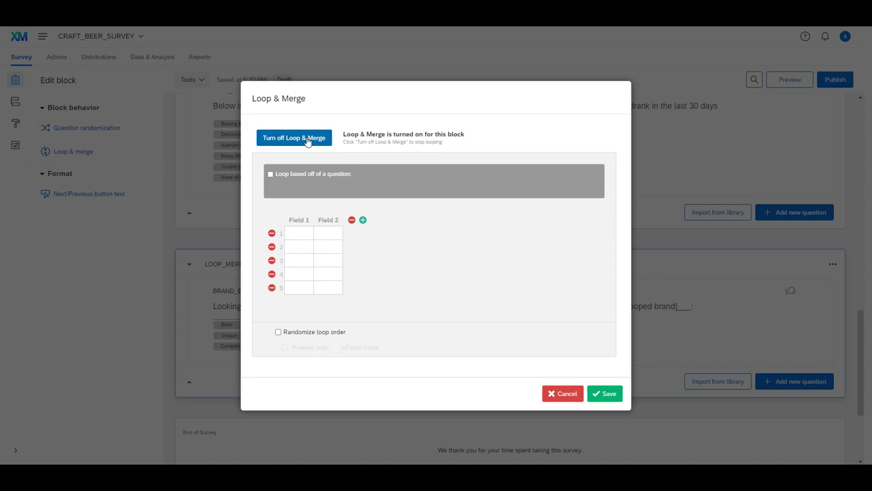
left_click(271, 174)
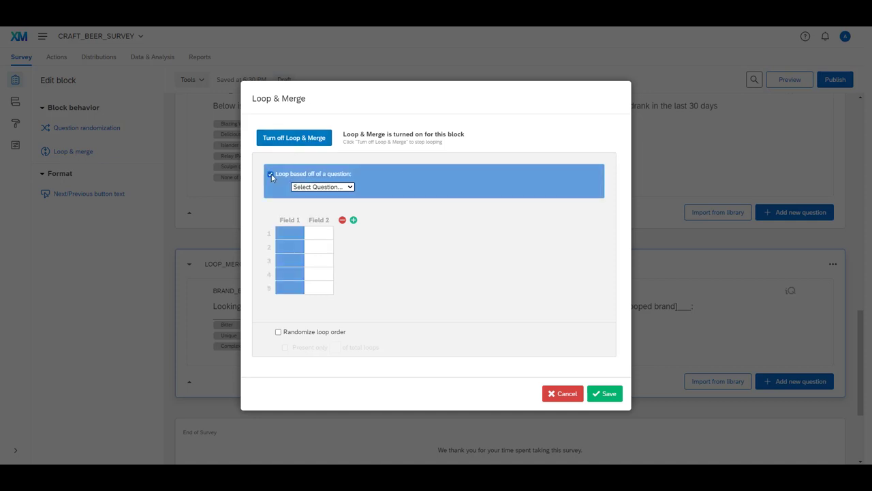
left_click(339, 188)
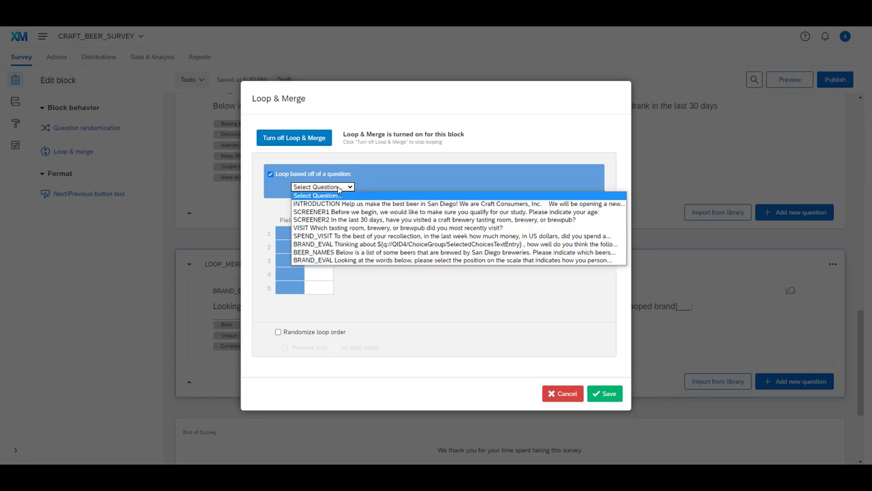
left_click(345, 253)
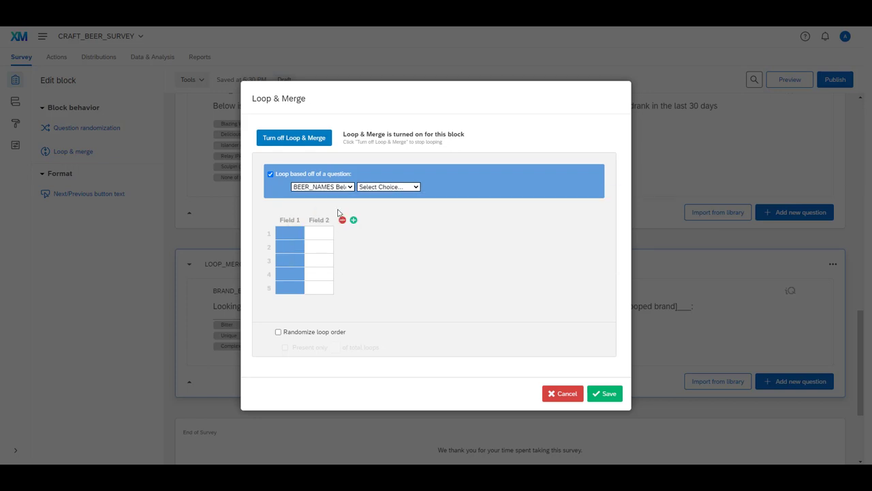
left_click(383, 188)
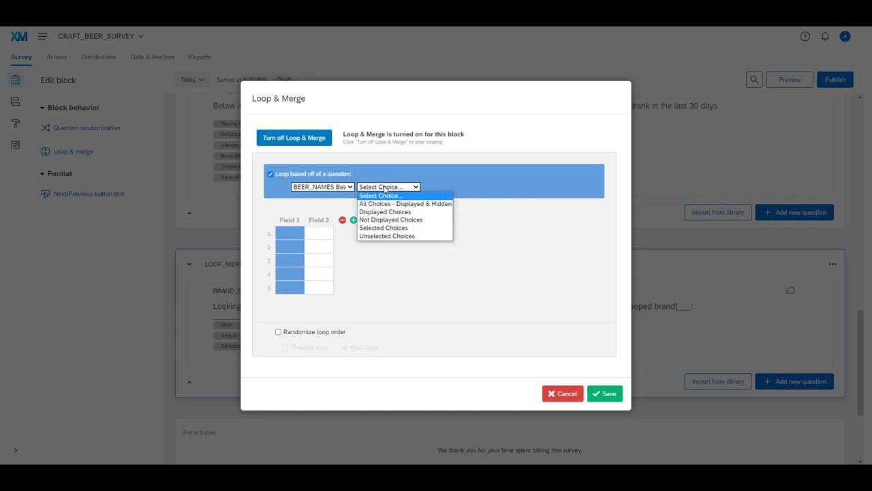
left_click(385, 229)
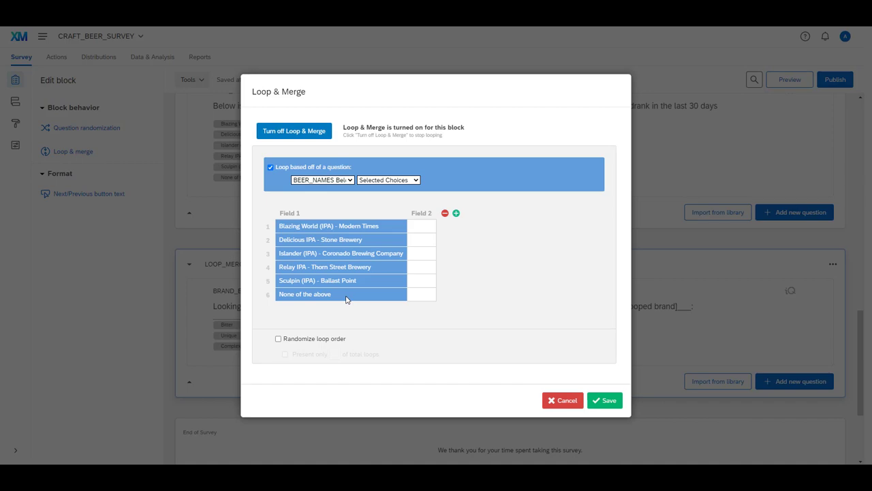
key("Escape")
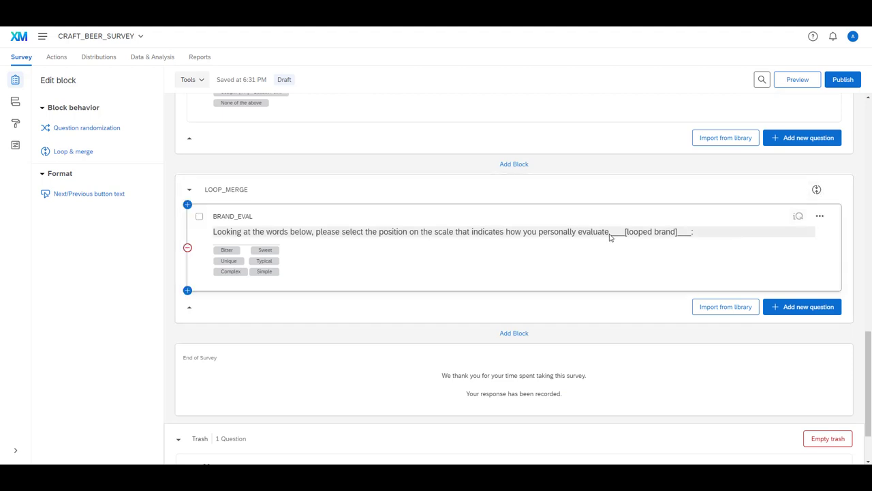
- Replace the [looped brand] placeholder in BRAND_EVAL with the piped Loop & Merge Field 1
left_click(651, 234)
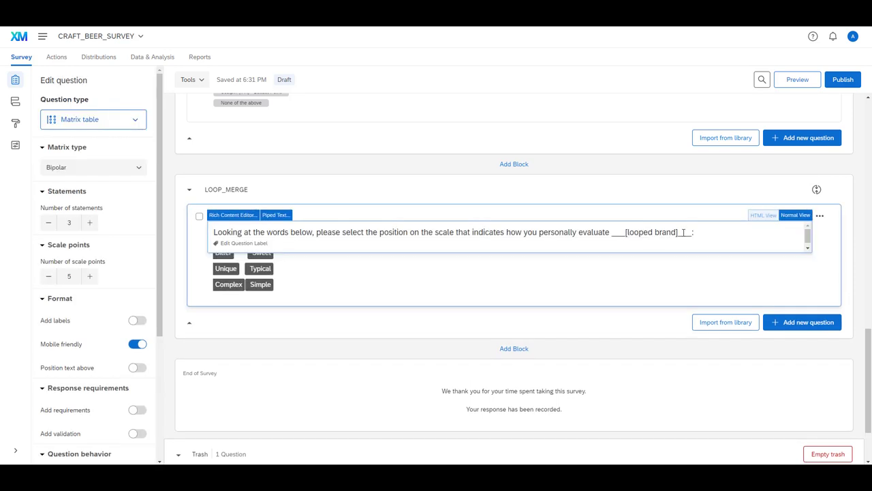
left_click_drag(612, 233, 690, 232)
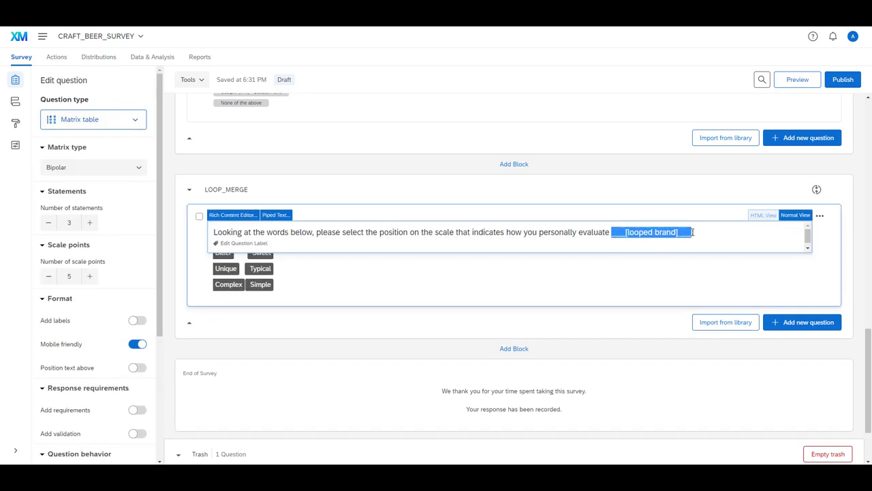
key("BackSpace")
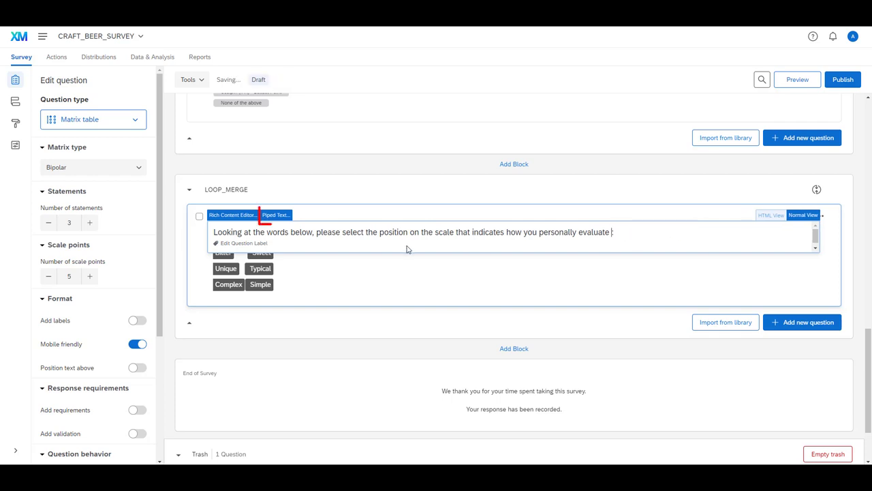
left_click(278, 215)
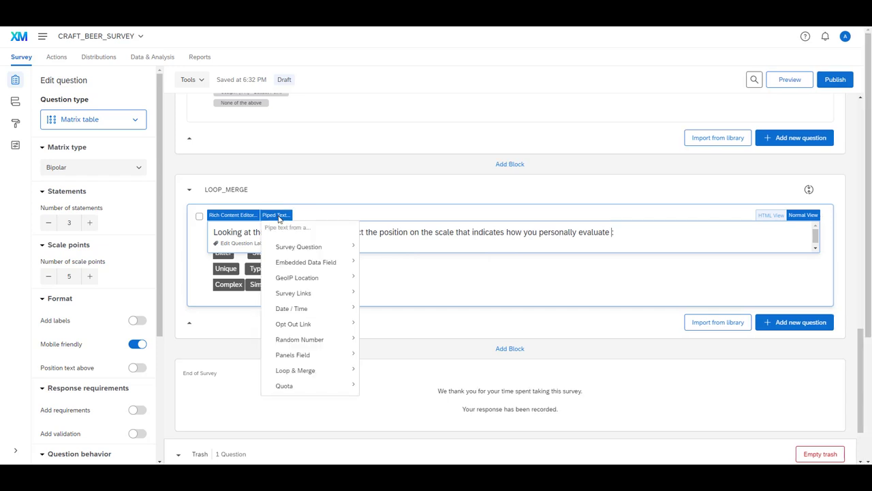
mouse_move(286, 249)
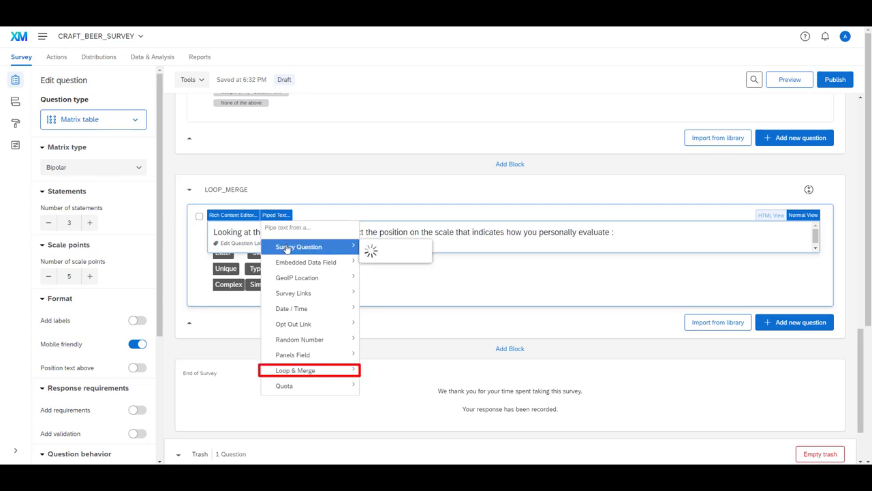
mouse_move(304, 374)
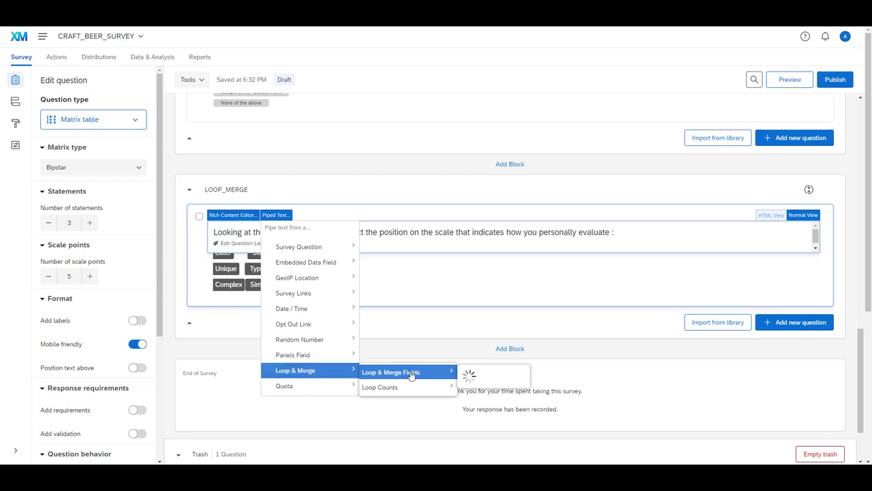
mouse_move(422, 375)
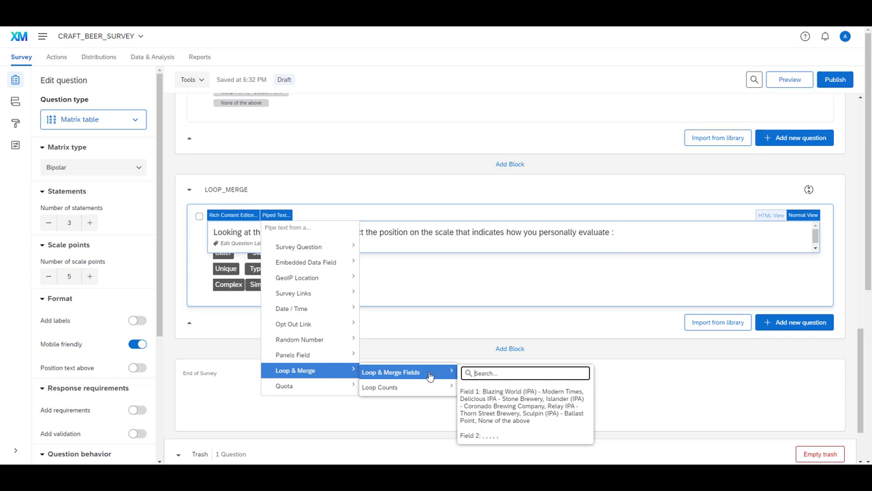
left_click(535, 409)
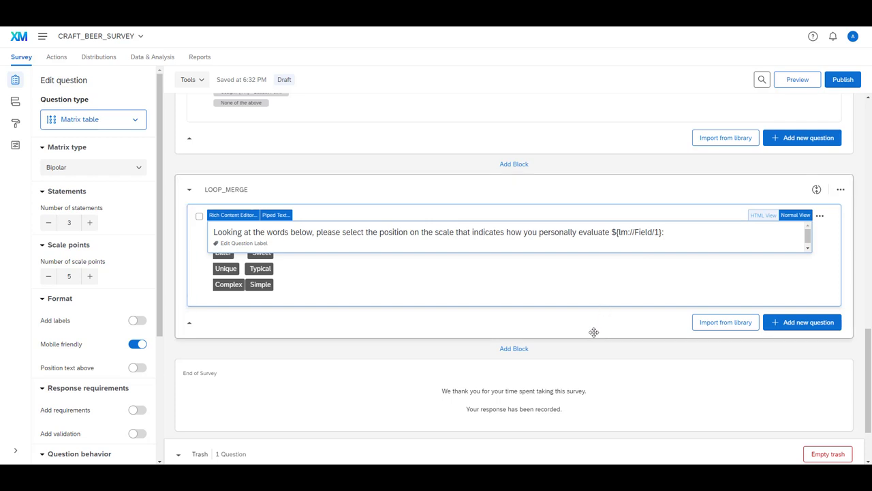
scroll(594, 332, "up", 1)
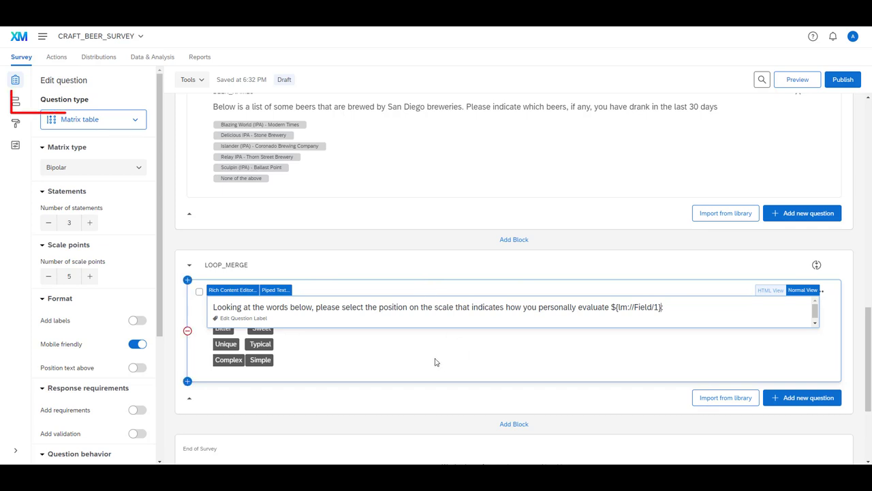
- In the survey flow, move the screener branch to just below INTRO QUESTION BLOCK
left_click(16, 101)
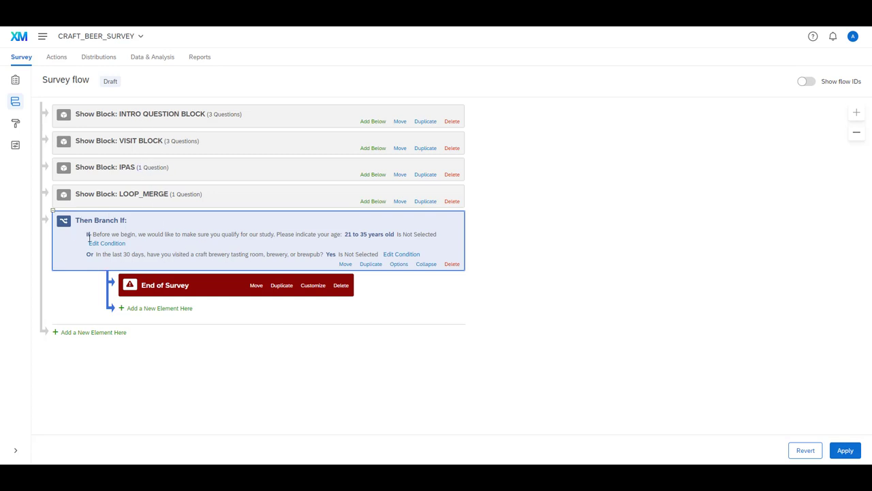
left_click(345, 264)
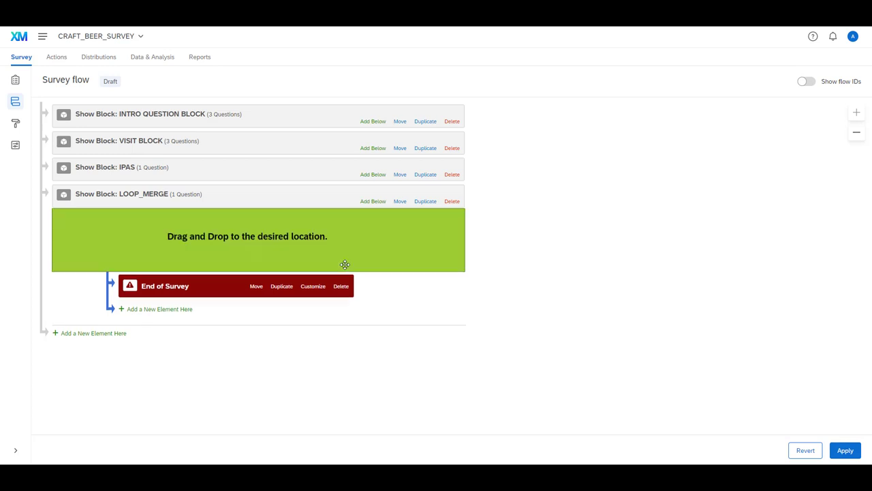
left_click_drag(345, 268, 345, 132)
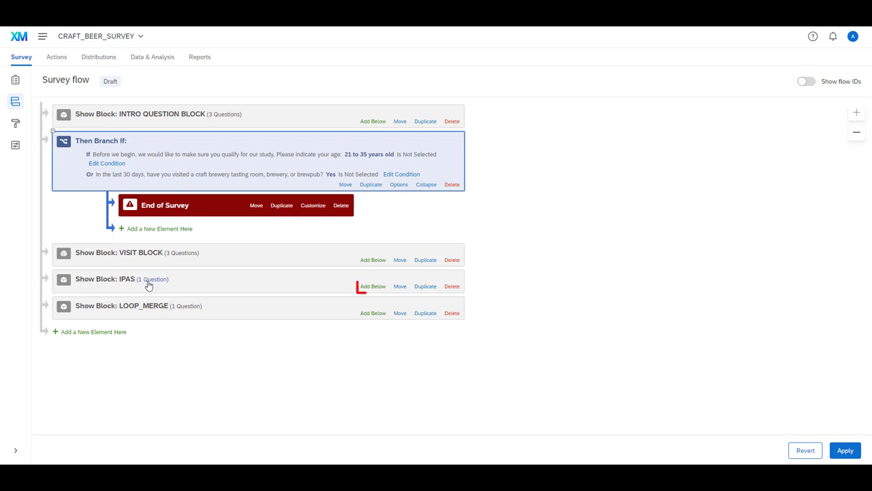
- Add a branch below IPAS conditioned on None of the above being selected in BEER_NAMES
left_click(373, 286)
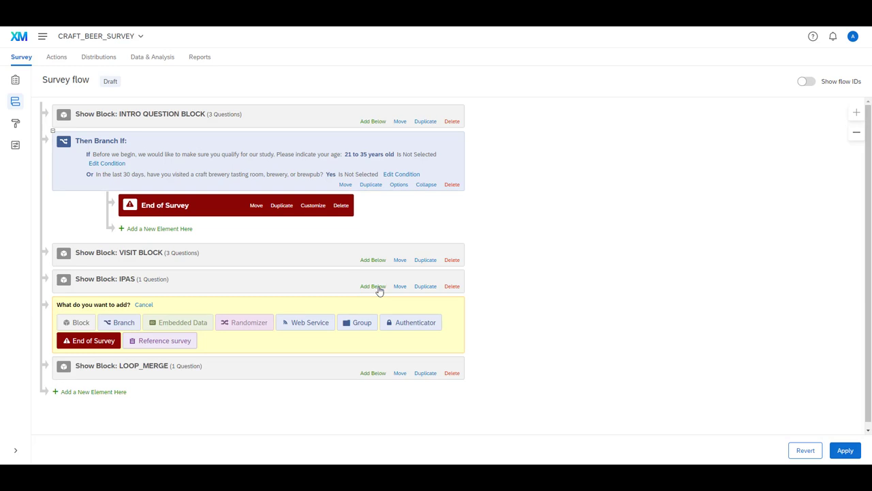
left_click(121, 322)
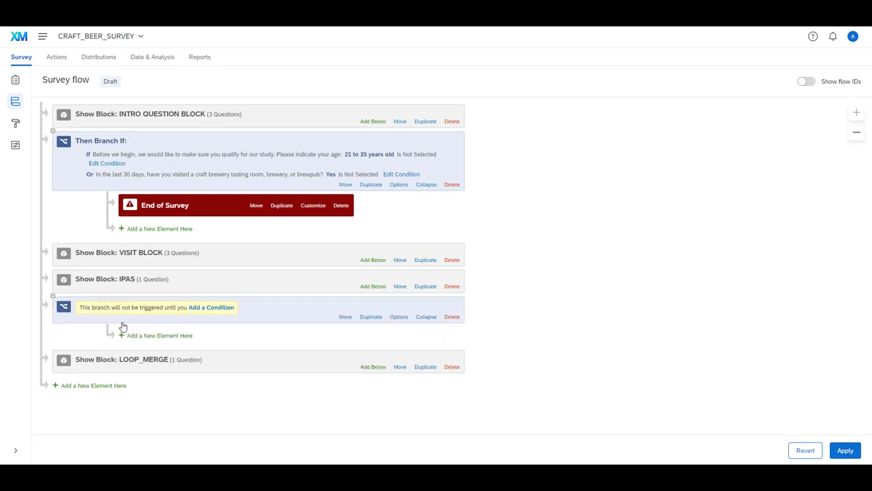
left_click(217, 309)
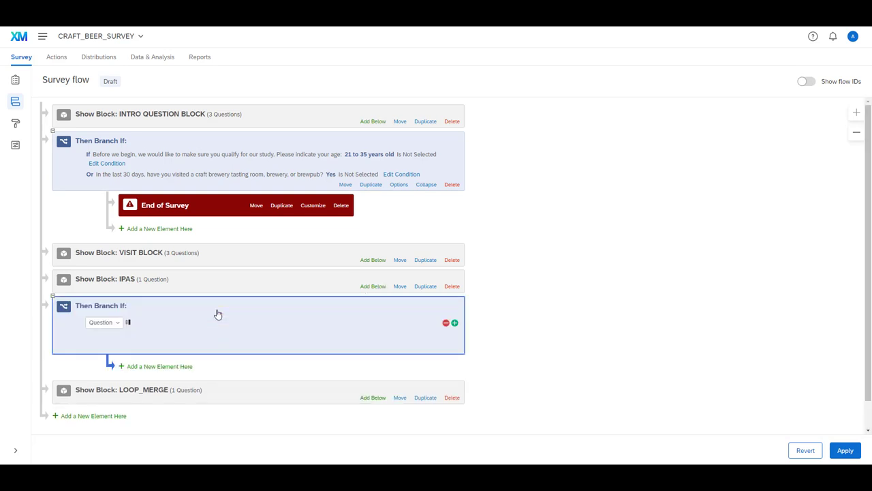
left_click(161, 323)
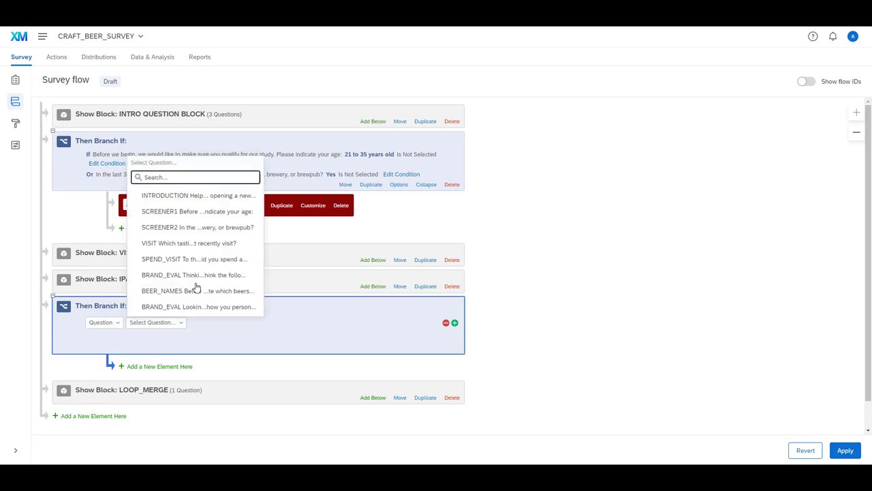
left_click(188, 291)
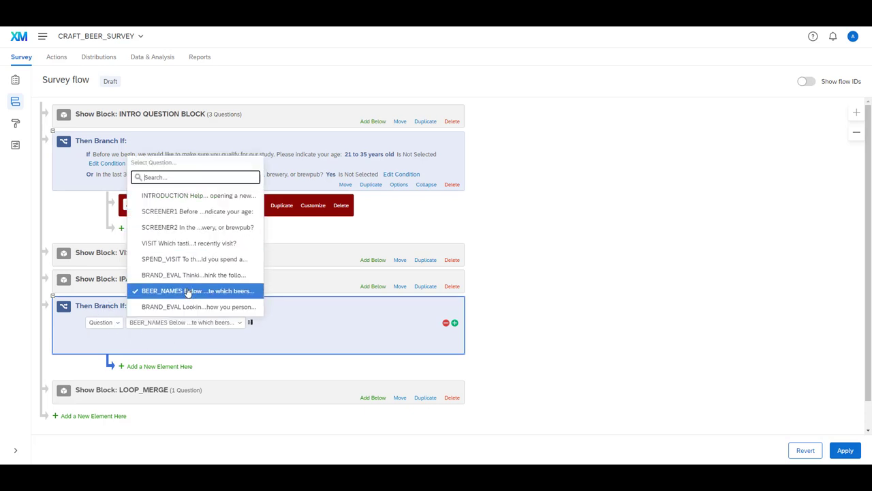
left_click(297, 325)
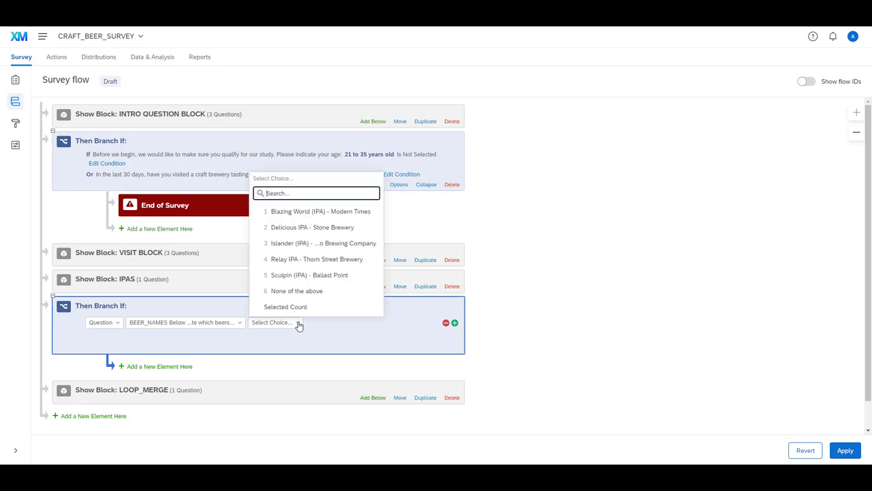
left_click(298, 292)
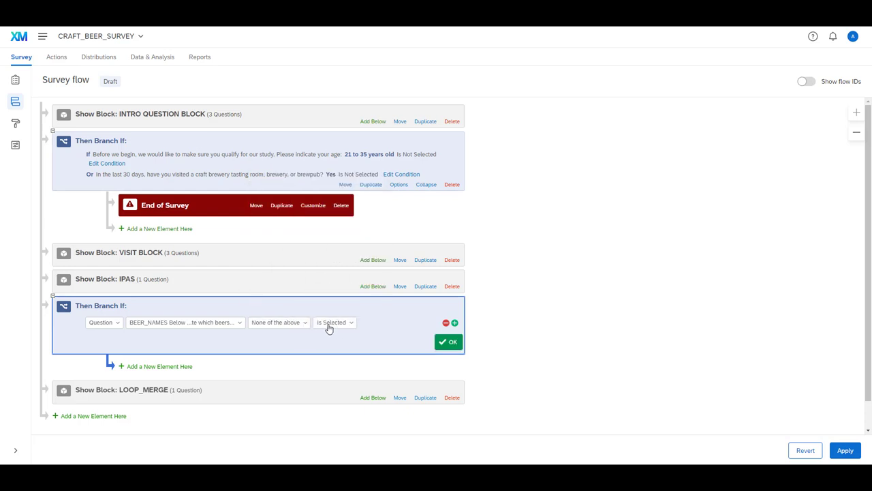
left_click(447, 341)
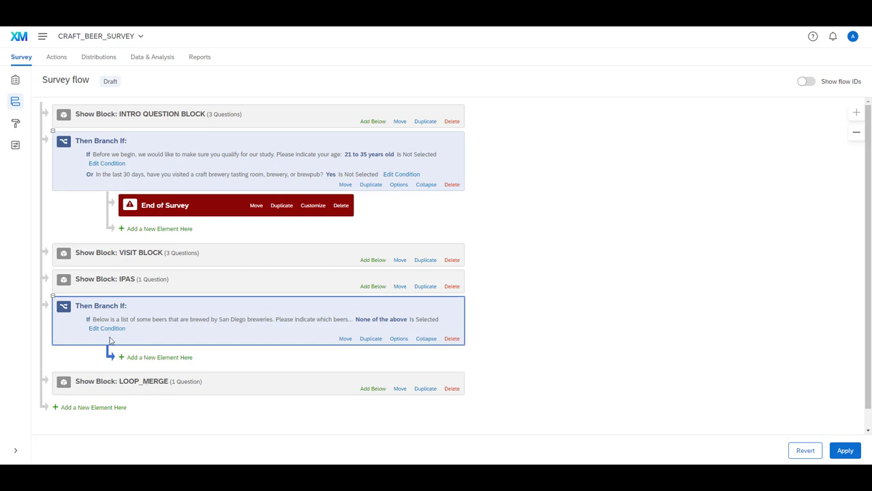
- Put an End of Survey element under that branch and apply the flow changes
left_click(161, 357)
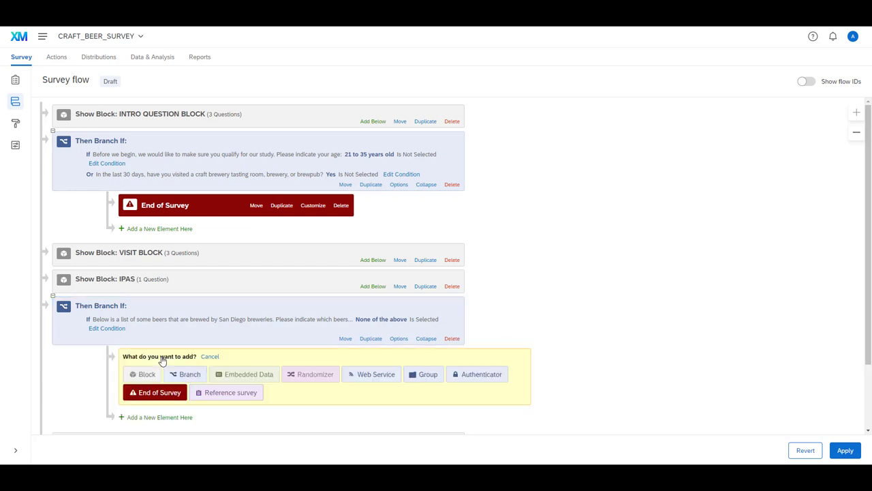
left_click(161, 393)
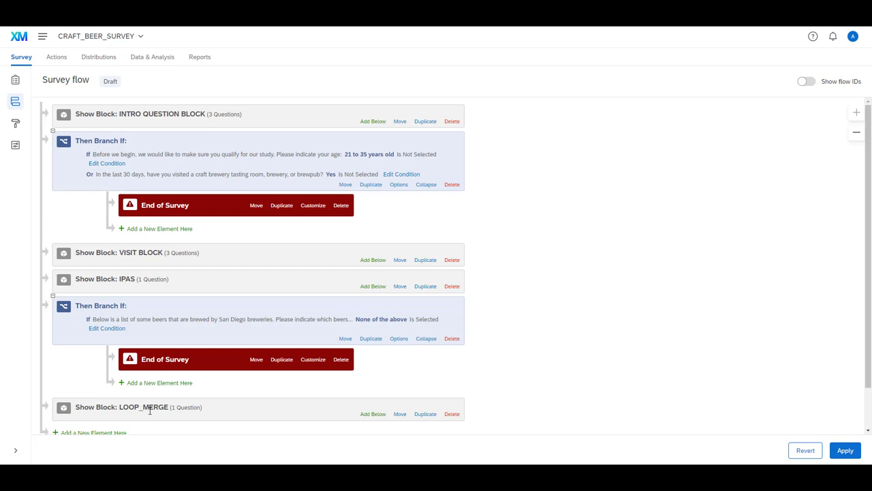
left_click(845, 449)
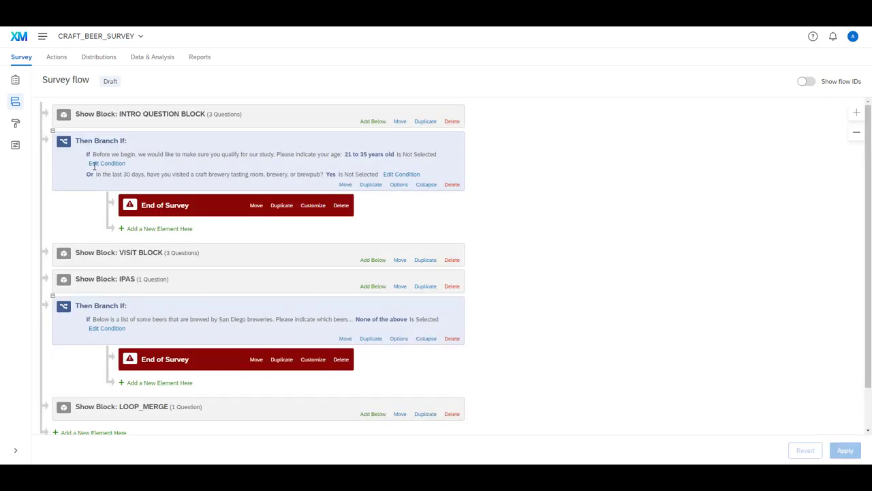
left_click(15, 80)
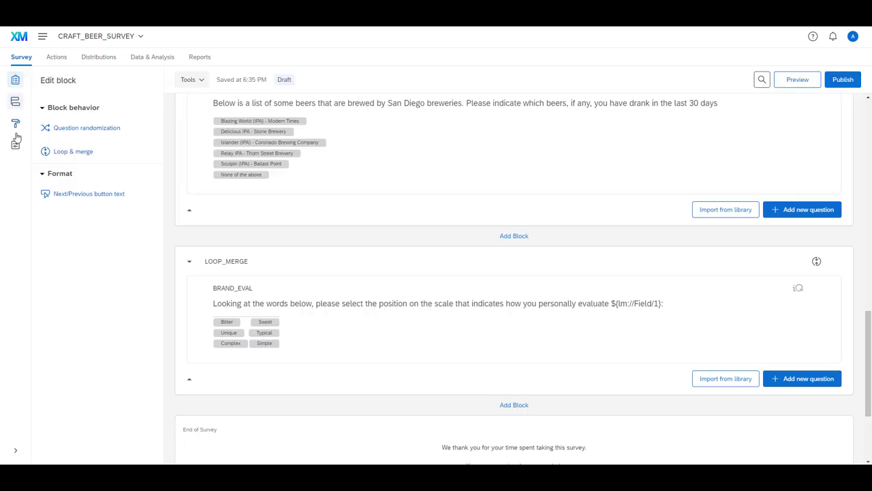
- Preview the survey, answering age 21 to 35, Yes to a recent brewery visit, and Pizza Port
left_click(797, 79)
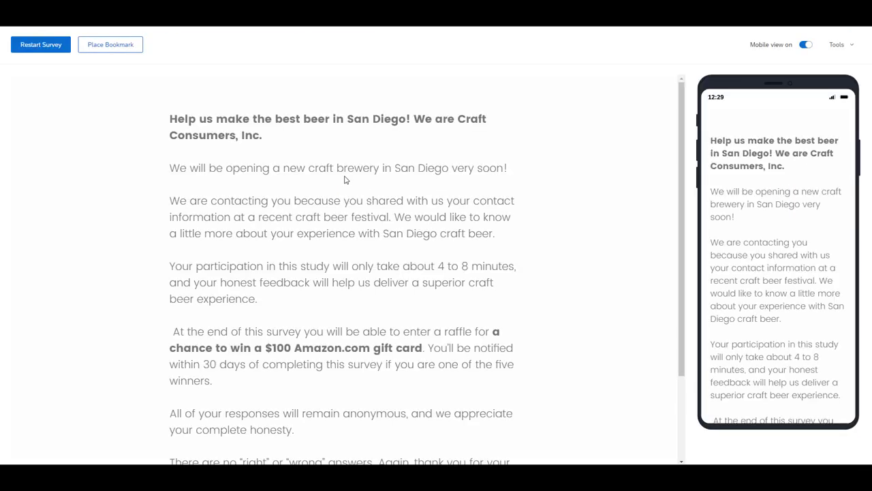
scroll(344, 176, "down", 3)
left_click(505, 439)
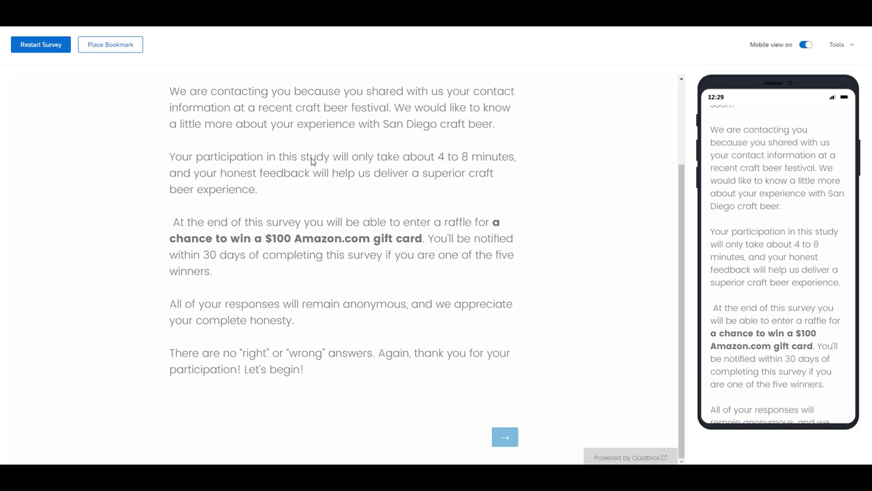
left_click(179, 195)
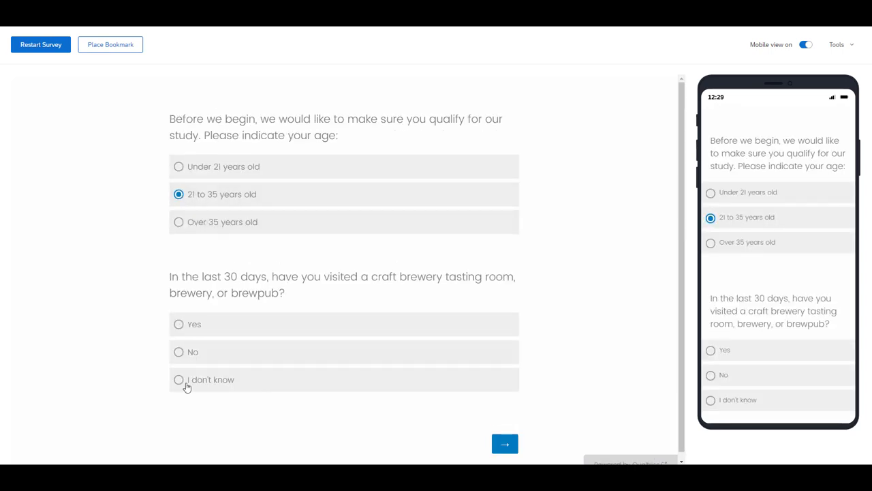
left_click(178, 325)
left_click(505, 445)
left_click(177, 250)
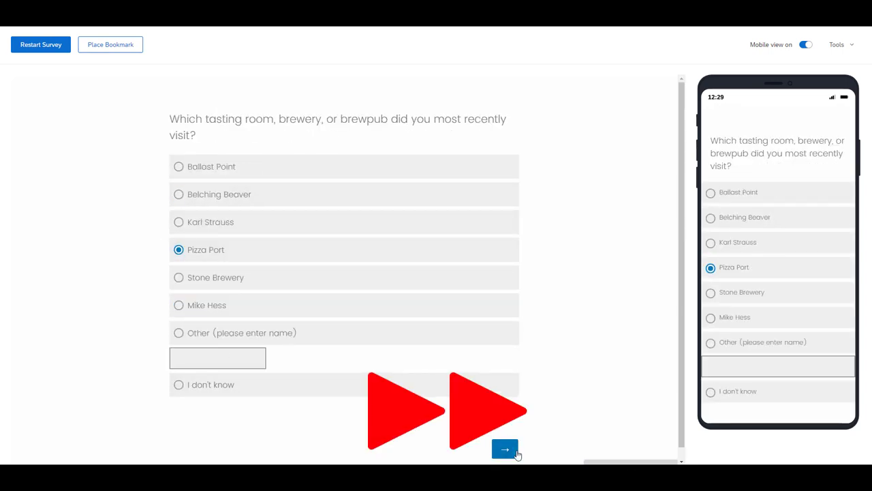
left_click(515, 451)
- Enter 20 as spending and rate Genuine slightly, Friendly, Down to Earth, Glamorous moderately descriptive
left_click(240, 182)
type("20")
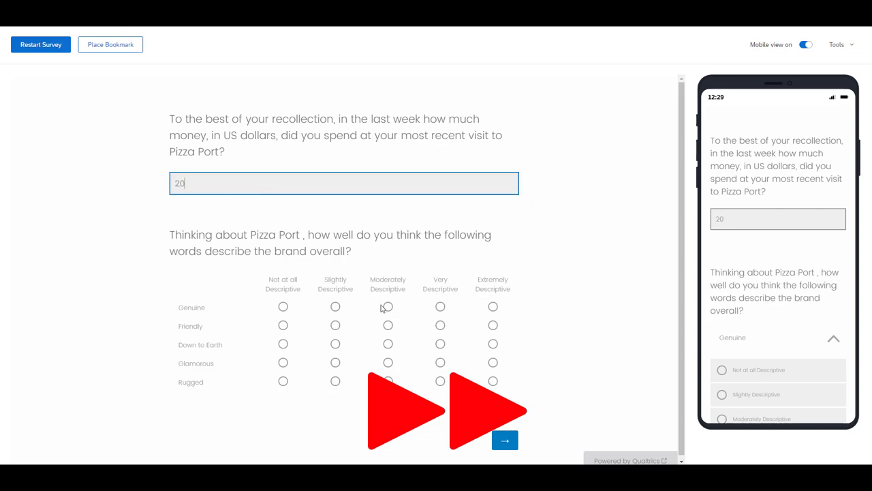
left_click(335, 306)
left_click(388, 325)
left_click(388, 344)
left_click(388, 363)
left_click(504, 438)
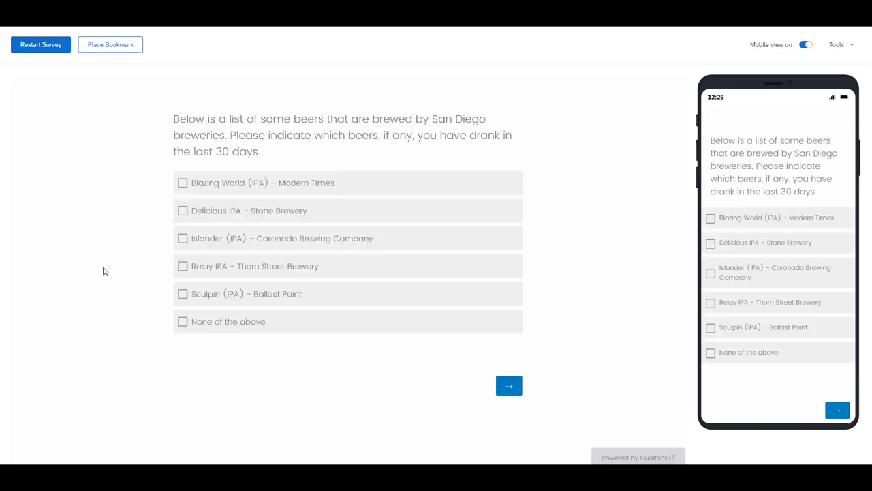
- Select Delicious IPA and Relay IPA, then rate Delicious IPA toward Sweet and Unique
left_click(184, 213)
left_click(182, 268)
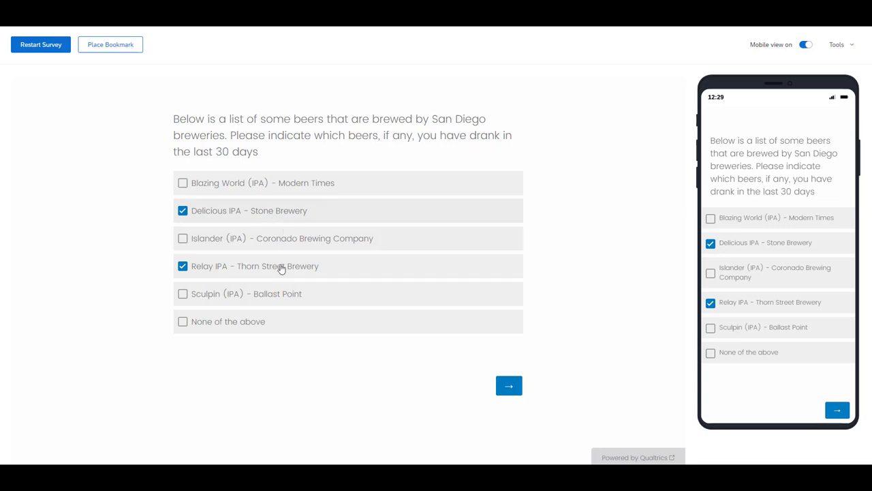
left_click(508, 387)
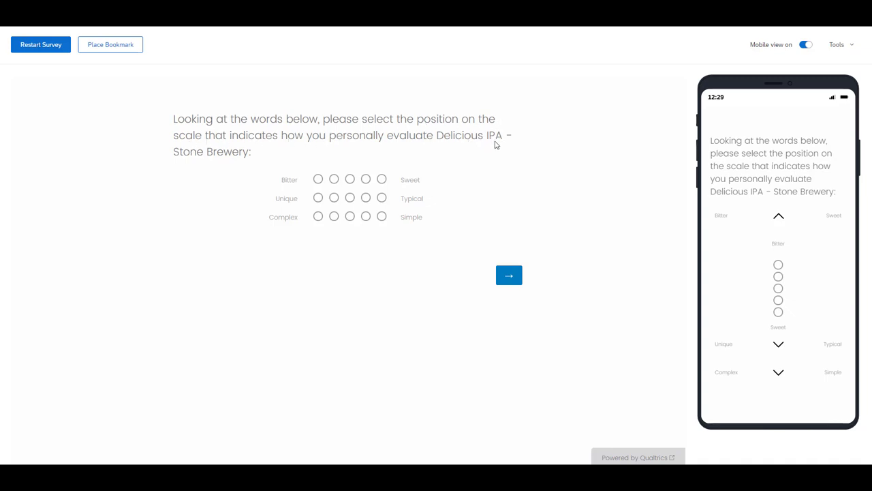
left_click(366, 180)
left_click(334, 198)
left_click(366, 217)
left_click(512, 280)
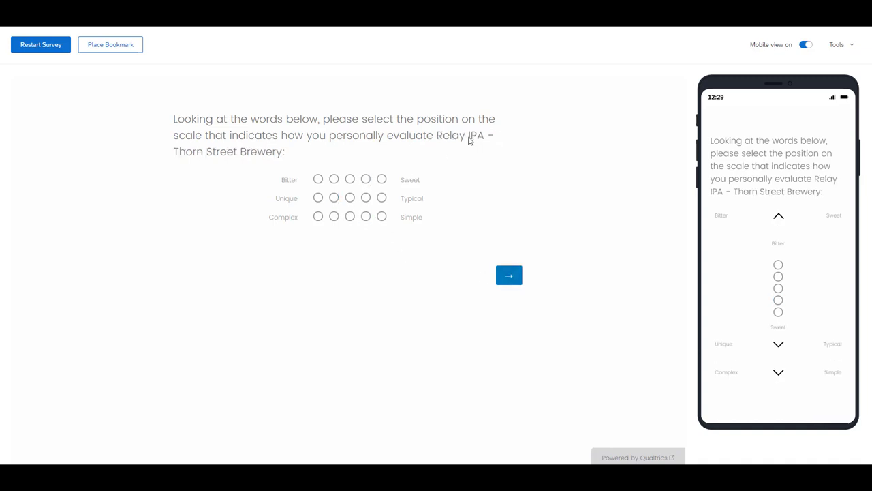
- Rate Relay IPA as most Bitter, toward Typical and toward Complex
left_click(318, 179)
left_click(366, 199)
left_click(333, 216)
left_click(505, 275)
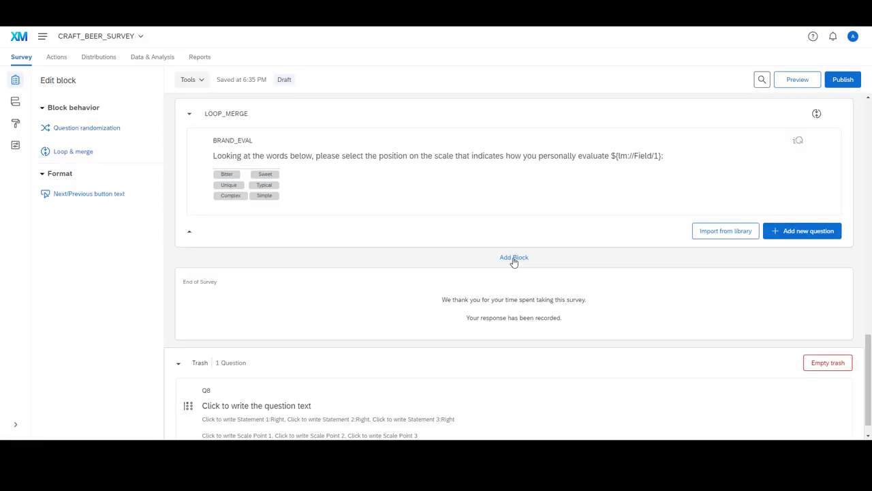
- Add a new empty block below LOOP_MERGE, just before End of Survey
left_click(514, 257)
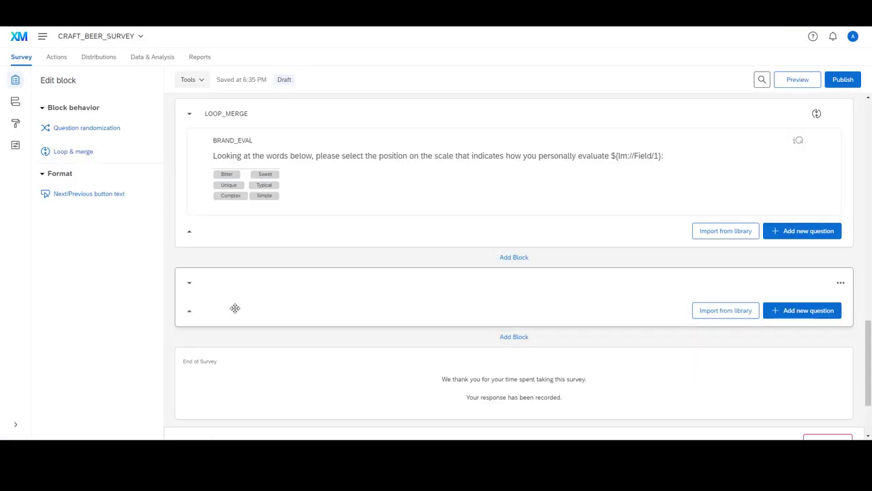
- Name the new block EXPERIMENT
left_click(217, 283)
type("EXPERI")
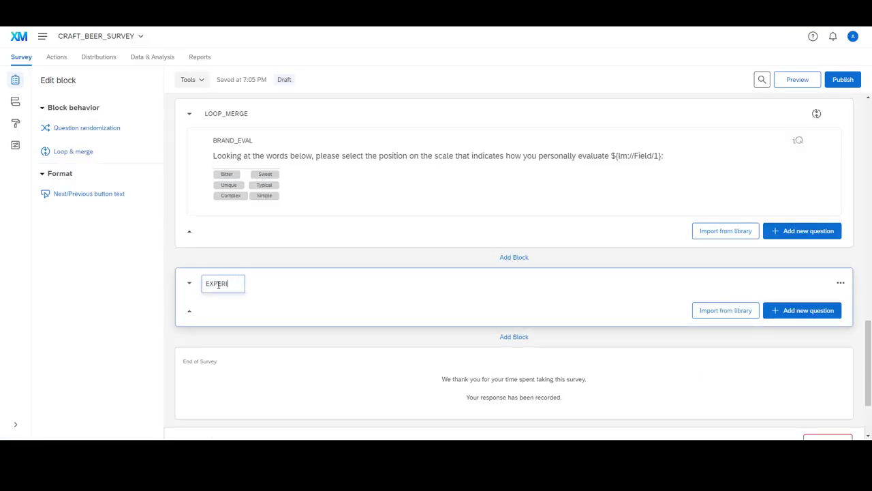
type("MENT")
left_click(376, 294)
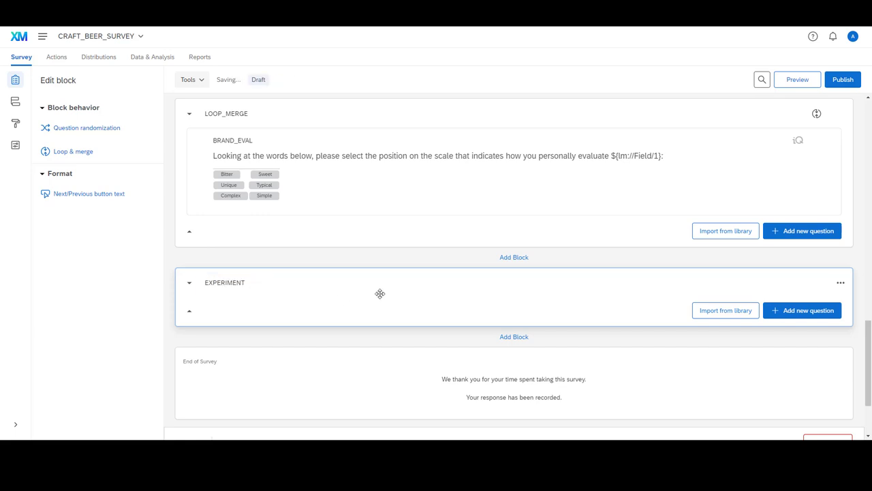
- Add three multiple-choice questions, Q10, Q11 and Q12, to the EXPERIMENT block
left_click(808, 311)
left_click(749, 164)
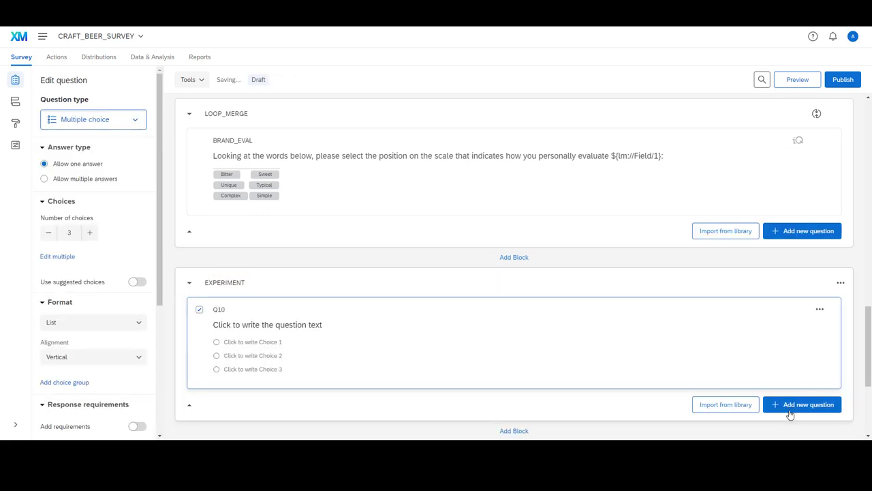
left_click(780, 404)
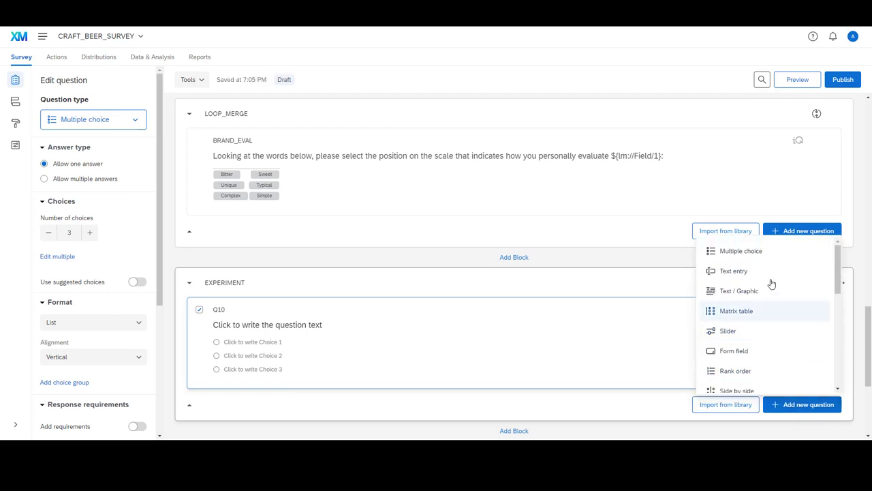
left_click(743, 261)
left_click(800, 298)
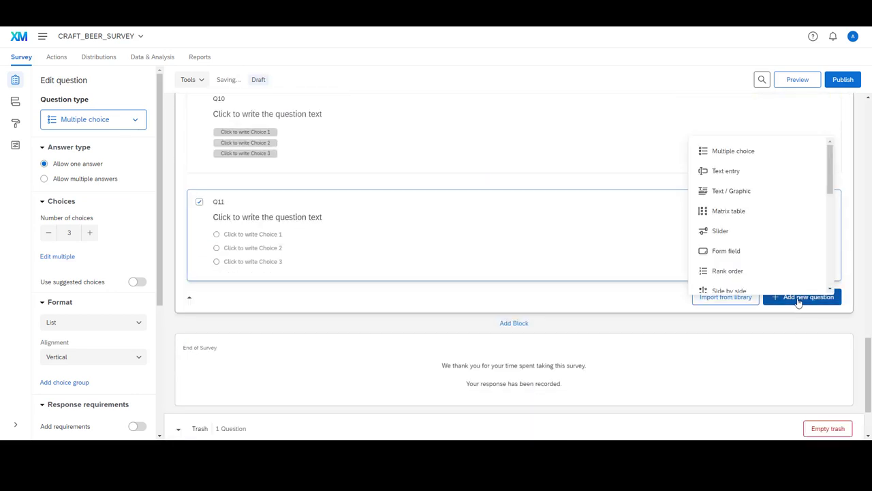
left_click(758, 137)
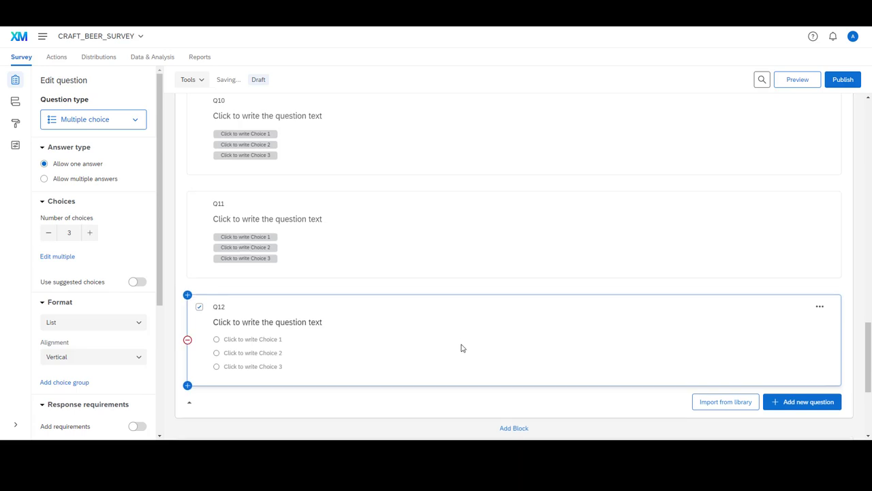
left_click(409, 205)
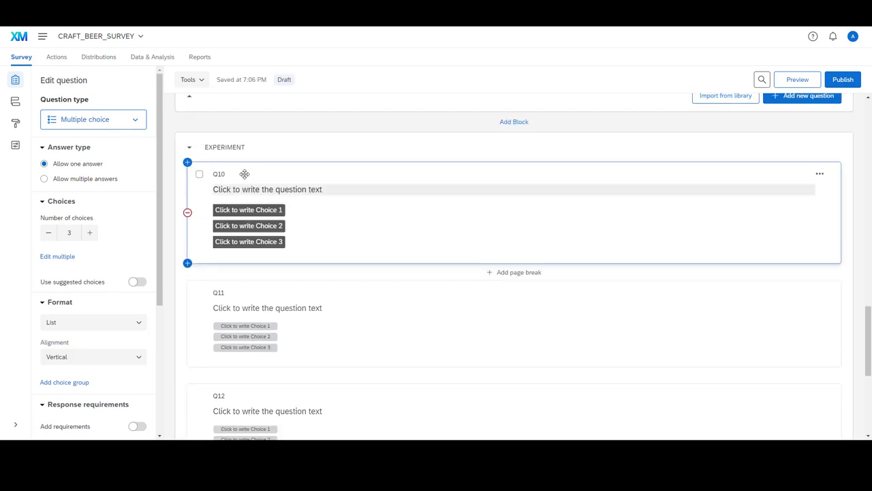
- Turn Q10 into a Text / Graphic question named IMAGE_A
left_click(125, 126)
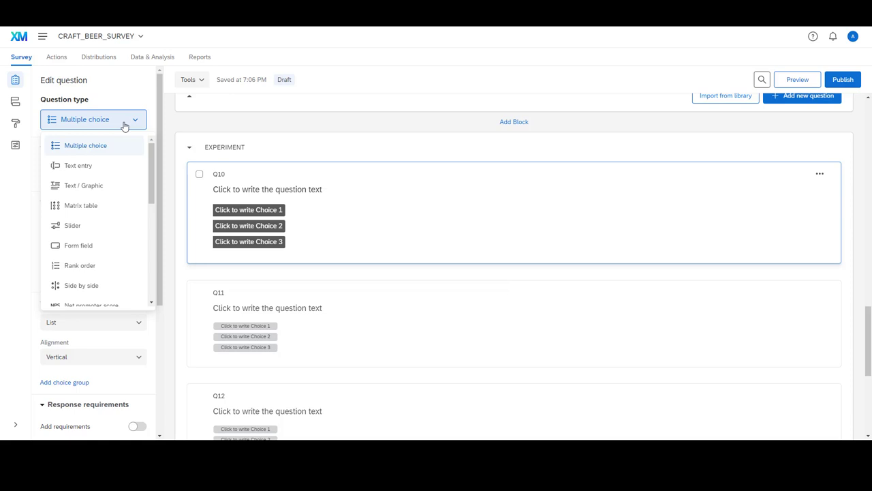
left_click(88, 185)
double_click(219, 175)
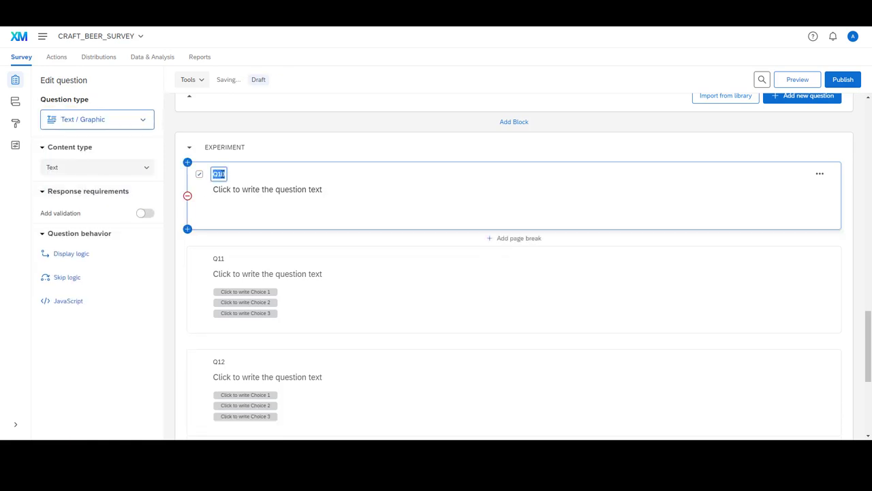
type("IMAGE_A")
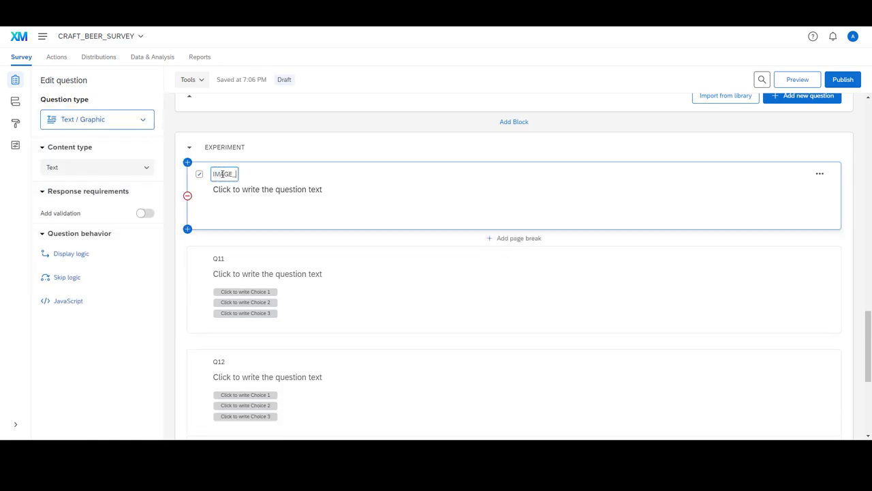
left_click(250, 267)
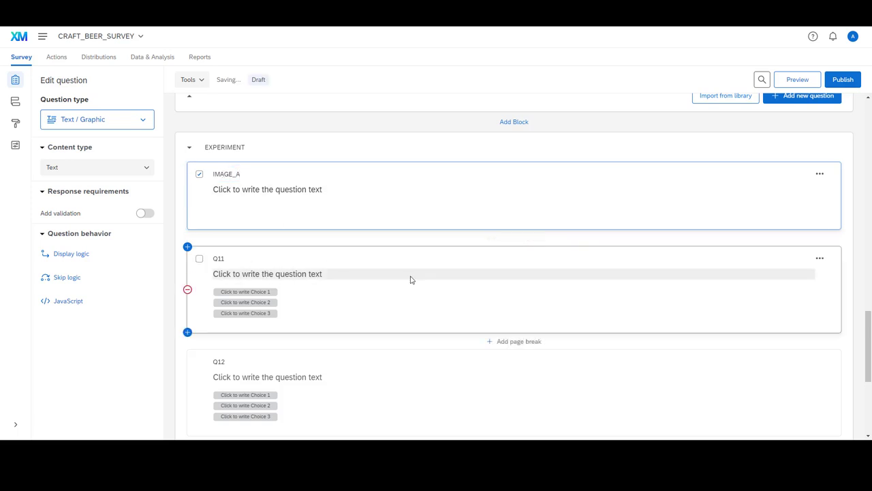
- Turn Q11 into a Text / Graphic question named IMAGE_B
left_click(339, 268)
left_click(92, 119)
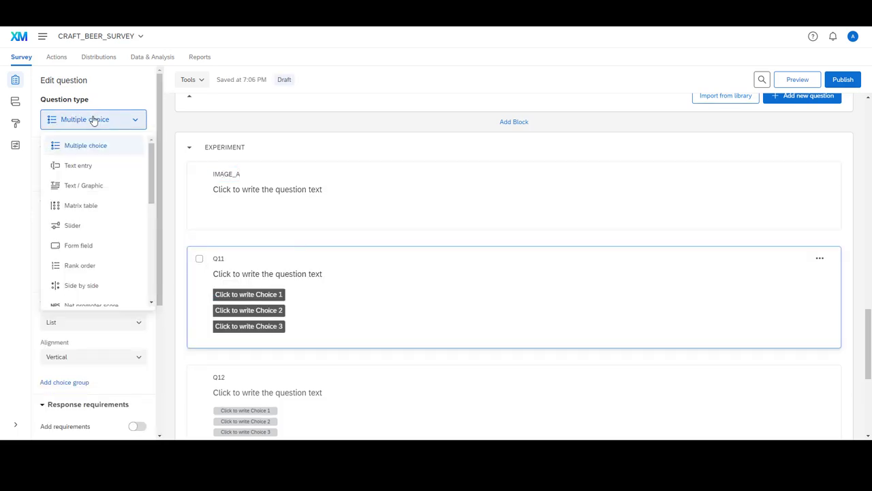
left_click(73, 185)
left_click(218, 258)
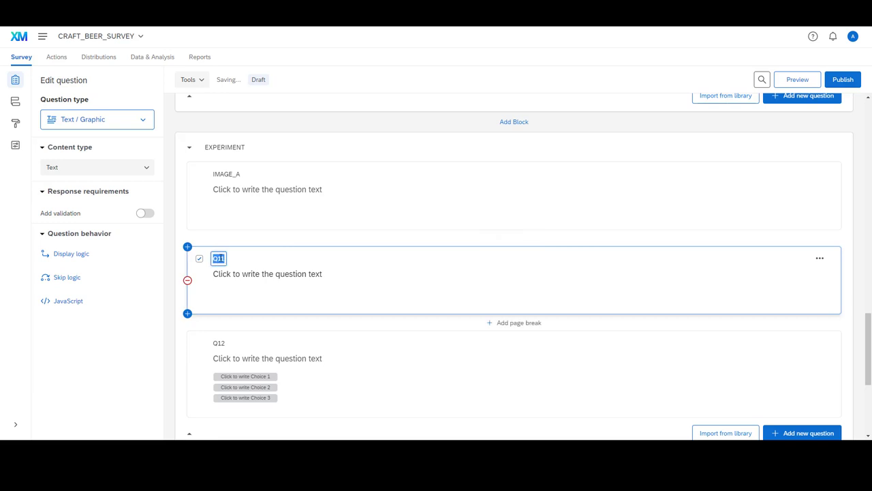
type("IMAGE")
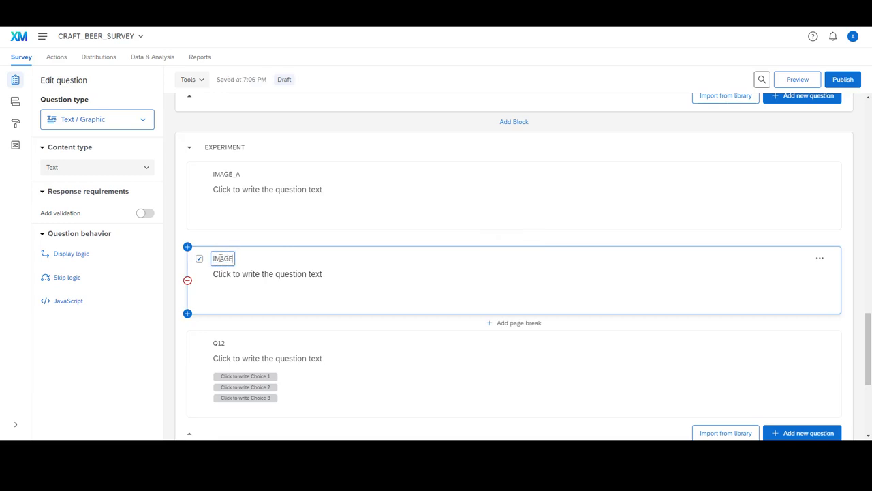
type("_B")
scroll(415, 312, "down", 1)
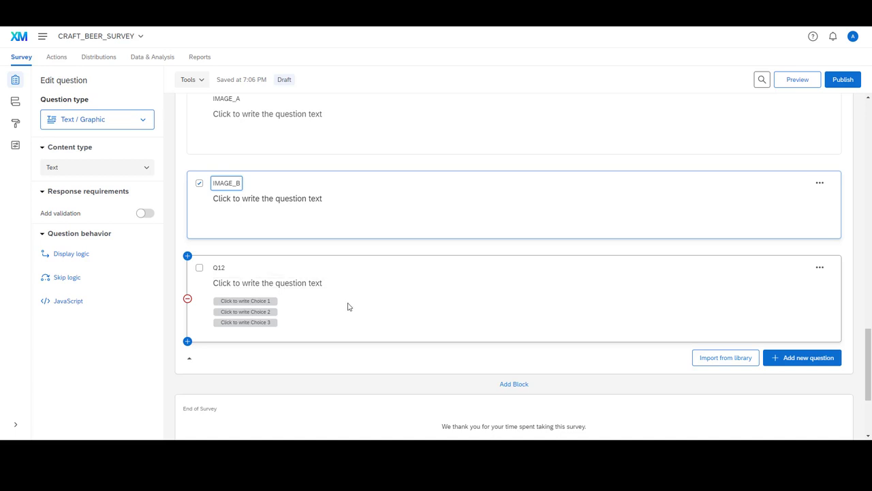
- Paste the AD_EVAL question wording from the Google Docs notes into Q12's question text
key("alt+Tab")
left_click_drag(435, 307, 204, 307)
key("alt+Tab")
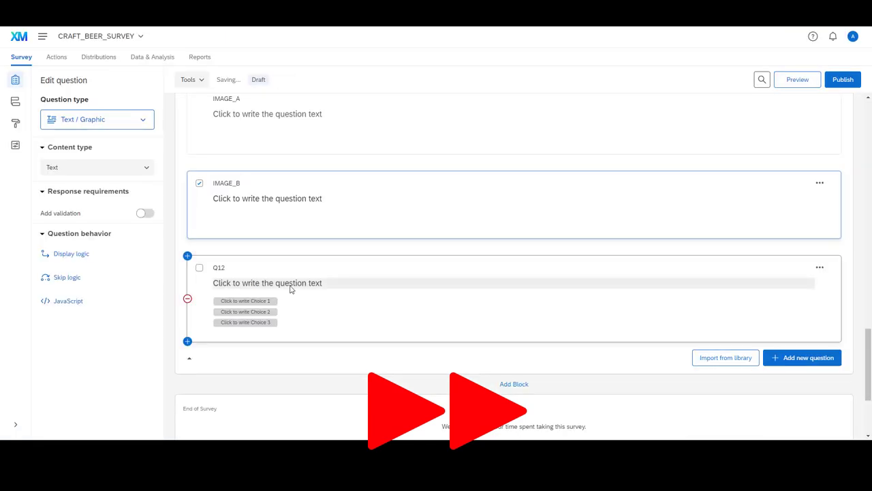
left_click(291, 283)
type("Looking at the image above, how much do you agree with the following statements:")
key("alt+Tab")
key("alt+Tab")
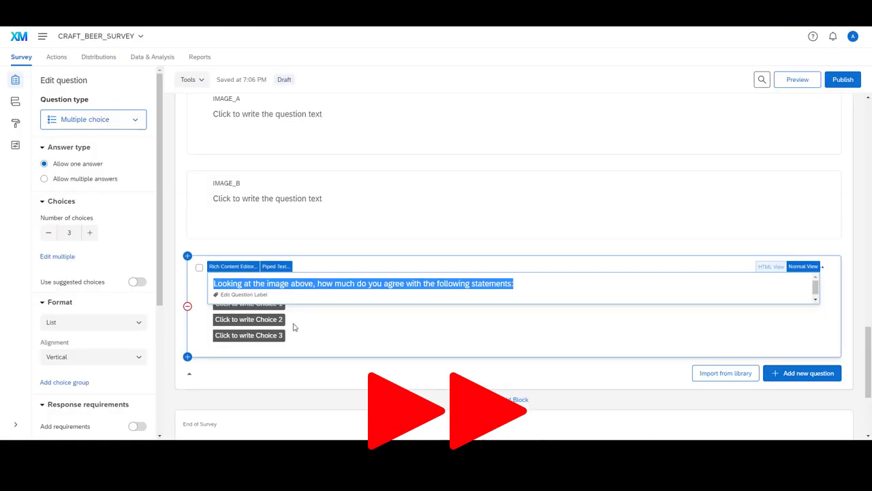
left_click(137, 282)
- Make Q12 a Matrix table and paste the four beer statements in as its rows
left_click(109, 120)
left_click(82, 212)
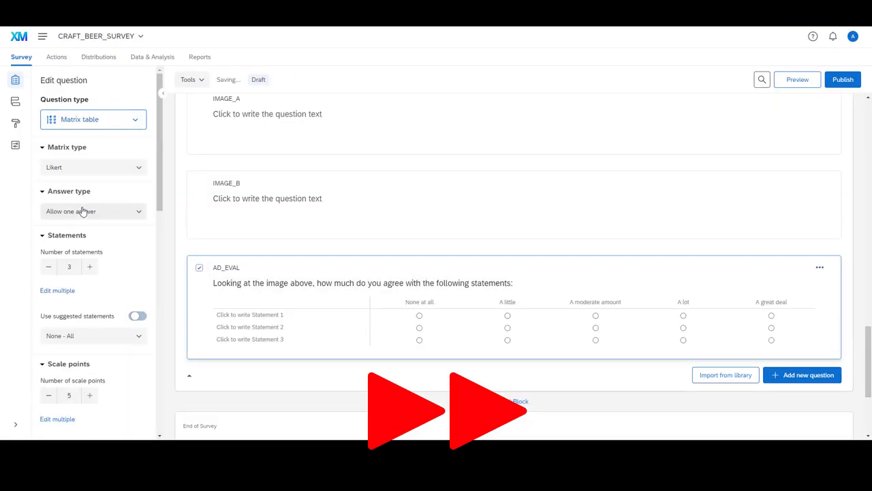
key("alt+Tab")
left_click_drag(207, 330, 292, 358)
key("alt+Tab")
left_click(250, 315)
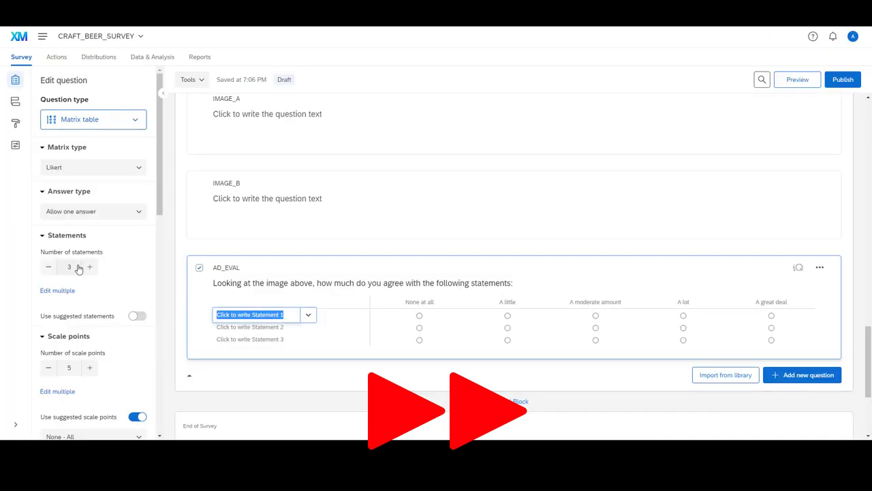
left_click(57, 290)
key("ctrl+a")
type("This beer is eye-catching This beer looks unique This is a beer I'm interested in I would like to drink that beer")
left_click(522, 289)
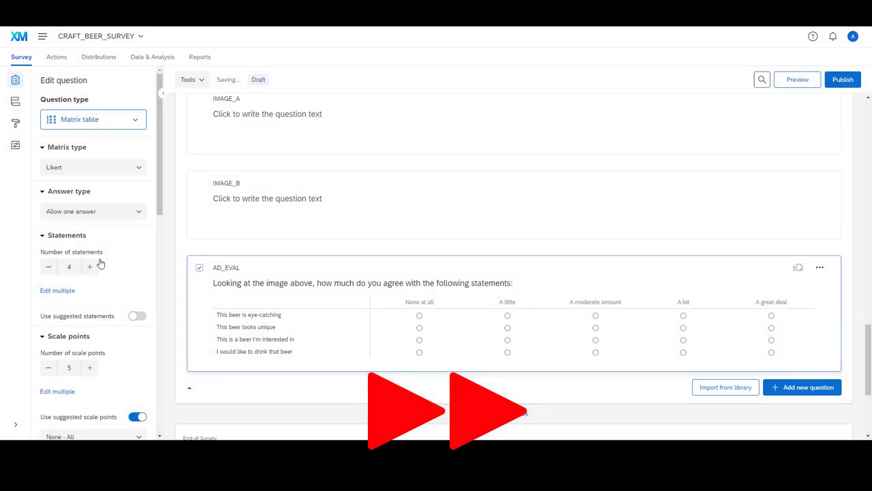
- Apply the suggested Disagree - Agree scale to the matrix columns
scroll(79, 389, "down", 1)
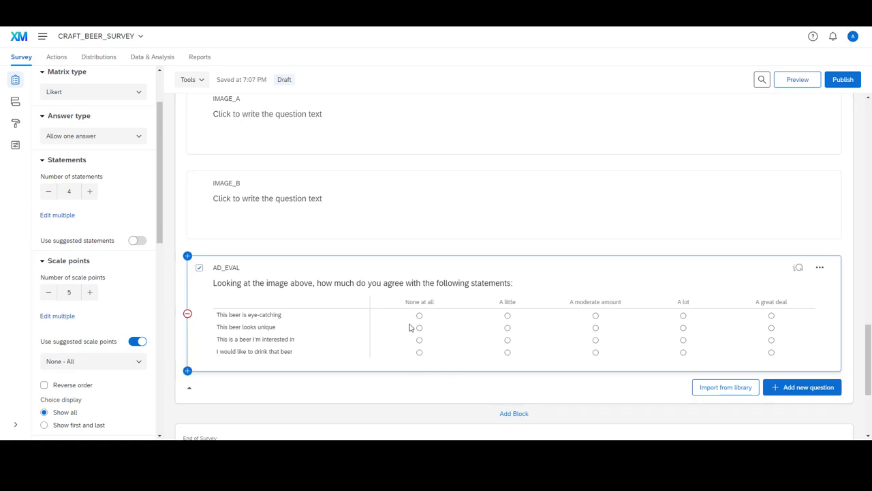
left_click(87, 363)
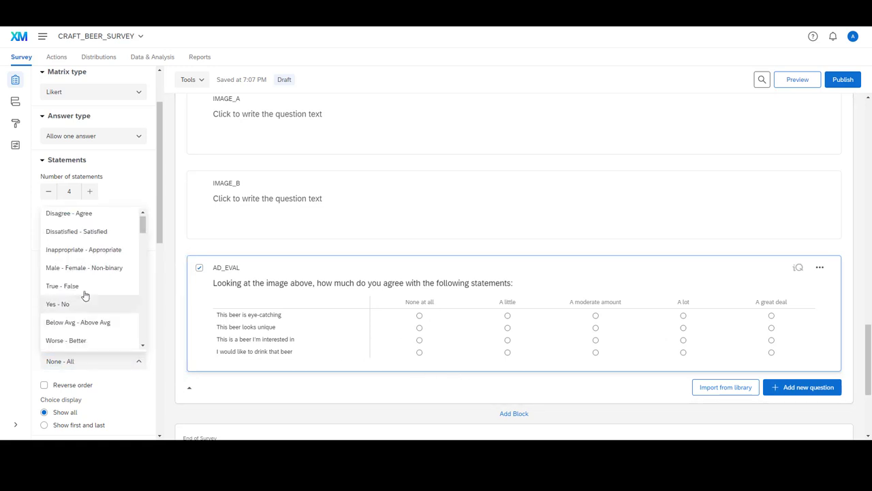
left_click(83, 220)
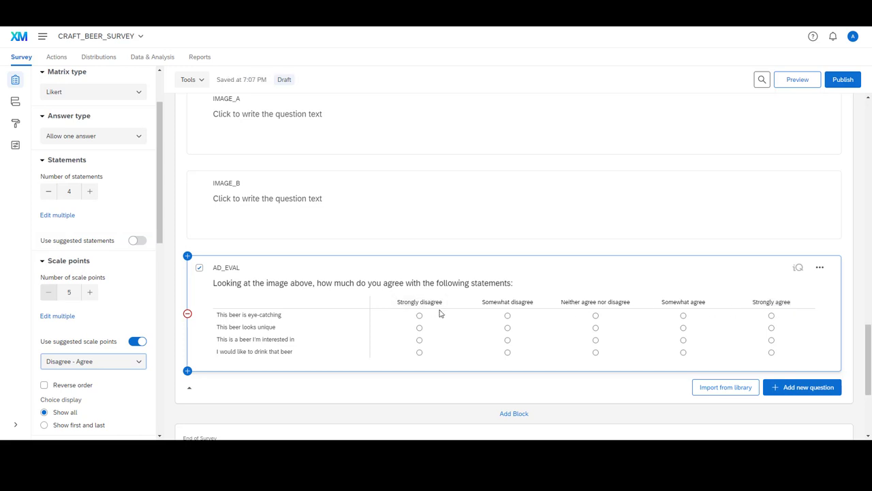
scroll(456, 359, "up", 2)
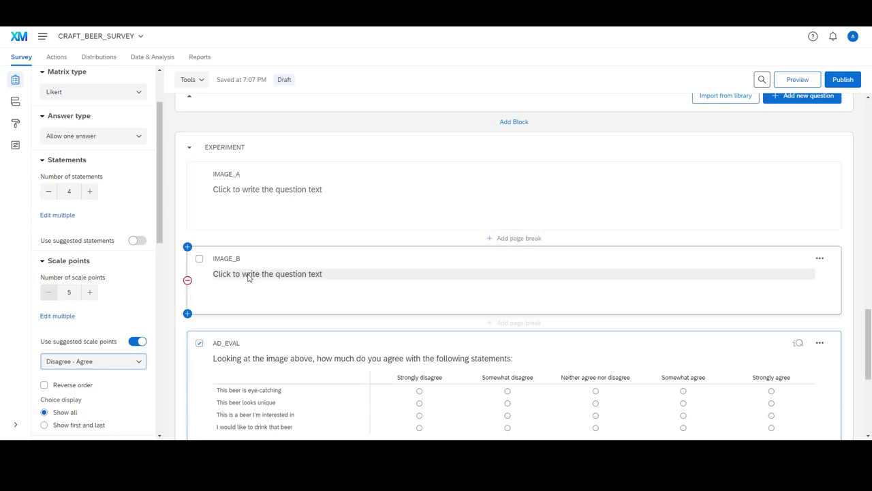
- Upload BeerPackage_A.PNG from the Desktop into IMAGE_A through the Rich Content Editor
left_click(292, 189)
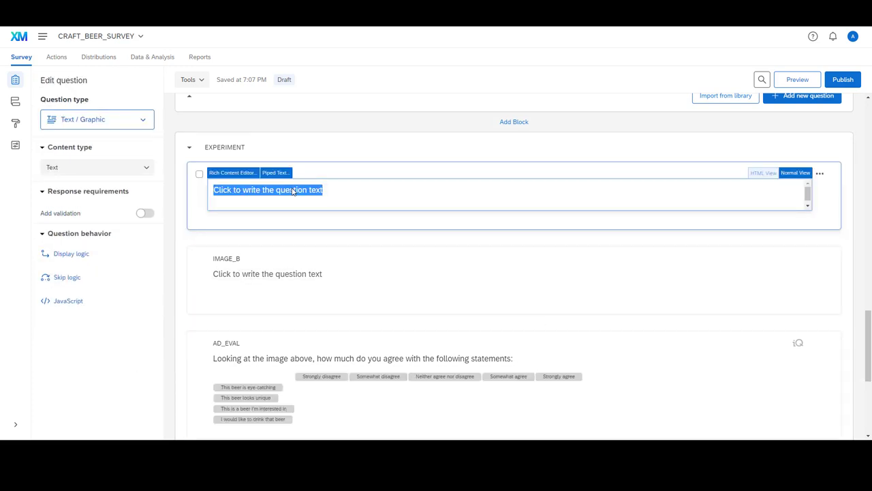
left_click(232, 176)
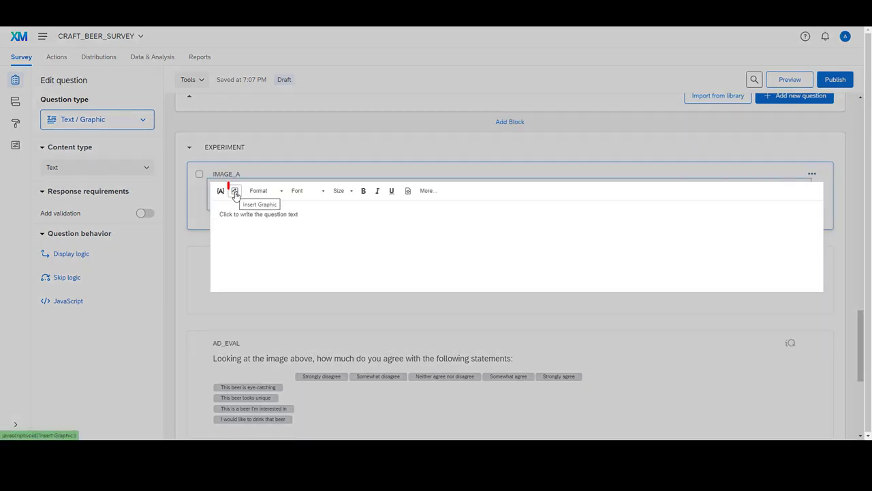
left_click(235, 194)
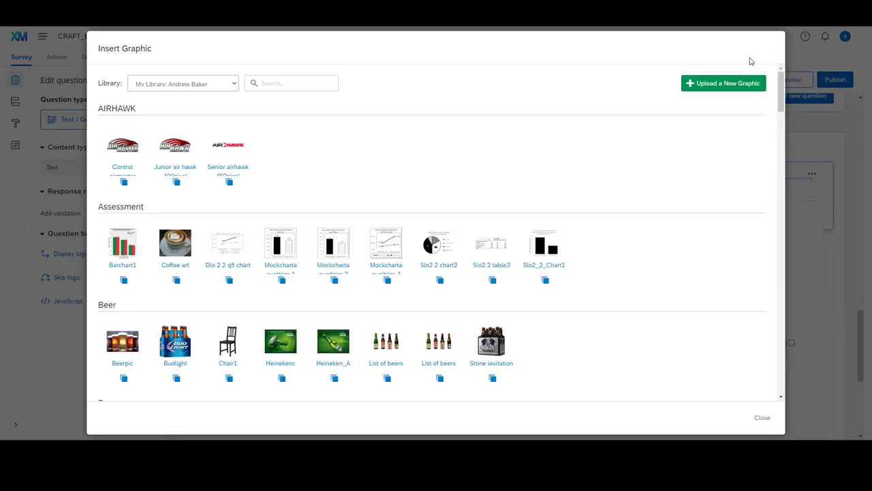
left_click(714, 84)
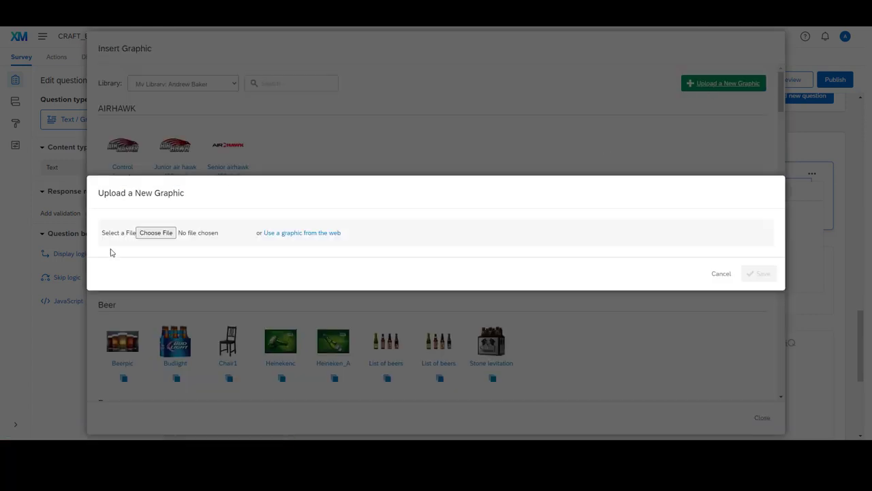
left_click(156, 231)
left_click(38, 64)
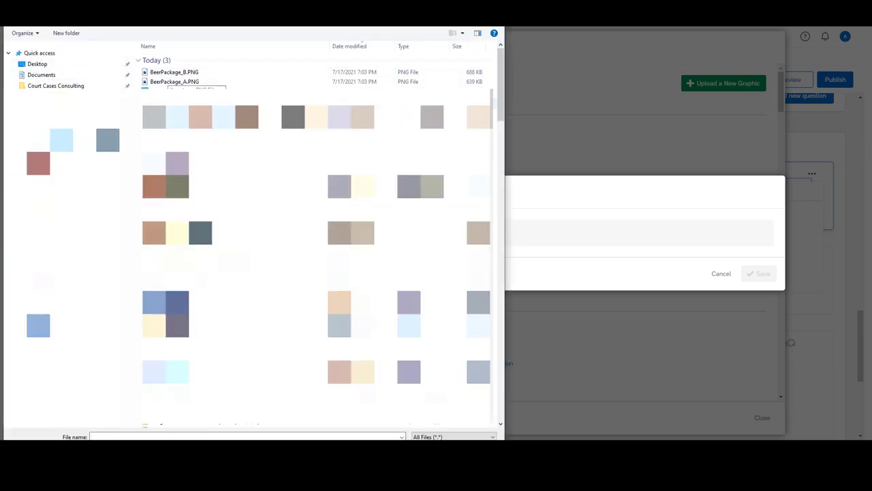
double_click(170, 70)
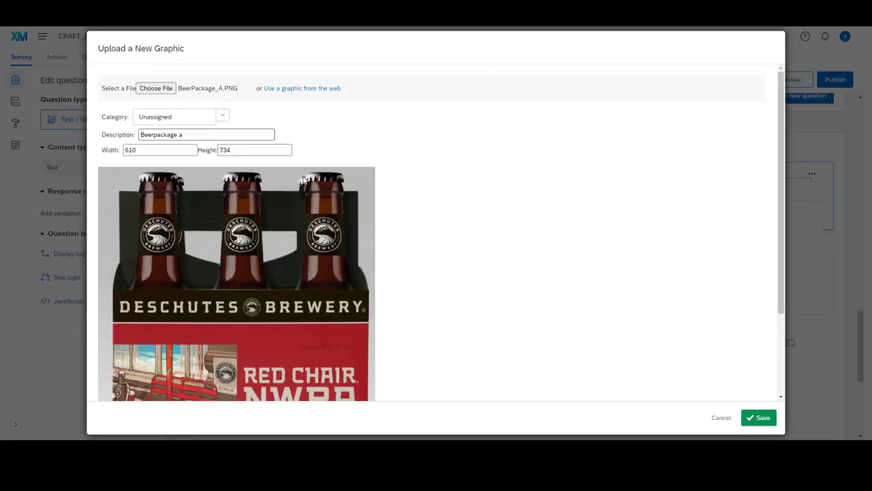
left_click(758, 417)
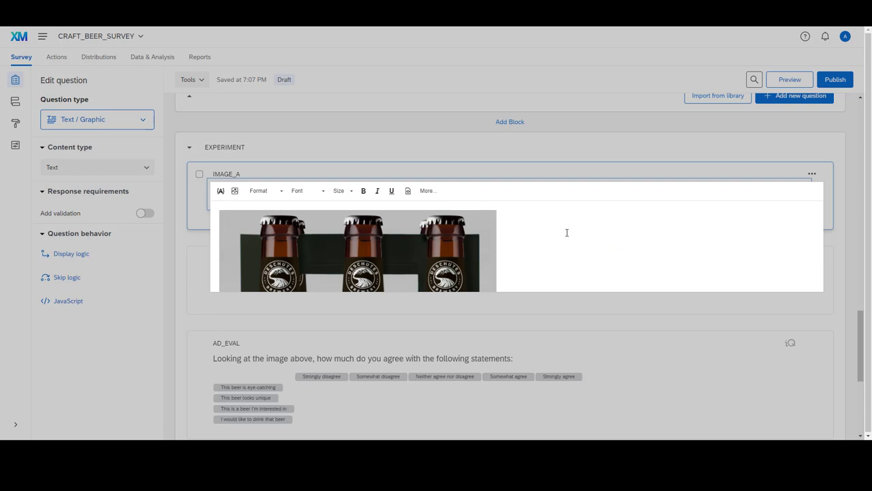
left_click(703, 306)
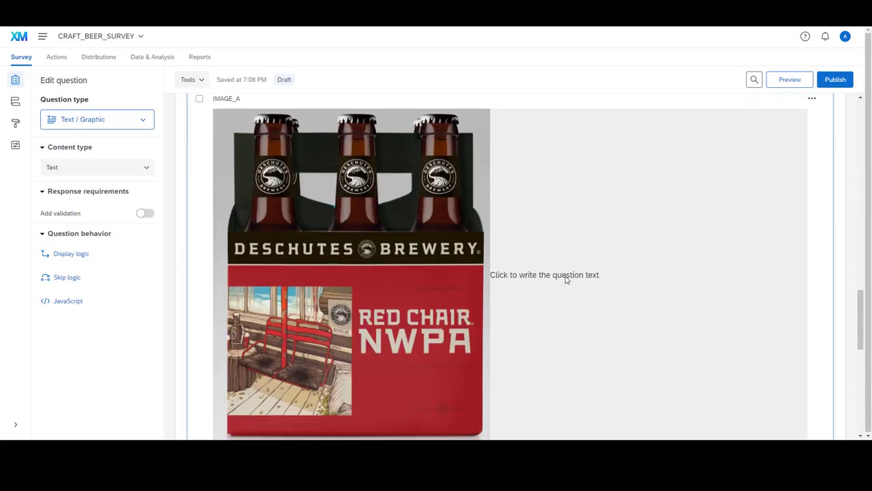
- Delete the leftover placeholder text beside the IMAGE_A graphic
left_click(566, 274)
left_click_drag(611, 273, 488, 279)
key("BackSpace")
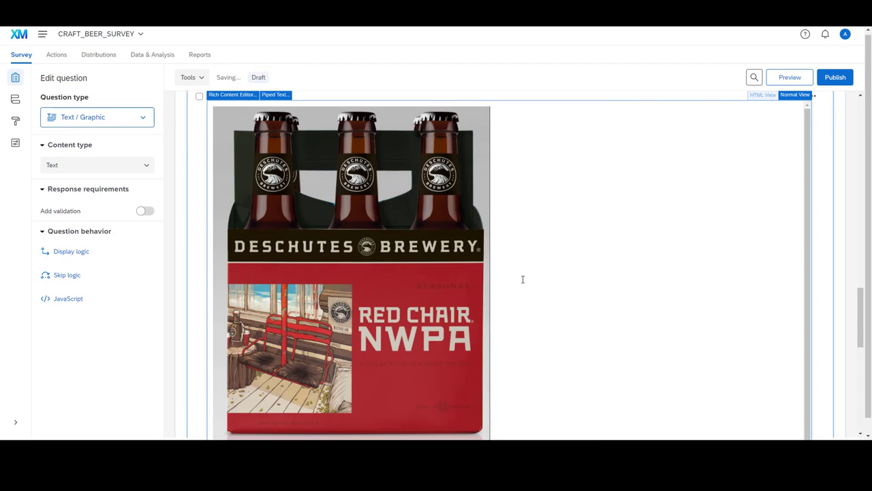
scroll(840, 302, "down", 4)
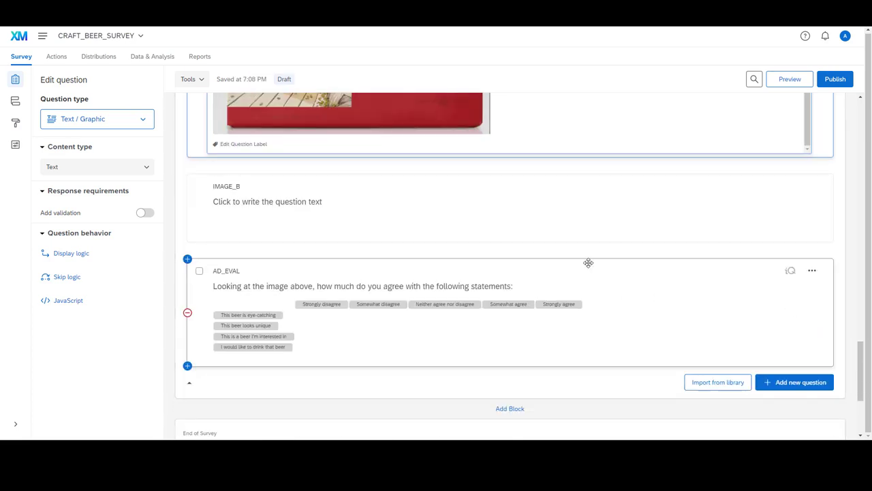
- Open IMAGE_B in the Rich Content Editor and delete its placeholder text
left_click(301, 202)
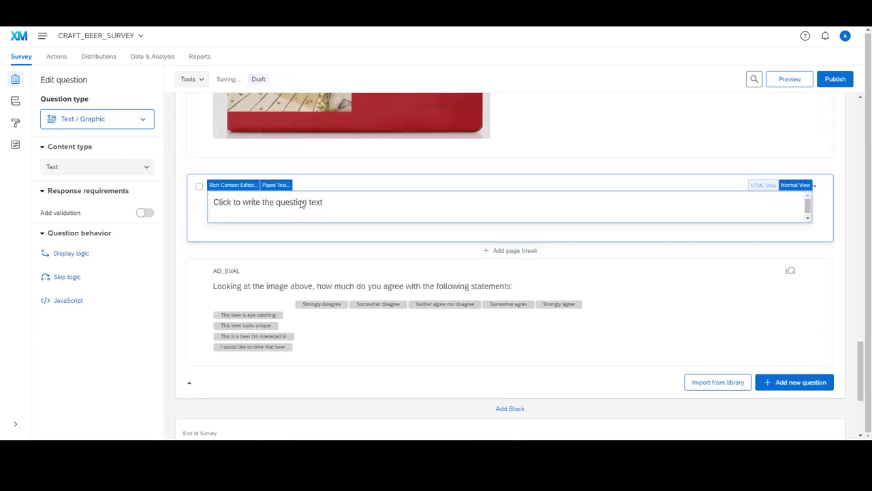
left_click(234, 185)
left_click_drag(300, 226, 211, 232)
key("BackSpace")
- Upload BeerPackage_B.PNG as IMAGE_B's graphic and save it
left_click(234, 203)
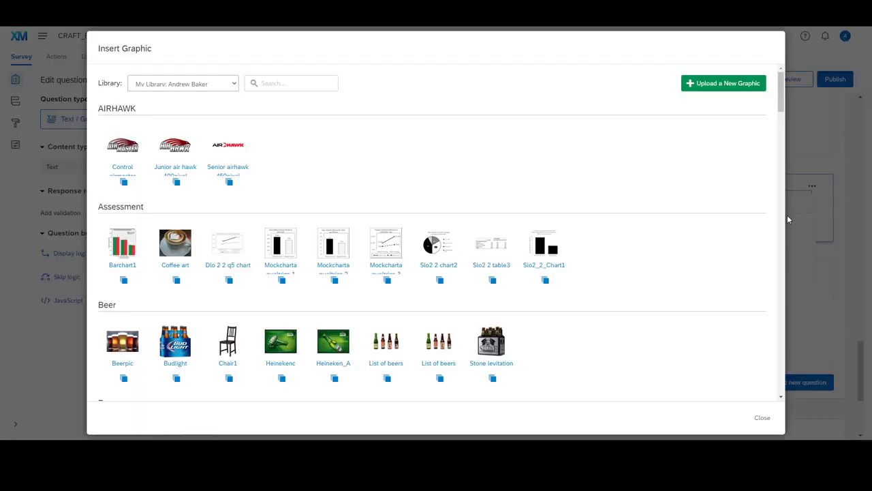
left_click(722, 83)
left_click(156, 231)
left_click(170, 72)
double_click(166, 74)
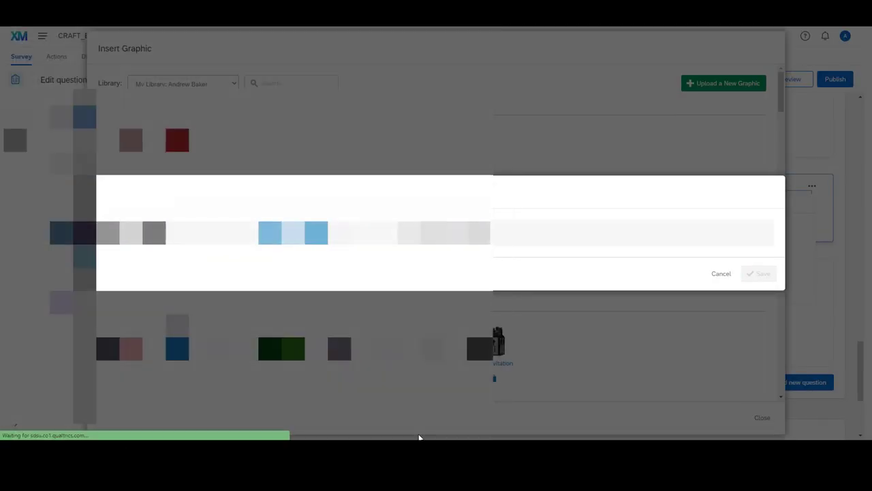
left_click(760, 418)
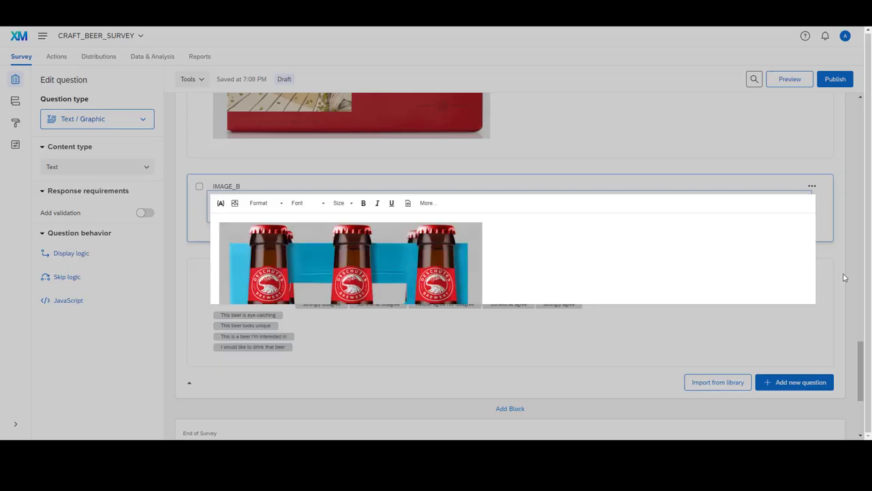
left_click(844, 277)
- Check both images, then select the EXPERIMENT block
scroll(820, 302, "down", 3)
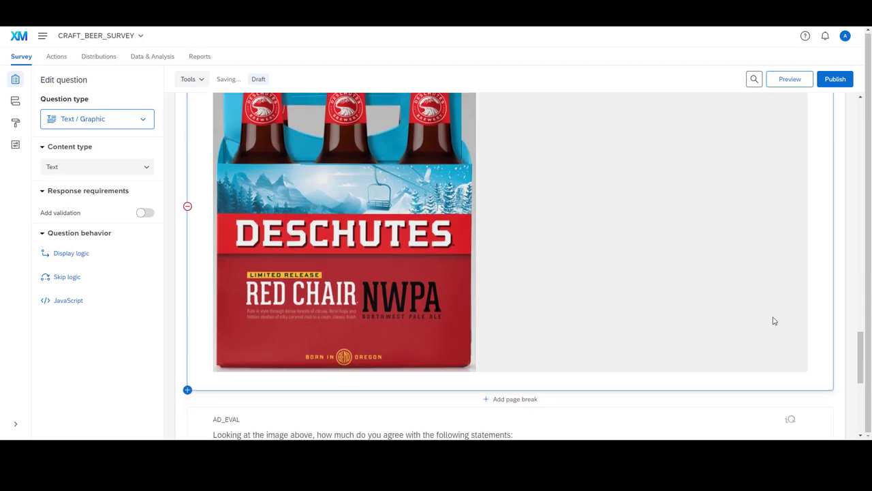
scroll(772, 321, "down", 2)
scroll(761, 343, "up", 3)
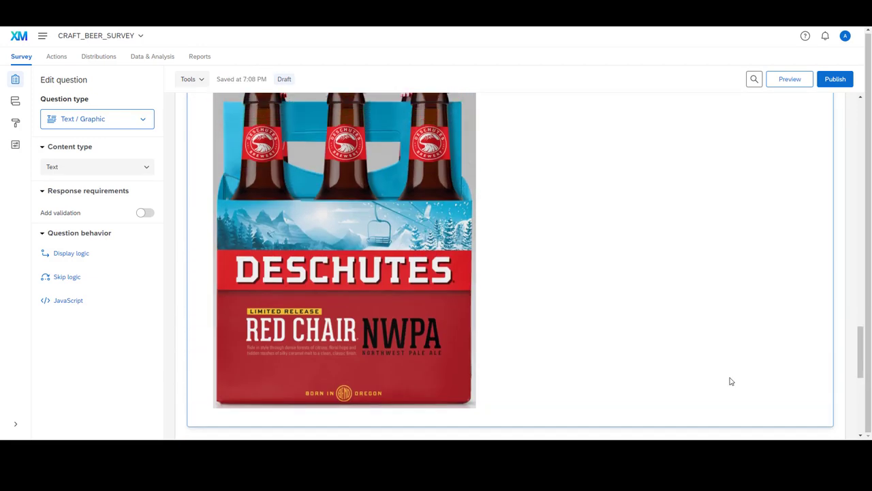
scroll(730, 380, "up", 5)
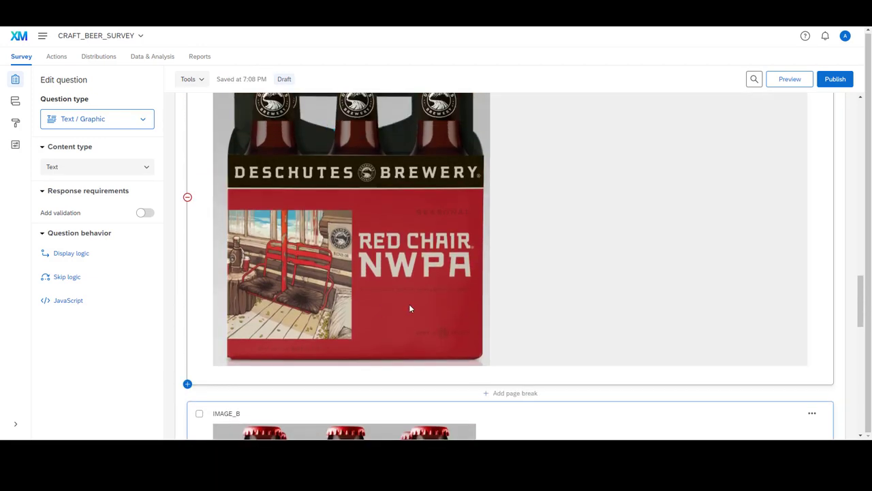
scroll(410, 309, "up", 3)
left_click(274, 146)
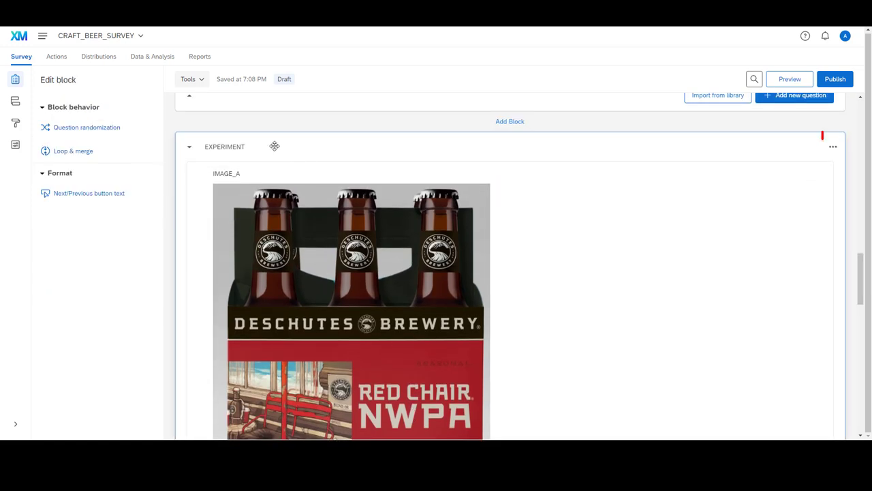
- Preview the EXPERIMENT block with both beer packs and AD_EVAL, then return to the editor
left_click(837, 153)
left_click(703, 259)
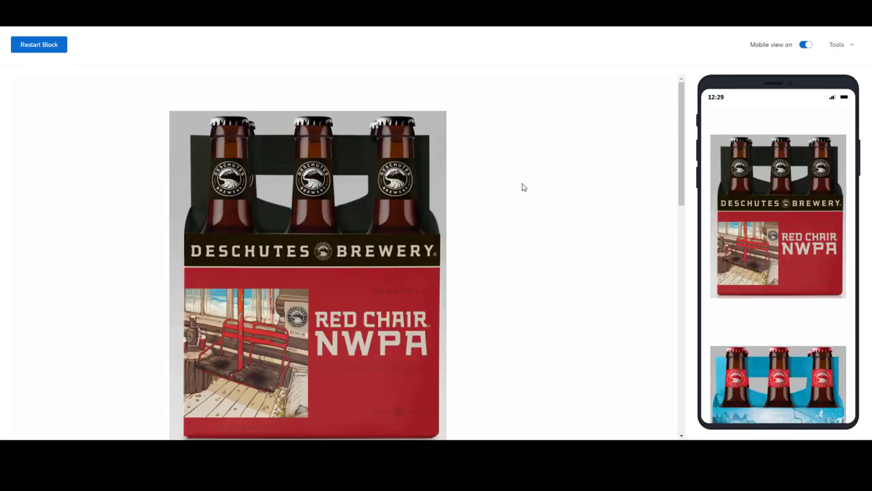
scroll(523, 187, "down", 5)
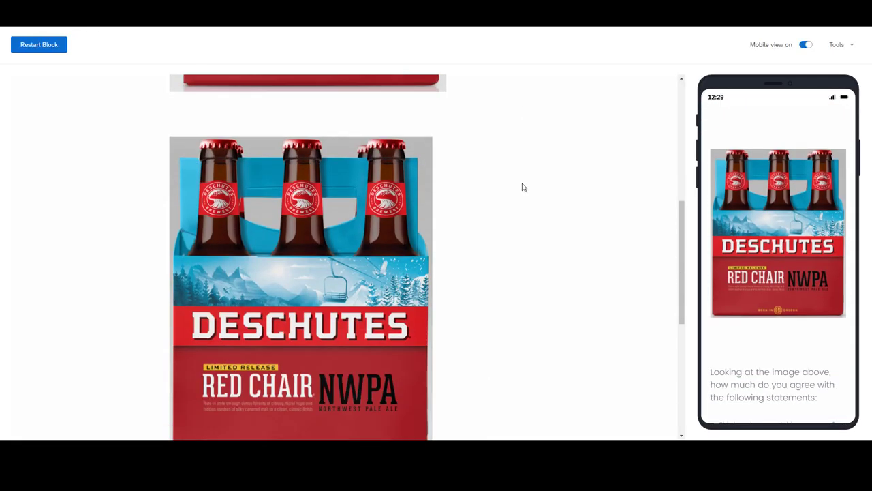
scroll(522, 187, "down", 3)
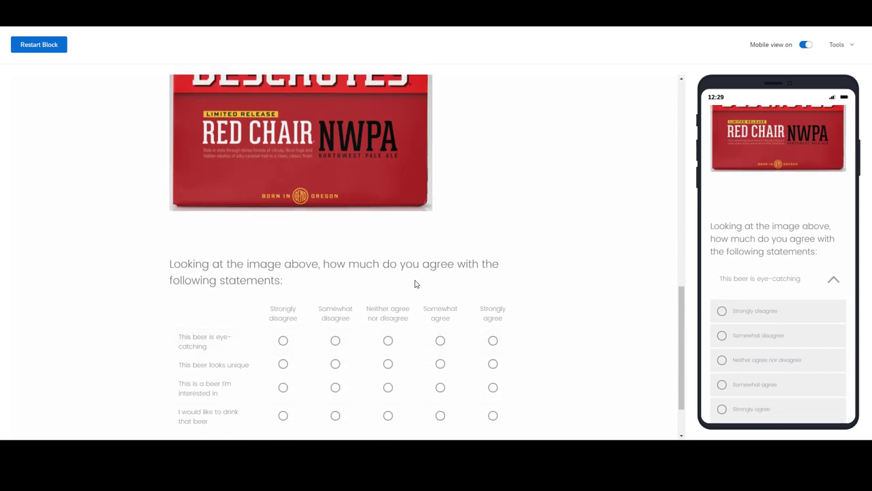
scroll(350, 228, "up", 3)
scroll(350, 228, "up", 3)
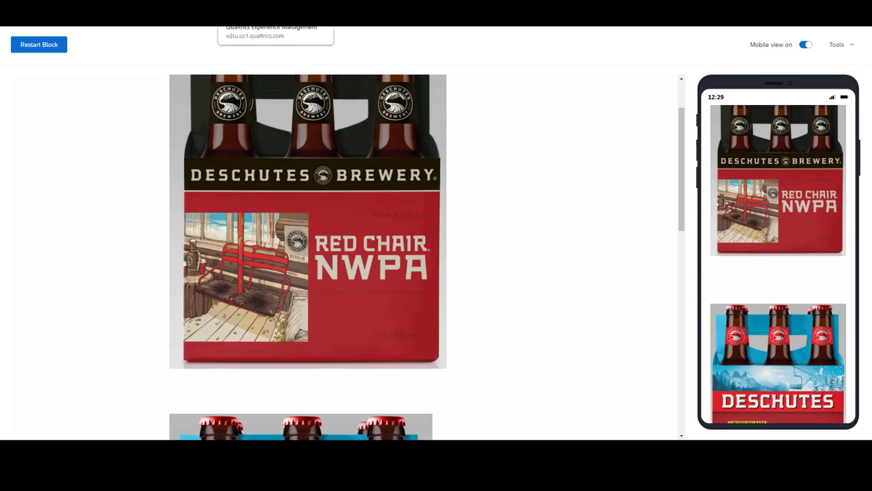
left_click(259, 27)
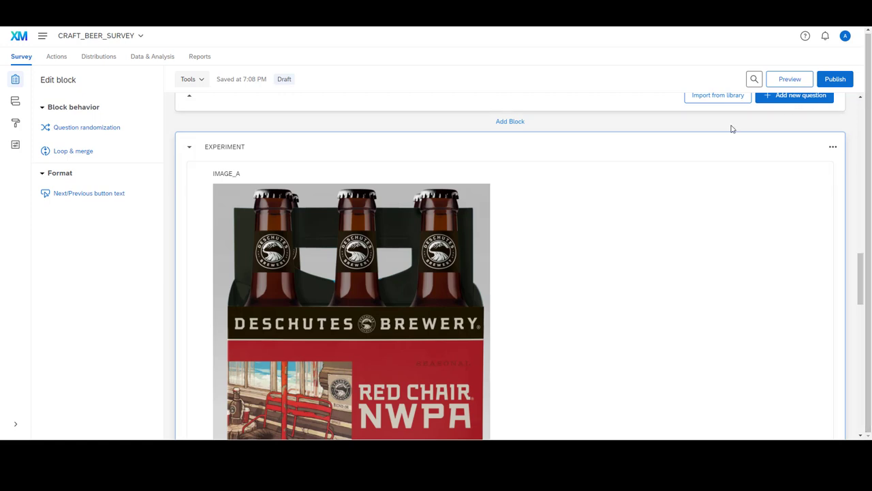
- Choose Question randomization, then Set Up Advanced Randomization for the EXPERIMENT block
left_click(98, 132)
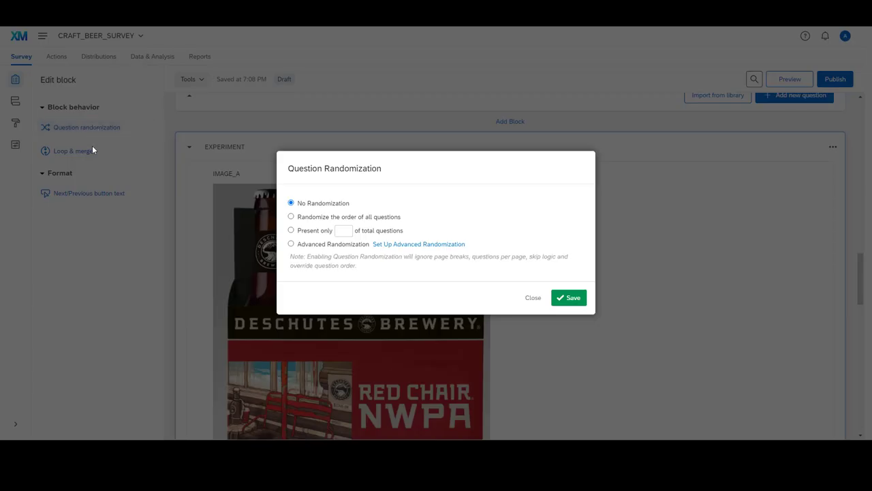
left_click(426, 244)
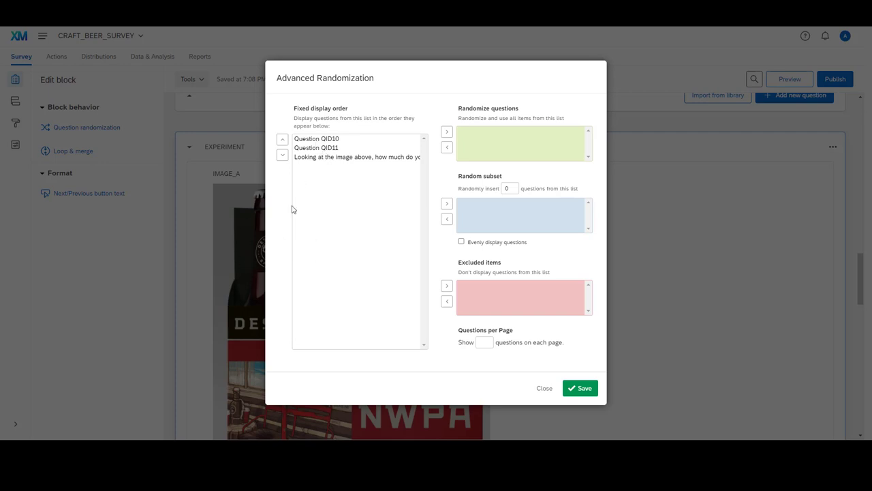
- Put QID10 and QID11 into a Random subset that randomly inserts 1 question
left_click(323, 141)
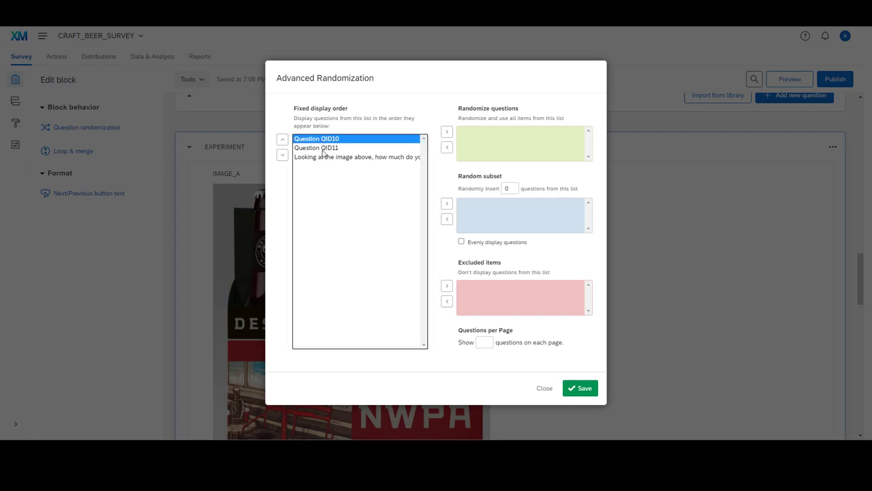
left_click(323, 148, "shift")
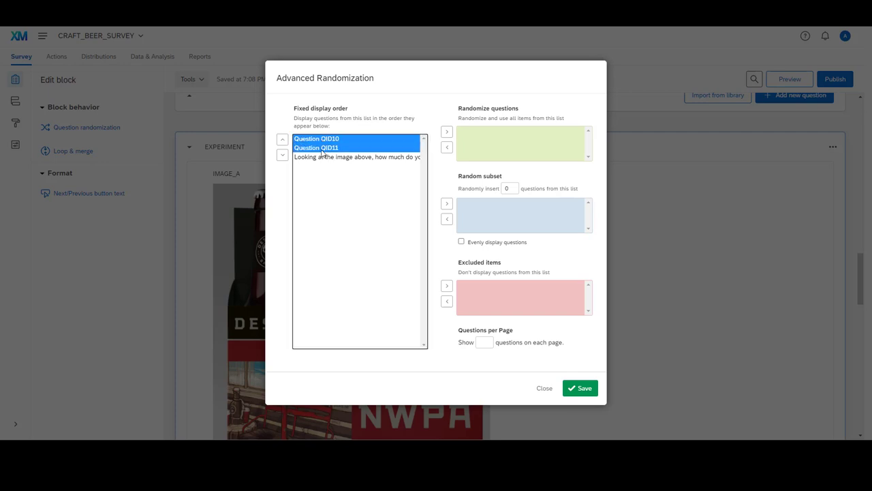
left_click(447, 205)
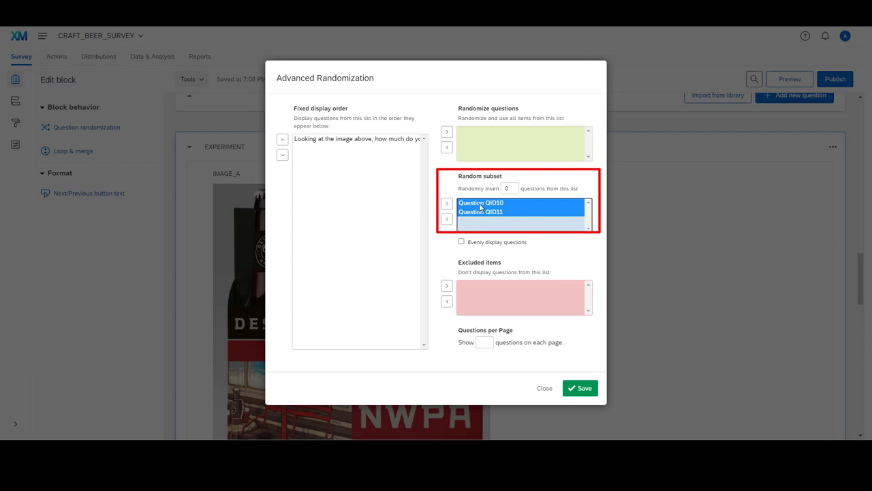
double_click(507, 189)
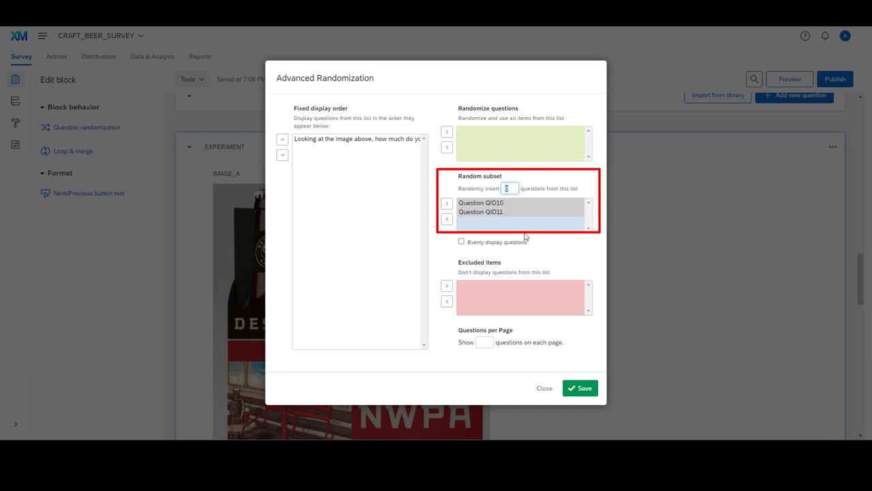
type("1")
left_click(571, 252)
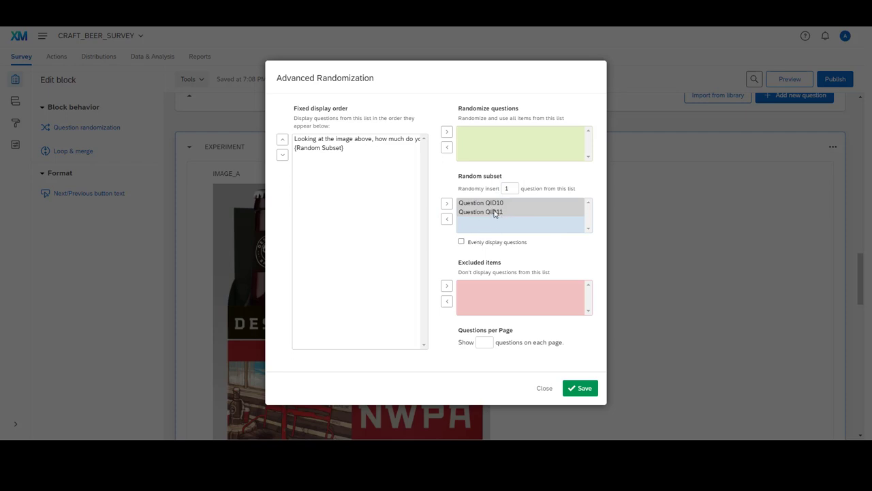
- Move {Random Subset} above AD_EVAL and save the randomization settings
left_click(322, 149)
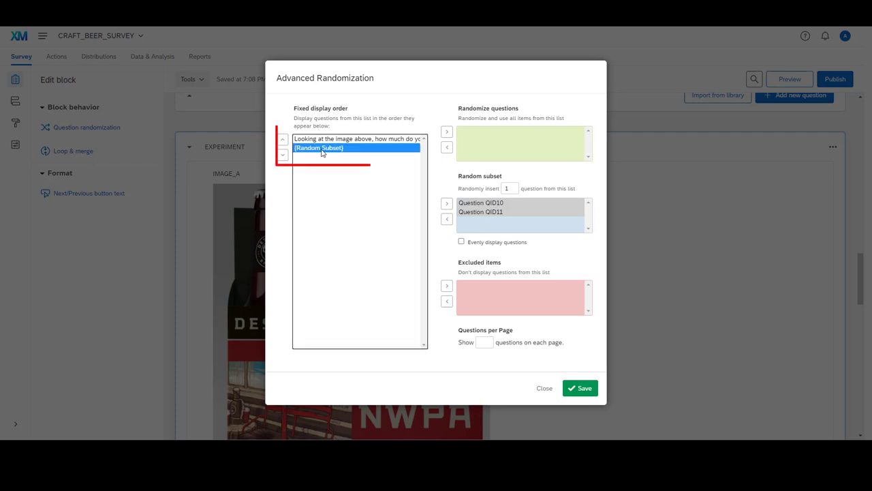
left_click(282, 139)
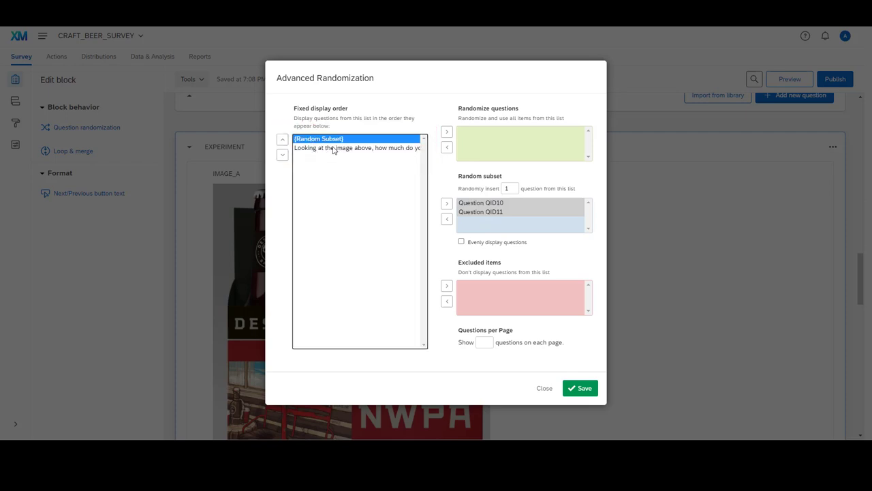
left_click(588, 390)
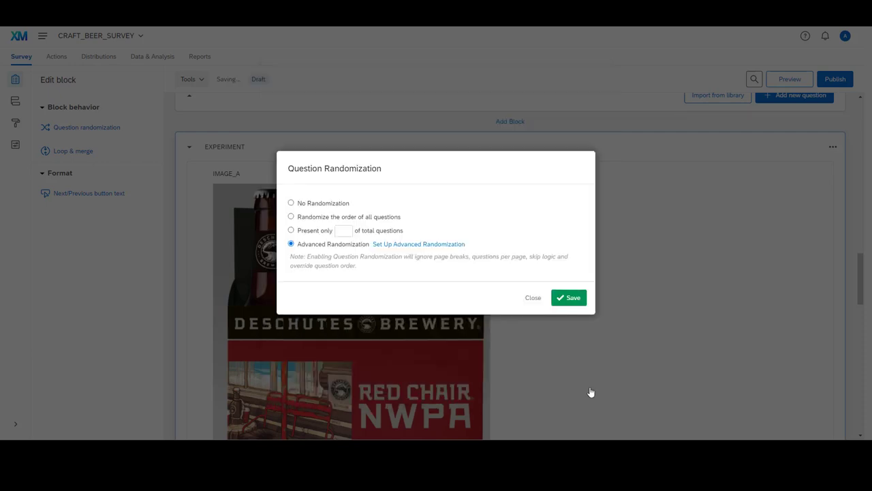
left_click(572, 299)
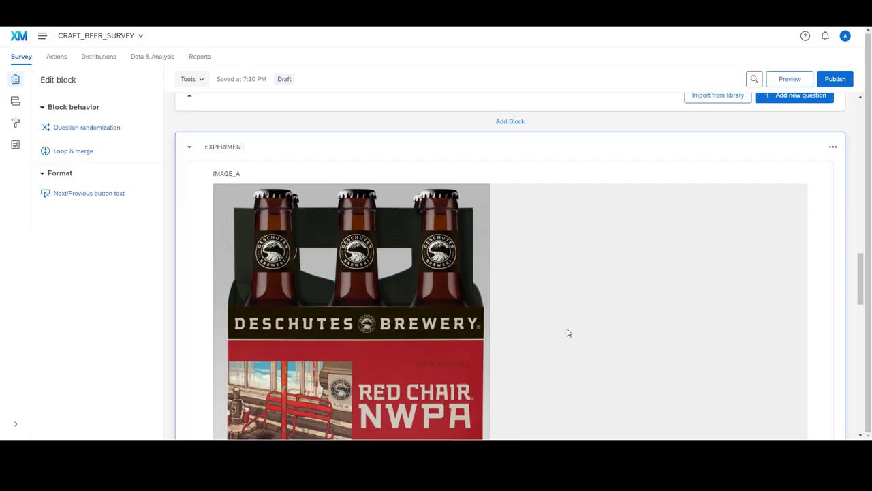
- Preview the EXPERIMENT block, then restart it to draw another single beer pack above AD_EVAL
left_click(833, 147)
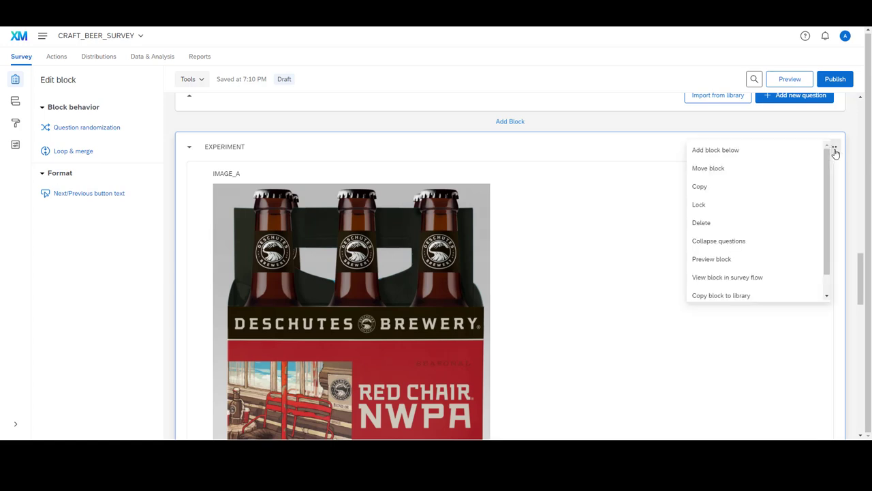
left_click(712, 262)
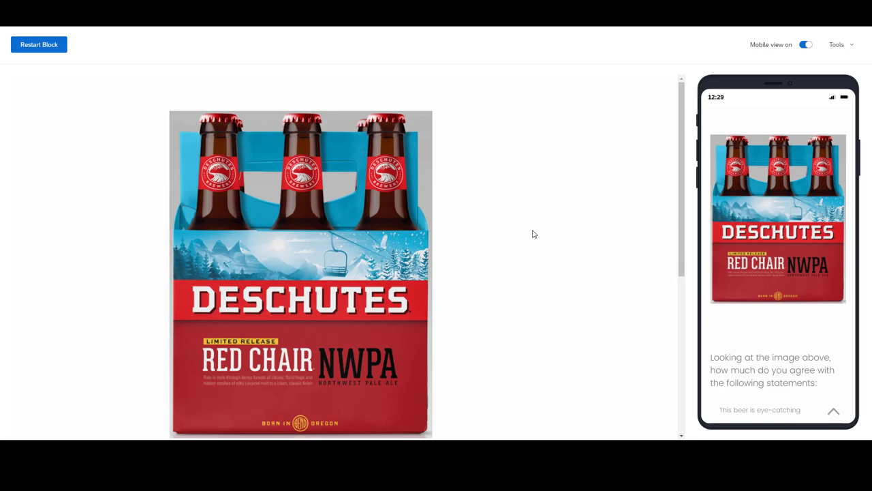
scroll(533, 234, "down", 5)
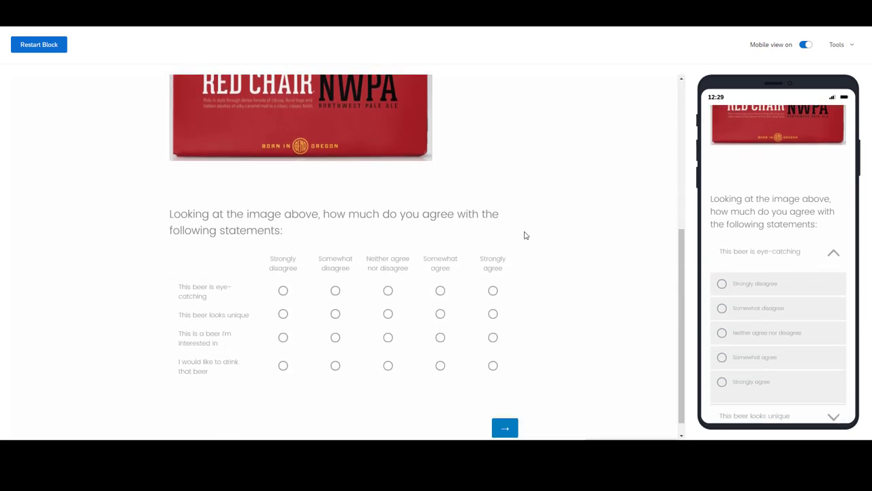
scroll(537, 241, "up", 4)
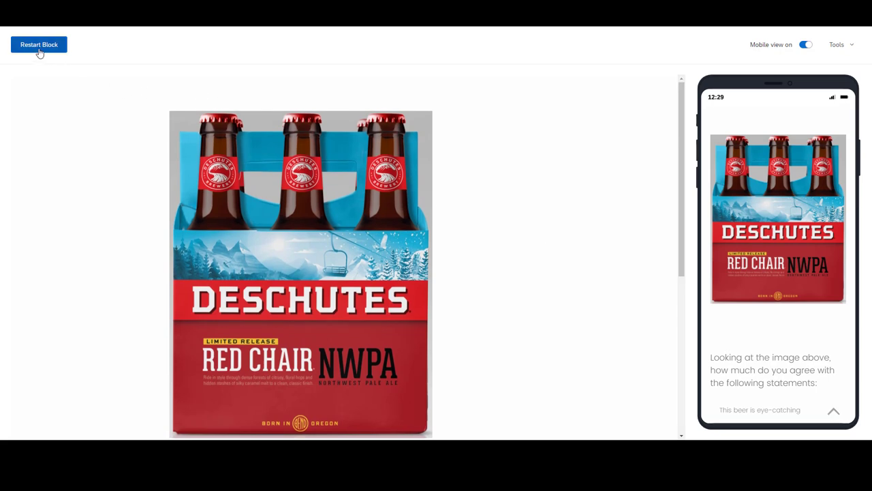
left_click(38, 51)
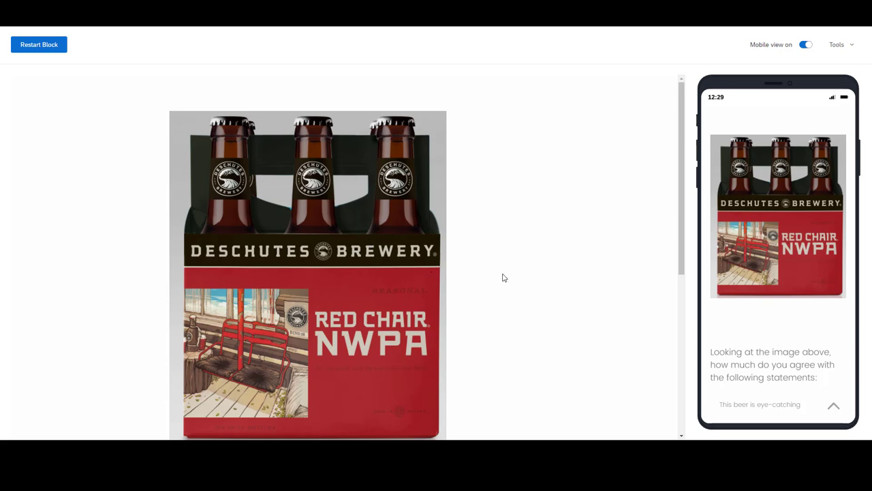
scroll(503, 275, "down", 3)
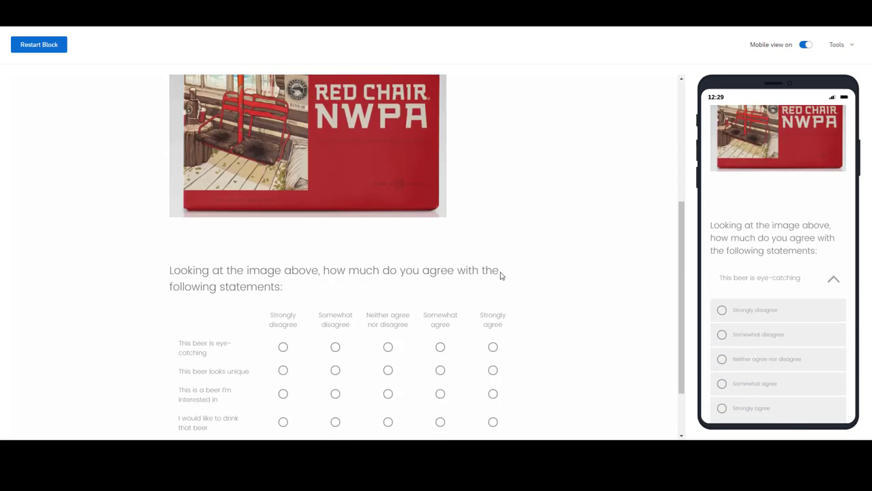
scroll(504, 276, "up", 1)
scroll(505, 276, "up", 2)
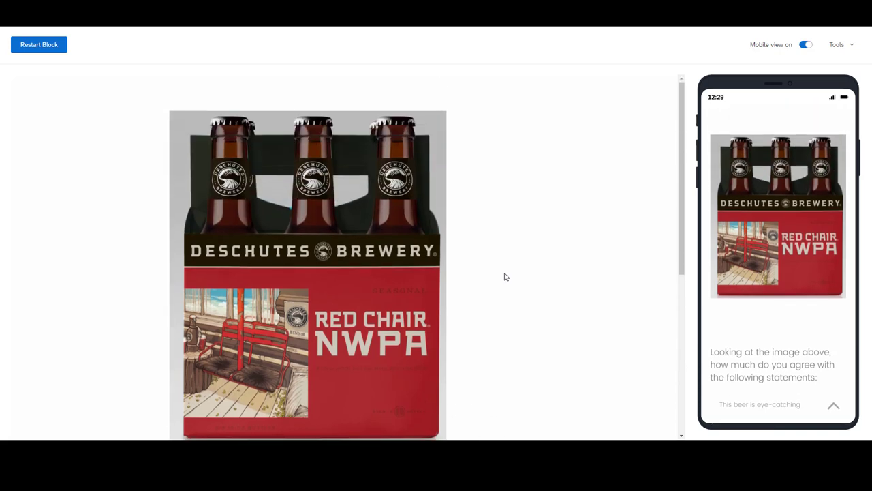
scroll(505, 276, "down", 1)
scroll(507, 276, "down", 1)
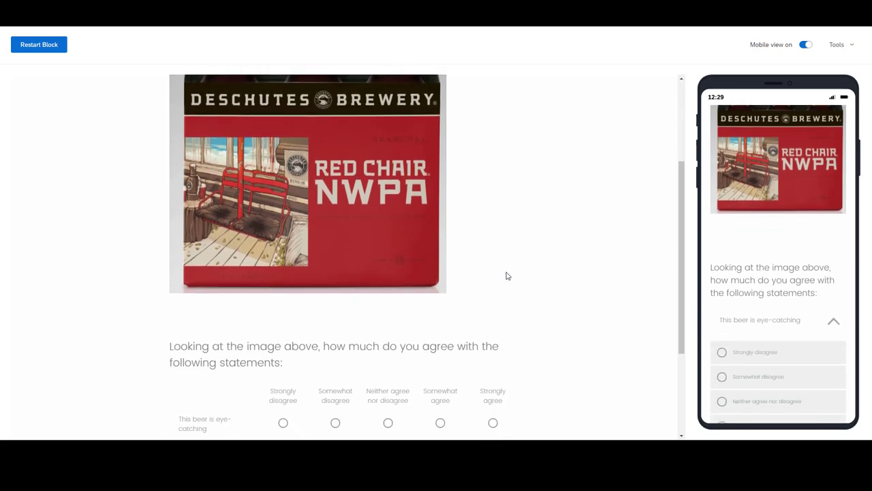
scroll(506, 276, "down", 1)
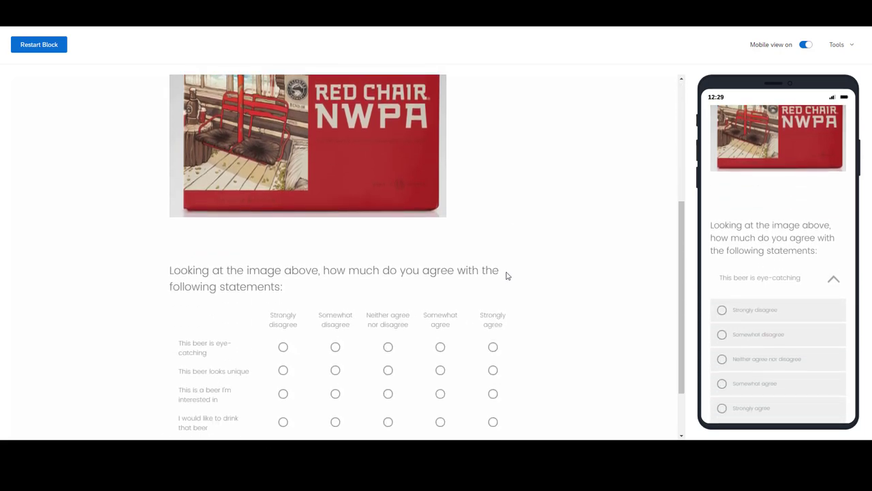